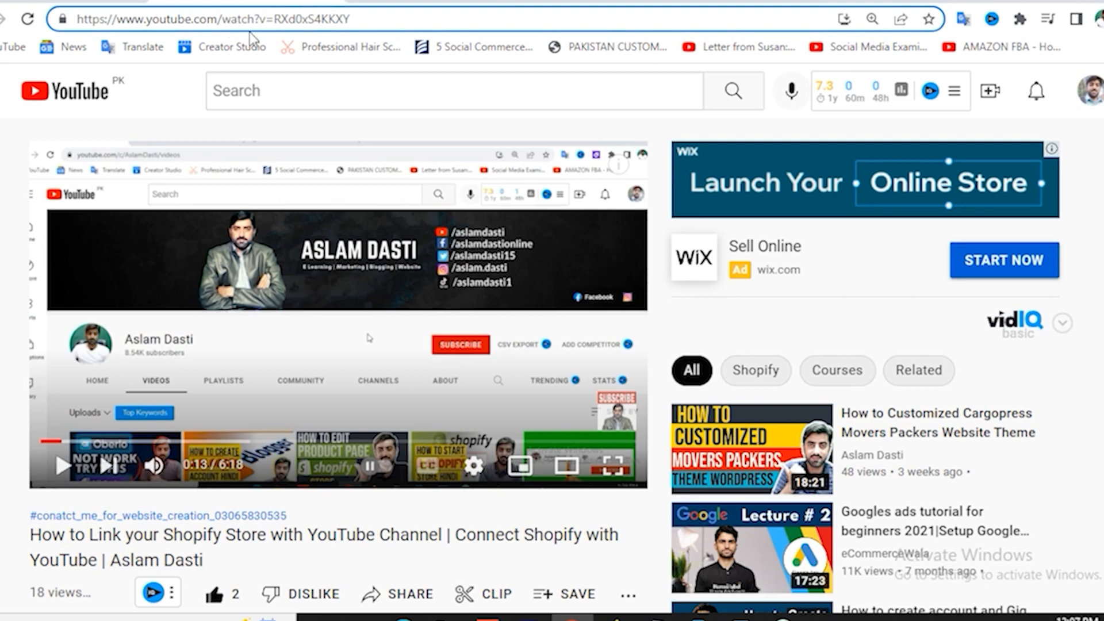
Step: Expand the video's description and open the recommended Bluehost hosting link
scroll(169, 187, down, 1)
scroll(169, 189, down, 5)
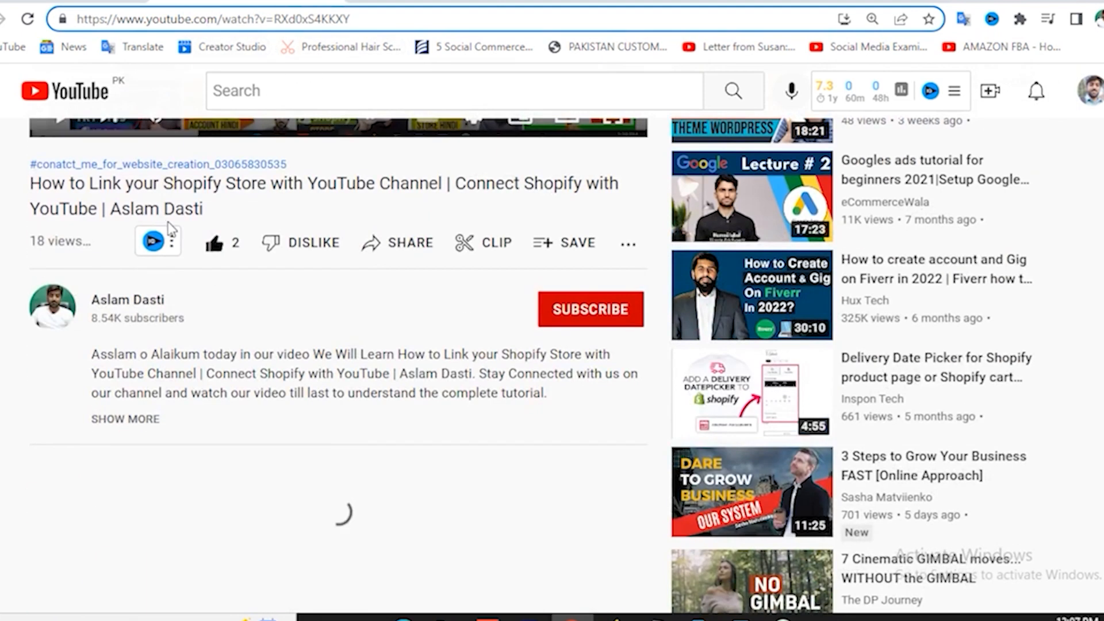
click(167, 419)
scroll(319, 392, down, 6)
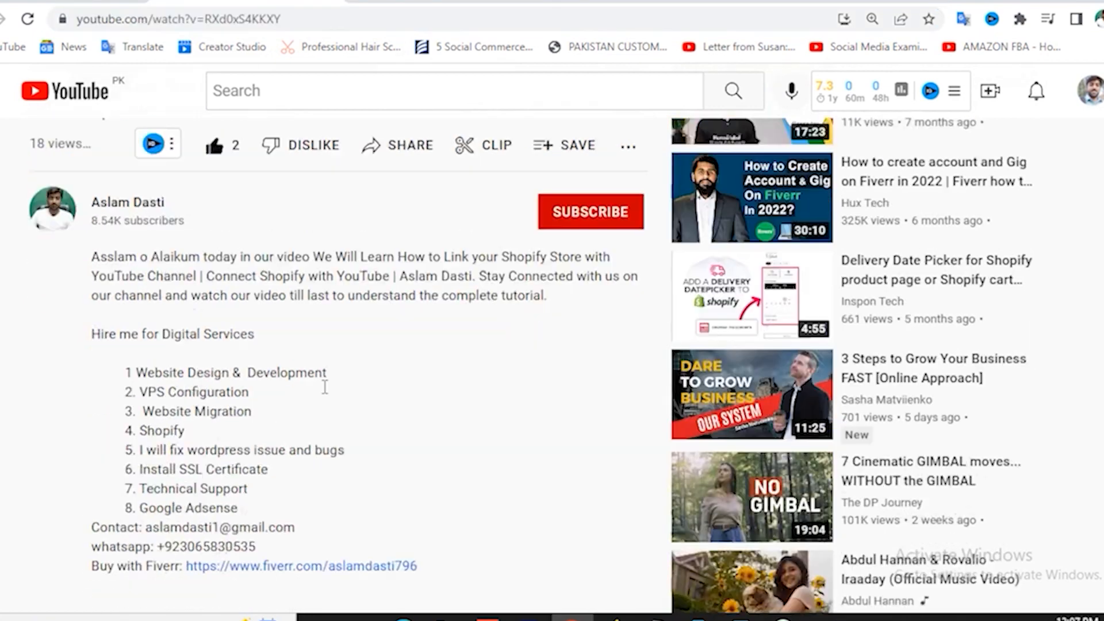
scroll(483, 284, down, 2)
scroll(484, 284, down, 2)
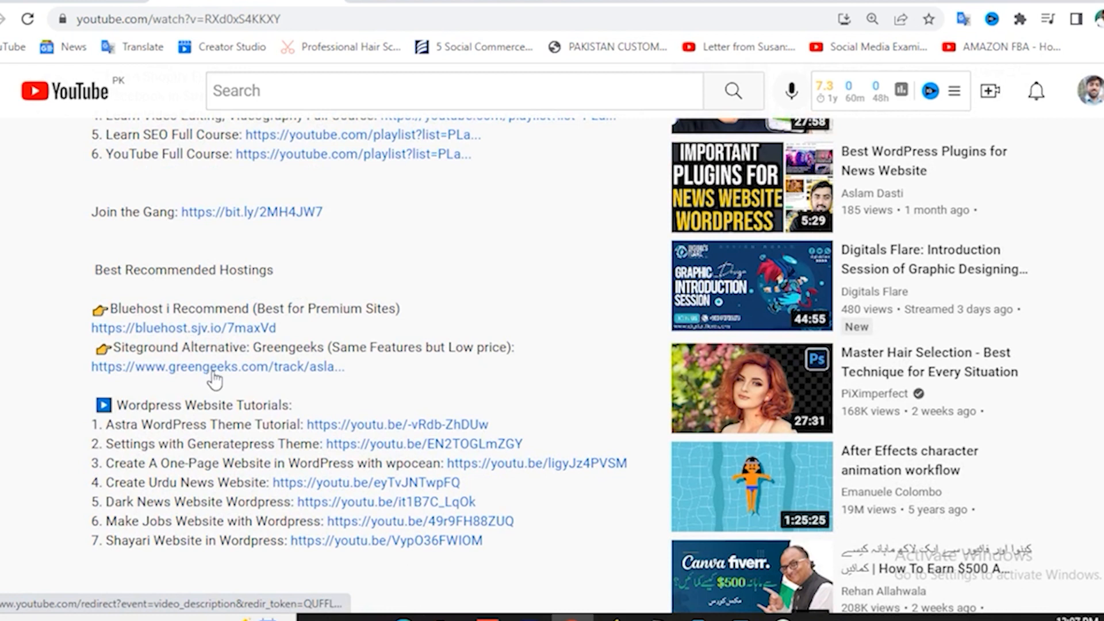
click(205, 328)
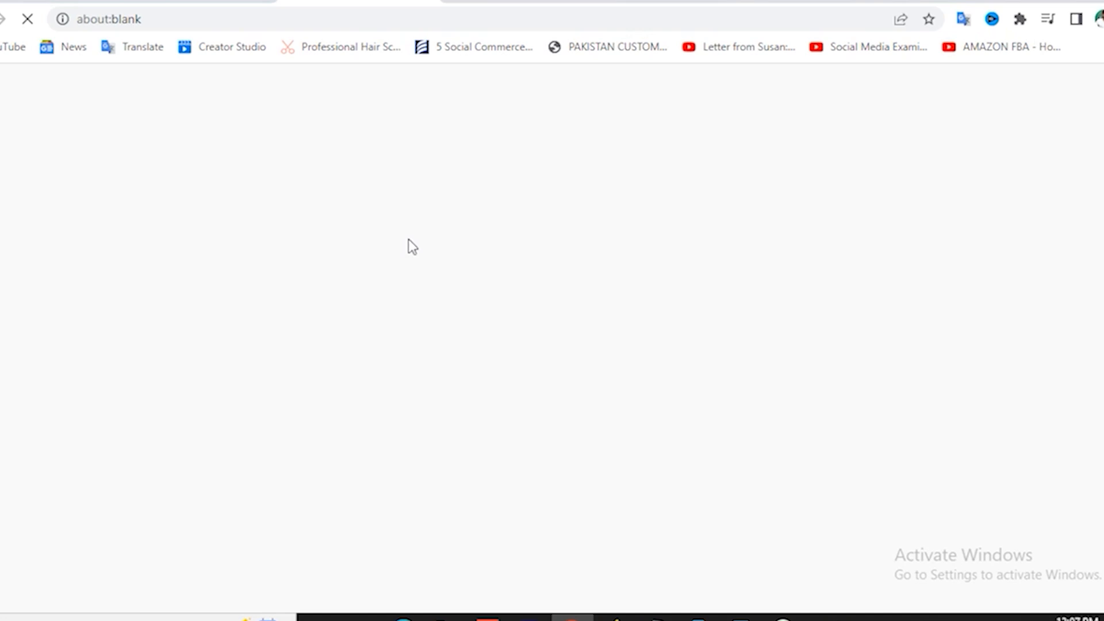
click(201, 1)
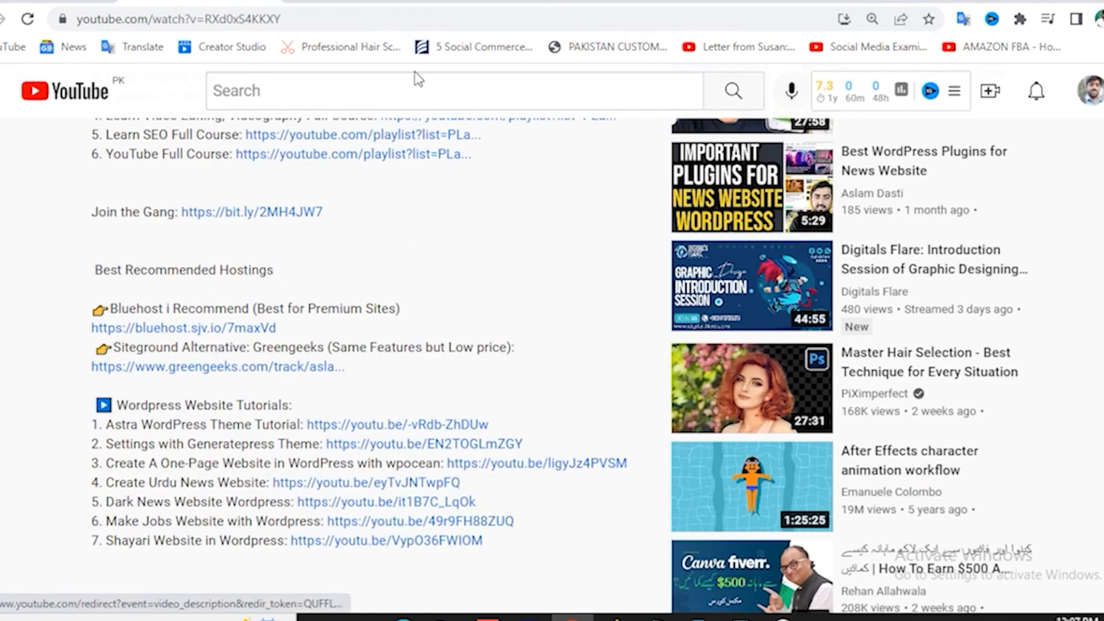
click(366, 2)
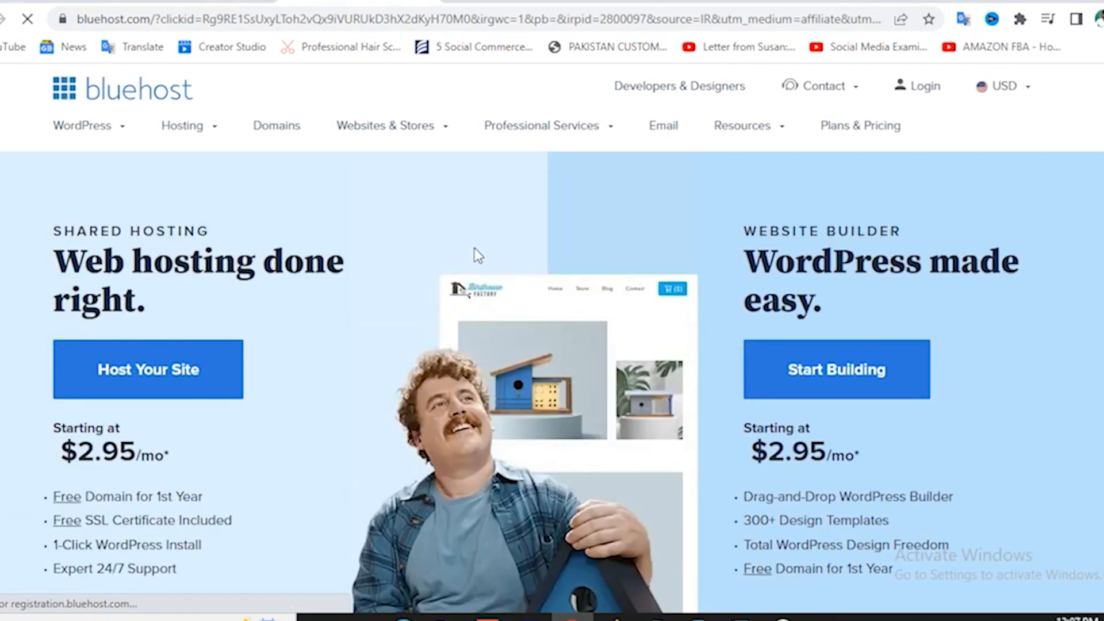
Step: Open Bluehost's Domains page and go to its domain name search
mouse_move(190, 127)
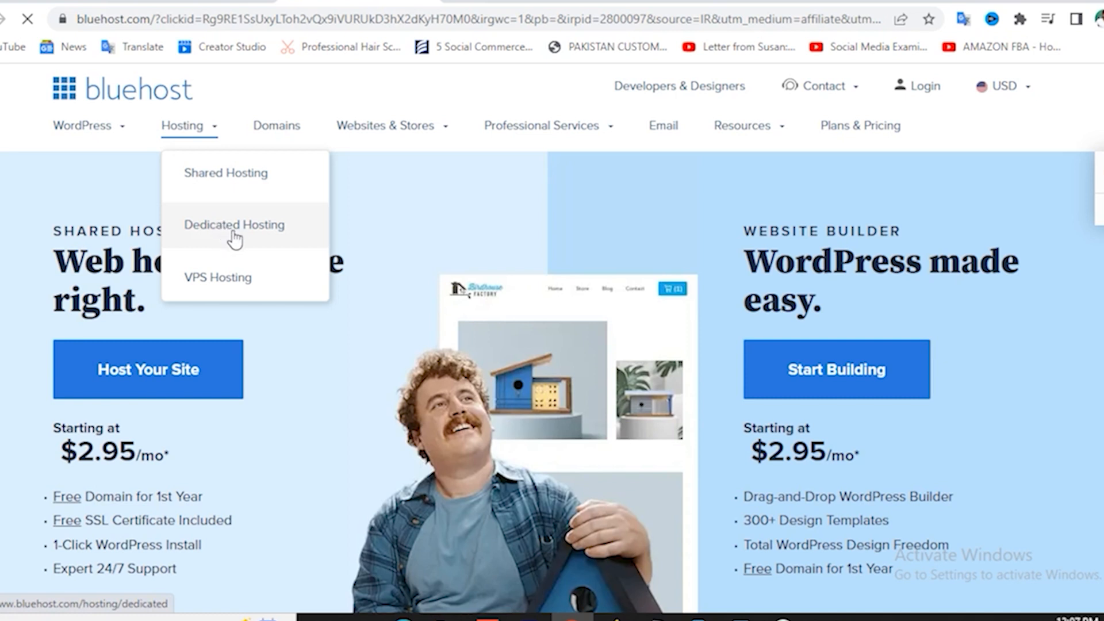
click(288, 134)
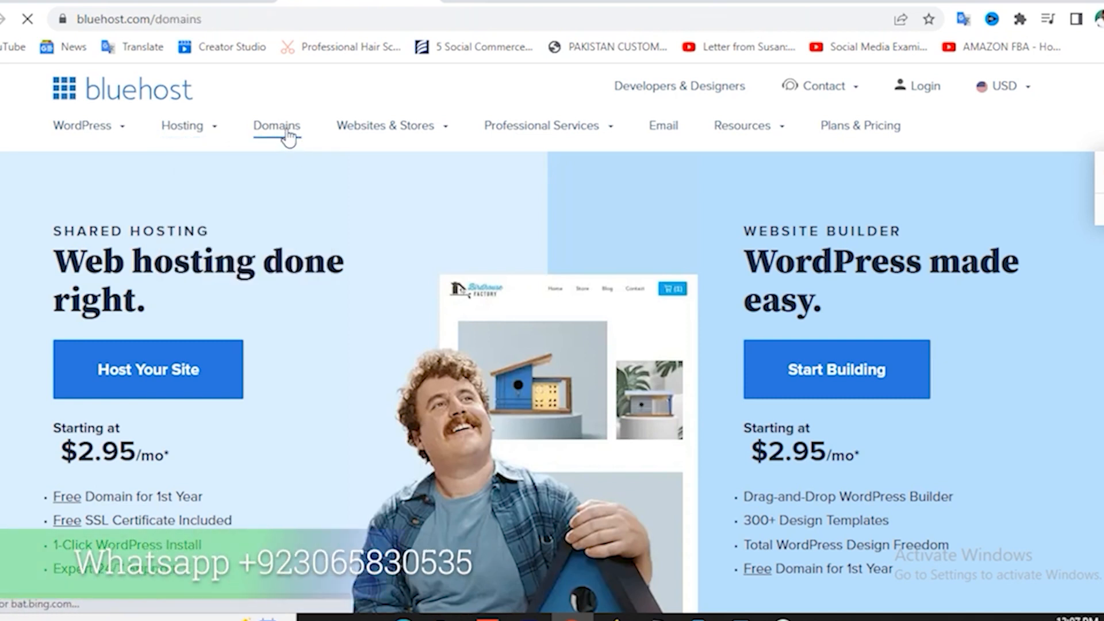
scroll(249, 356, down, 3)
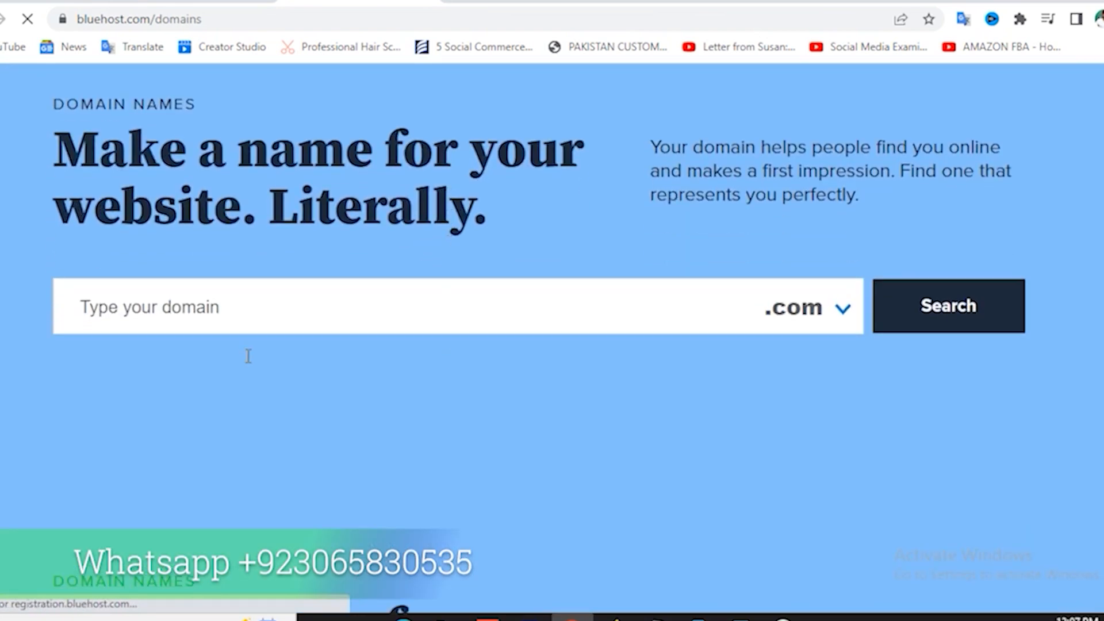
click(239, 308)
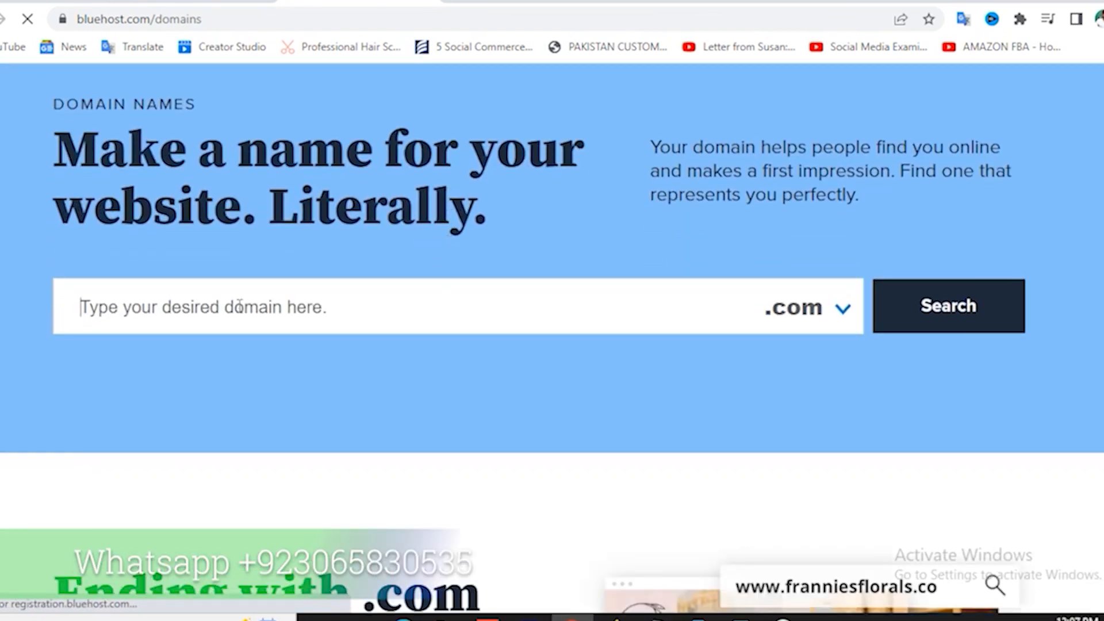
Step: Look through the domain extensions offered in Bluehost's domain search
click(247, 3)
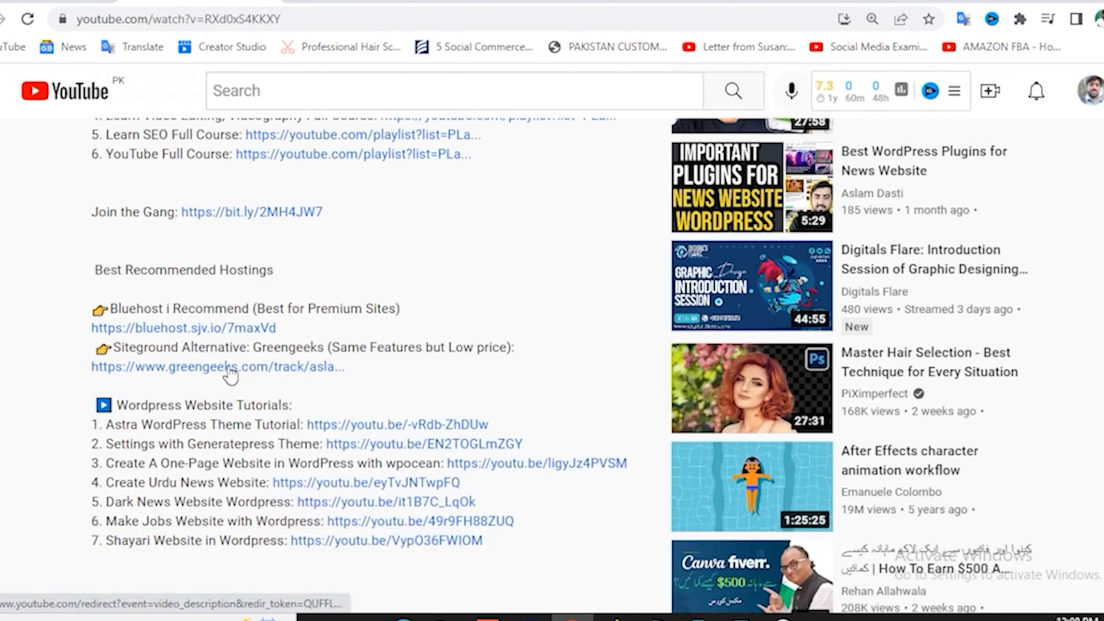
click(356, 3)
scroll(584, 354, down, 4)
scroll(585, 357, up, 4)
click(842, 311)
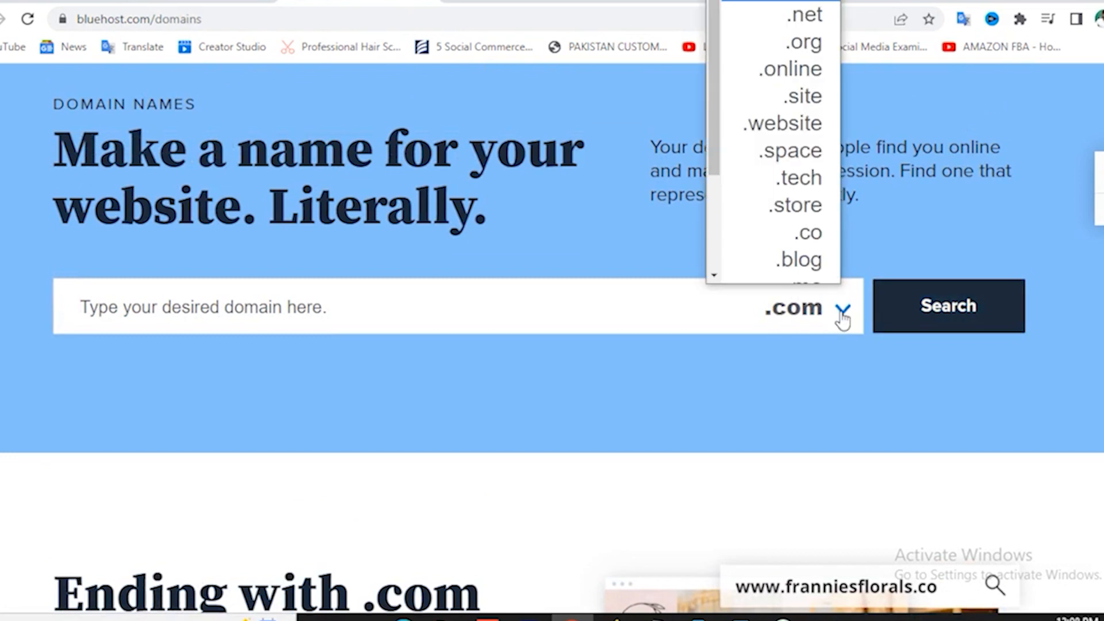
click(755, 401)
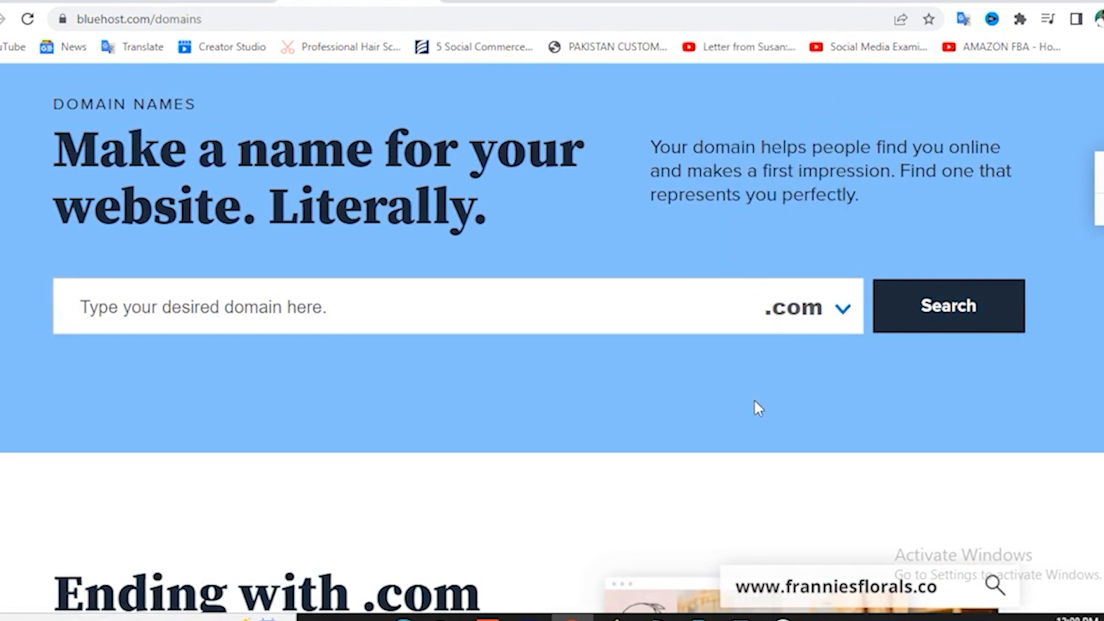
Step: View the Namecheap home page as an alternative registrar and return to Bluehost's domain search
click(676, 2)
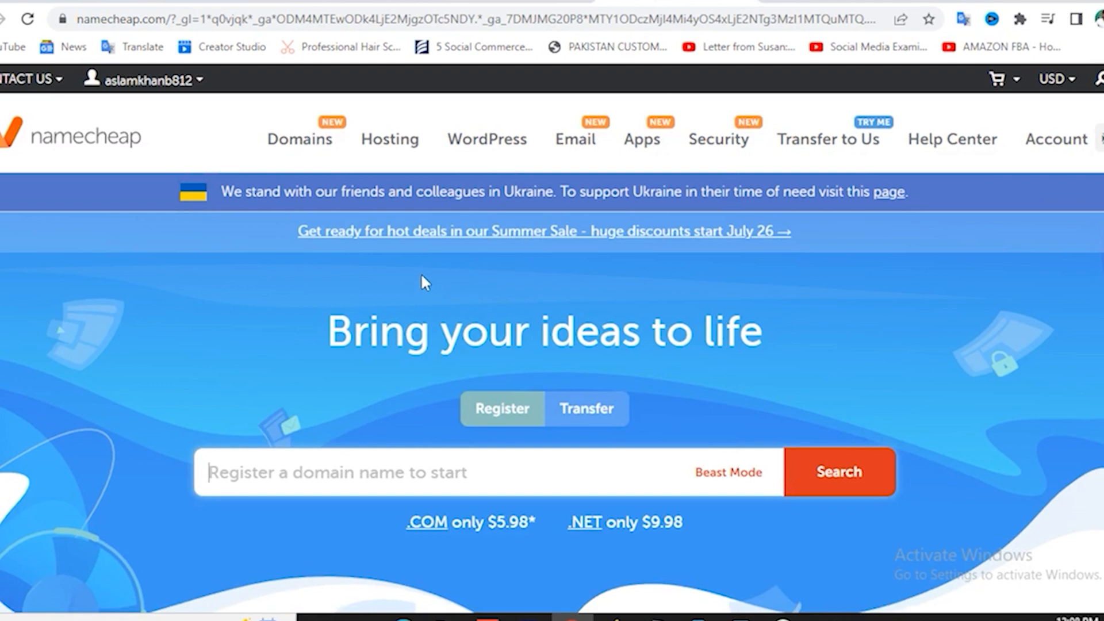
mouse_move(402, 140)
click(391, 1)
click(349, 299)
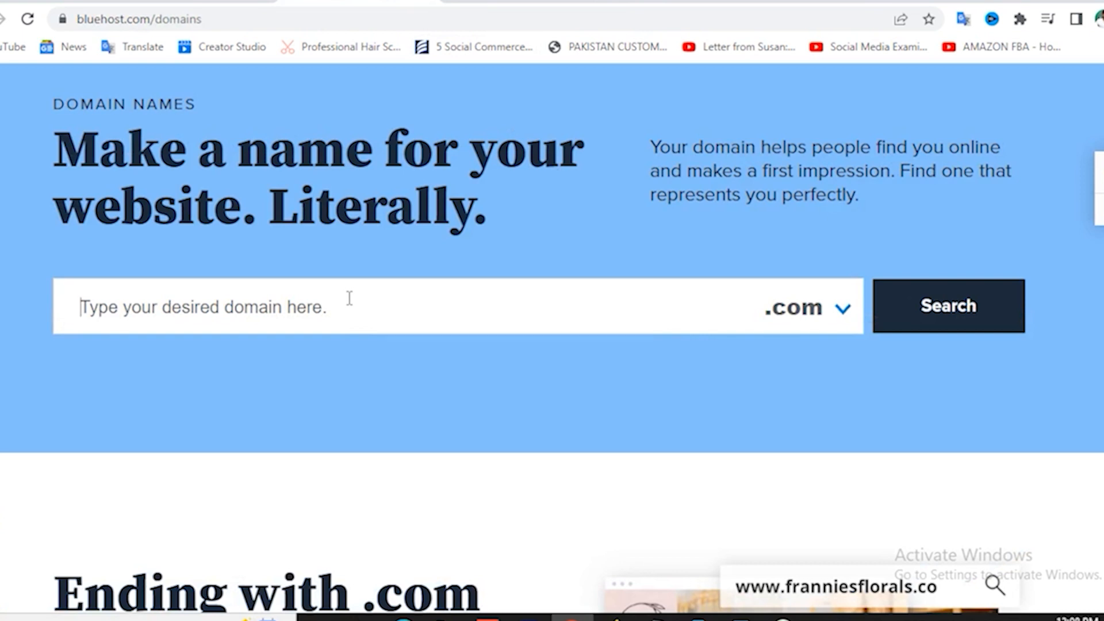
Step: View Bluehost's Shared Hosting page
scroll(441, 241, up, 1)
scroll(441, 240, up, 2)
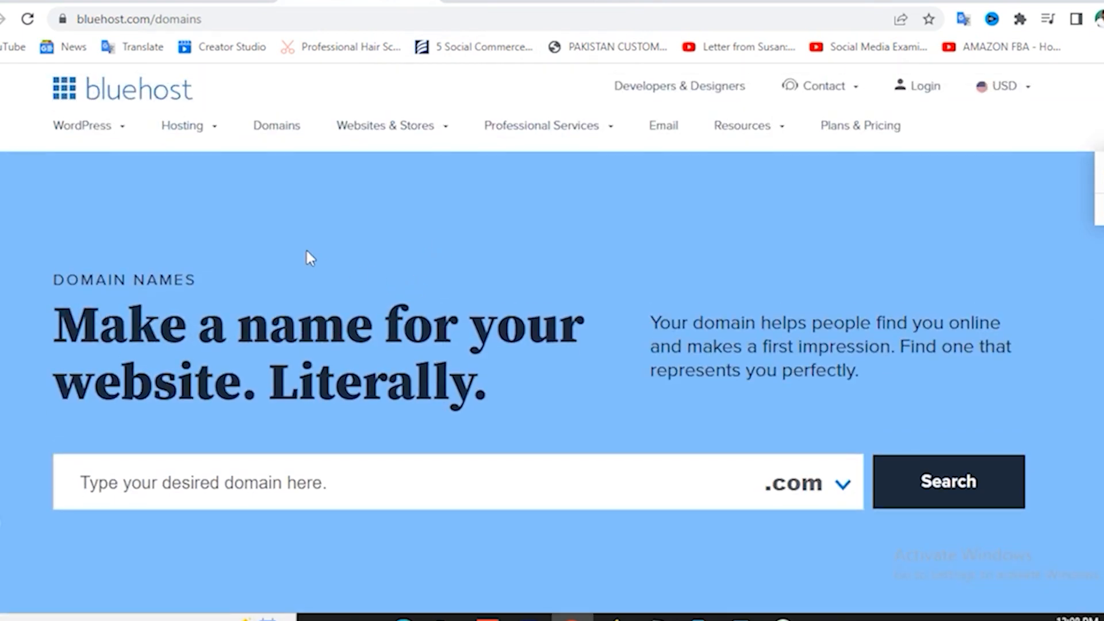
mouse_move(221, 148)
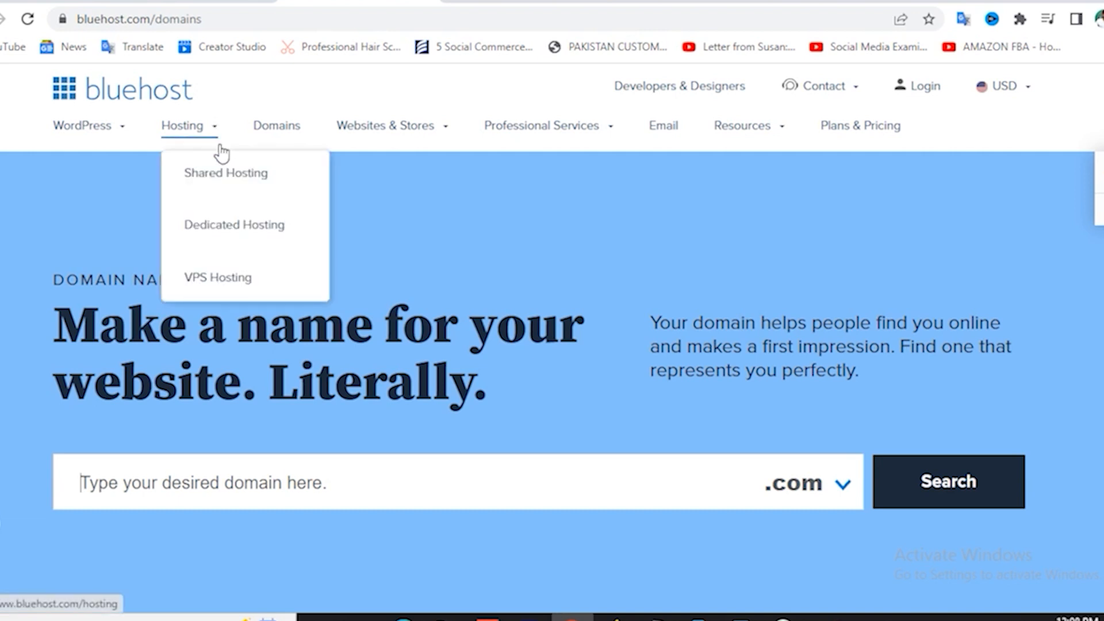
click(238, 183)
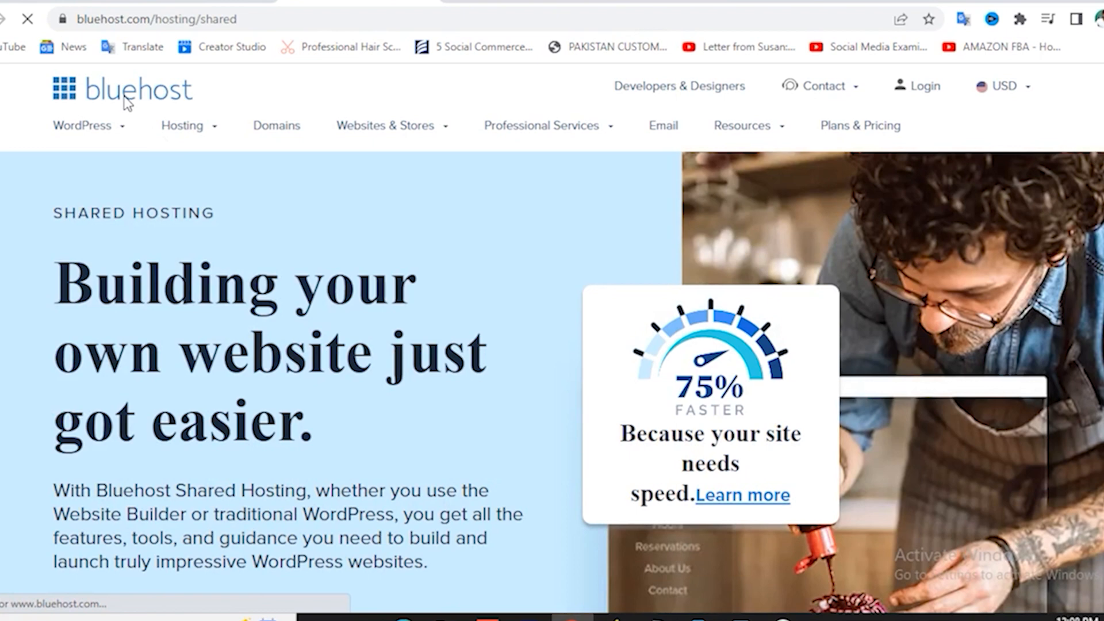
Step: From the Bluehost home page, open the shared hosting plans and select the Basic plan with the 12-month term
click(113, 106)
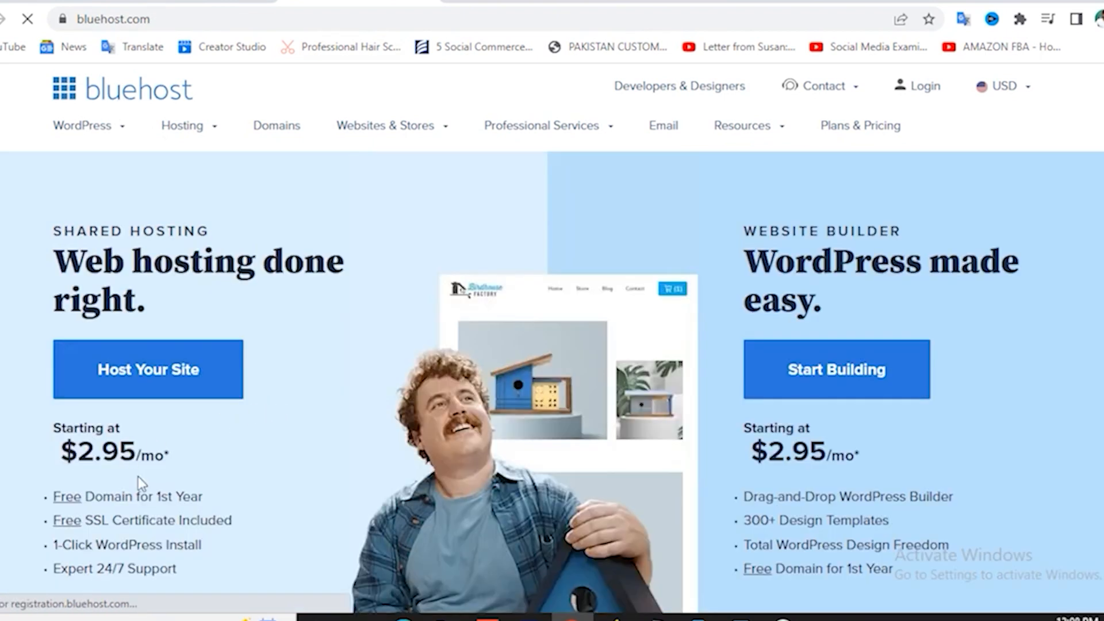
scroll(253, 445, down, 1)
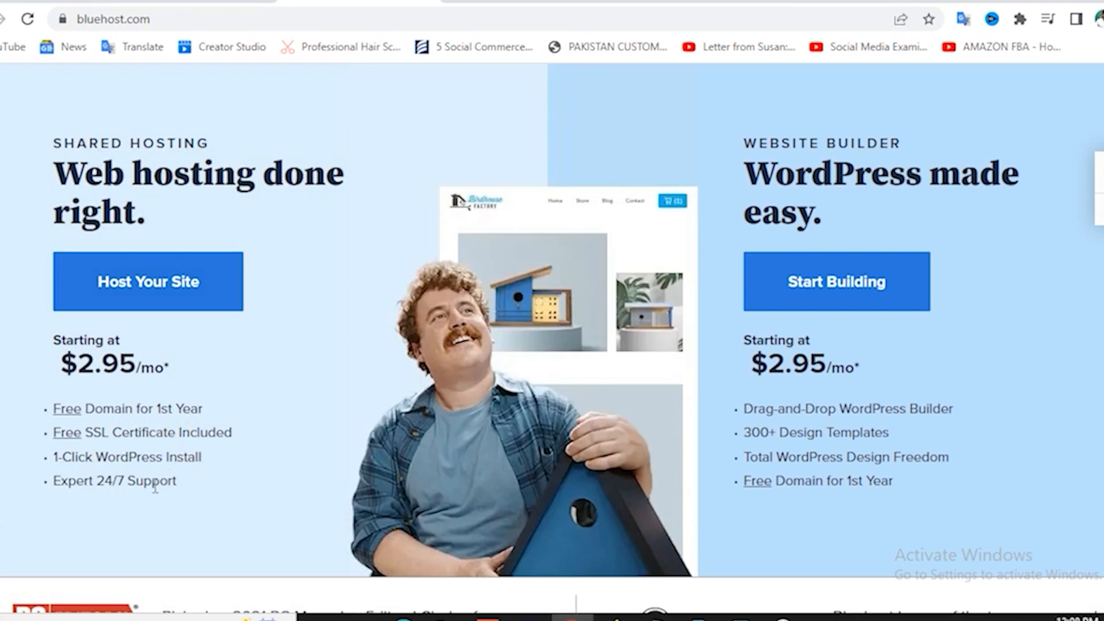
click(144, 298)
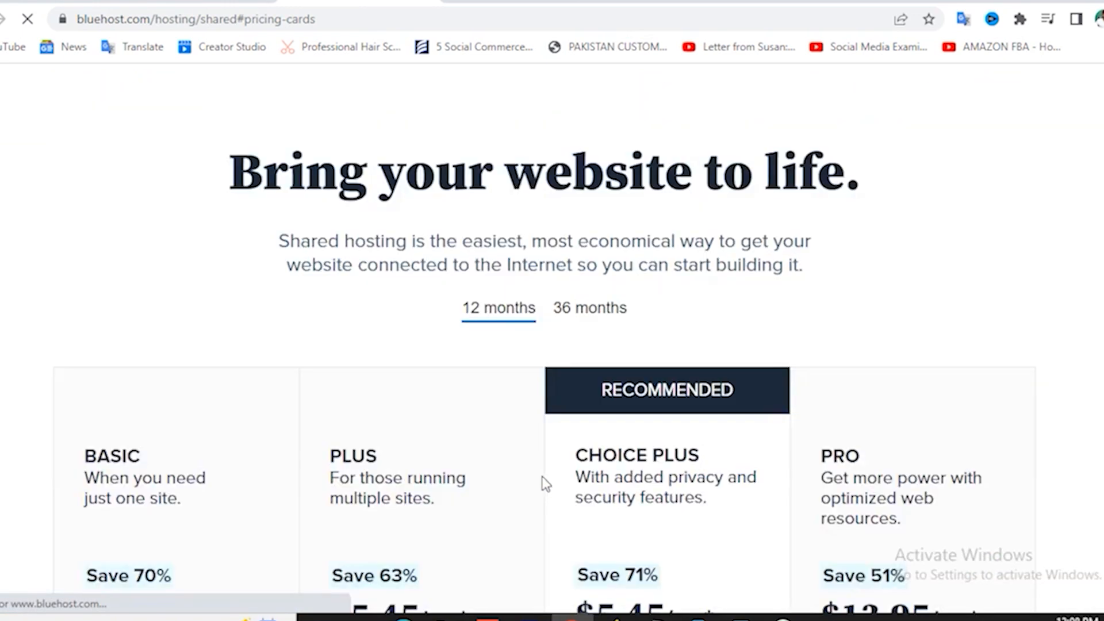
scroll(551, 447, down, 2)
scroll(551, 446, down, 1)
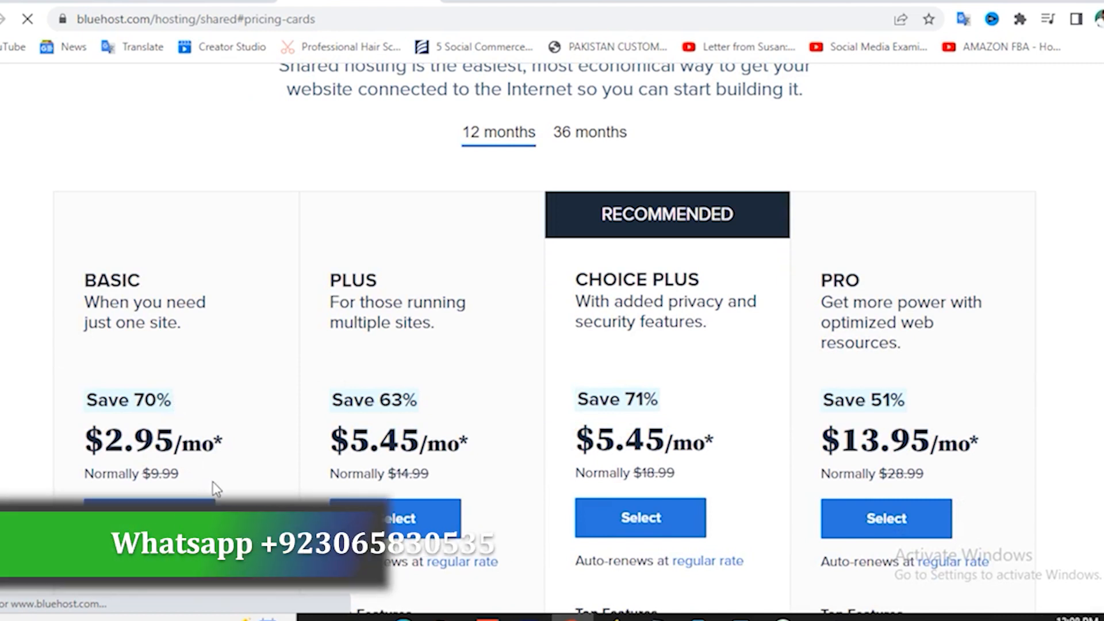
click(149, 518)
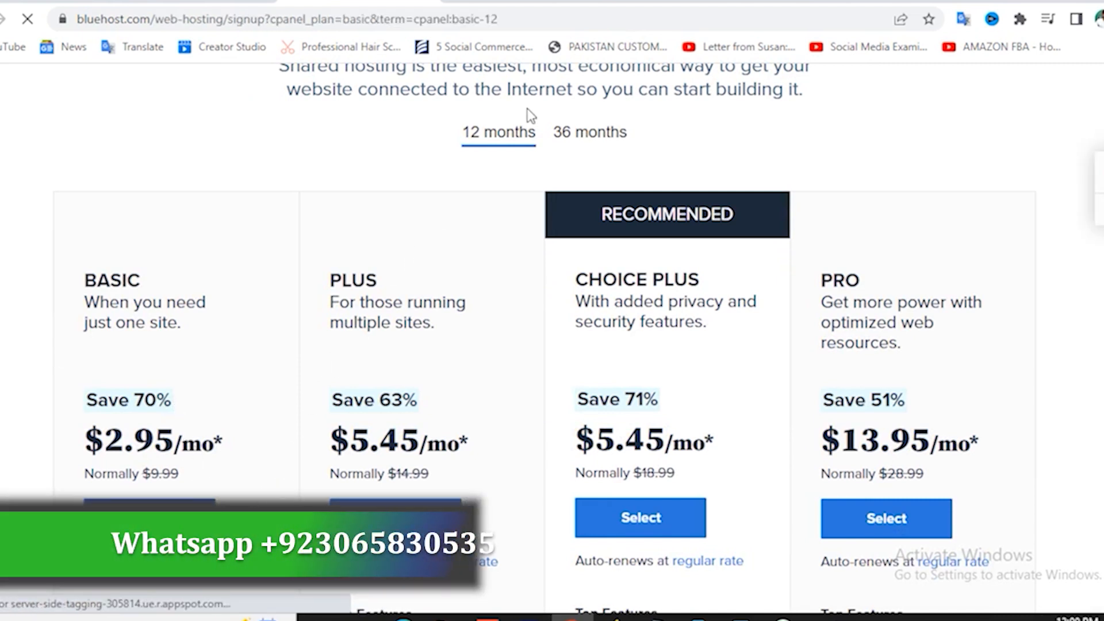
Step: Enter the site owner's full name followed by 1 as the new domain with the .com extension, and continue to account creation
scroll(498, 190, down, 3)
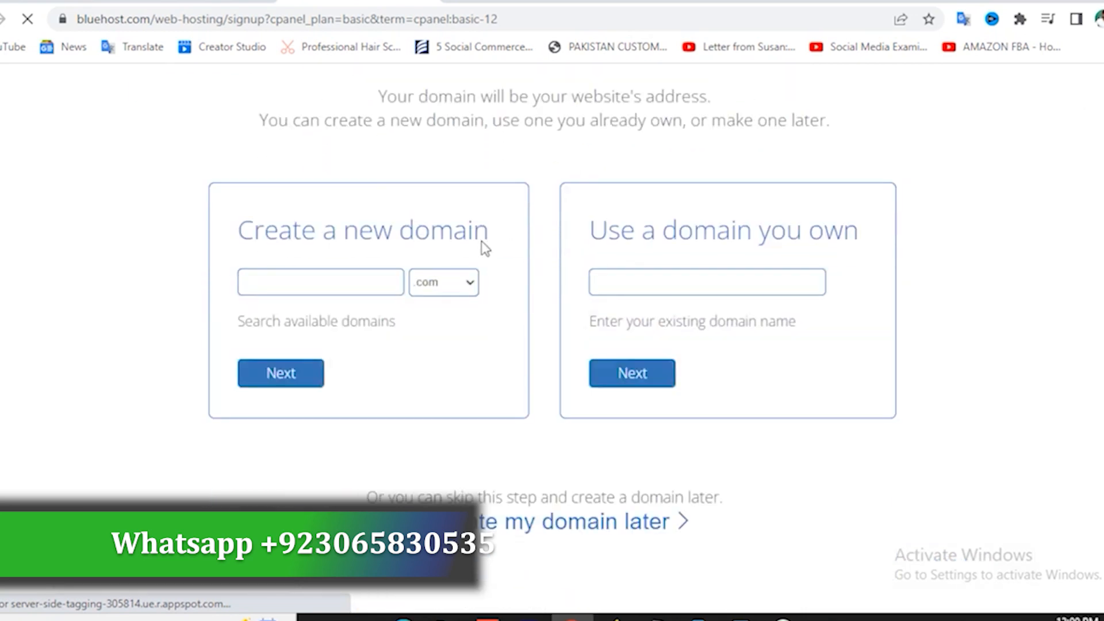
click(319, 271)
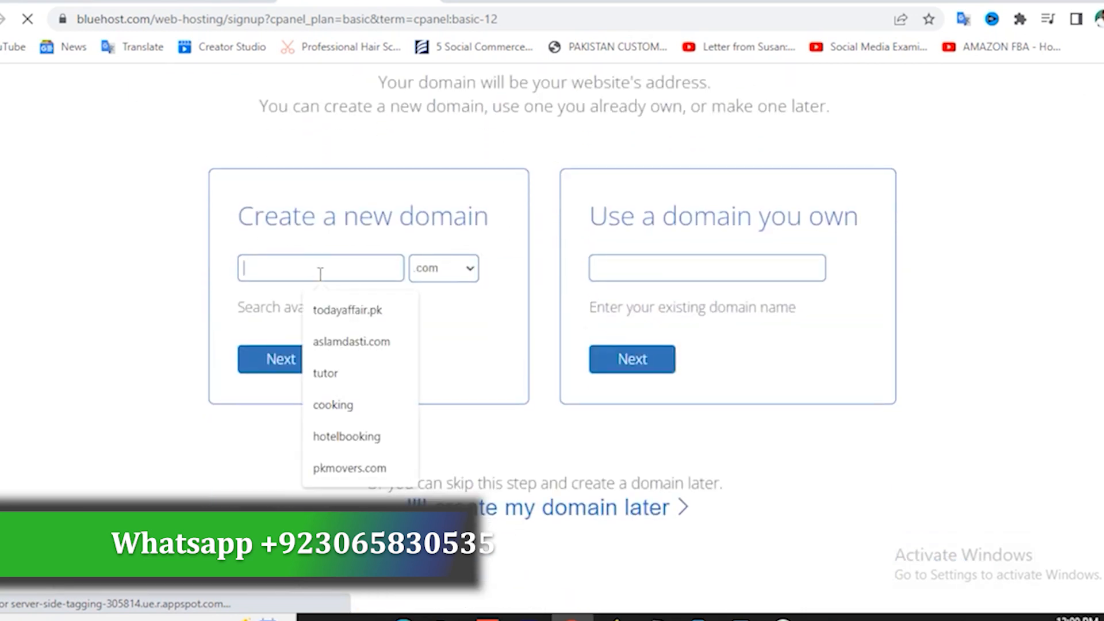
text(as)
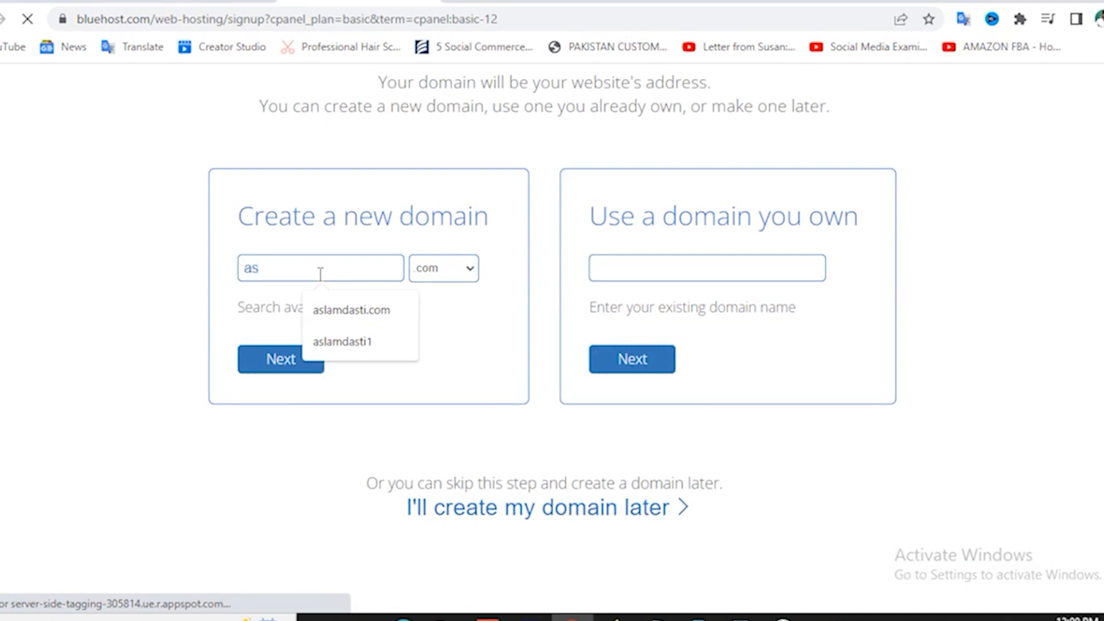
text(lamdasti)
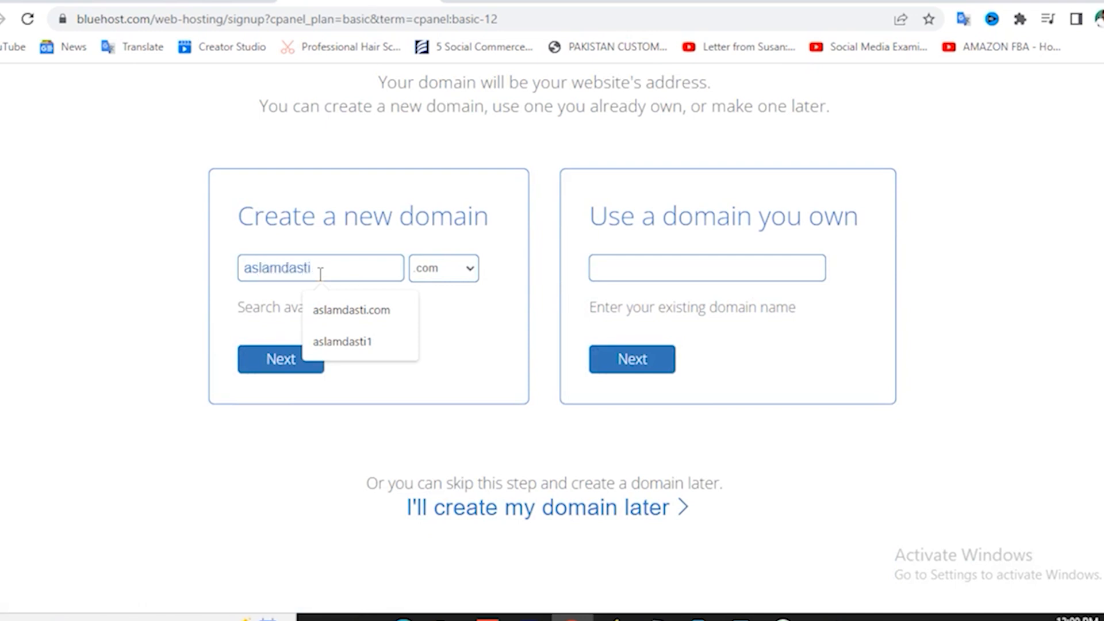
text(1.com)
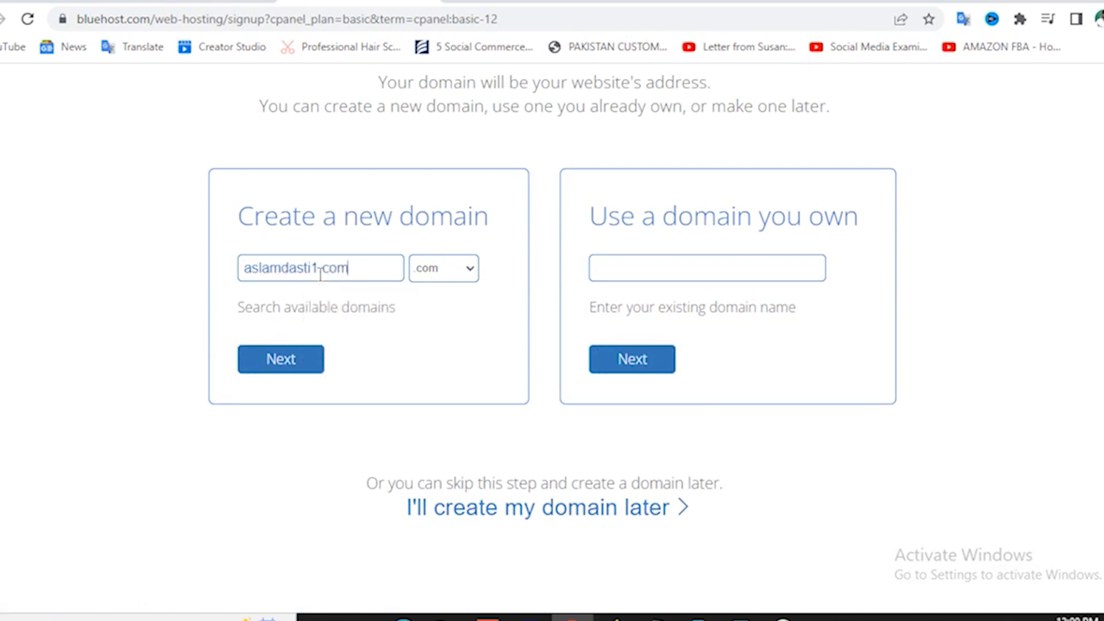
key(BackSpace)
key(BackSpace)
key(BackSpace)
key(BackSpace)
click(287, 368)
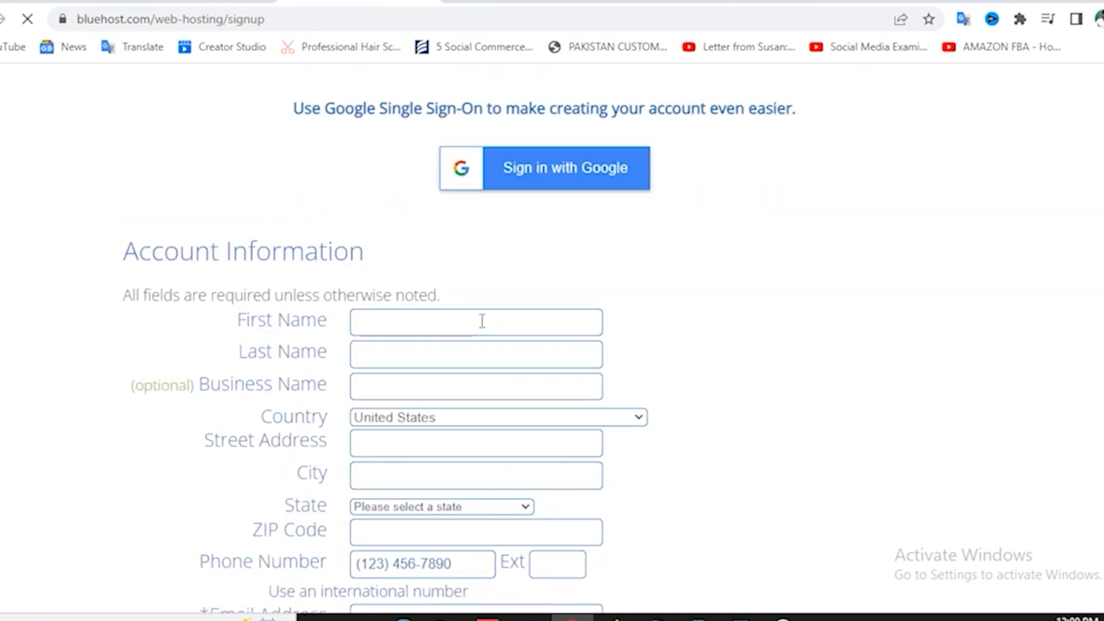
Step: Remove the Domain Privacy + Protection extra from the hosting package
scroll(574, 266, down, 6)
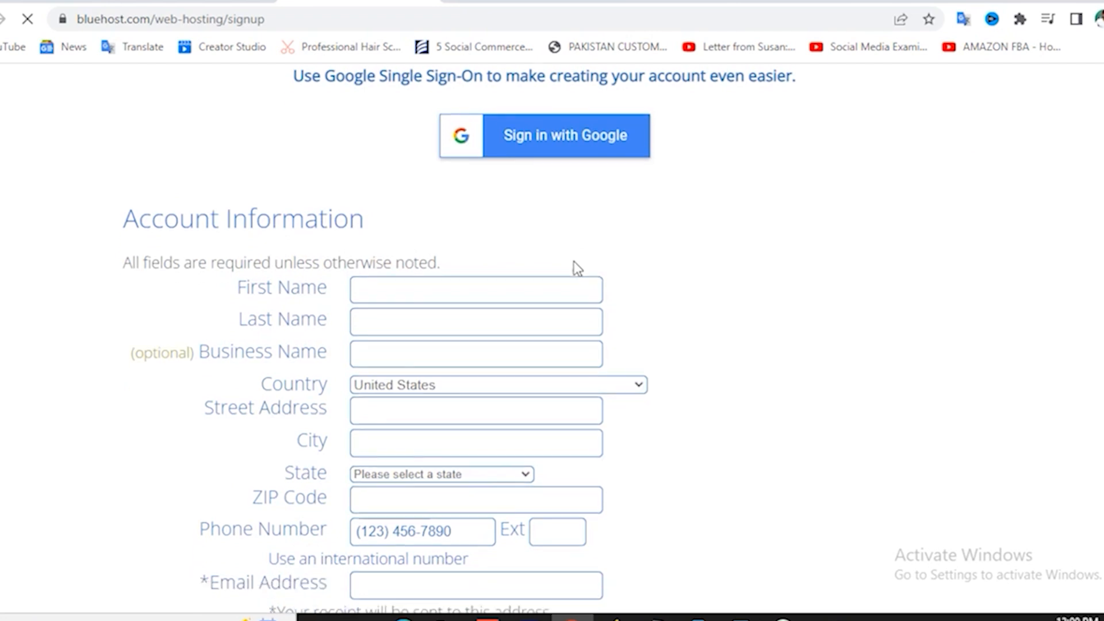
scroll(574, 261, up, 6)
scroll(575, 266, down, 9)
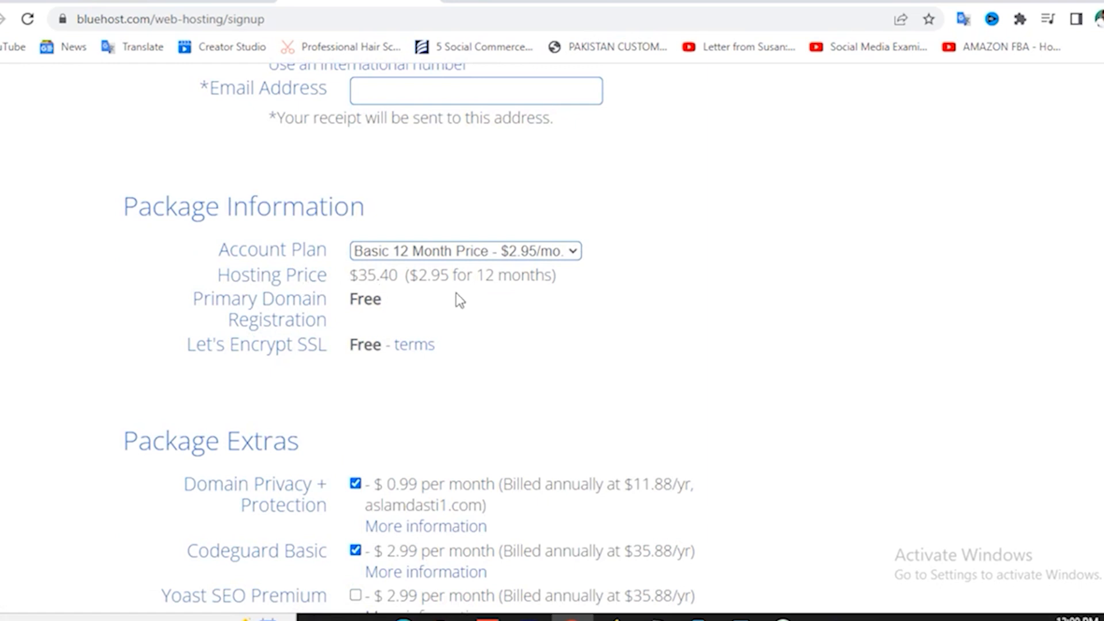
scroll(463, 349, down, 3)
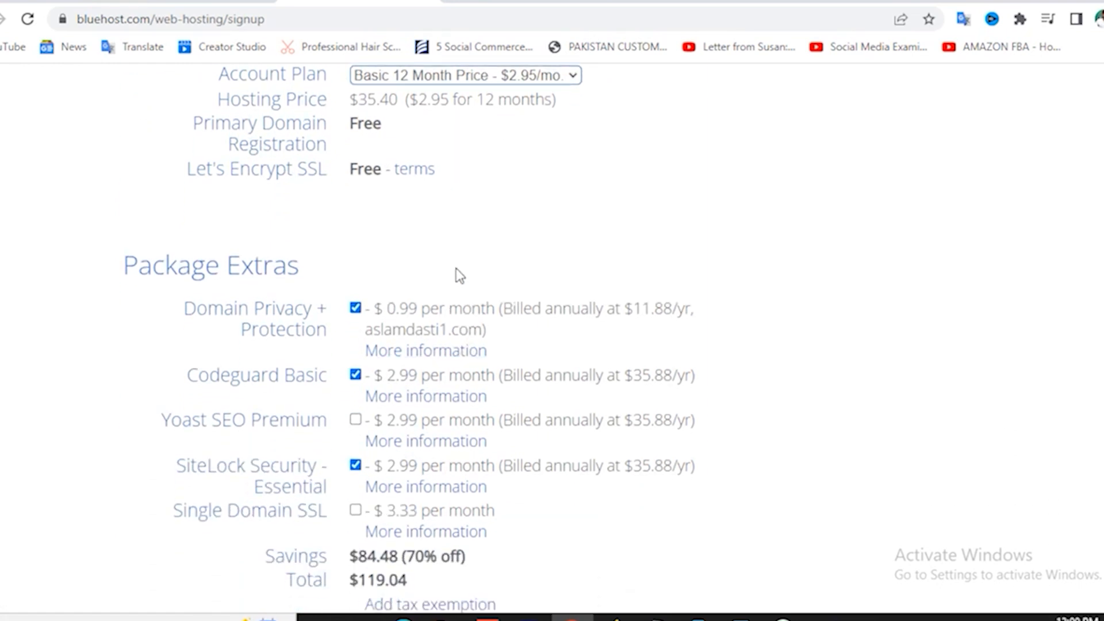
scroll(460, 276, down, 2)
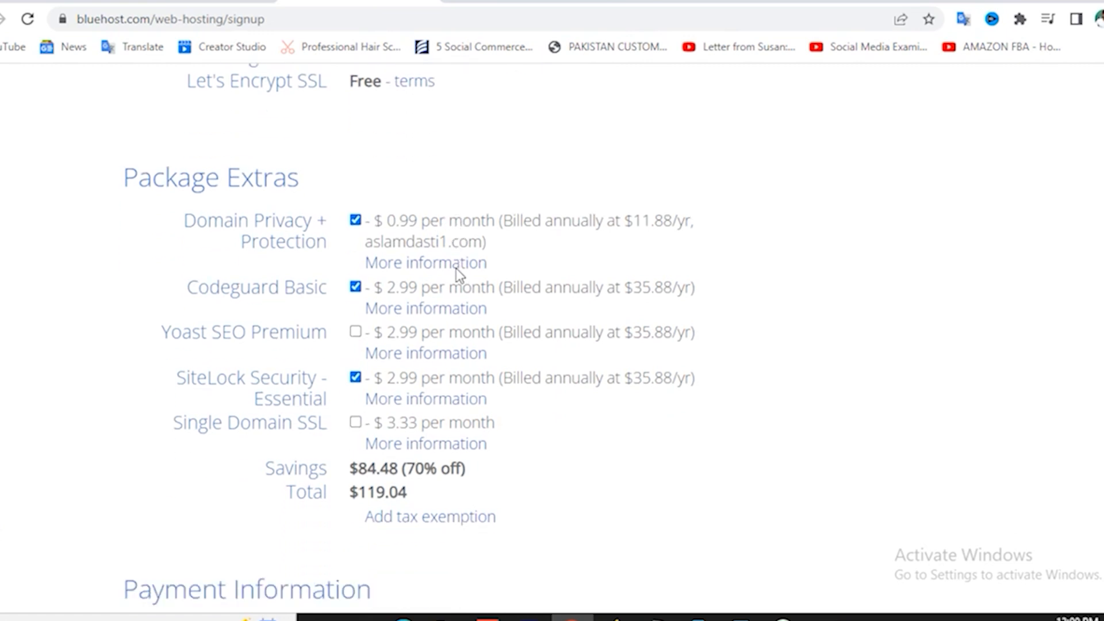
click(355, 220)
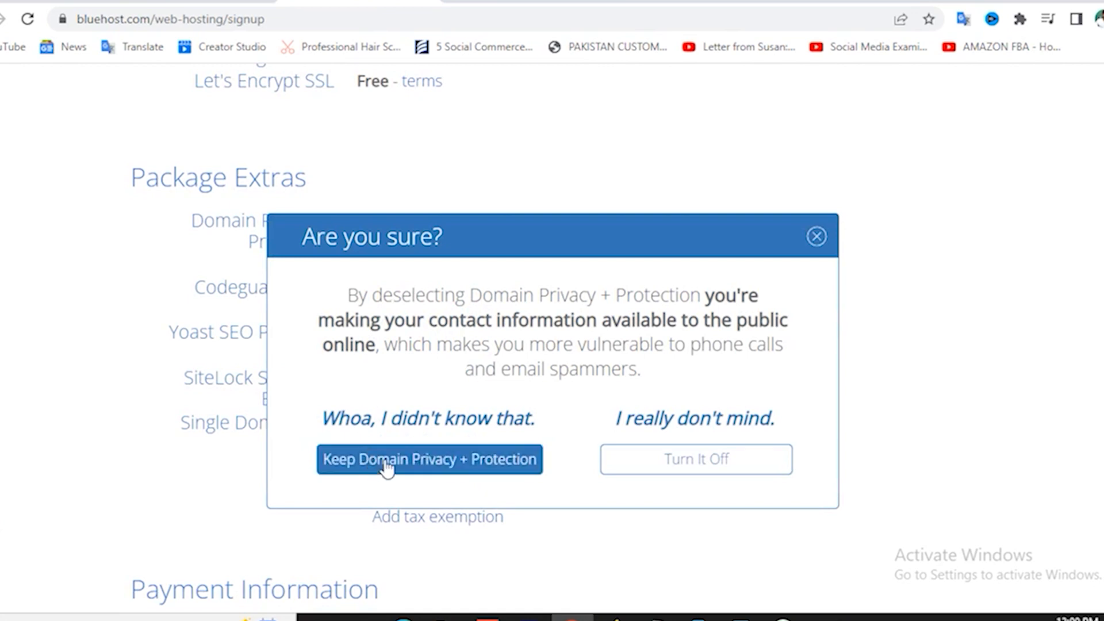
click(817, 236)
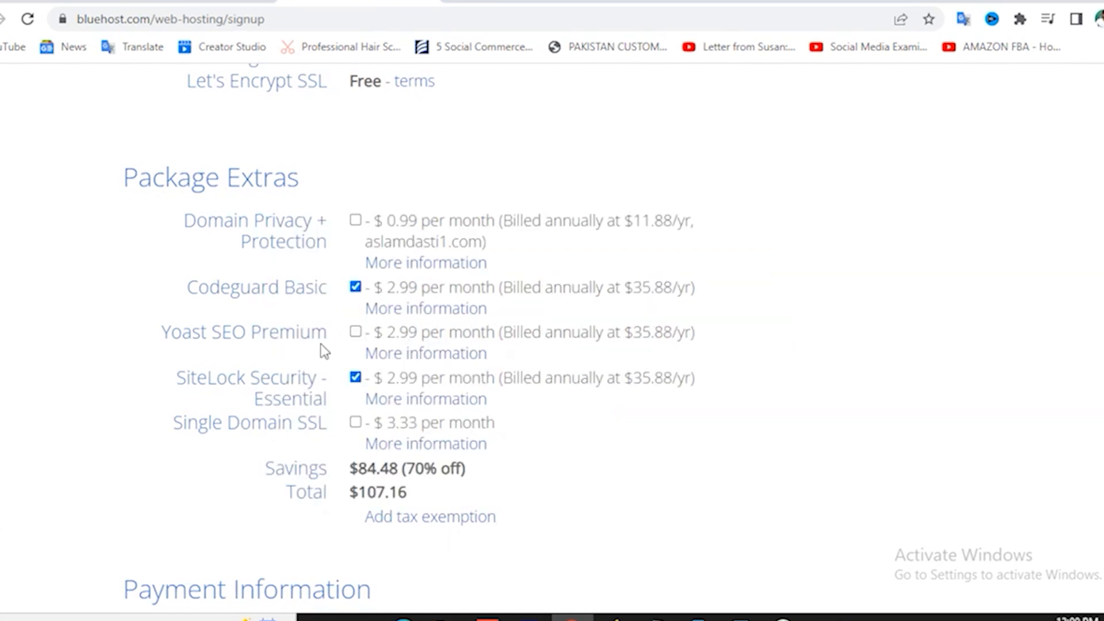
Step: Remove the Codeguard Basic and SiteLock Security - Essential extras from the hosting package
click(356, 287)
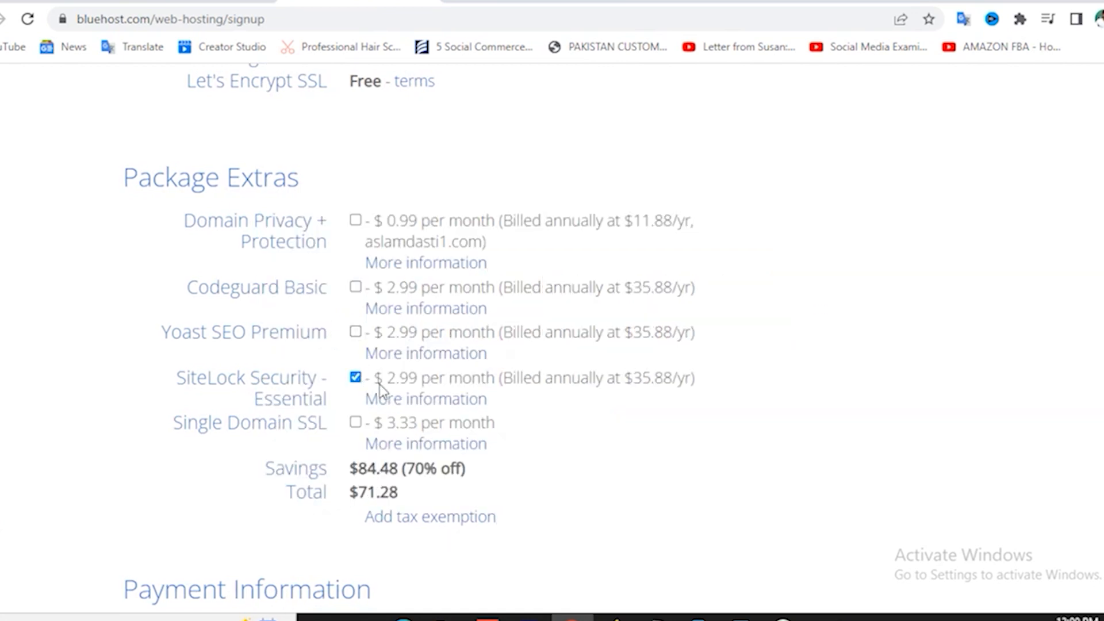
click(356, 378)
Step: Go through the empty credit card fields in the payment information and agree to the Auto Renewal Terms, Terms of Service and Cancellation Policy
scroll(692, 450, down, 3)
scroll(554, 354, down, 3)
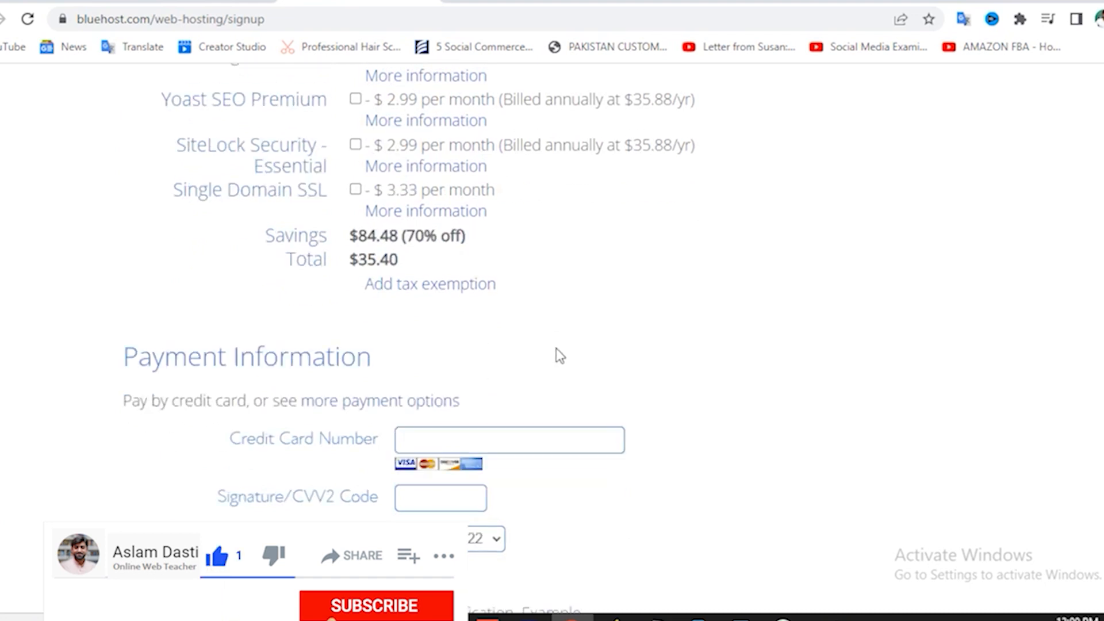
click(440, 325)
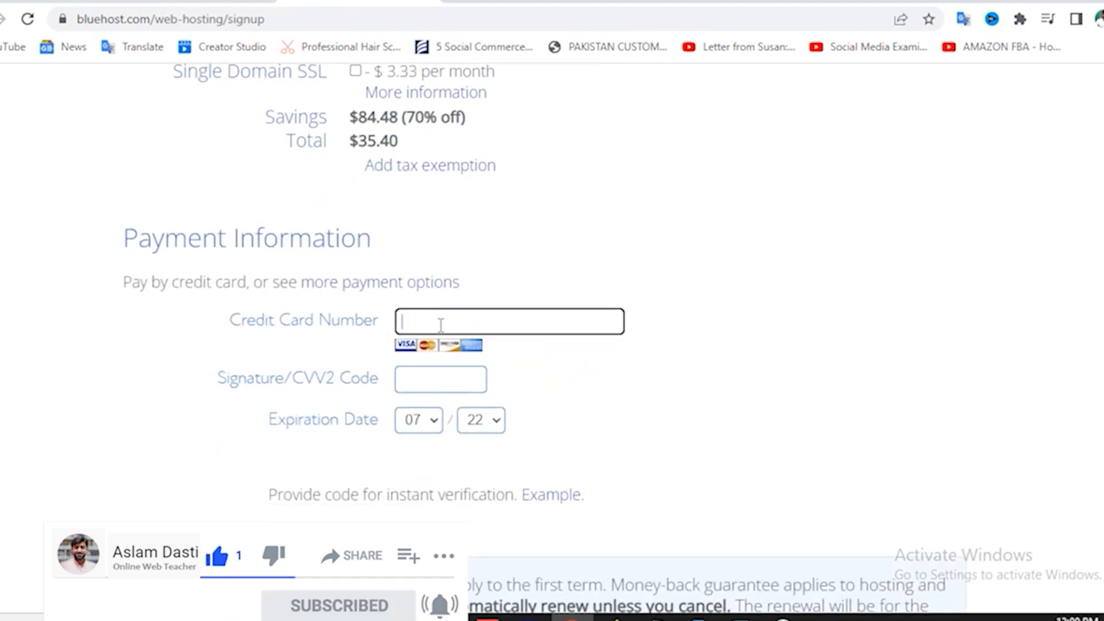
click(420, 382)
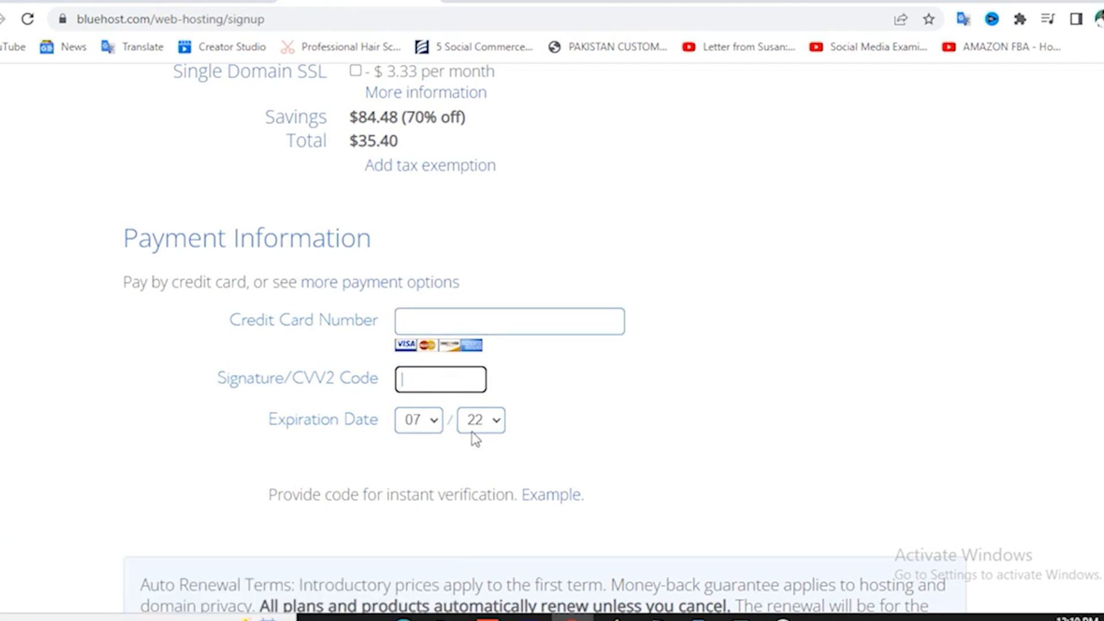
scroll(553, 415, down, 3)
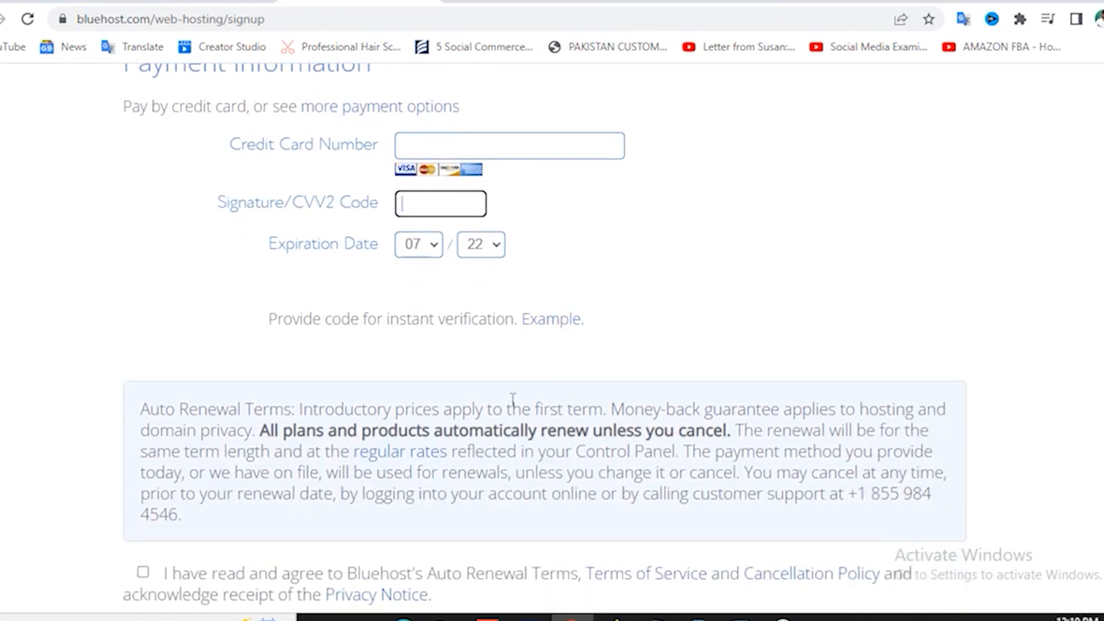
scroll(514, 396, down, 4)
click(143, 310)
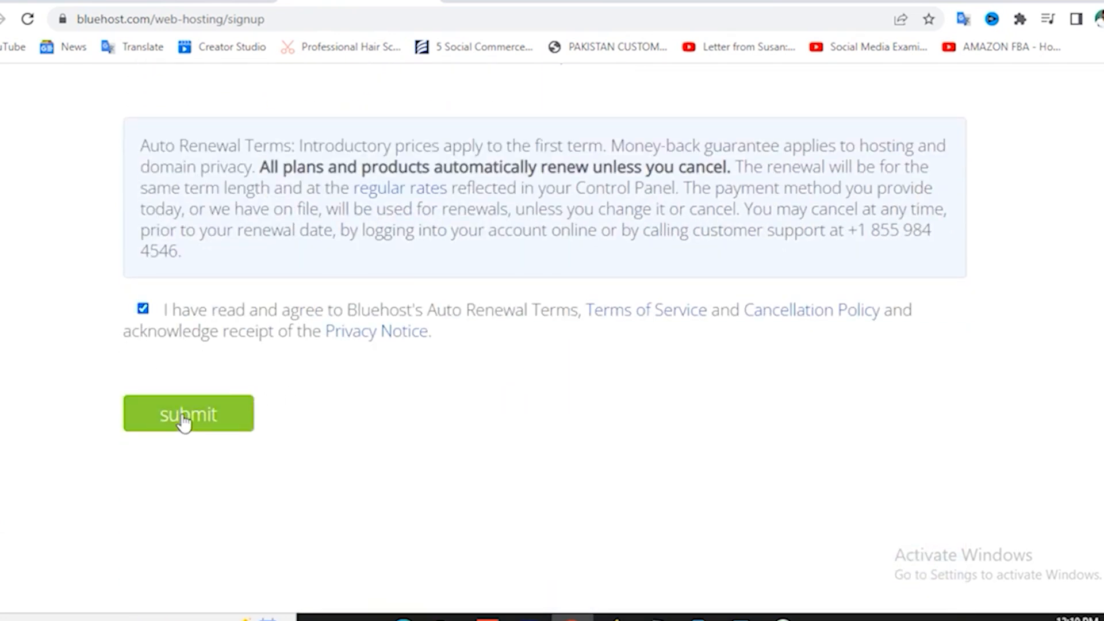
Step: Review the signup form's package details and the account information fields, from first name to email address
scroll(187, 418, up, 15)
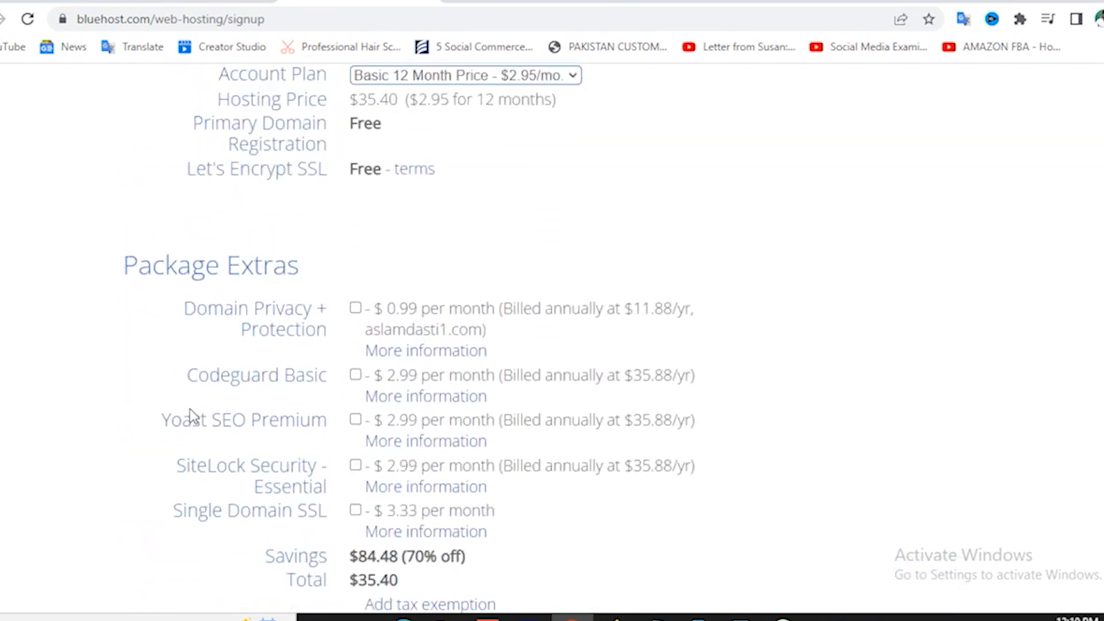
scroll(236, 399, up, 12)
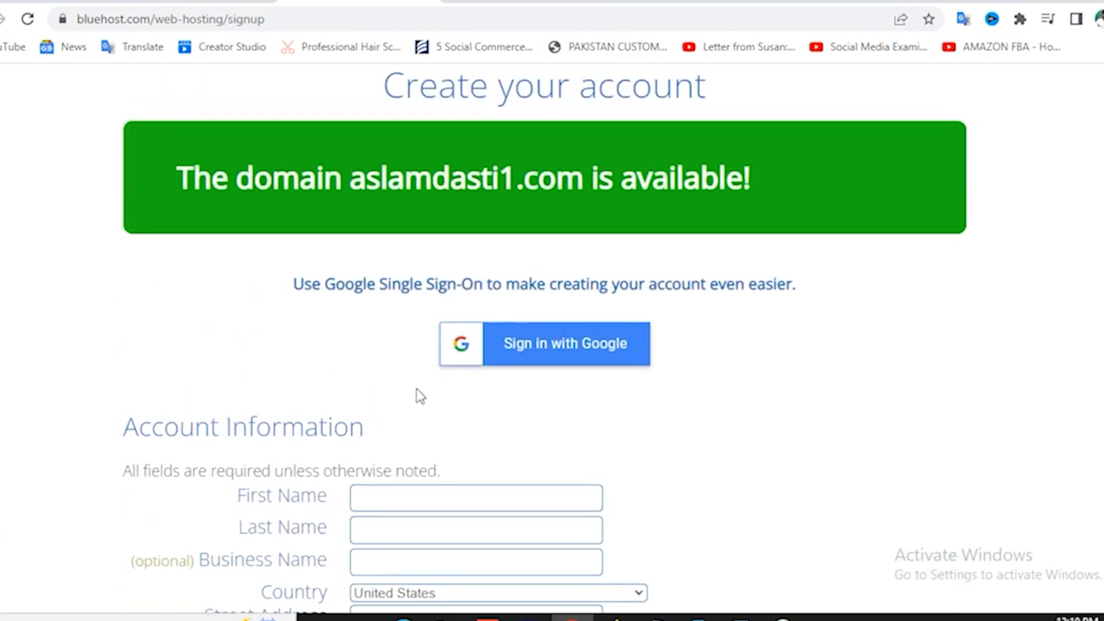
scroll(423, 395, down, 3)
scroll(270, 414, down, 3)
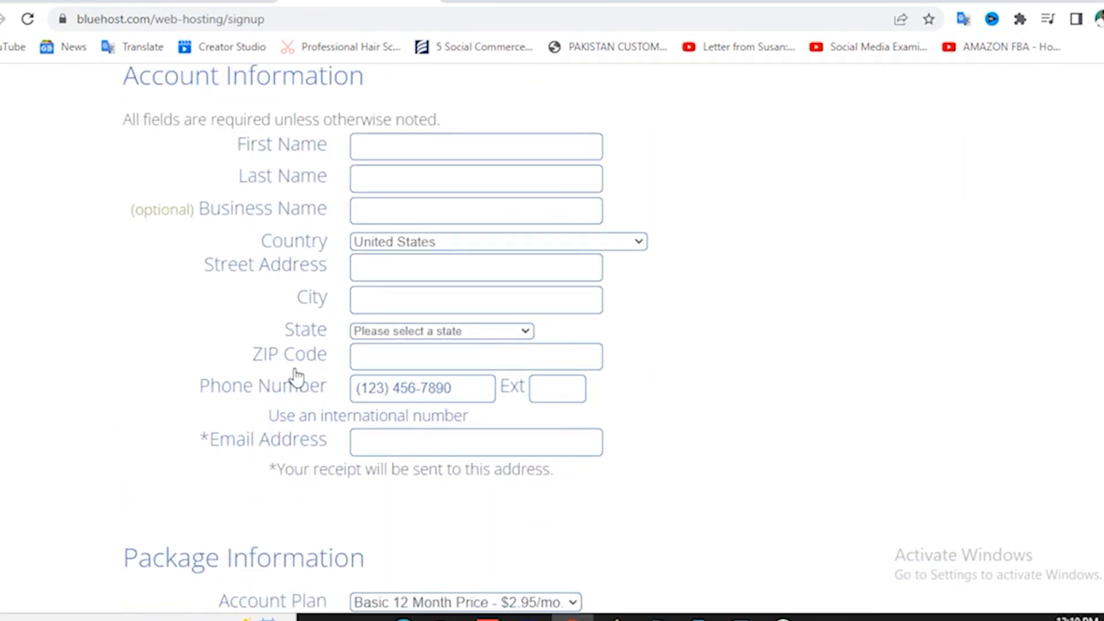
click(377, 445)
click(170, 437)
scroll(663, 321, down, 3)
scroll(666, 322, up, 3)
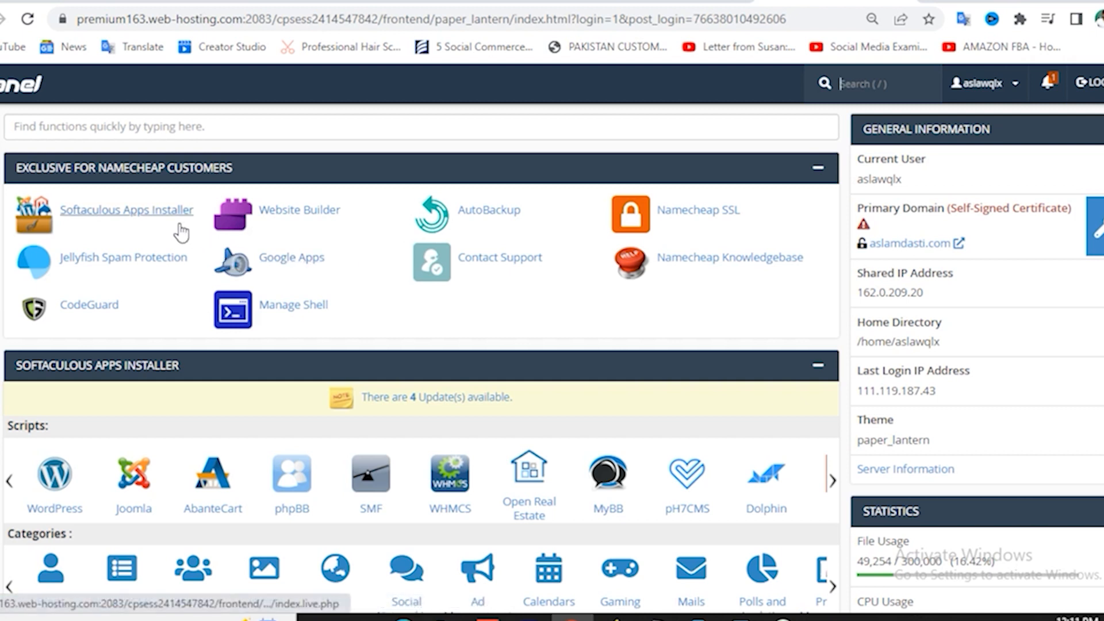
click(159, 229)
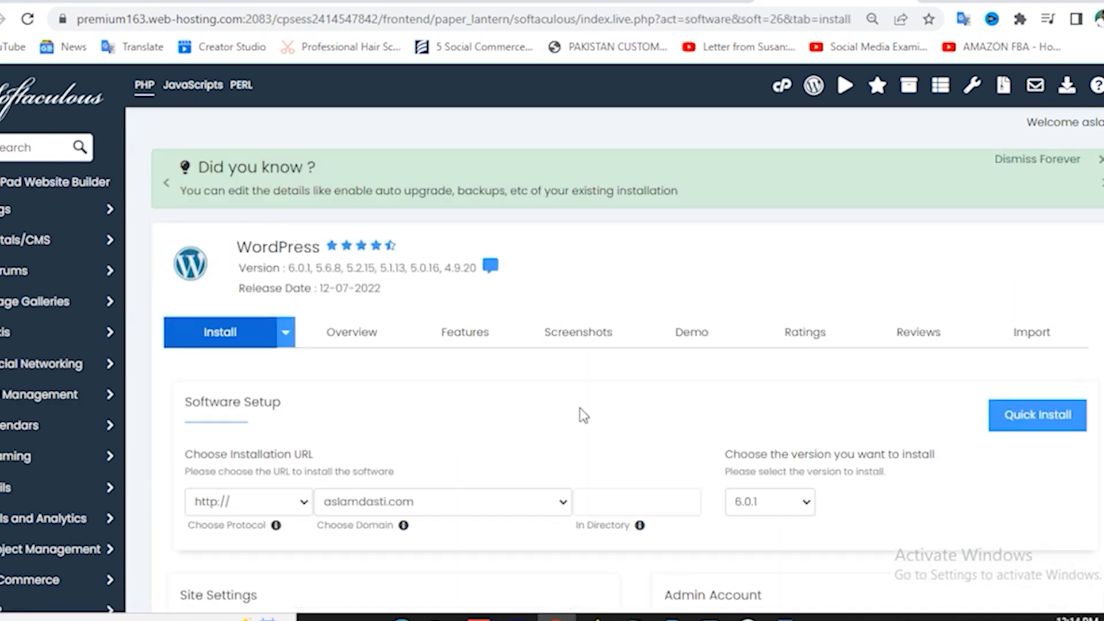
scroll(591, 425, down, 1)
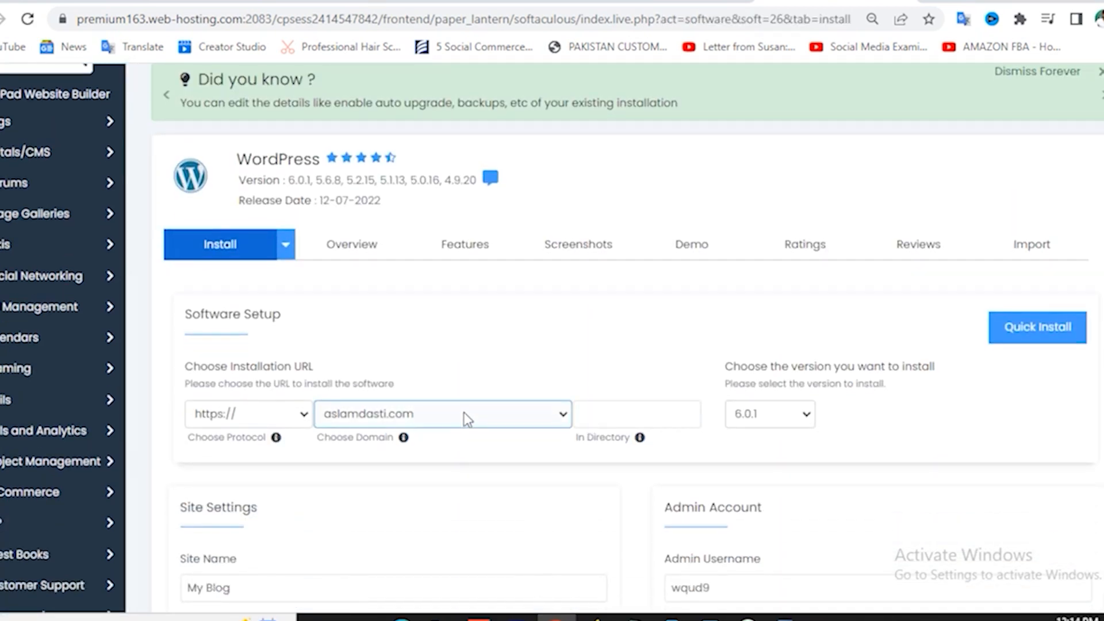
Step: Replace the WordPress admin username with the site owner's full name followed by 1
scroll(472, 446, down, 2)
scroll(471, 447, down, 2)
click(708, 409)
key(BackSpace)
key(BackSpace)
key(BackSpace)
key(BackSpace)
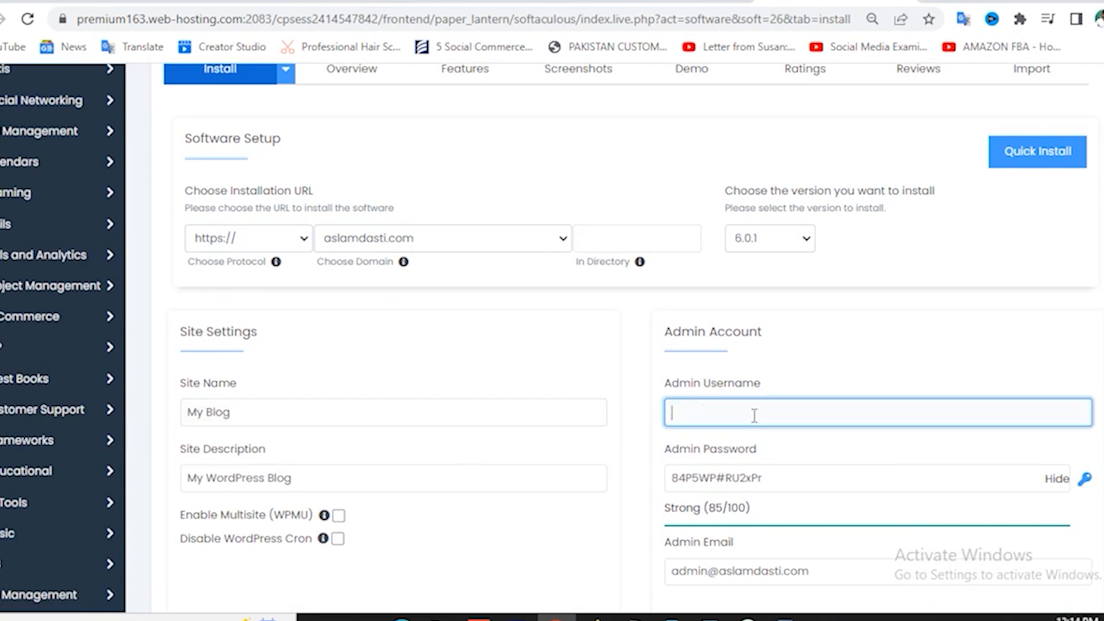
text(aslamdasti)
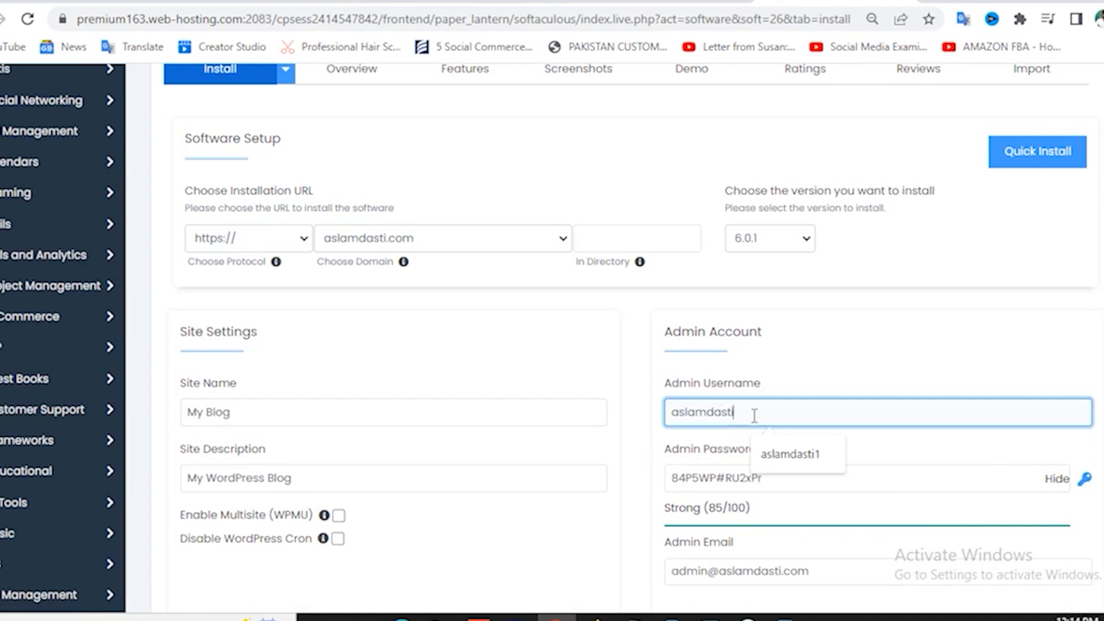
click(793, 453)
Step: Set the WordPress site name to "Classified Website", correcting the spelling of the first word
click(276, 410)
key(BackSpace)
key(BackSpace)
key(BackSpace)
key(BackSpace)
key(BackSpace)
key(BackSpace)
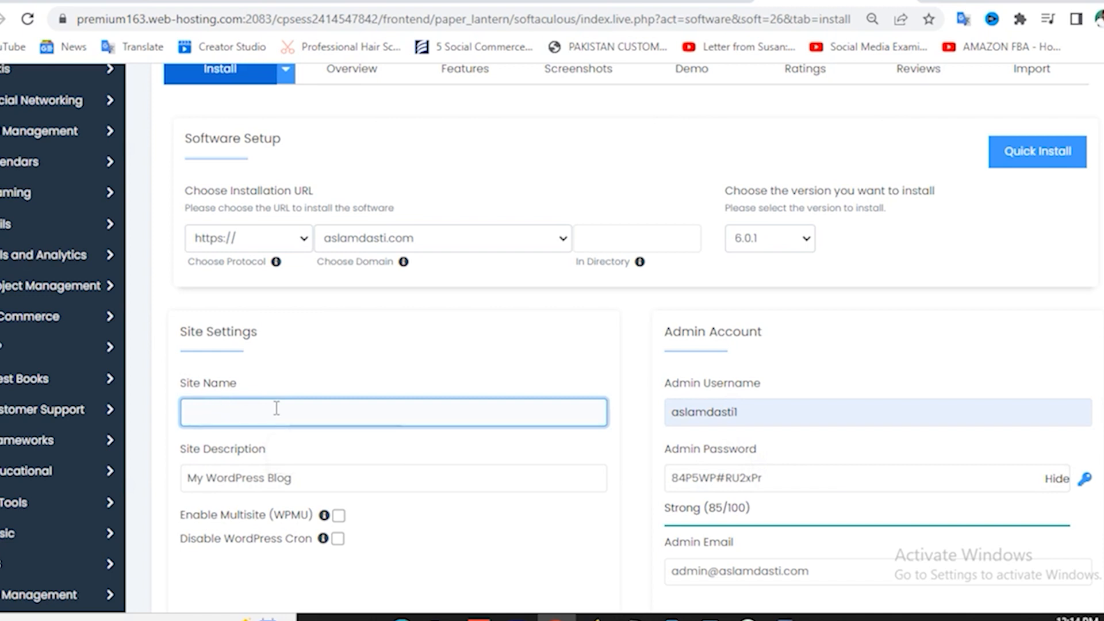
text(Clas)
text(ified we)
text( We)
text(bsite)
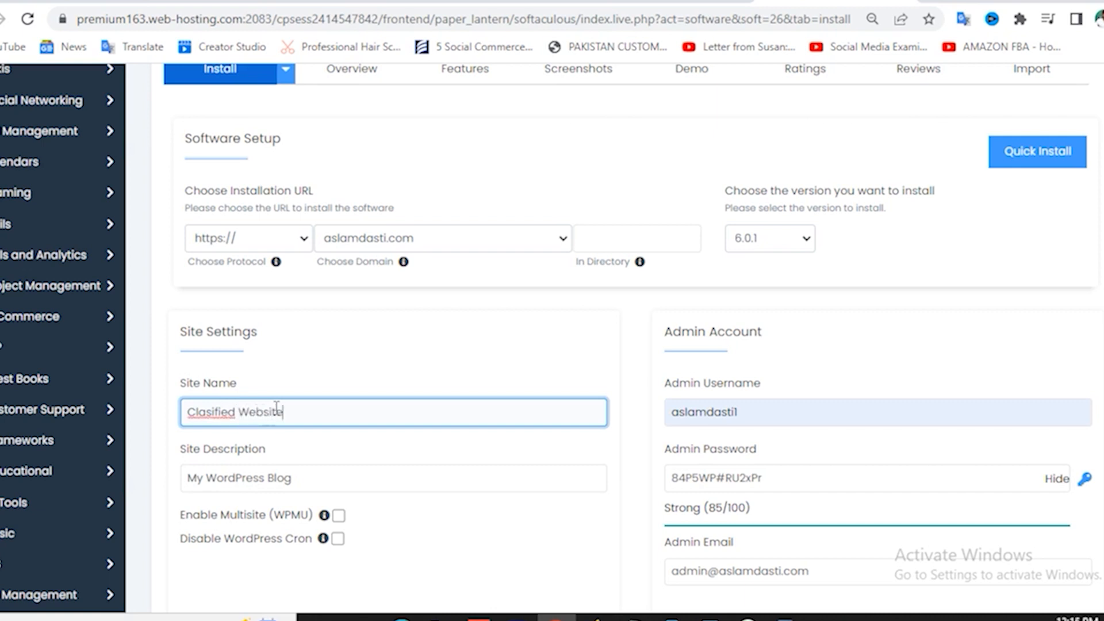
right_click(213, 409)
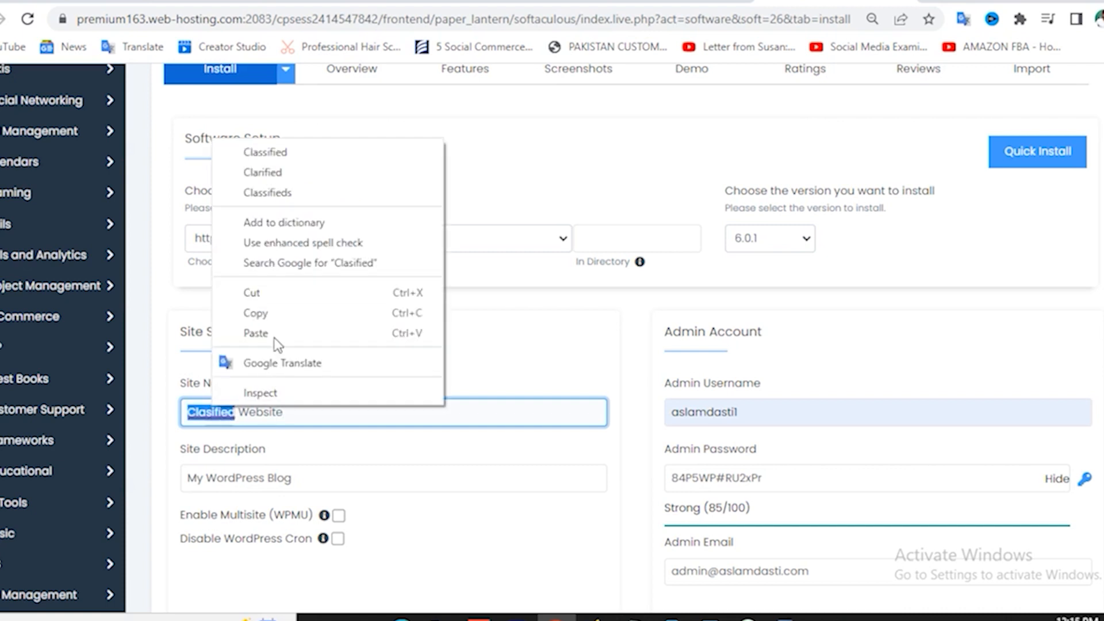
click(271, 152)
Step: Replace the site description with "create your listing now"
scroll(386, 402, down, 2)
click(364, 398)
key(ctrl+a)
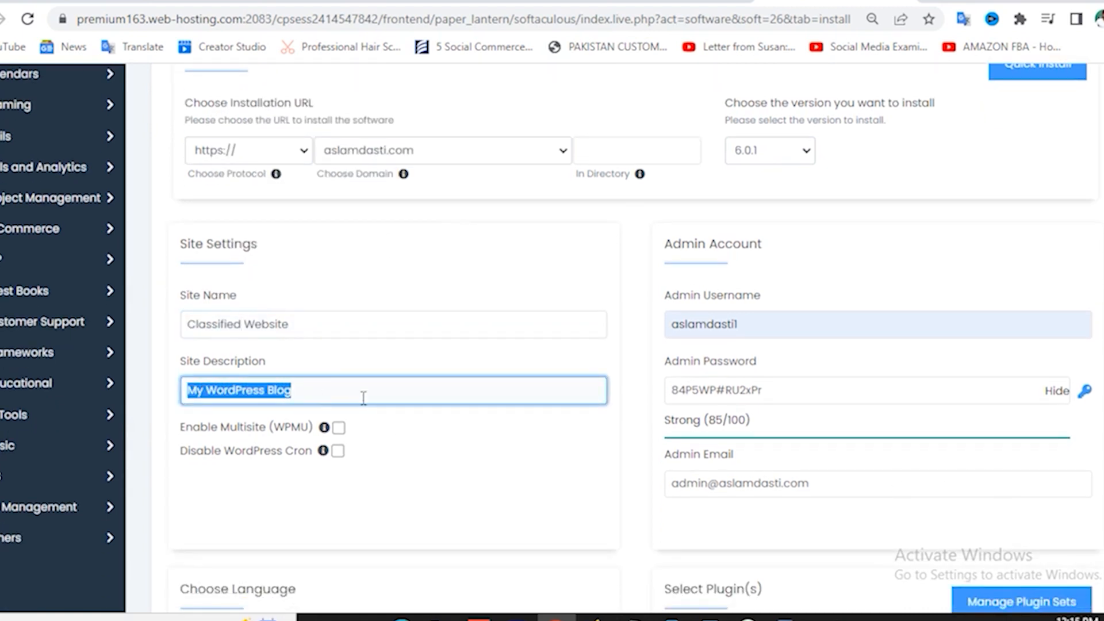
text(ads liv)
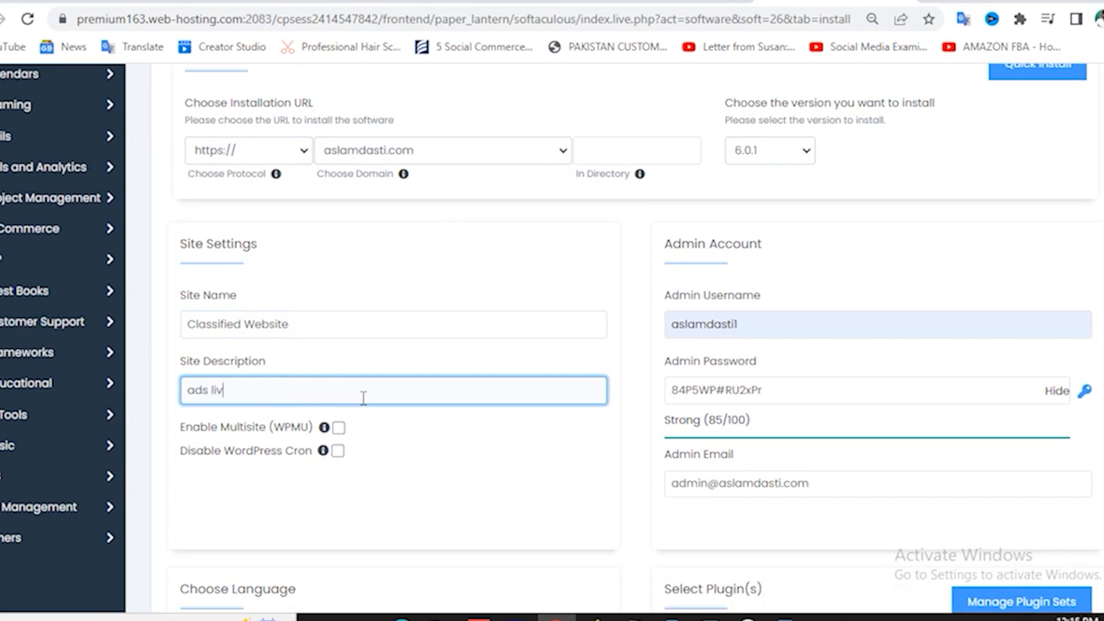
key(BackSpace)
key(BackSpace)
text(create your listing)
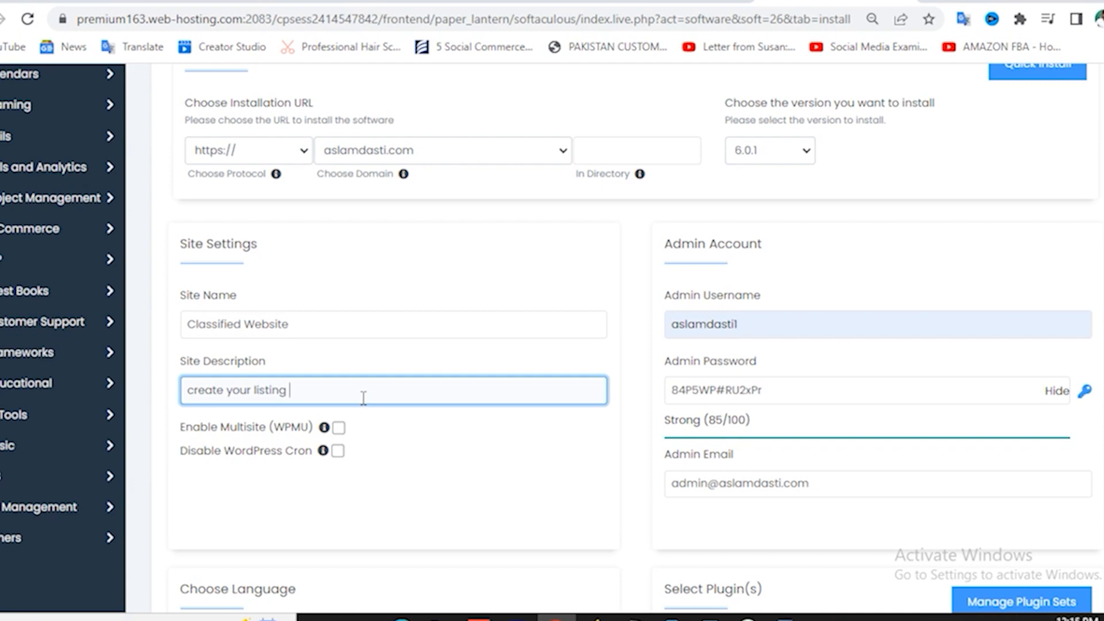
text( now)
scroll(498, 415, up, 2)
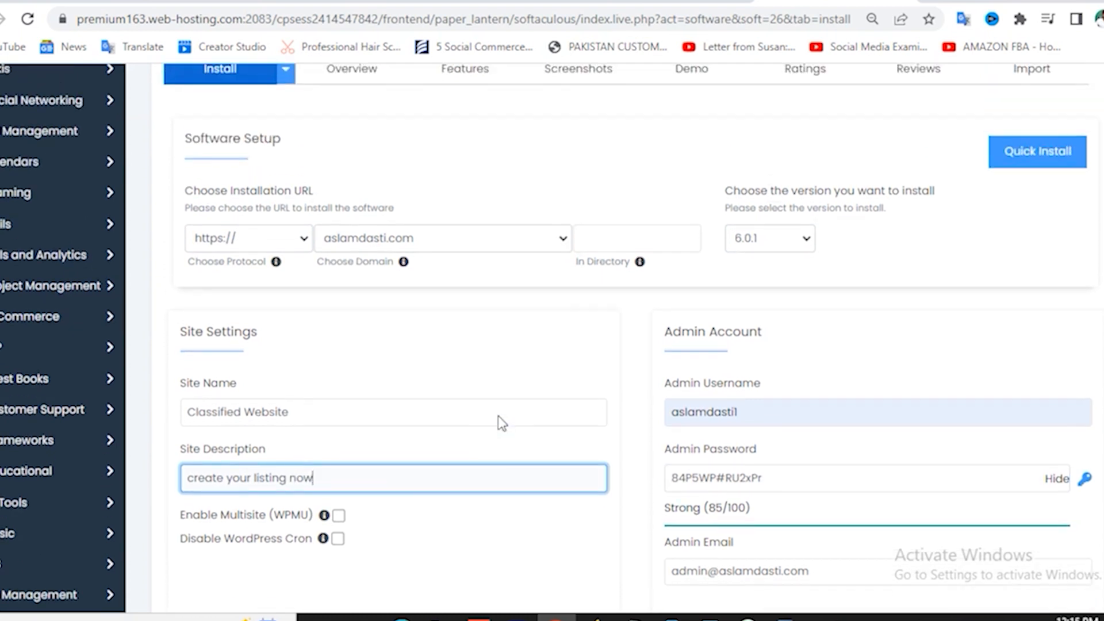
click(271, 238)
click(271, 239)
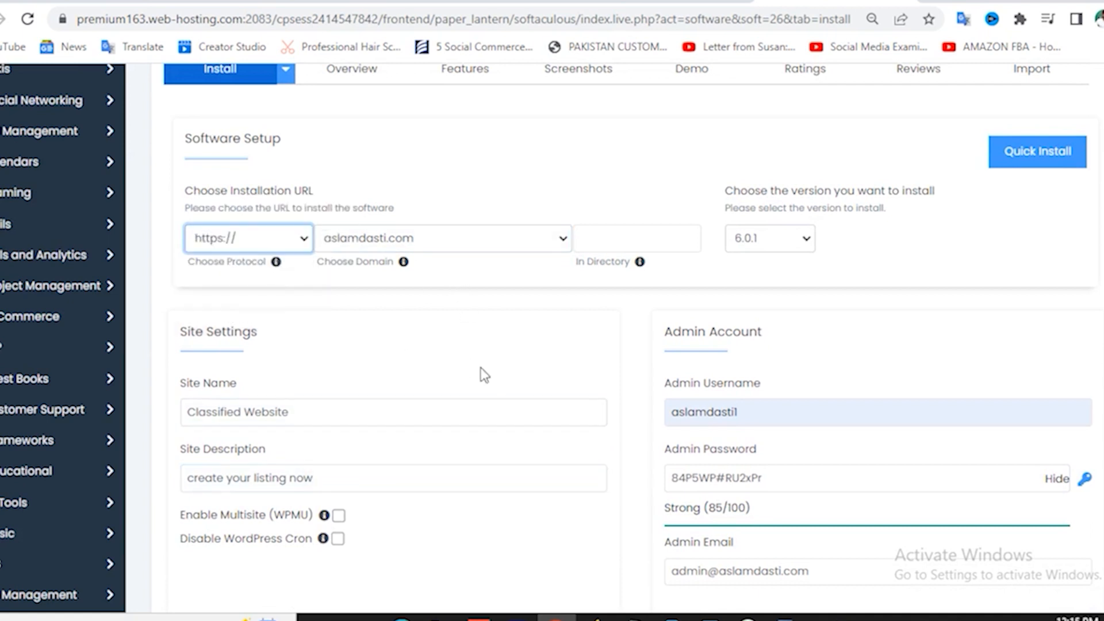
Step: Replace the default admin email with the site owner's own e-mail address
scroll(516, 385, down, 5)
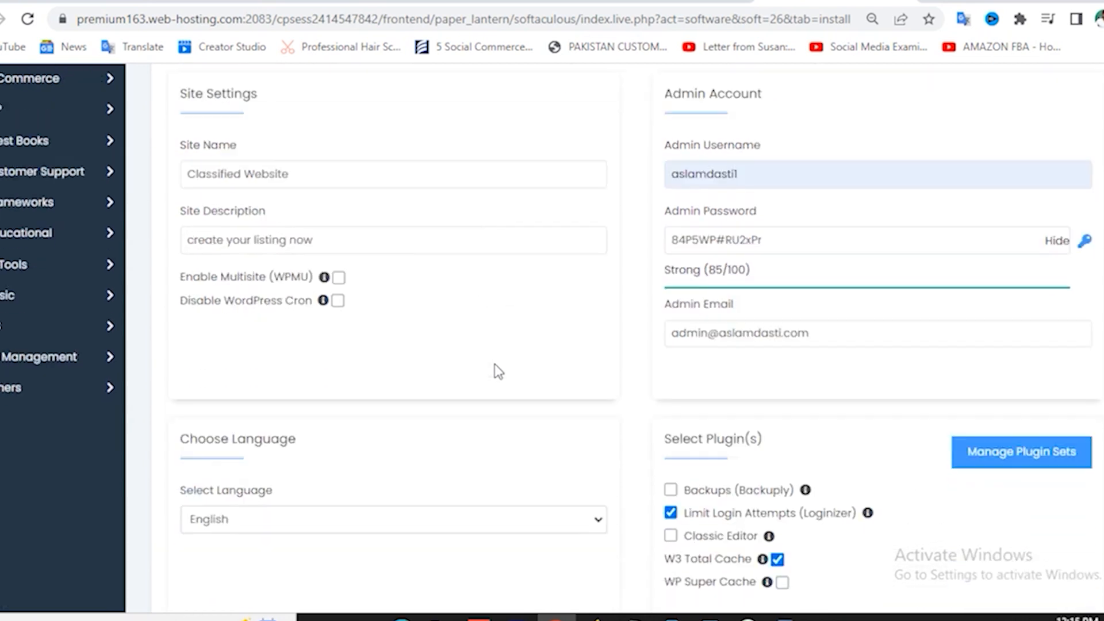
click(793, 310)
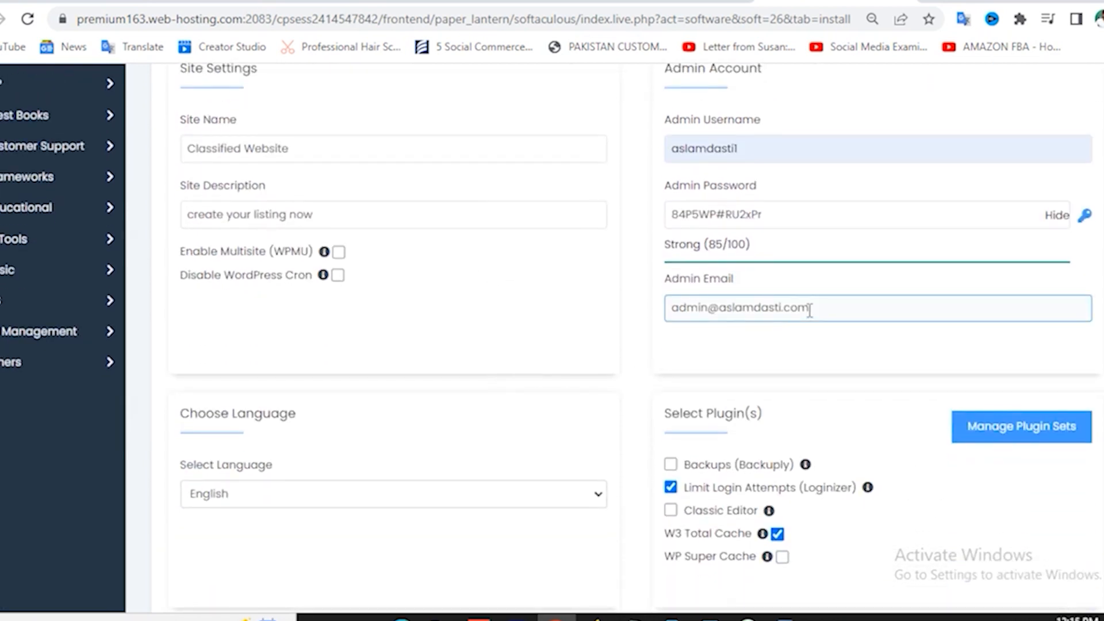
drag(669, 308, 908, 309)
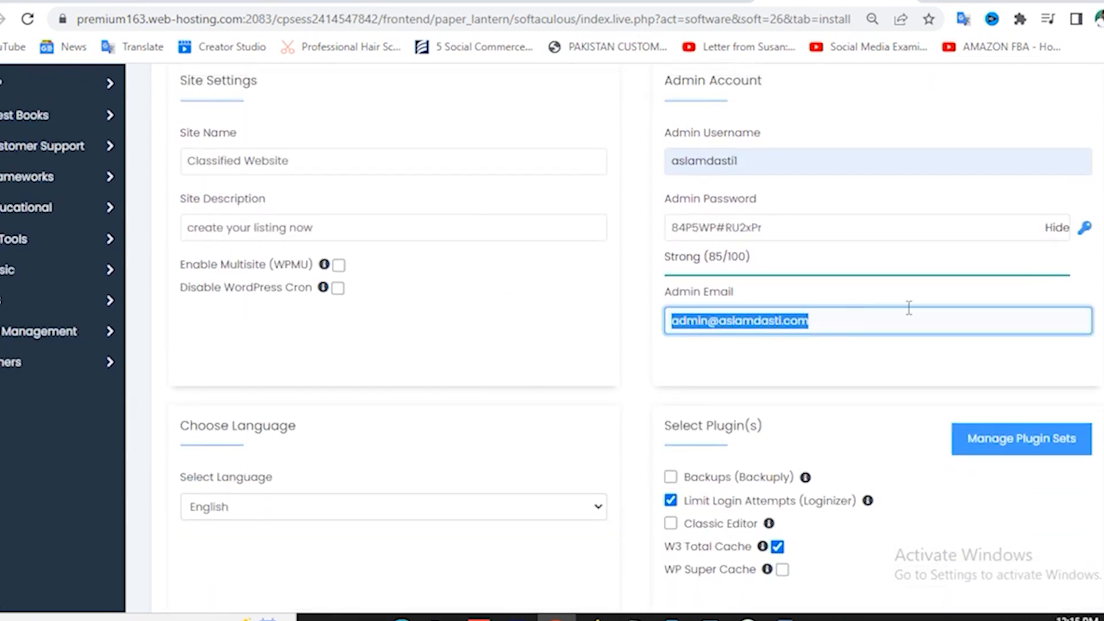
text(as)
click(864, 371)
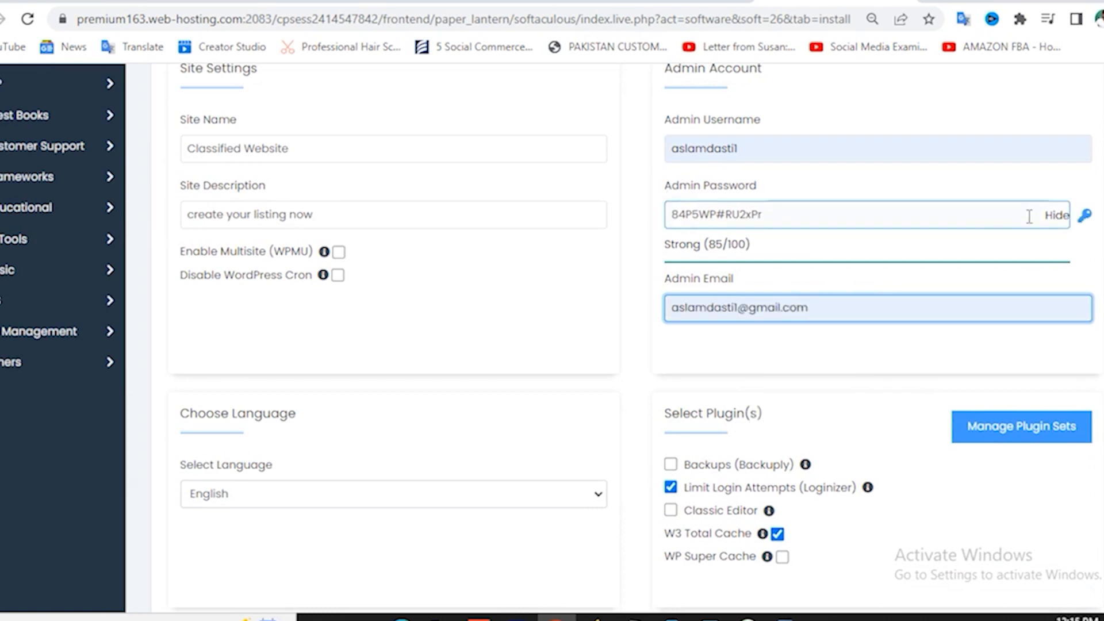
Step: Hide the admin password's characters and replace the generated password with a new strong one
click(1059, 216)
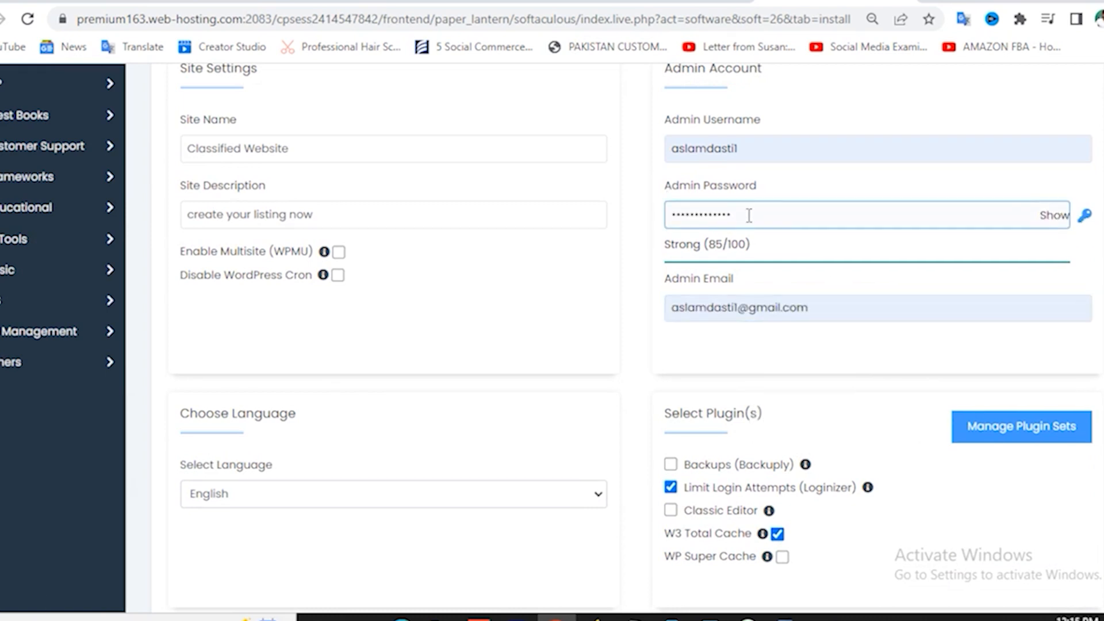
key(BackSpace)
key(BackSpace)
key(BackSpace)
key(BackSpace)
key(BackSpace)
key(BackSpace)
key(BackSpace)
key(BackSpace)
key(BackSpace)
key(BackSpace)
key(BackSpace)
key(BackSpace)
key(BackSpace)
key(BackSpace)
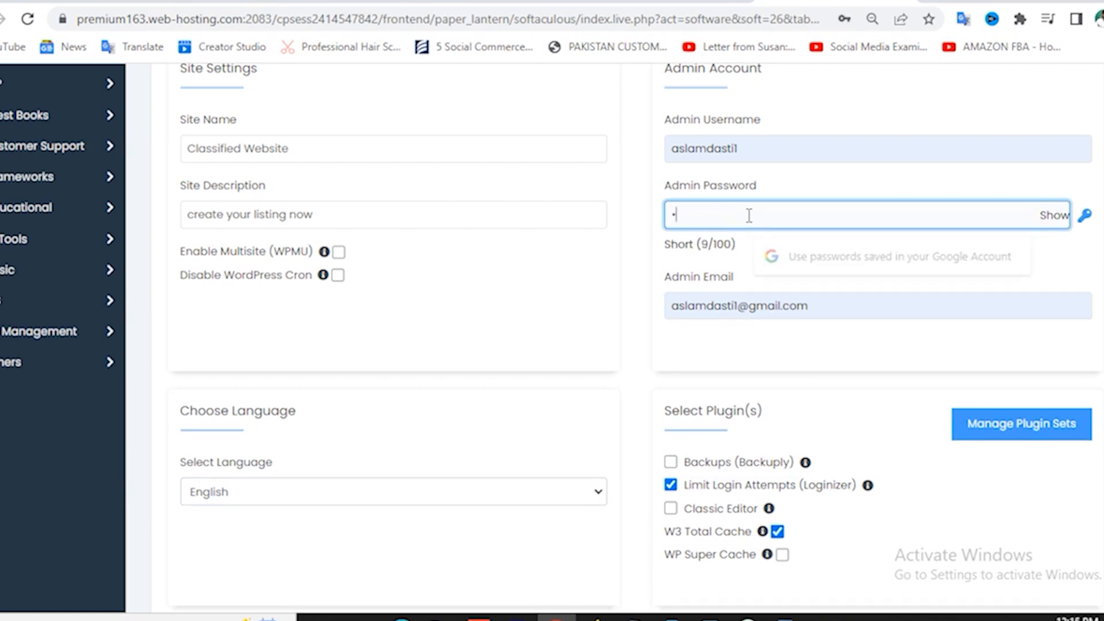
text(•••••••••)
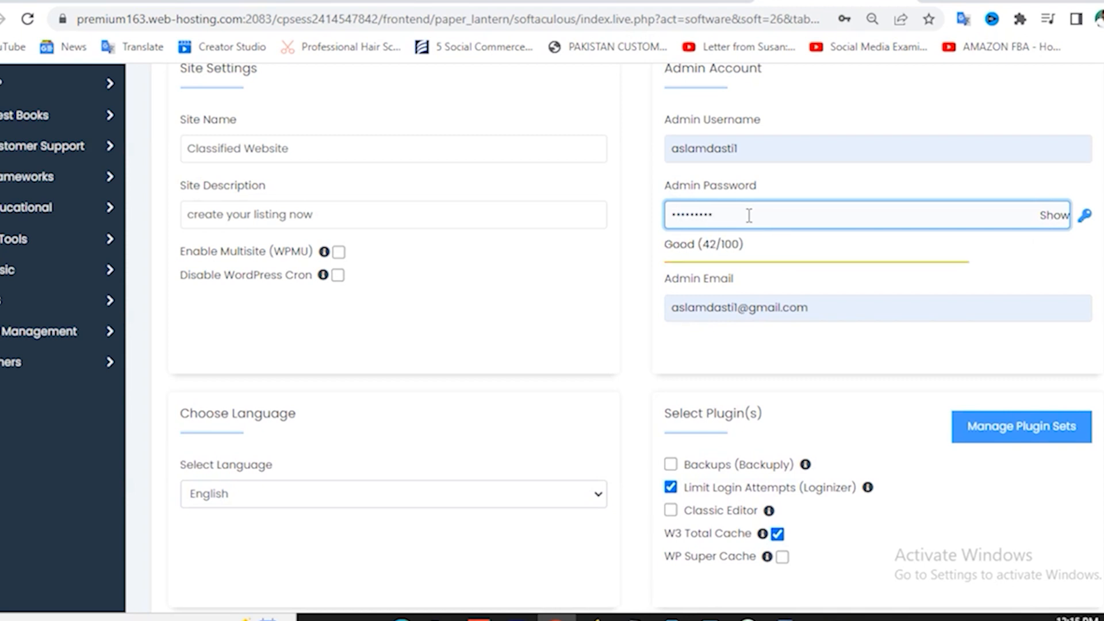
text(•••••••)
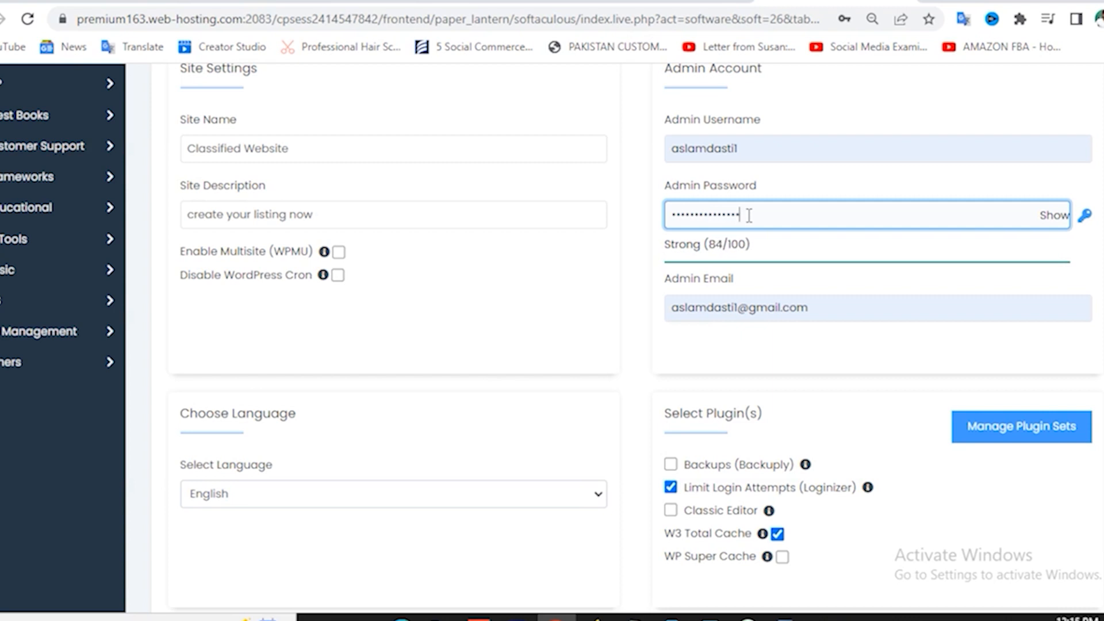
Step: Deselect the Limit Login Attempts (Loginizer) and W3 Total Cache plugins for the WordPress installation
scroll(562, 374, down, 3)
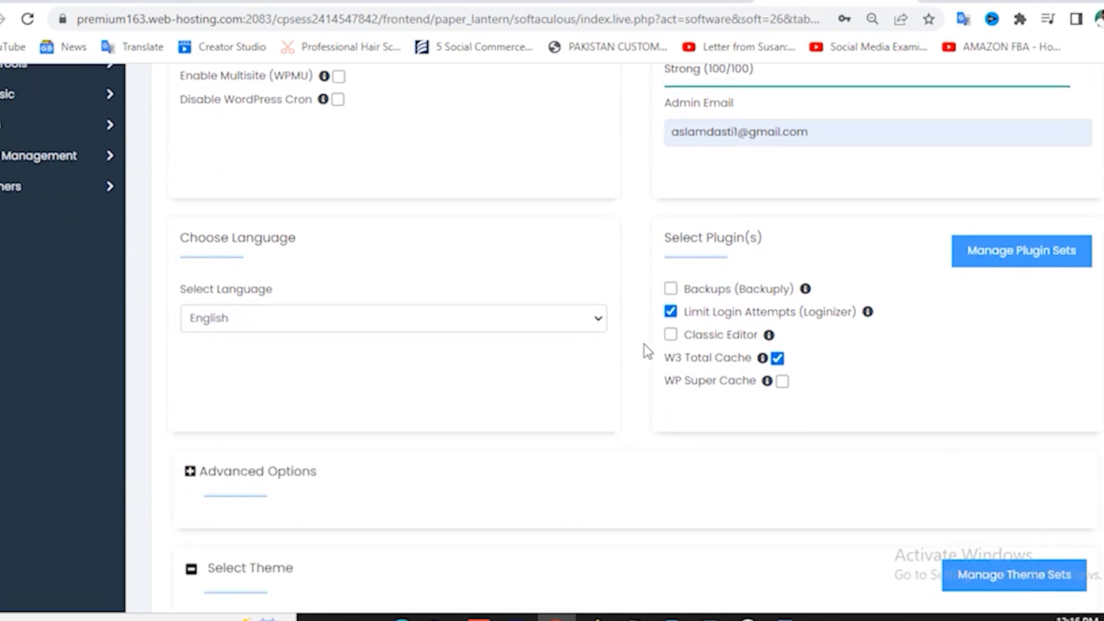
click(670, 312)
click(671, 312)
click(670, 312)
scroll(754, 266, up, 1)
scroll(753, 265, down, 1)
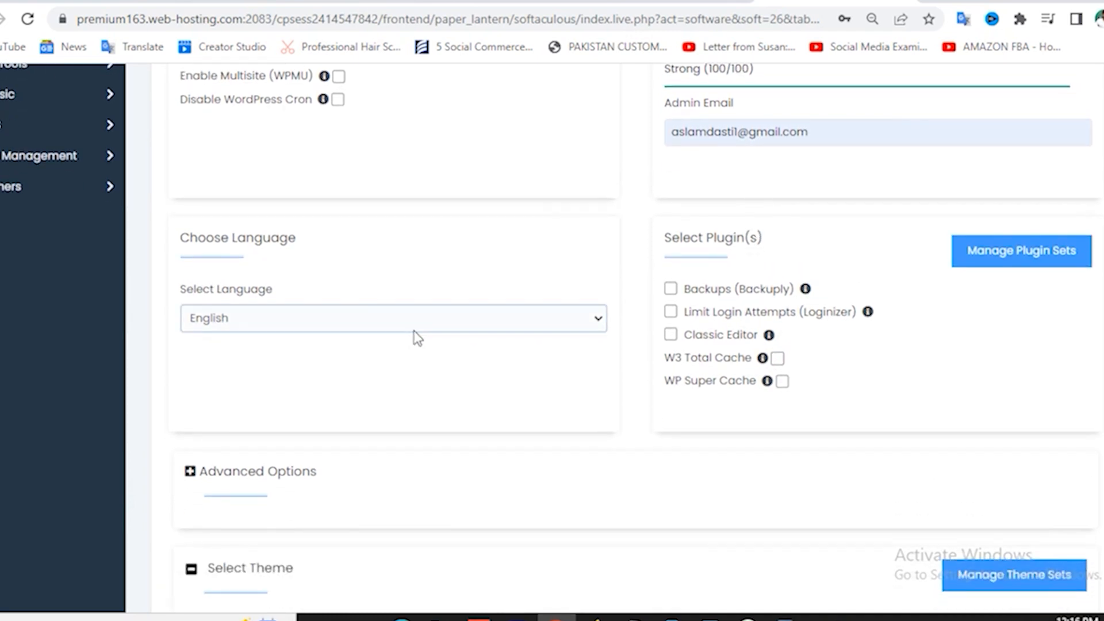
Step: Check the language choices for the WordPress installation and keep English
click(364, 325)
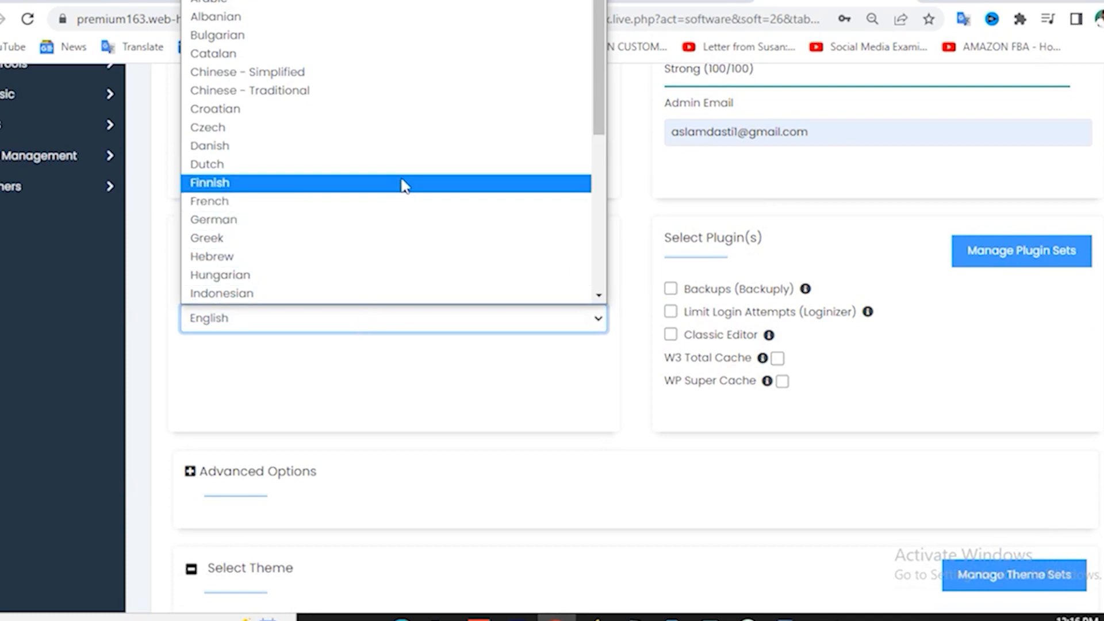
scroll(401, 182, down, 8)
scroll(402, 182, up, 8)
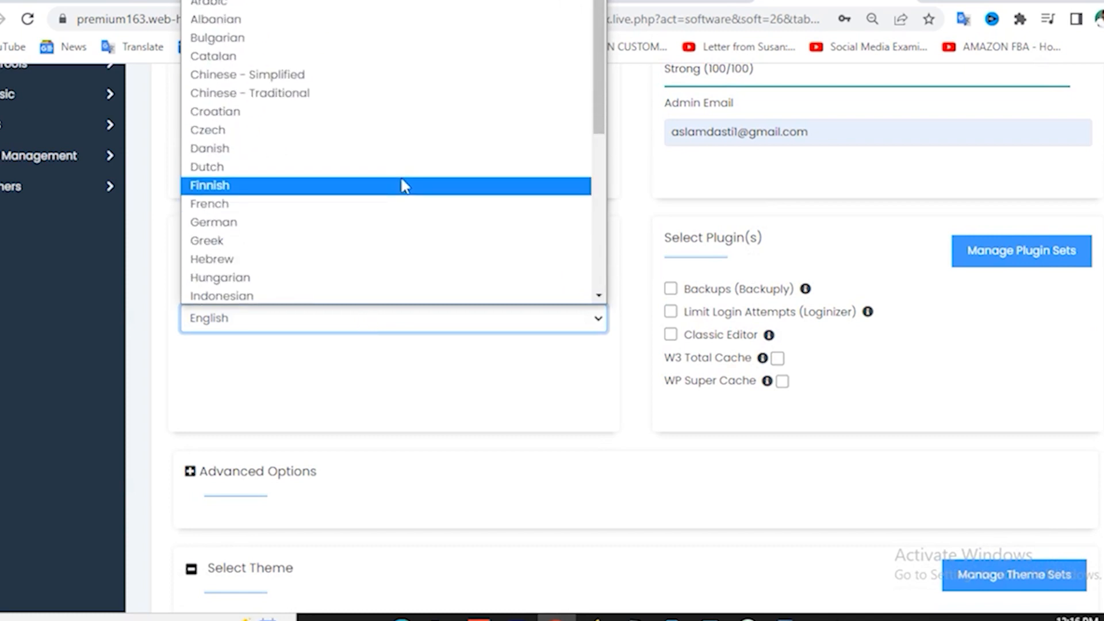
scroll(345, 258, down, 8)
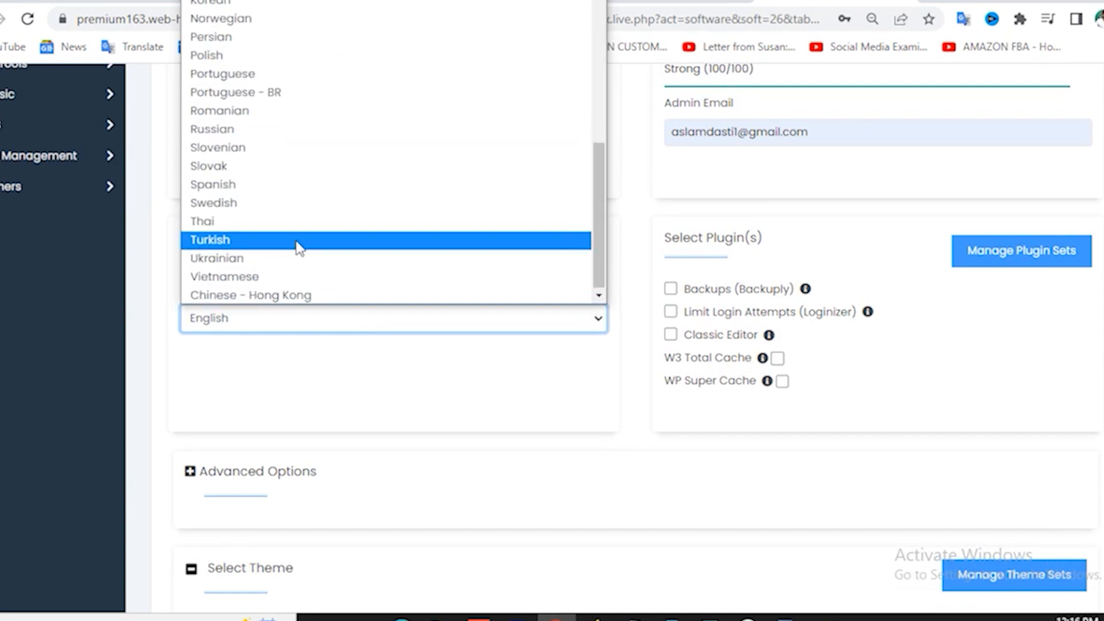
click(168, 290)
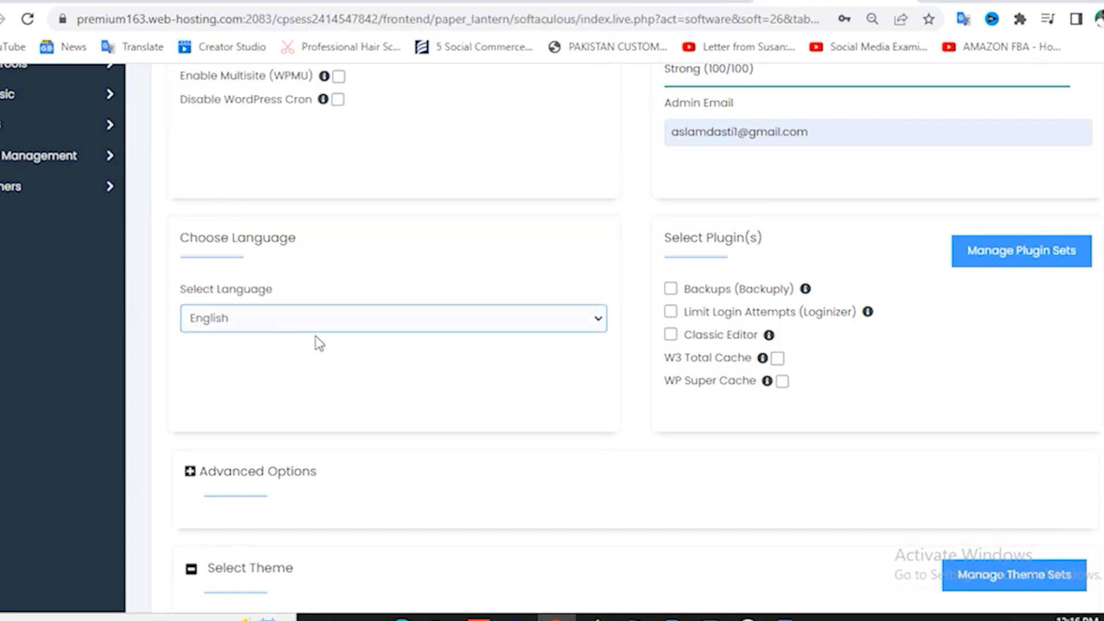
Step: Install WordPress with the default theme and open the new installation's administrative URL
scroll(479, 345, down, 3)
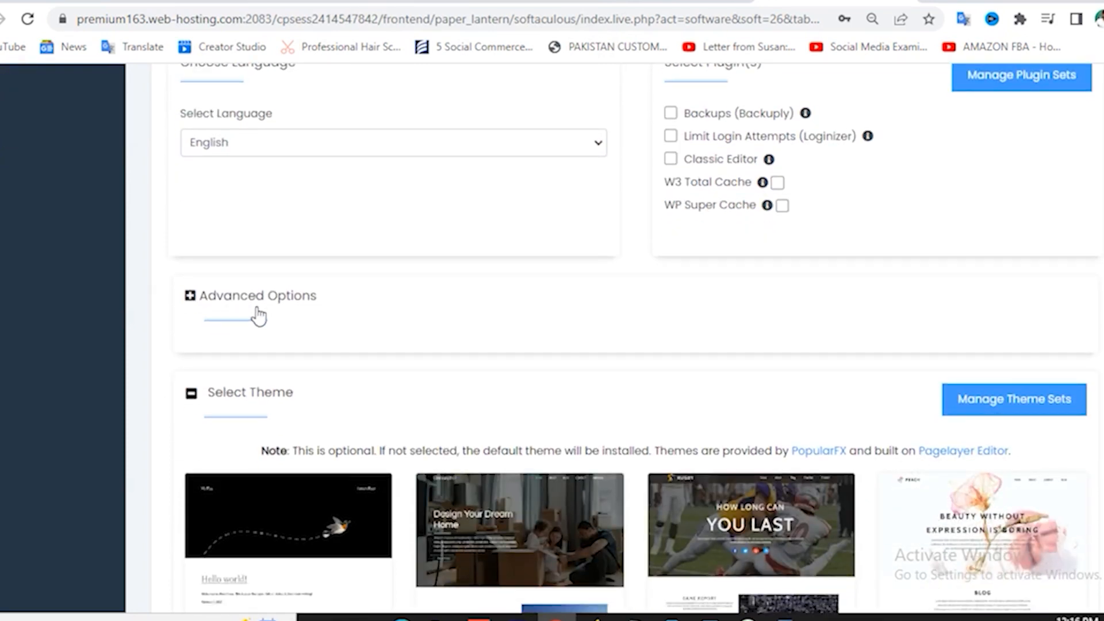
scroll(571, 346, down, 6)
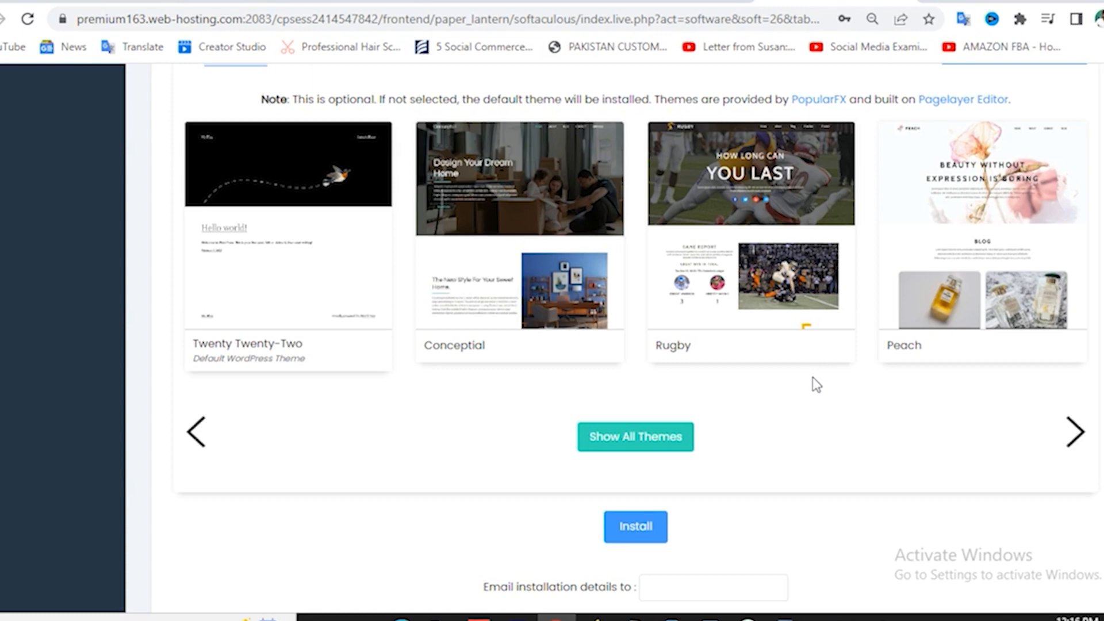
scroll(817, 384, up, 15)
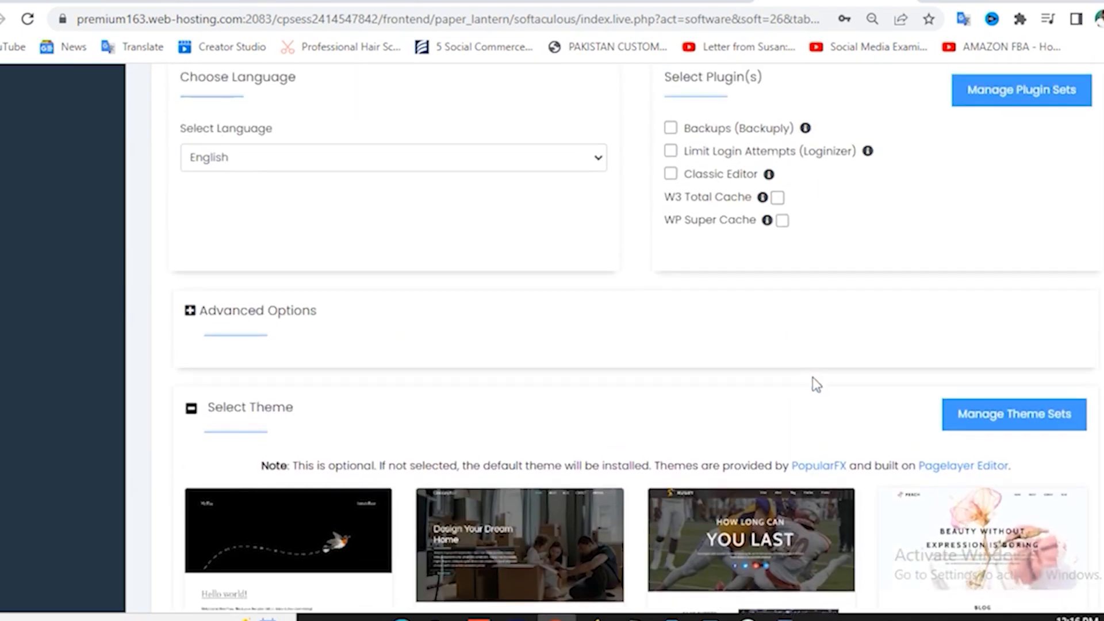
scroll(817, 384, down, 15)
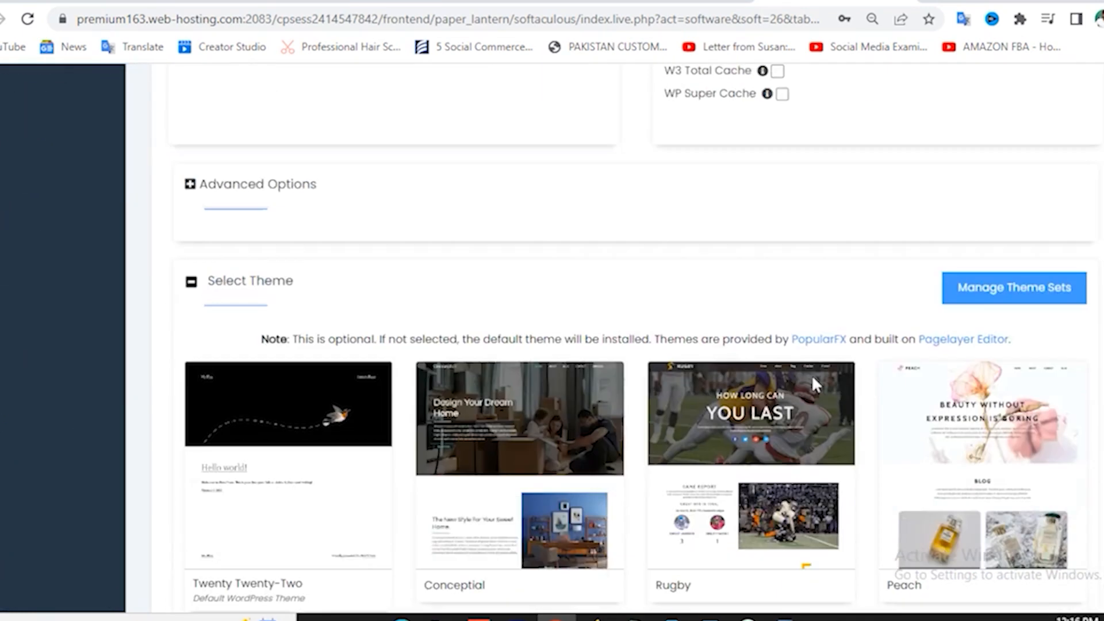
click(636, 530)
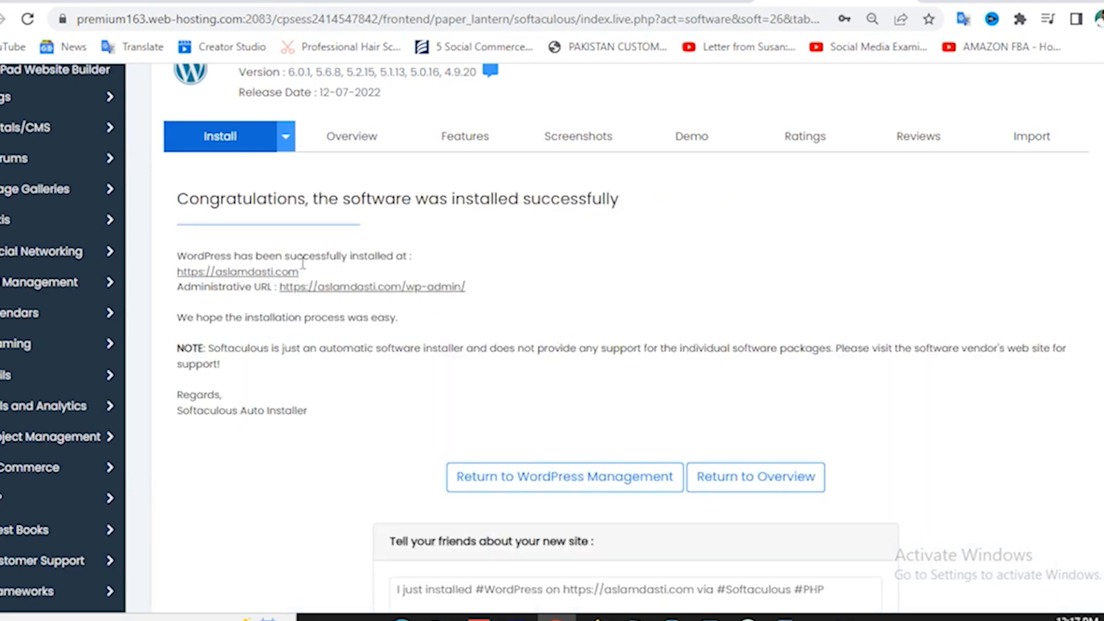
click(255, 272)
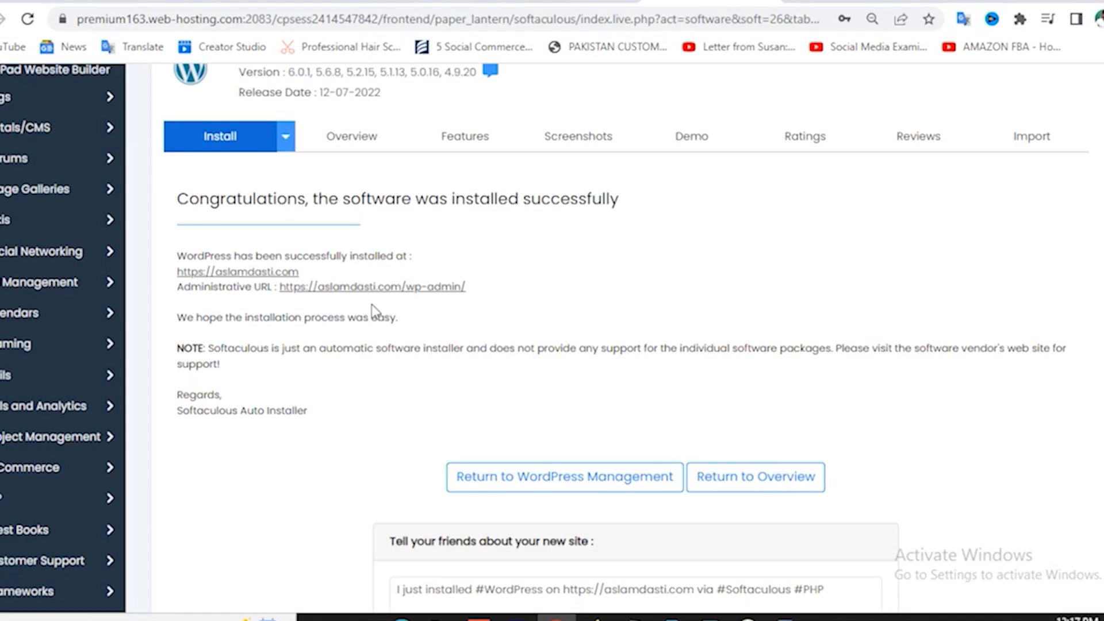
click(381, 291)
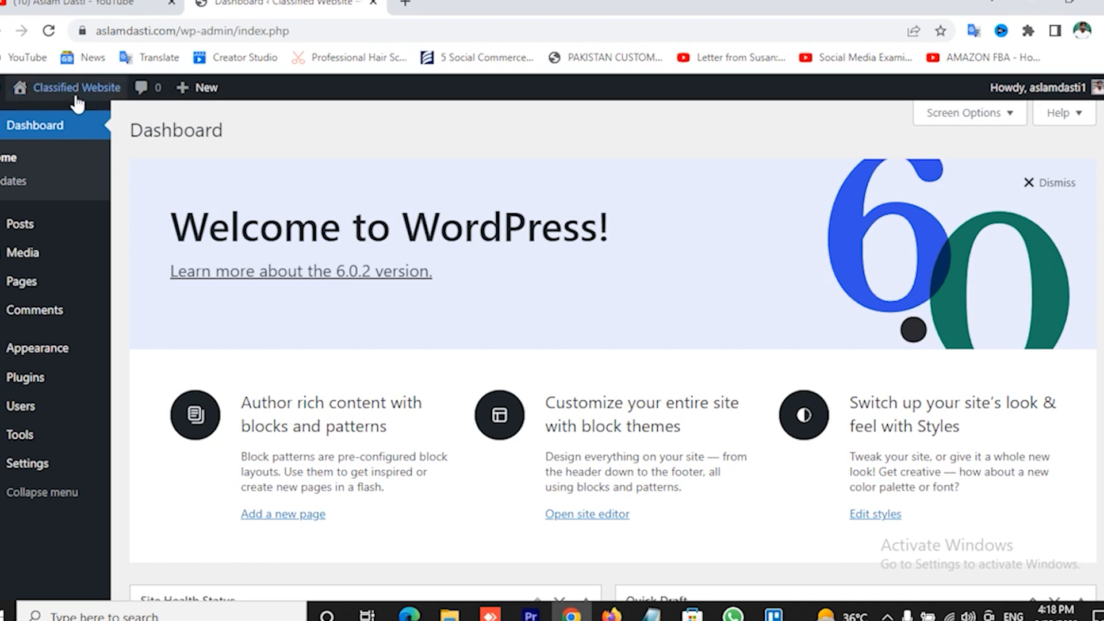
Step: View the Classified Website's front page in a separate browser tab and return to the WordPress dashboard
mouse_move(72, 92)
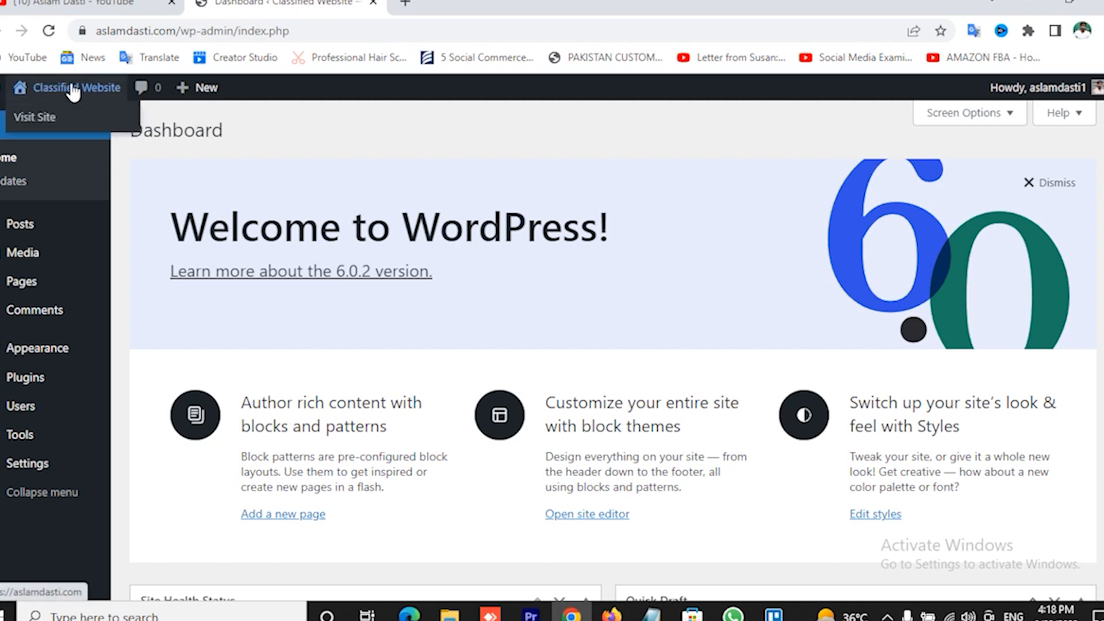
right_click(44, 127)
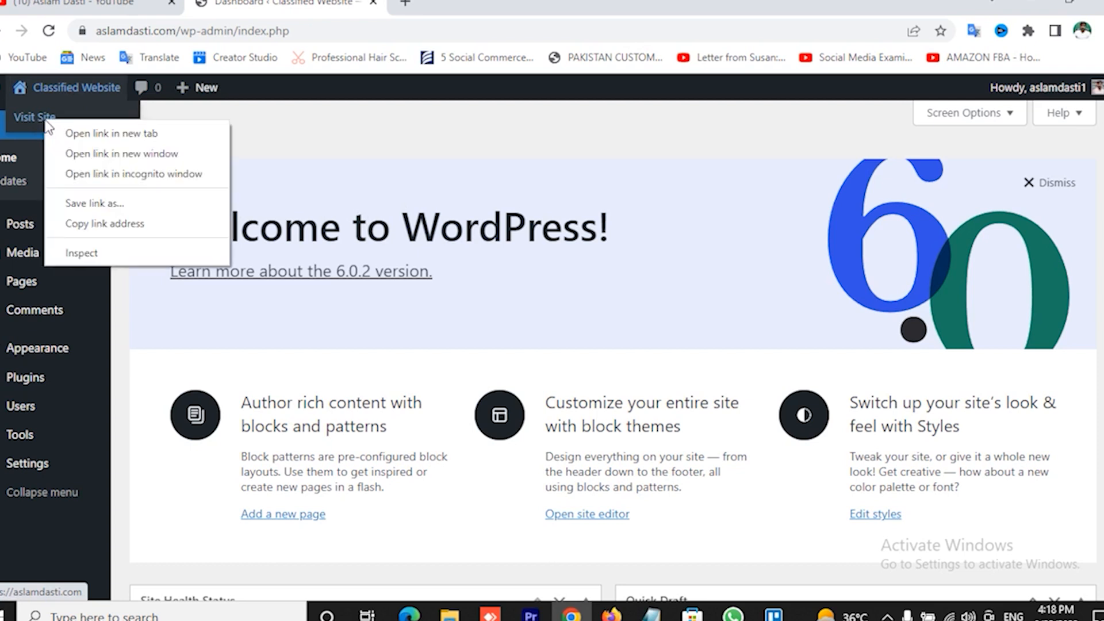
click(80, 133)
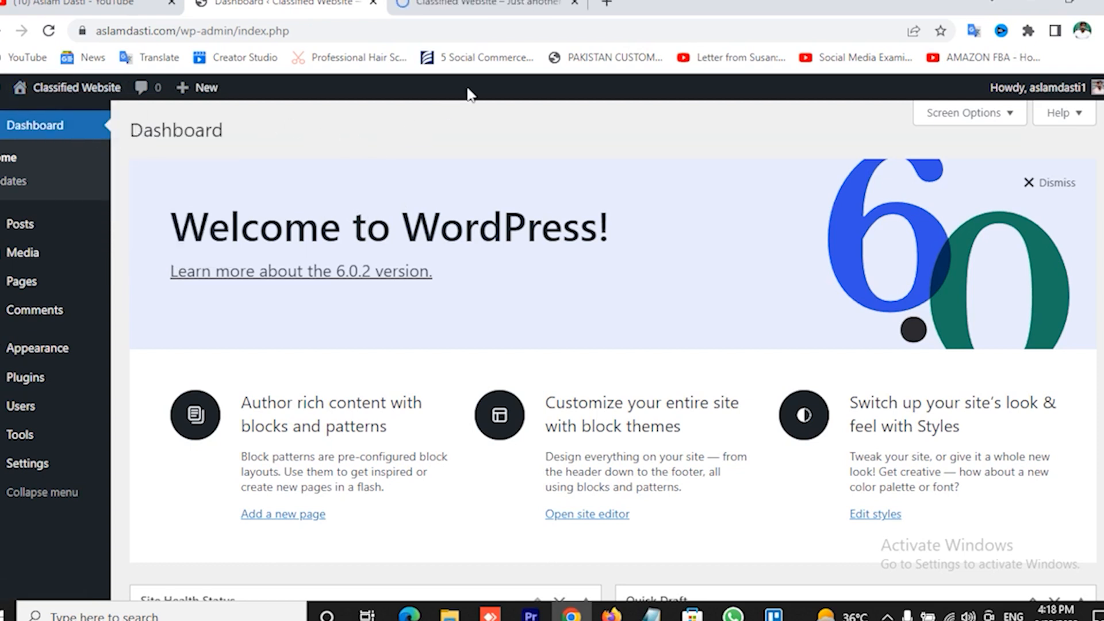
click(480, 3)
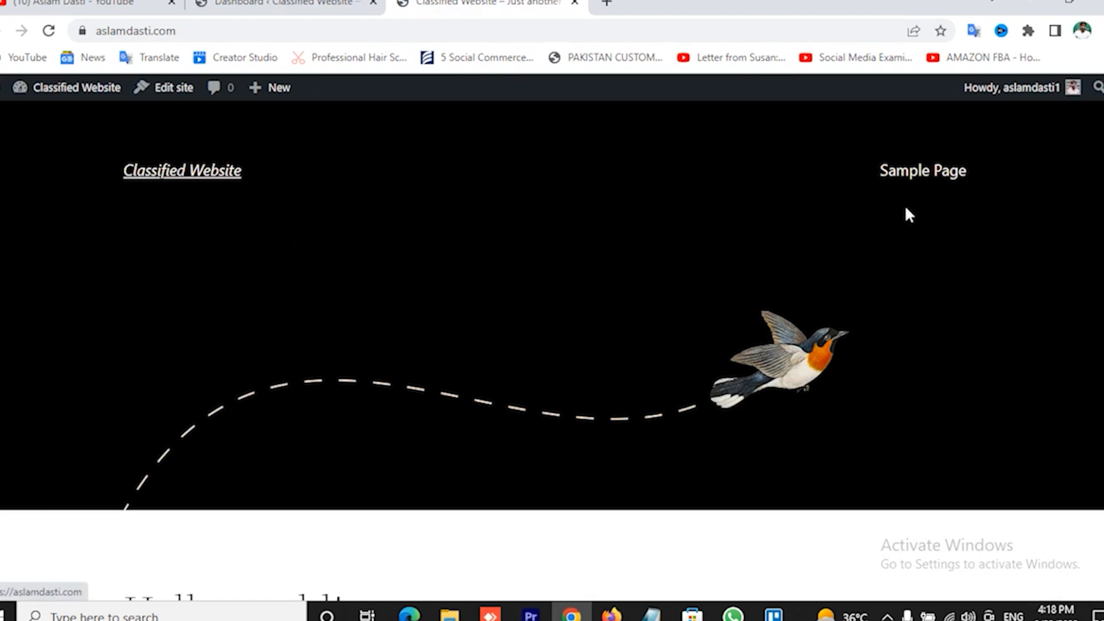
scroll(697, 226, down, 7)
scroll(699, 226, up, 7)
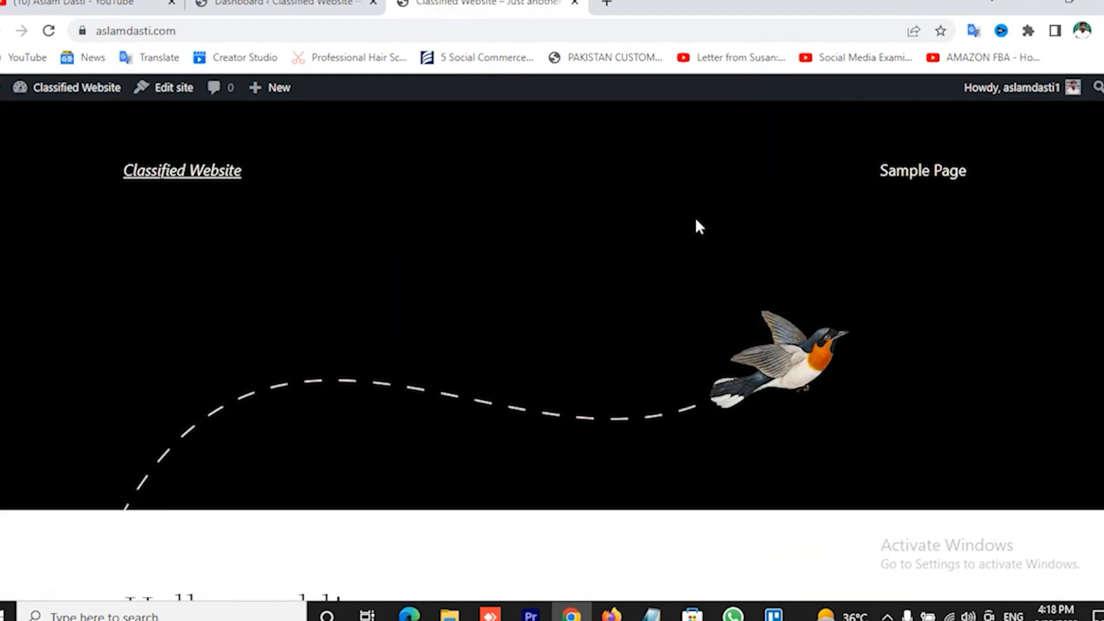
click(288, 5)
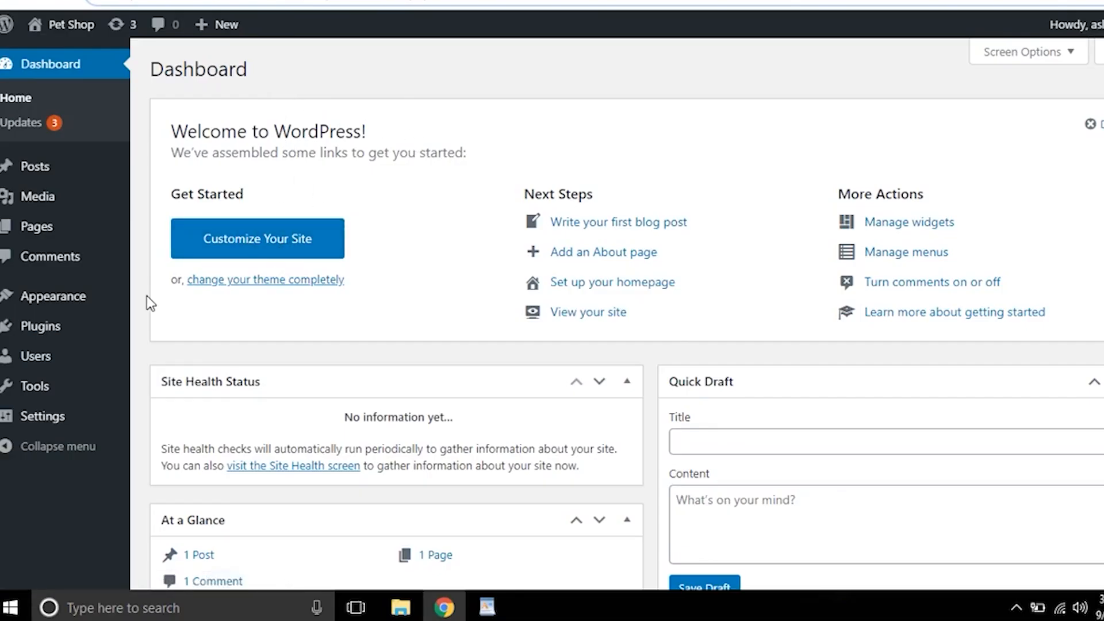
Step: Customize the Pet Shop demo site's identity by setting its site title to Dog Grooming
mouse_move(73, 302)
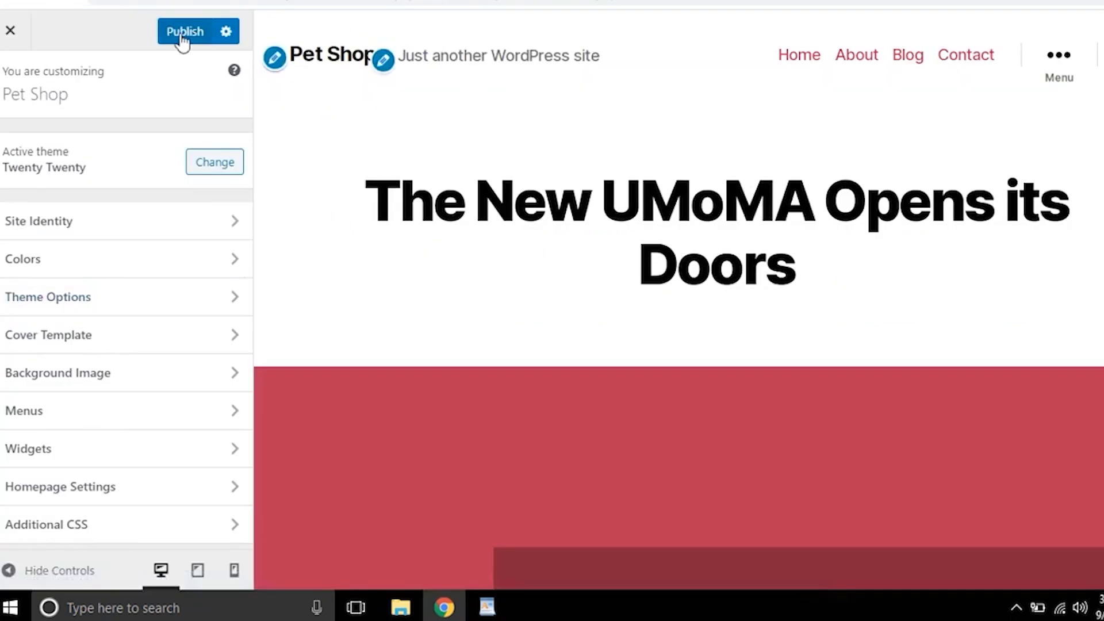
click(274, 57)
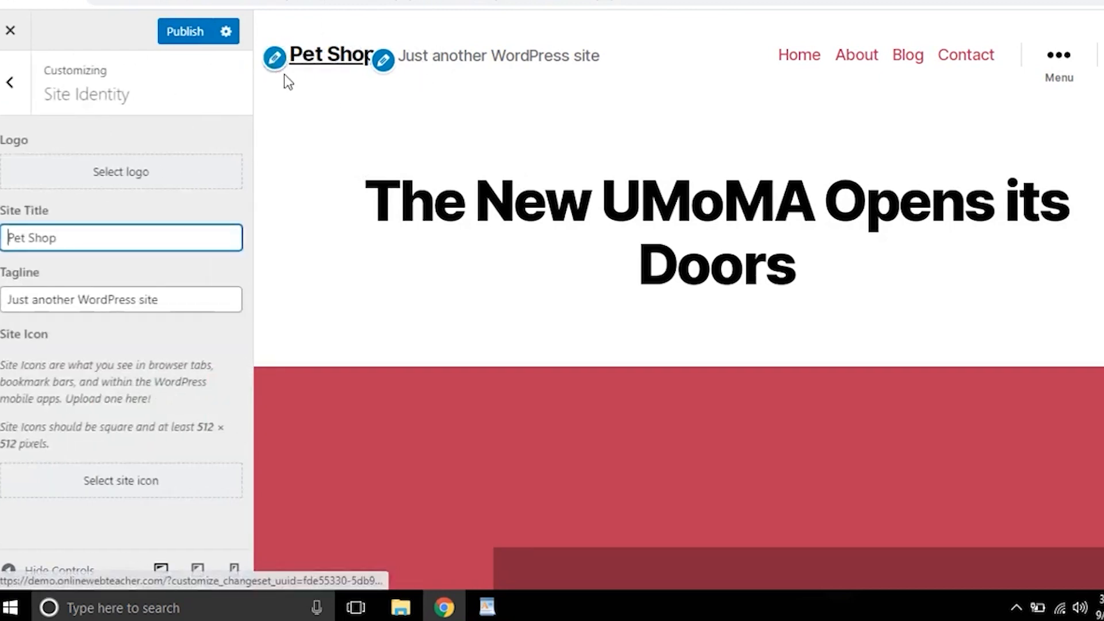
click(116, 237)
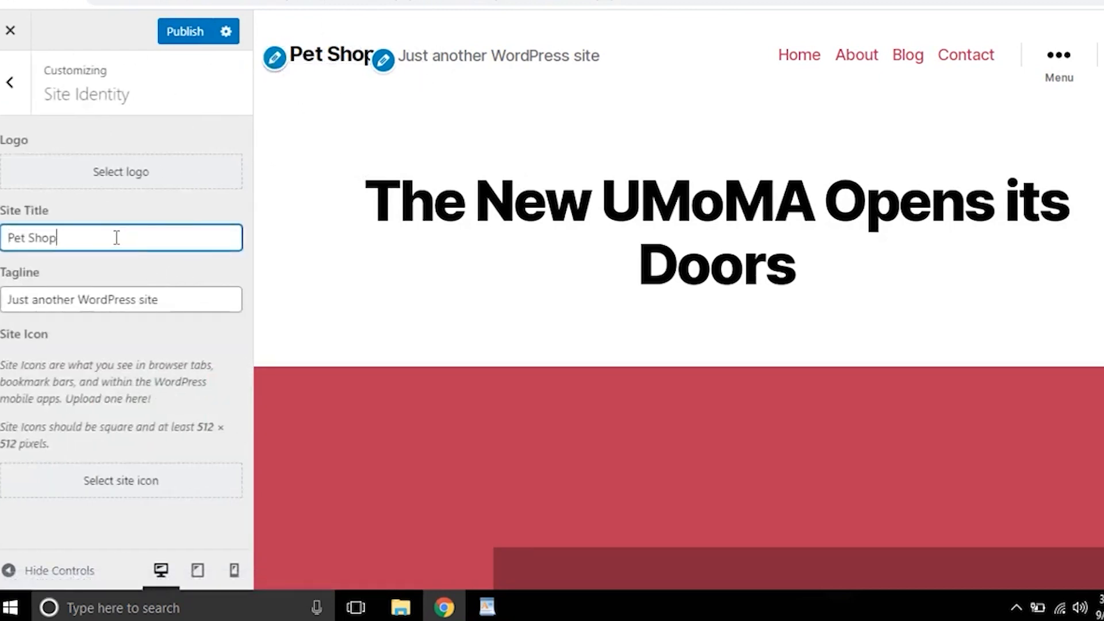
key(BackSpace)
key(BackSpace)
key(BackSpace)
key(BackSpace)
key(BackSpace)
key(BackSpace)
key(BackSpace)
key(BackSpace)
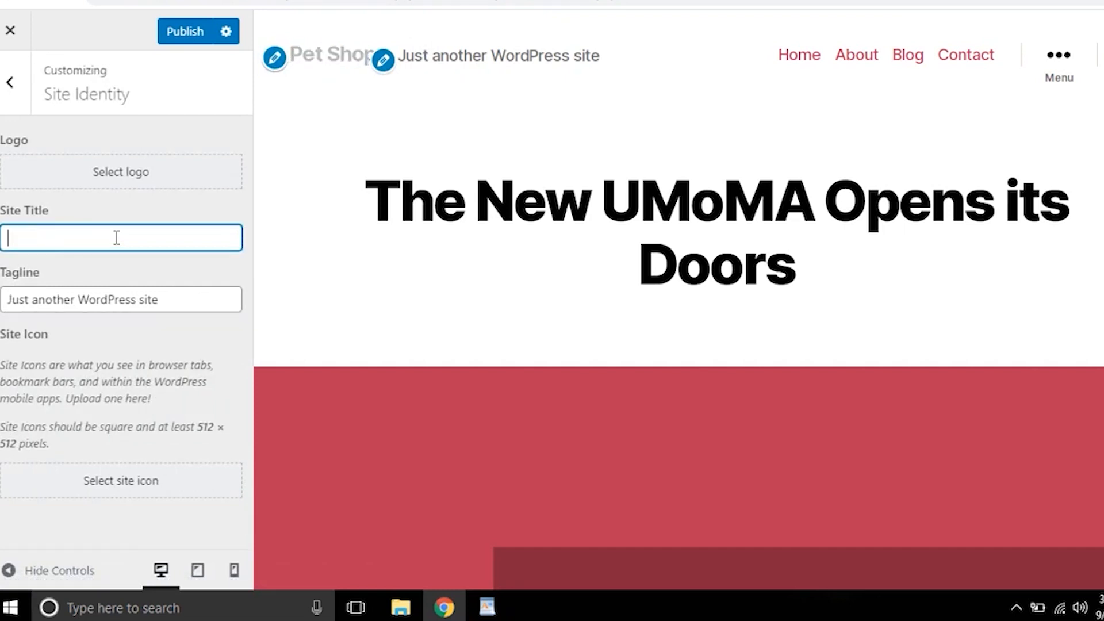
text(D)
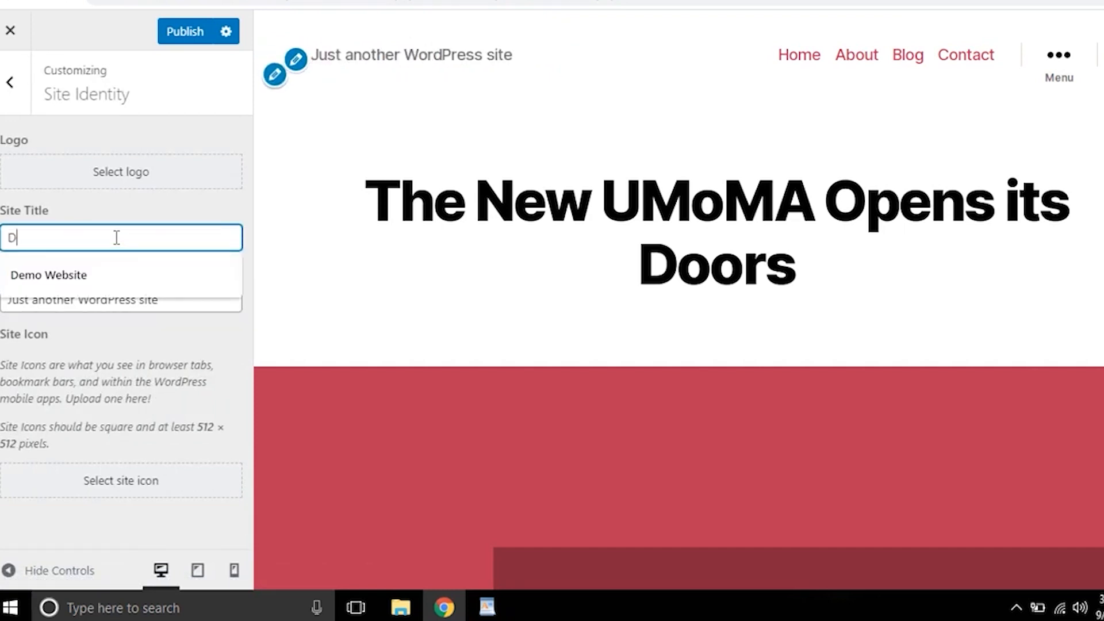
text(og Grooming)
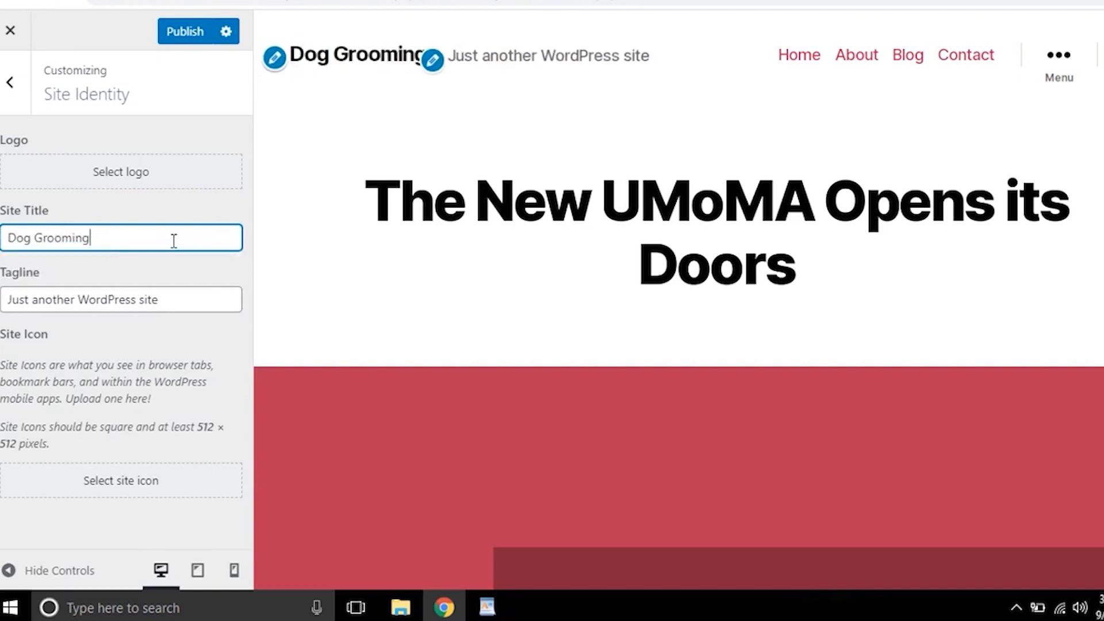
Step: Replace the site tagline with "Best Dog Grooming Product Reviews and Buying Guide"
click(184, 295)
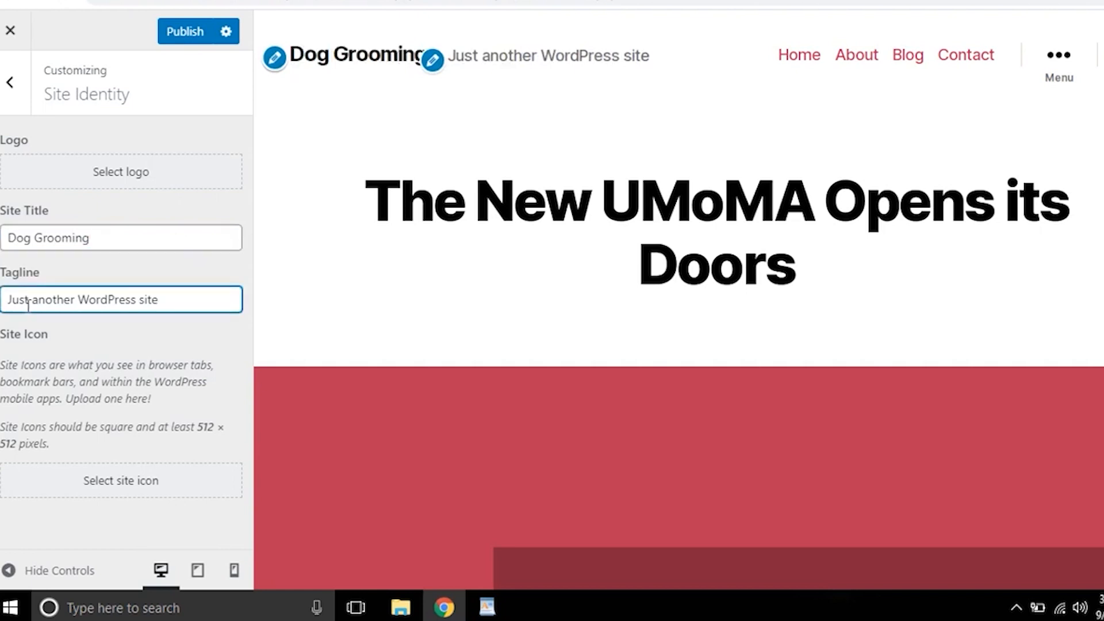
drag(7, 303, 197, 303)
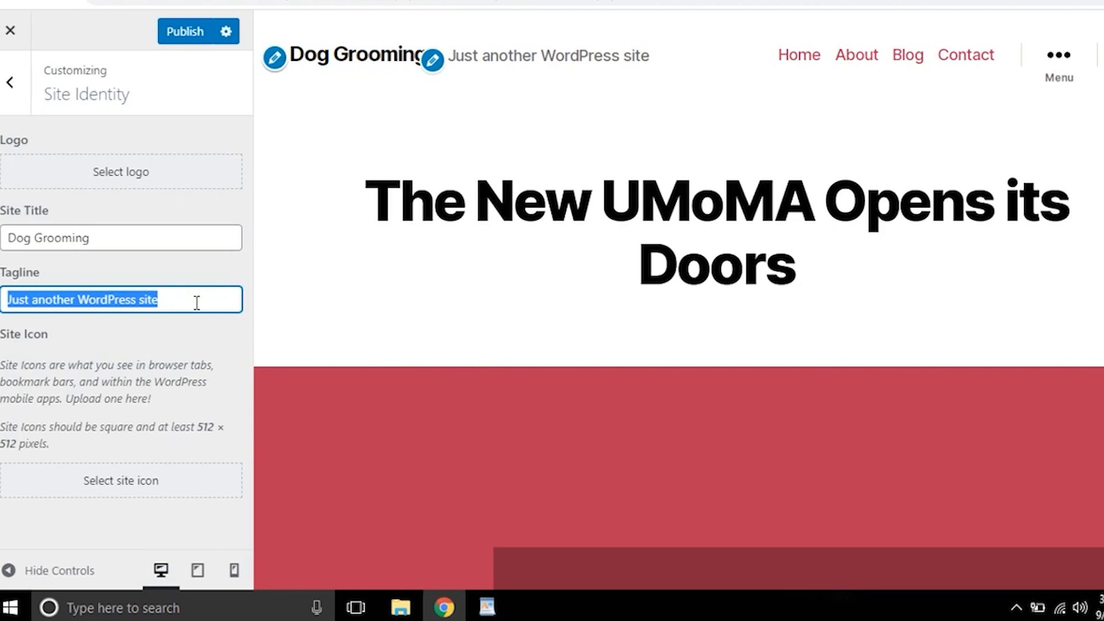
key(BackSpace)
triple_click(100, 237)
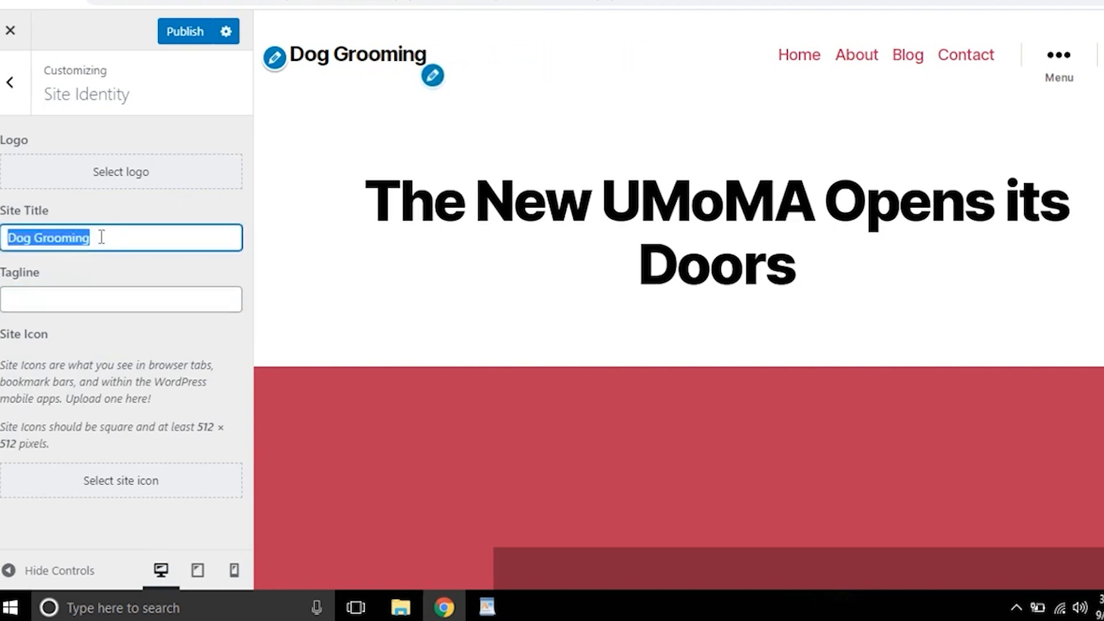
click(52, 239)
click(36, 294)
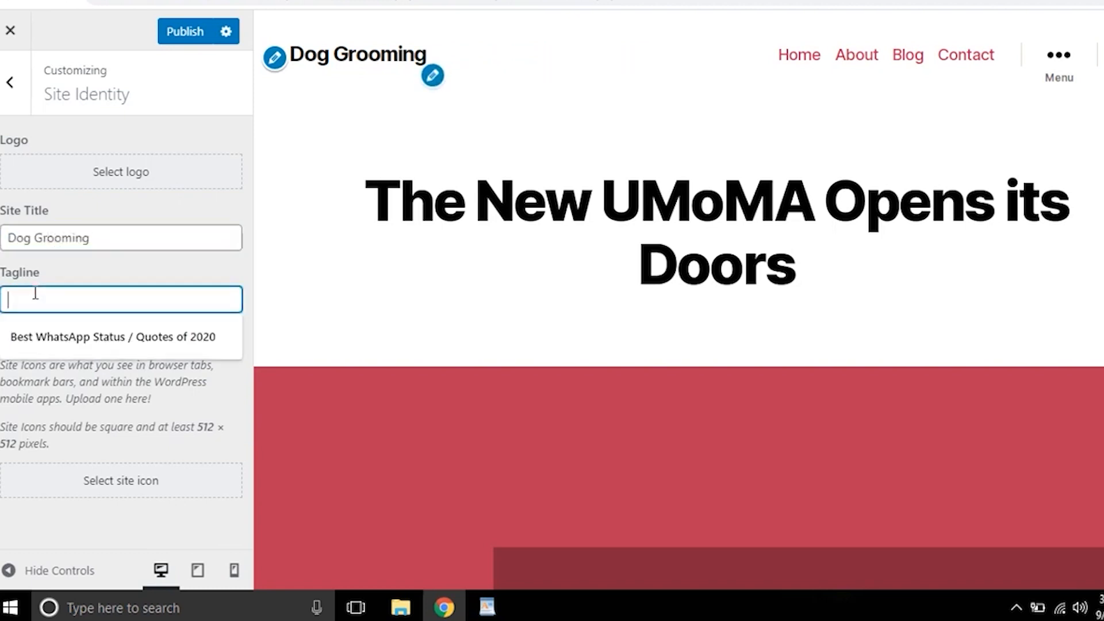
text(Best)
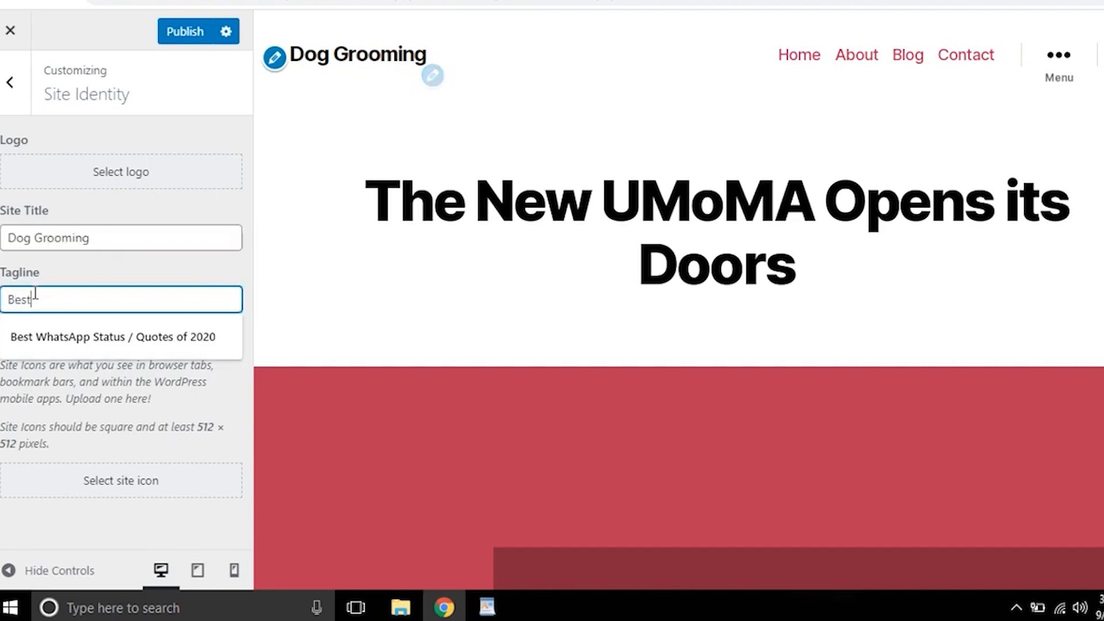
text( Dog Grooming)
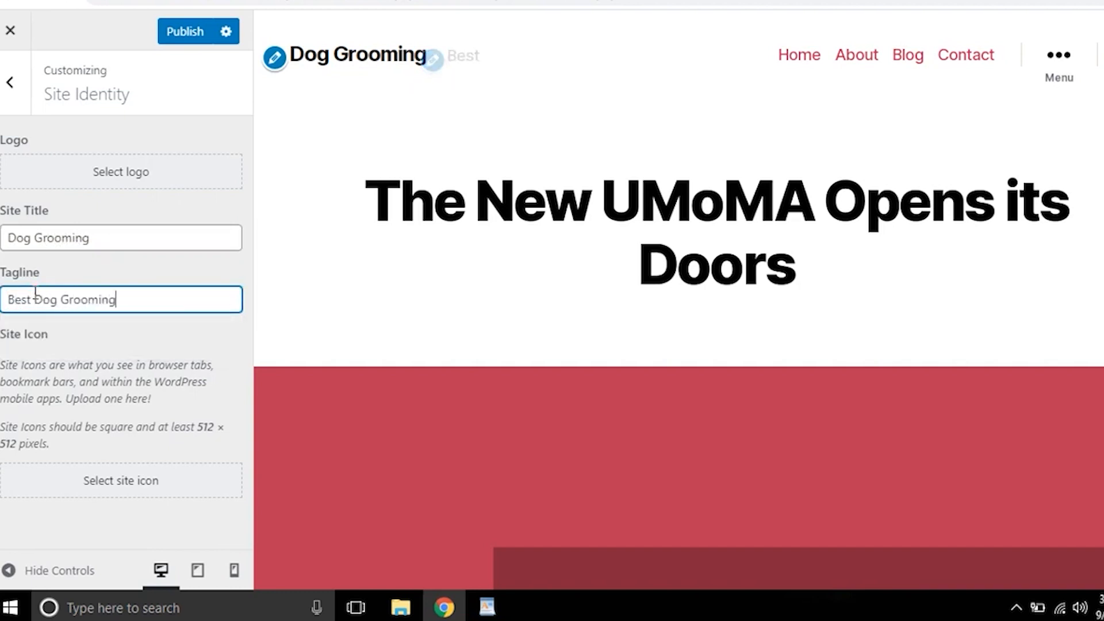
text( Product Reviews and)
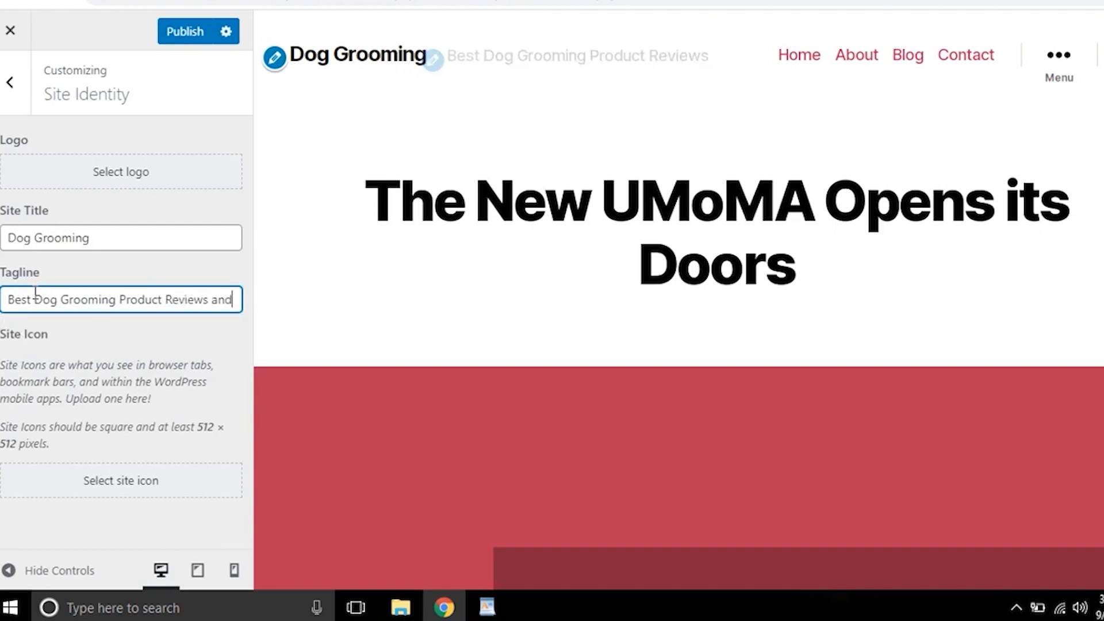
text( Buying )
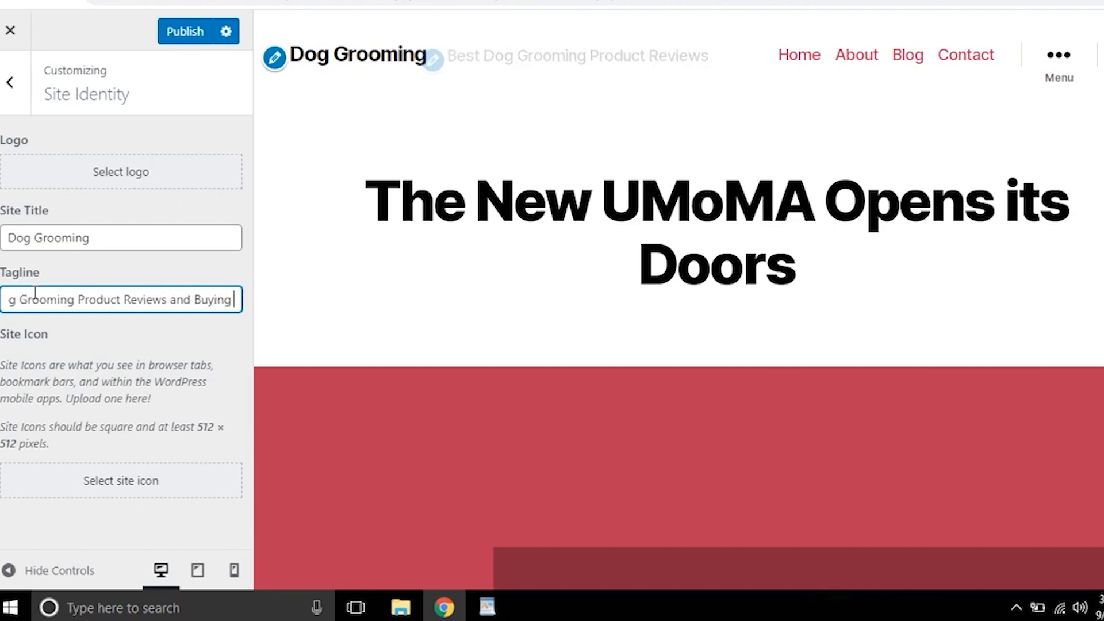
text(Guide)
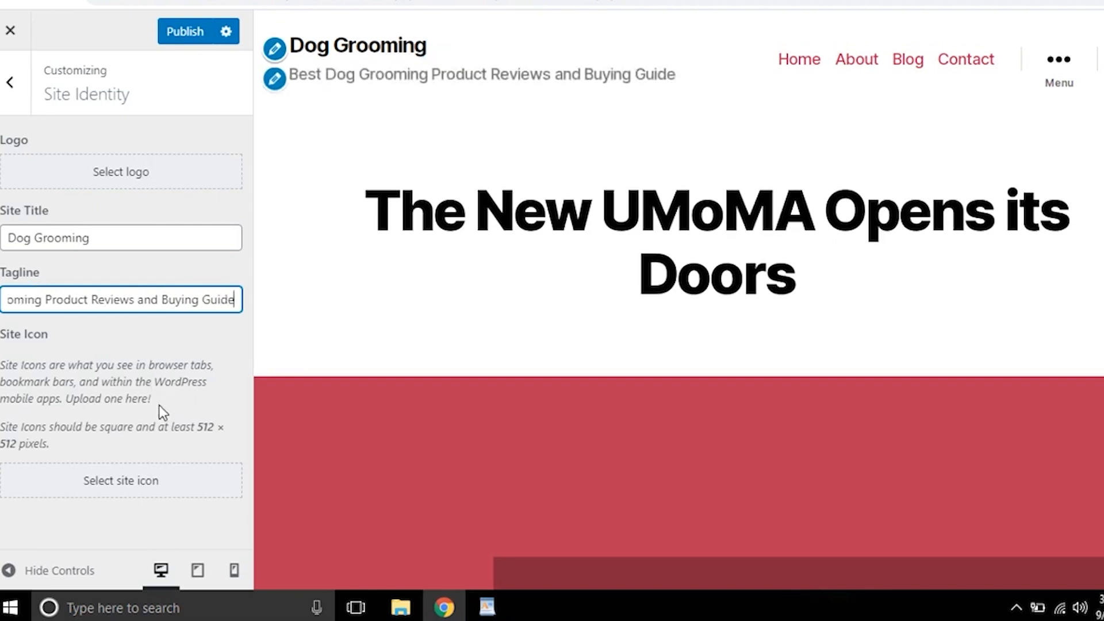
drag(7, 240, 93, 241)
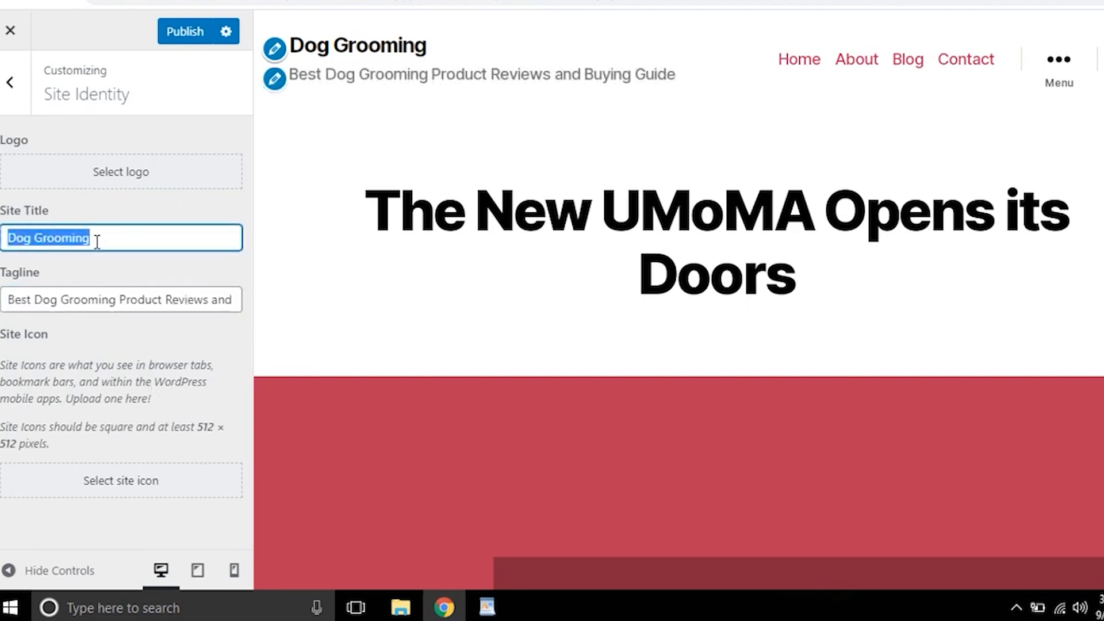
click(61, 238)
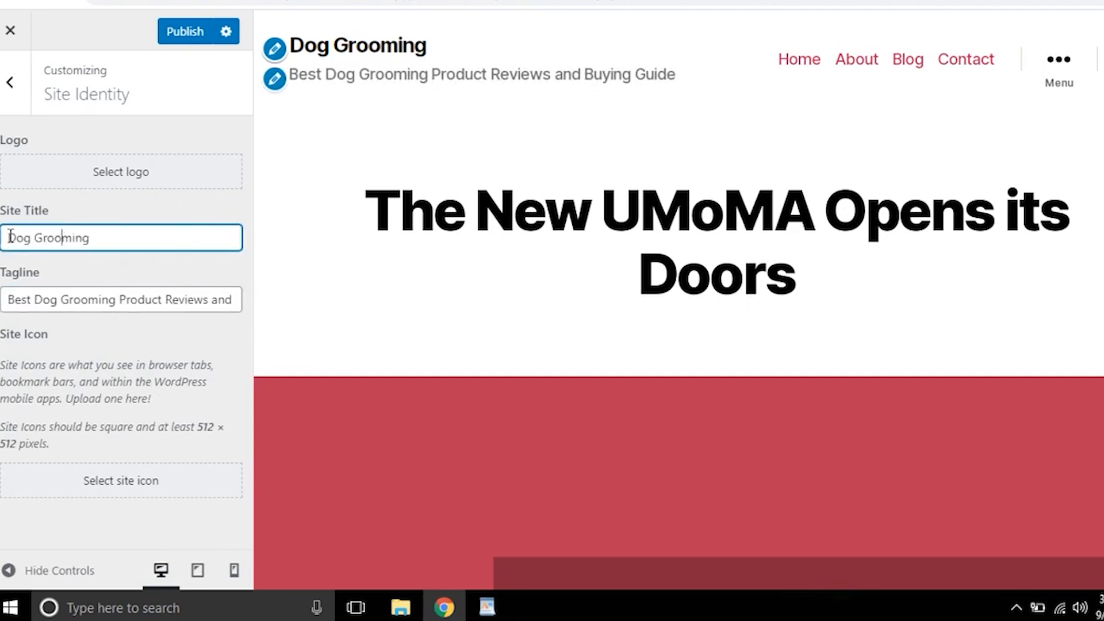
drag(10, 237, 100, 236)
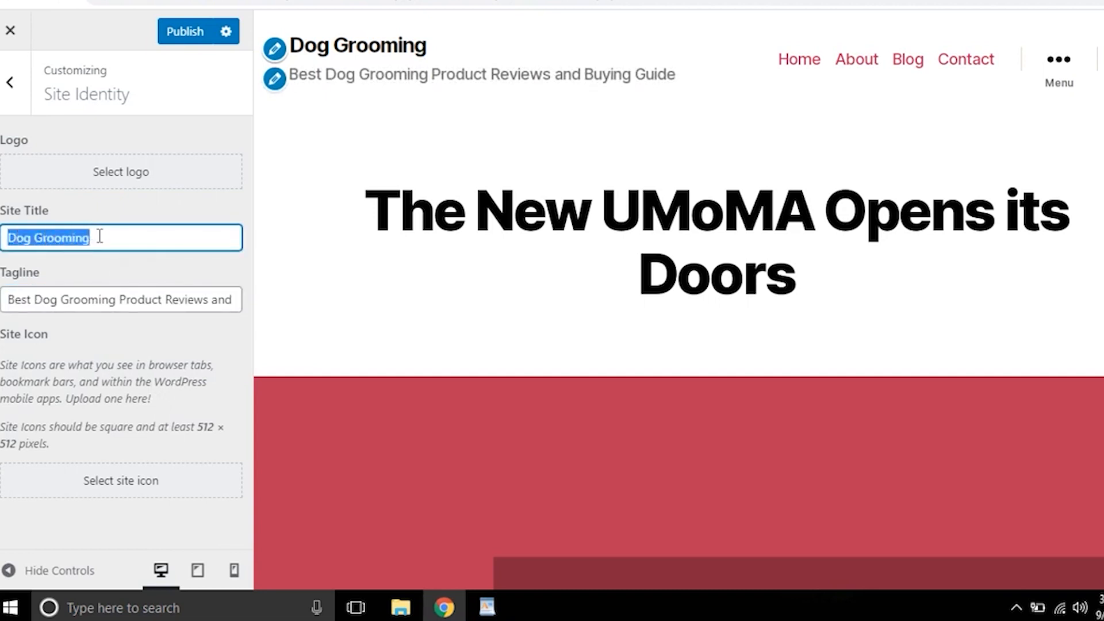
click(38, 298)
drag(39, 298, 117, 298)
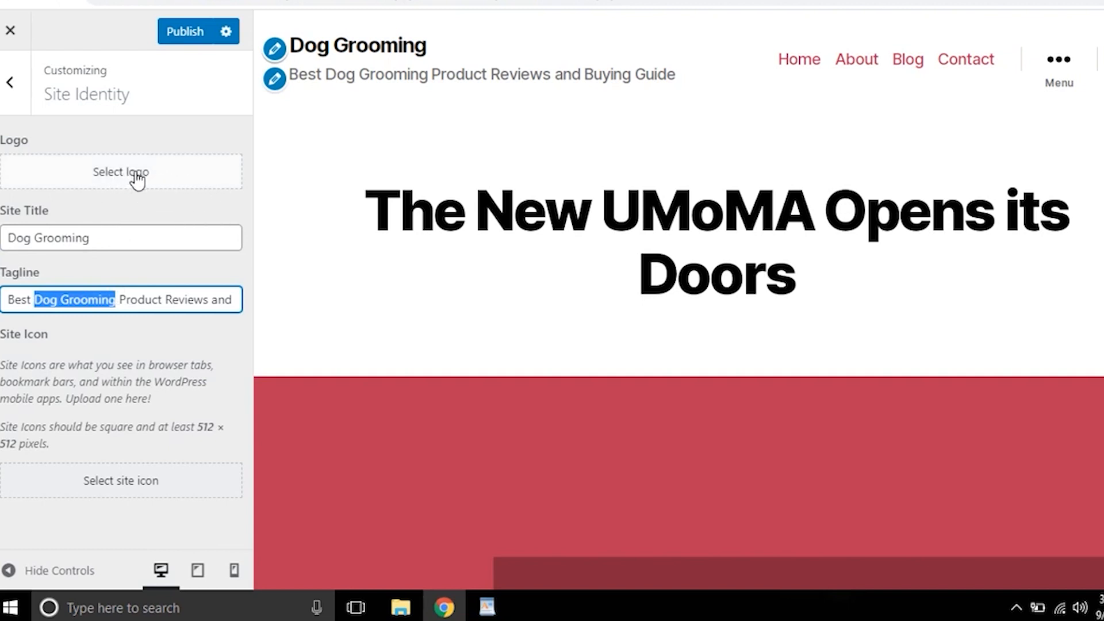
Step: Open the LogoMakr free logo maker site, logomakr.com, in a new browser tab
key(ctrl+t)
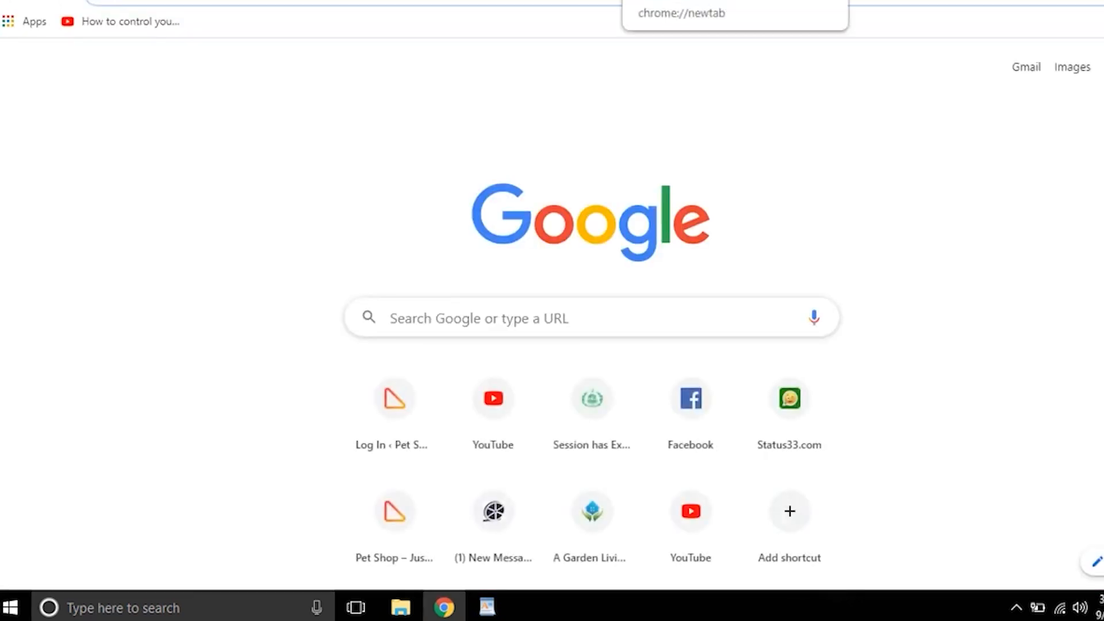
text(Maker)
key(BackSpace)
key(BackSpace)
key(BackSpace)
key(BackSpace)
key(BackSpace)
text(logo)
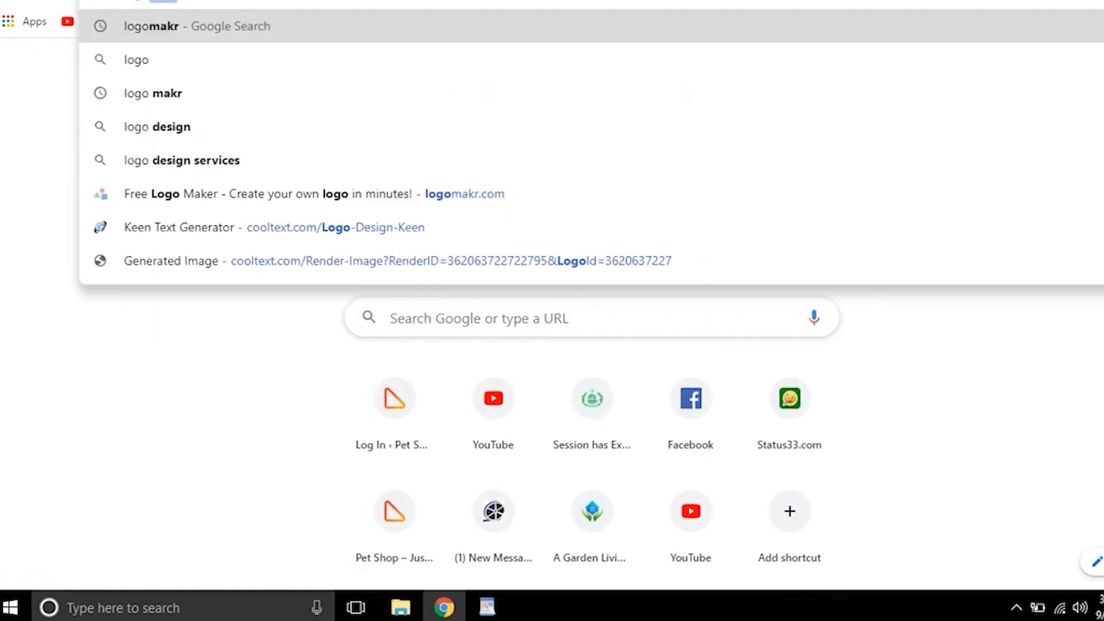
key(Down)
key(Down)
key(Down)
key(Down)
key(Down)
key(Return)
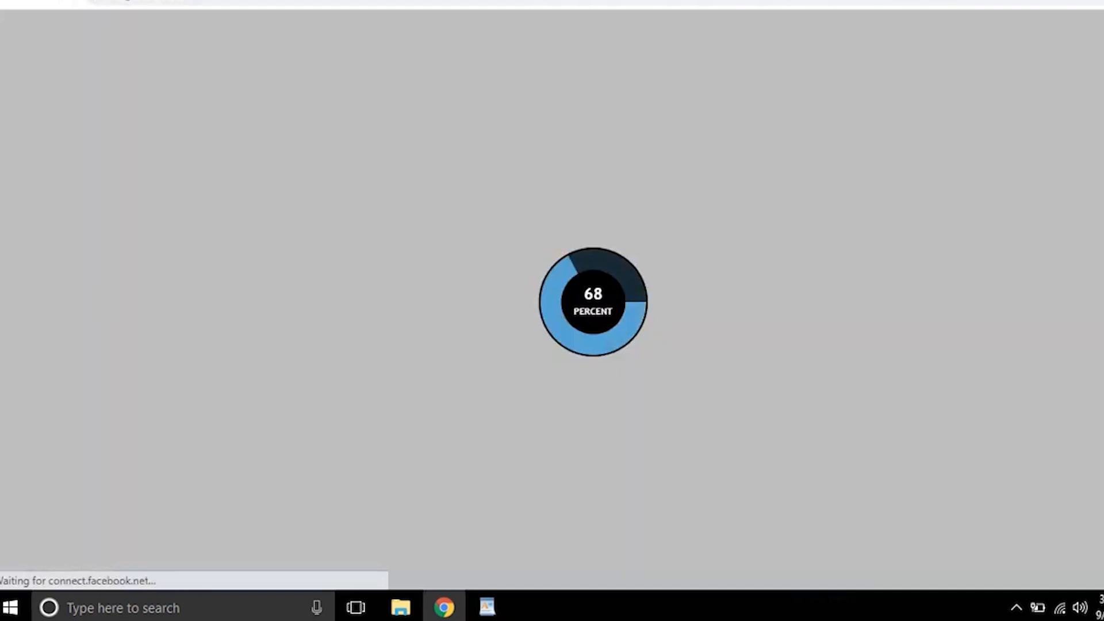
Step: Search the web for "cooltxt" in another new browser tab and open a search result
key(ctrl+t)
text(cooltxt)
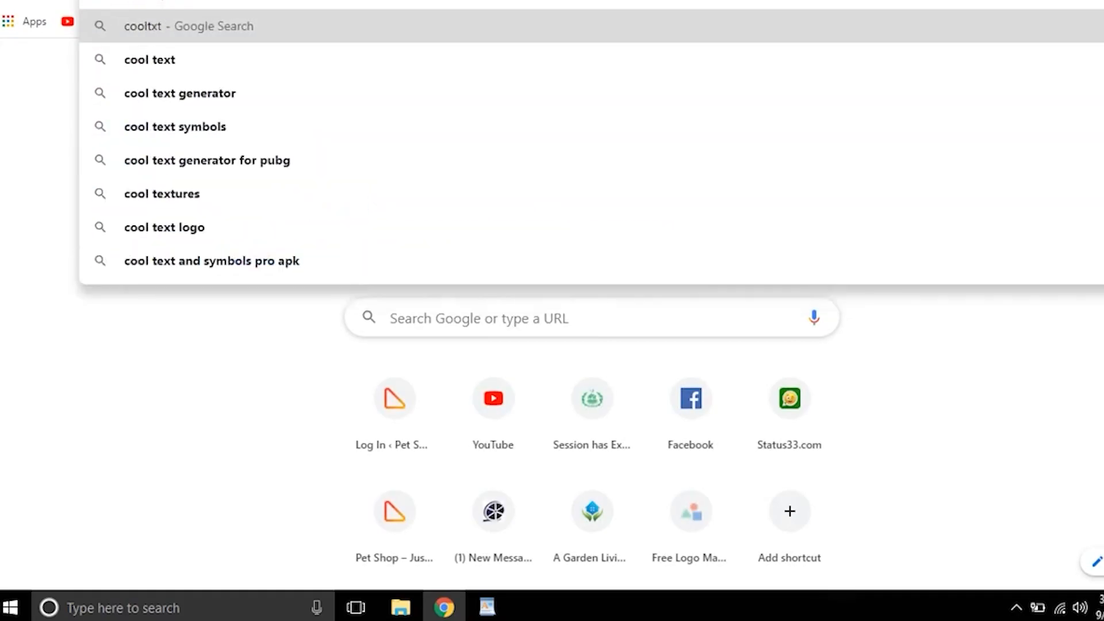
key(Return)
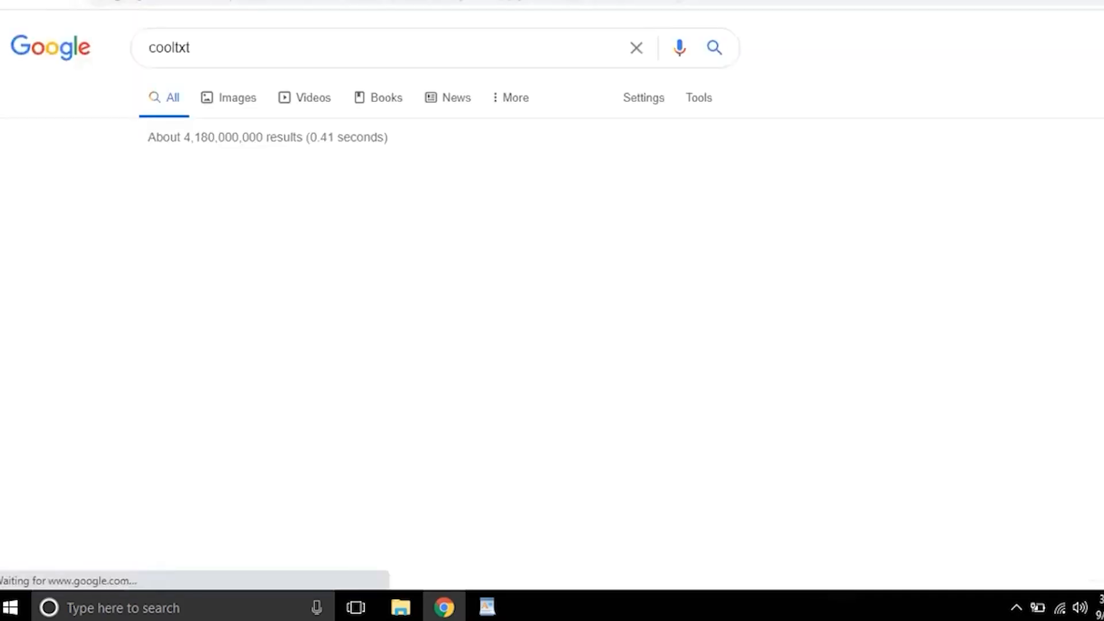
click(280, 262)
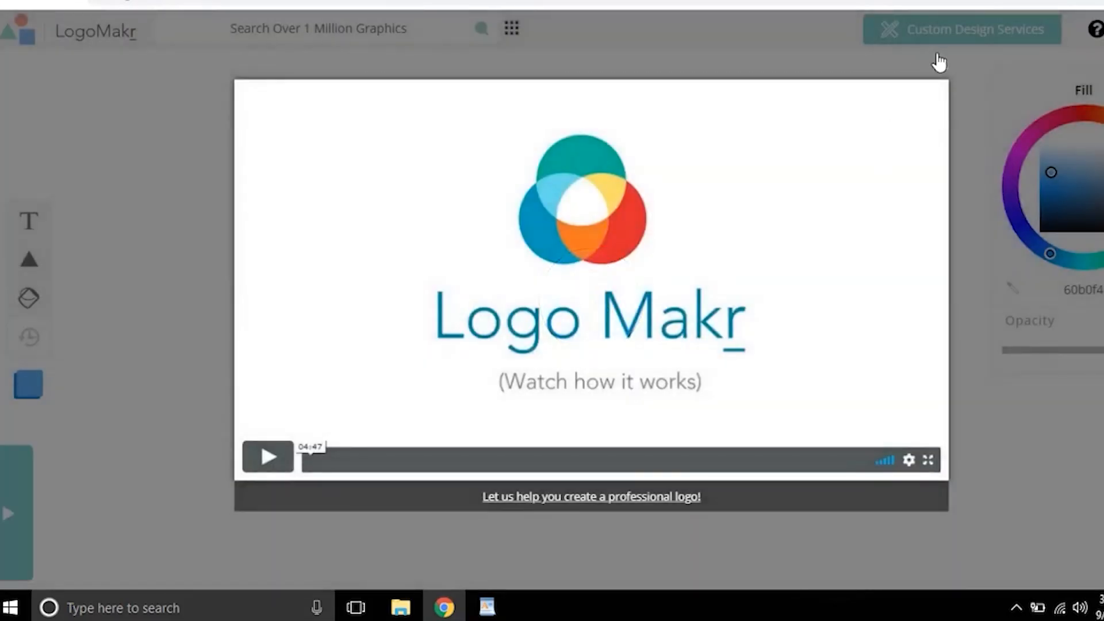
Step: Dismiss LogoMakr's introduction video and go through its guided tour tips on searching, tools and saving
click(941, 64)
click(482, 291)
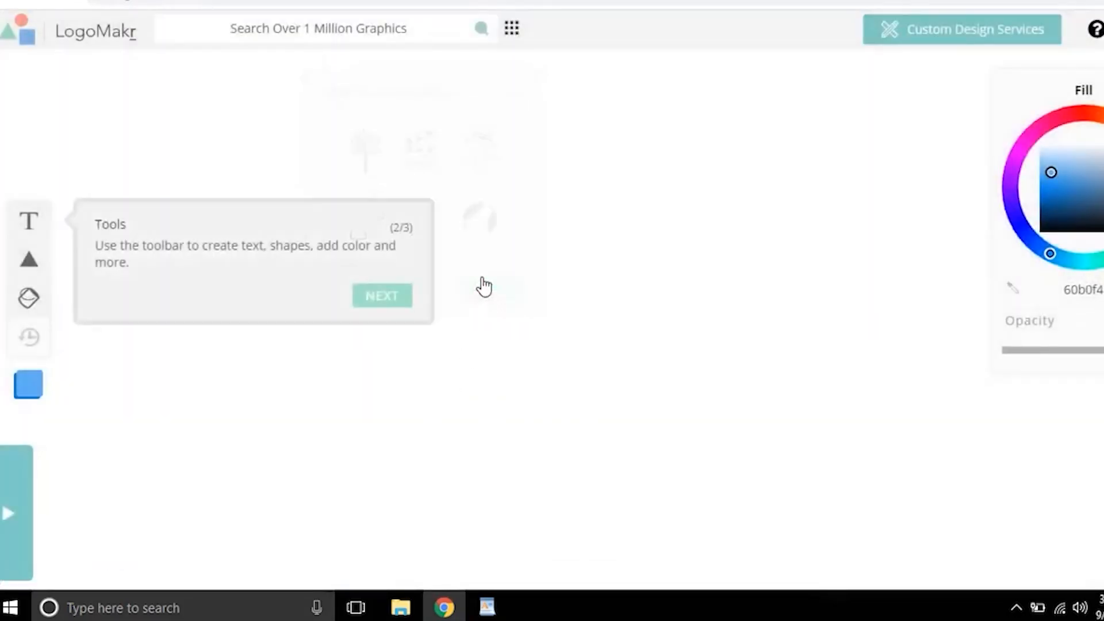
click(400, 305)
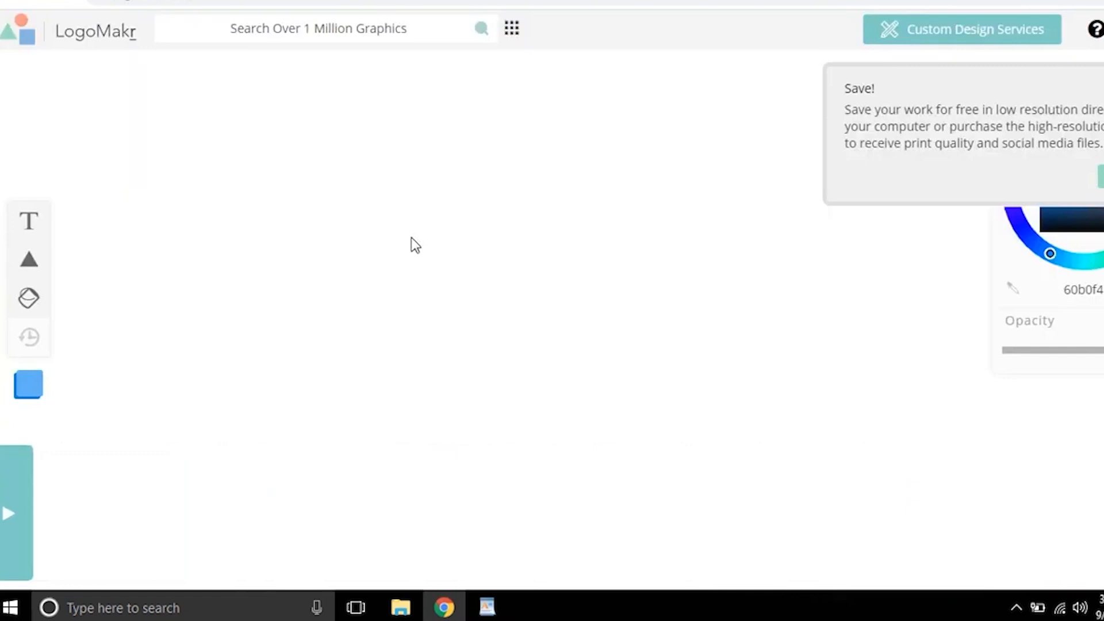
click(1101, 176)
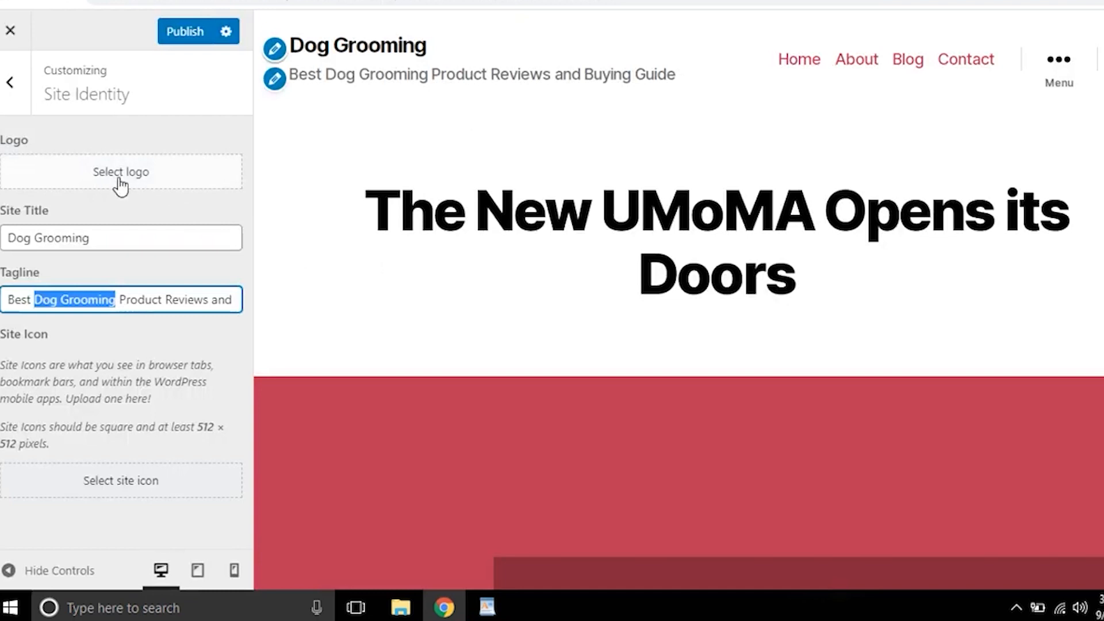
Step: Publish the site identity changes in the WordPress customizer and open the dashboard's list of installed themes
click(185, 38)
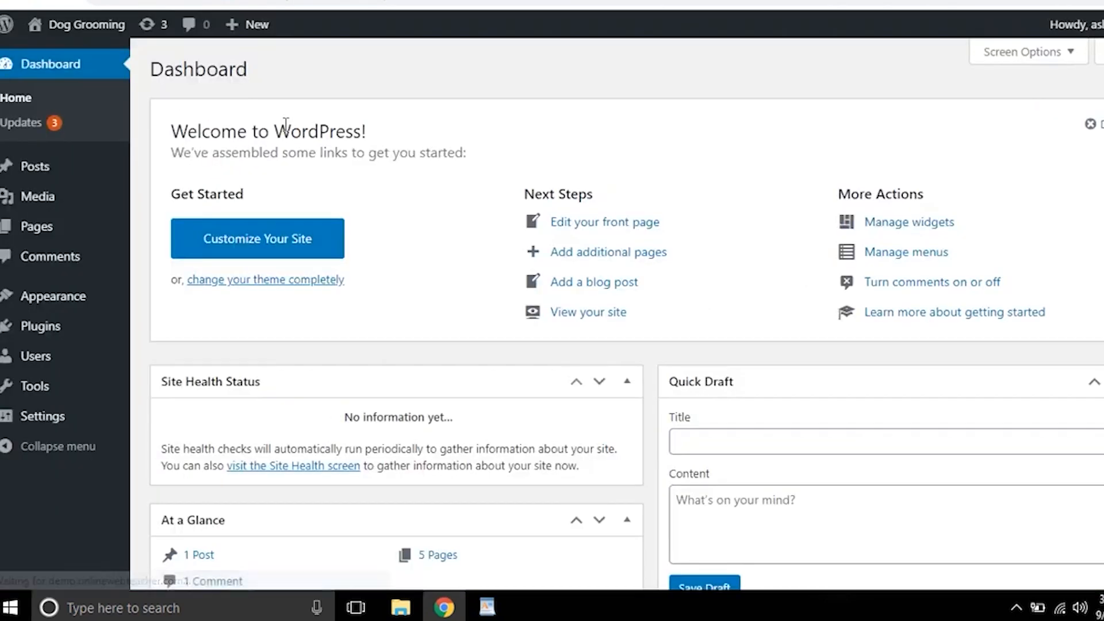
mouse_move(55, 303)
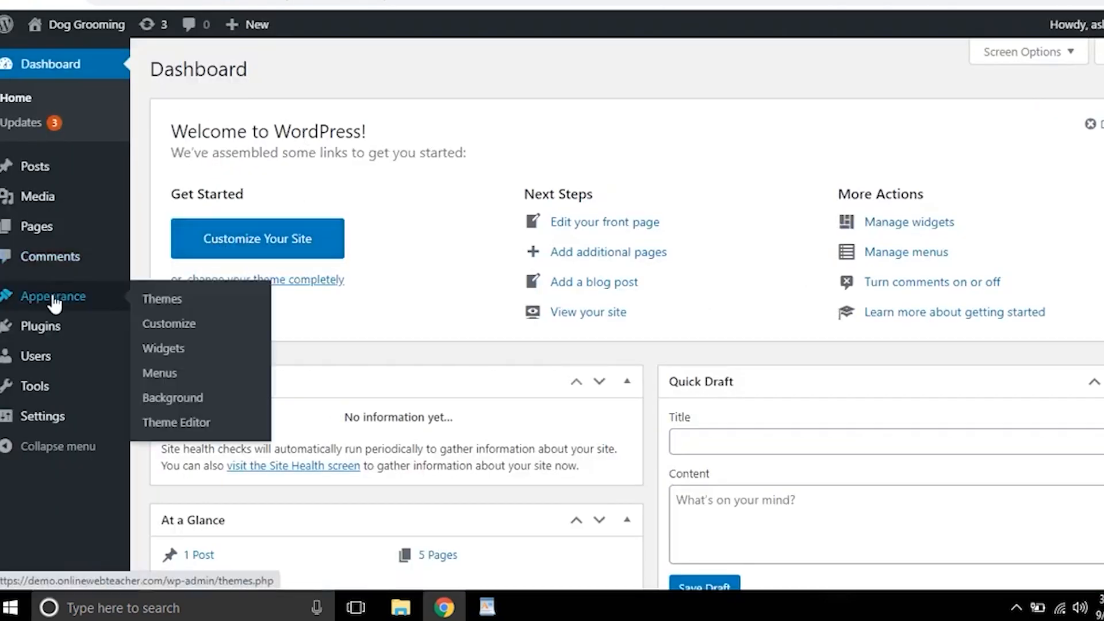
click(164, 307)
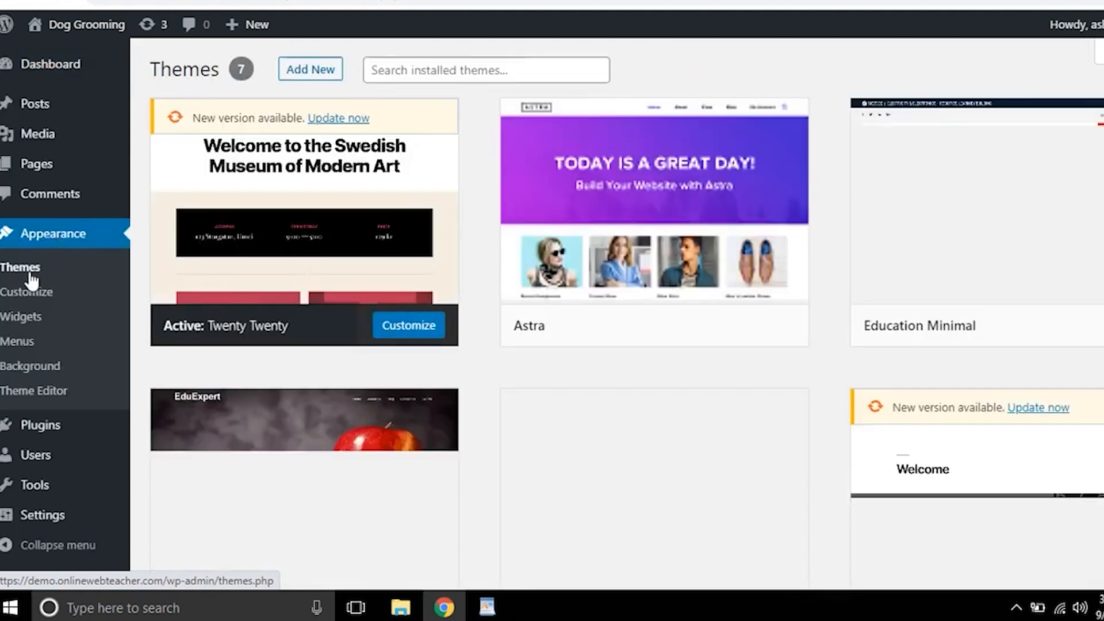
Step: Upload the generatepress.zip file as a new theme, install it and activate it
click(318, 73)
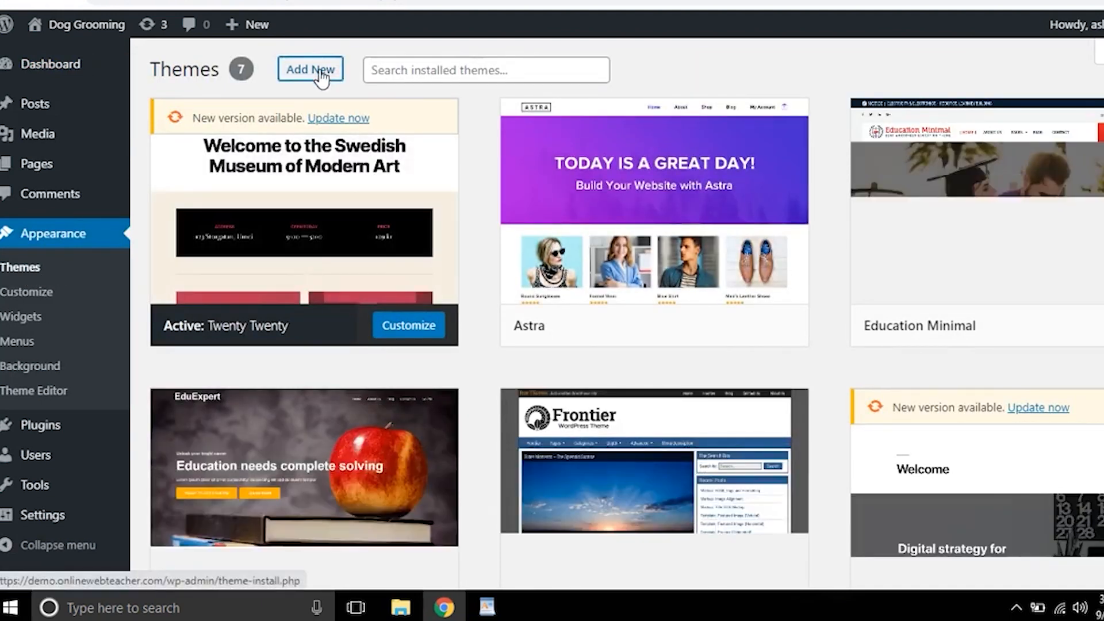
click(565, 234)
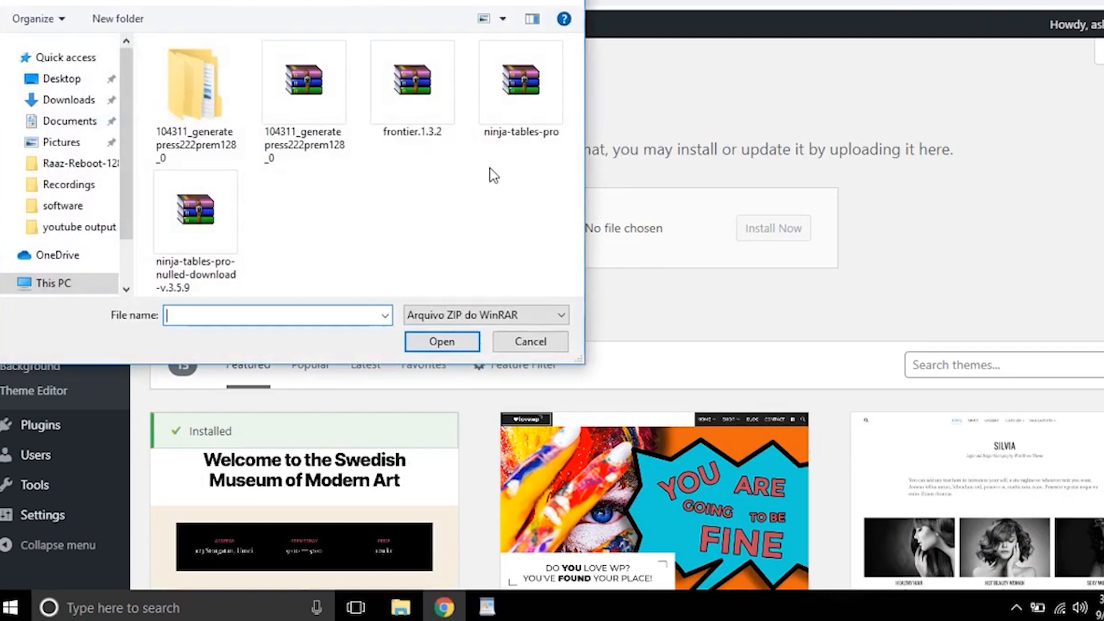
click(64, 78)
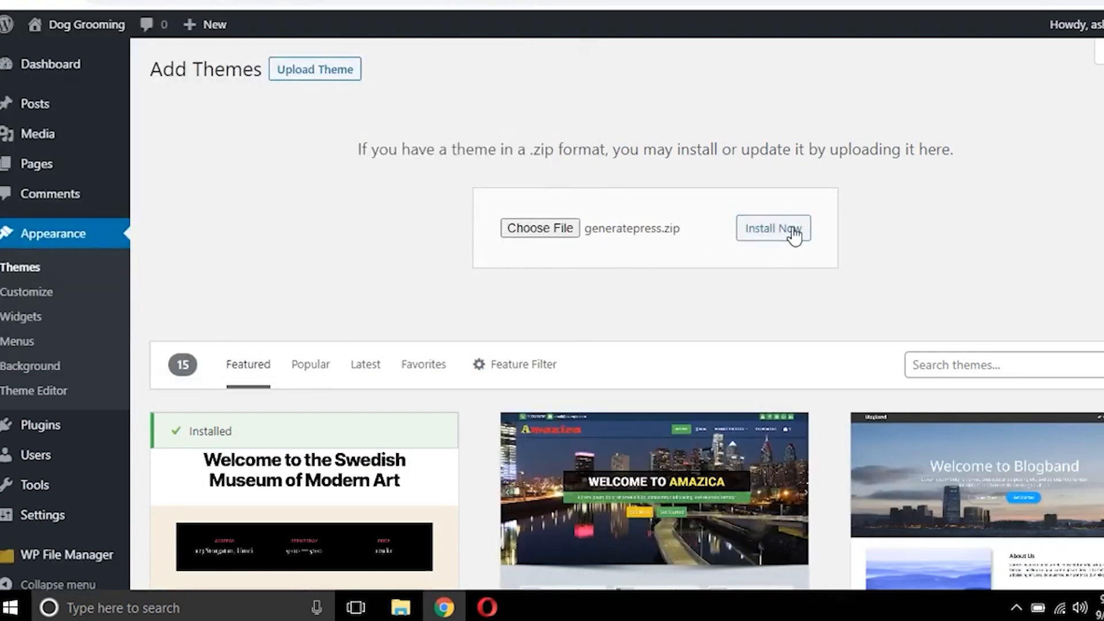
click(793, 230)
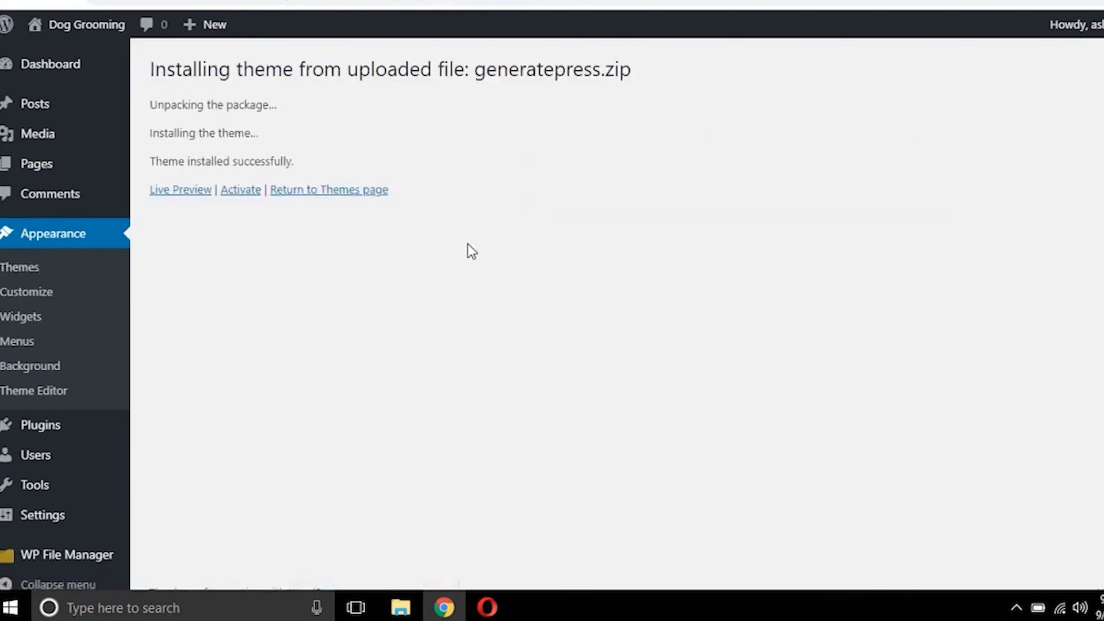
click(240, 190)
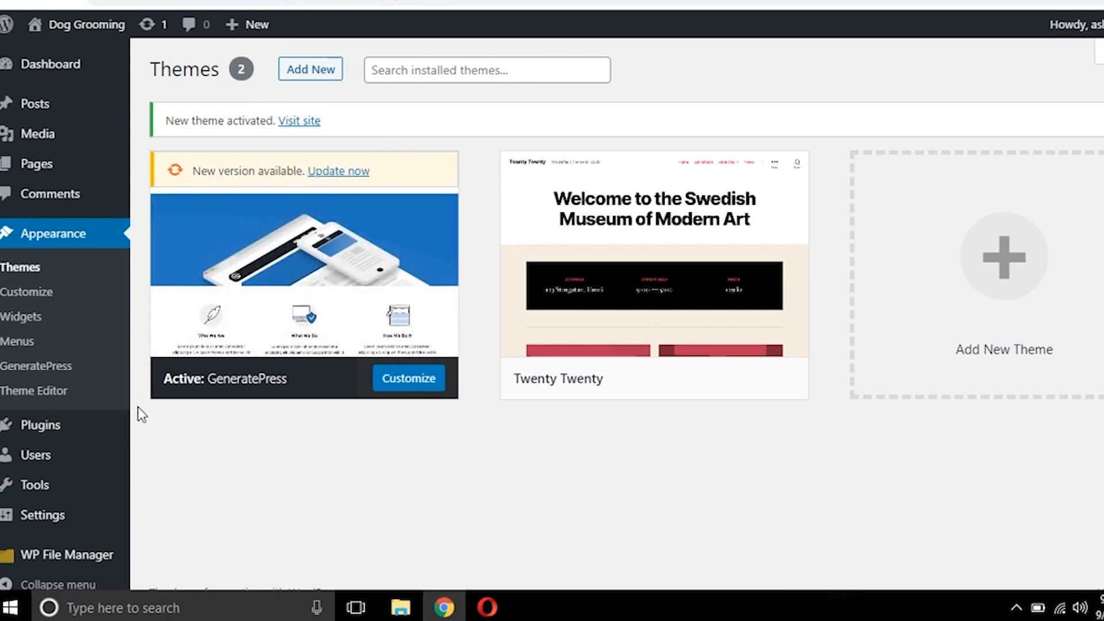
Step: Upload the gp-premium.zip file as a new plugin, install it and activate it
mouse_move(80, 441)
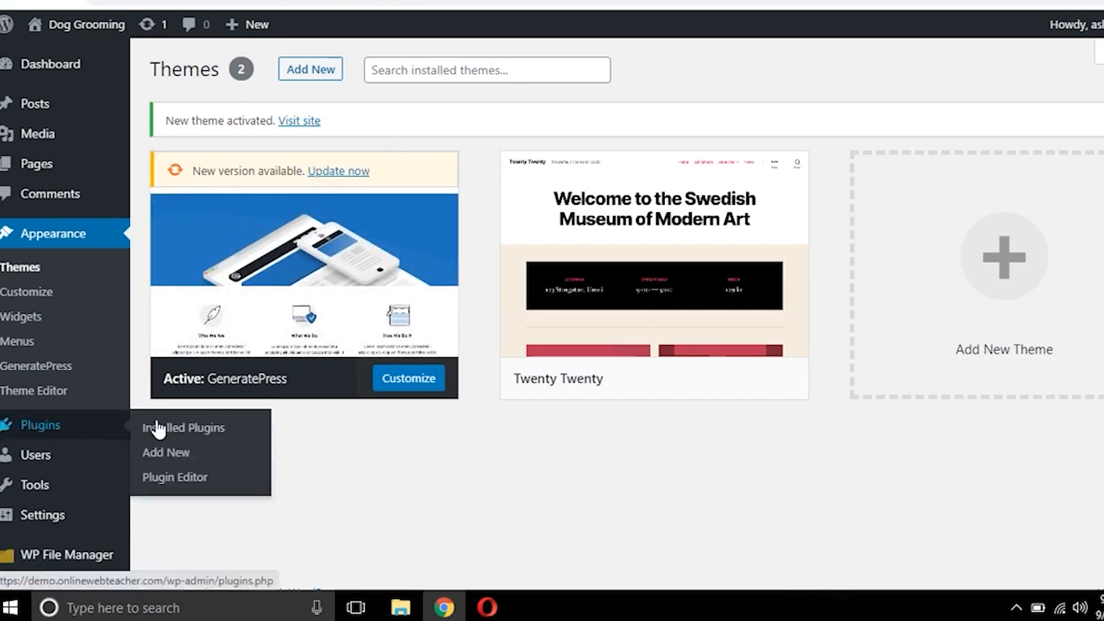
click(172, 455)
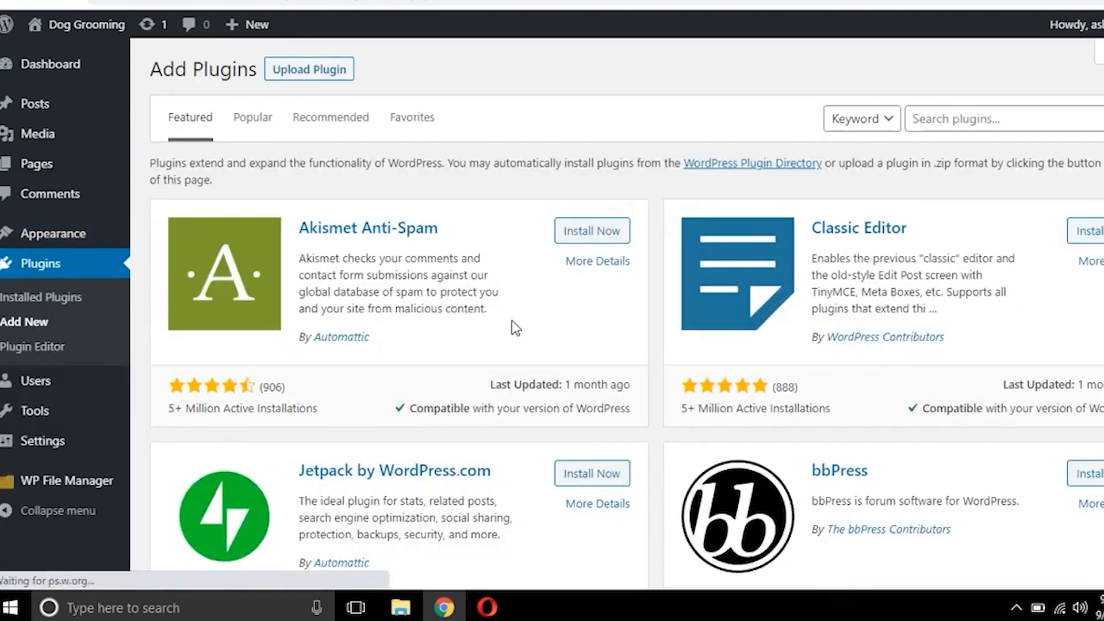
click(332, 78)
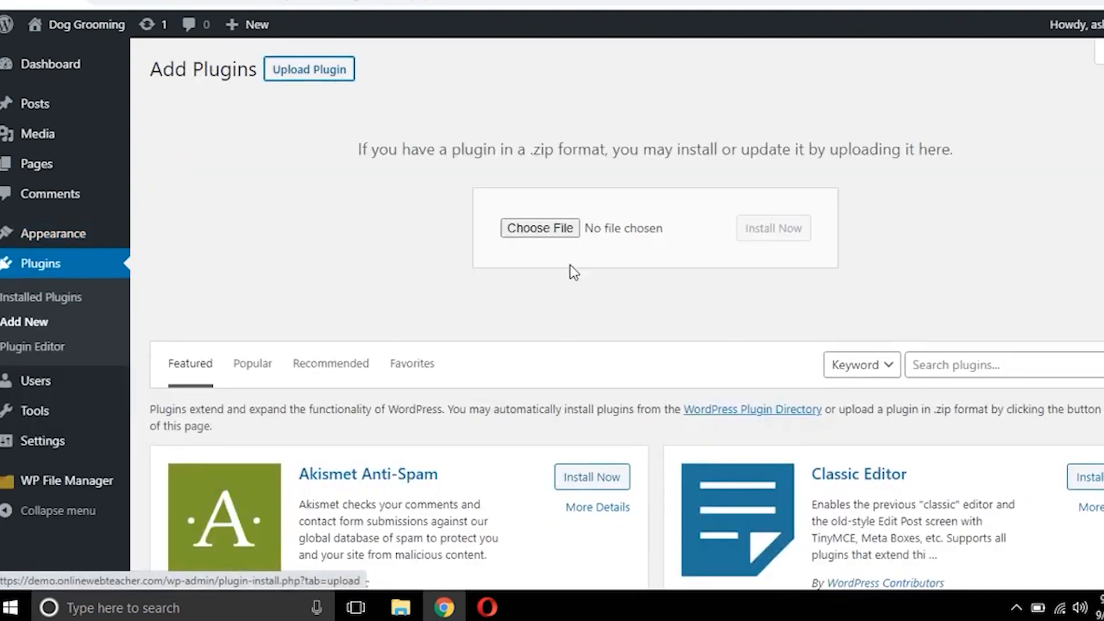
click(543, 228)
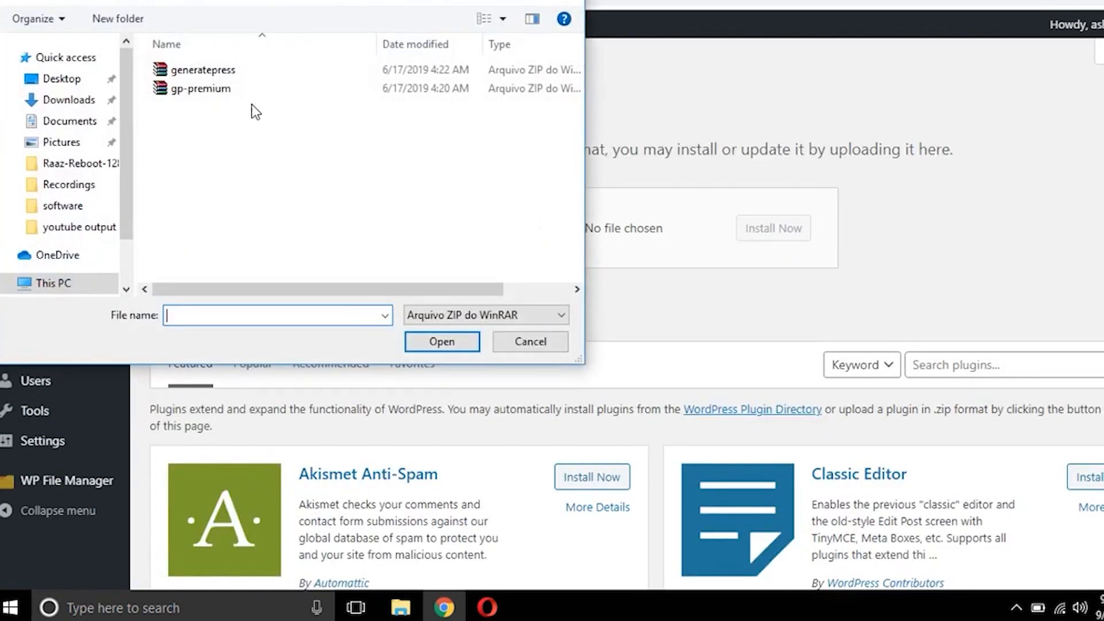
double_click(214, 92)
click(801, 236)
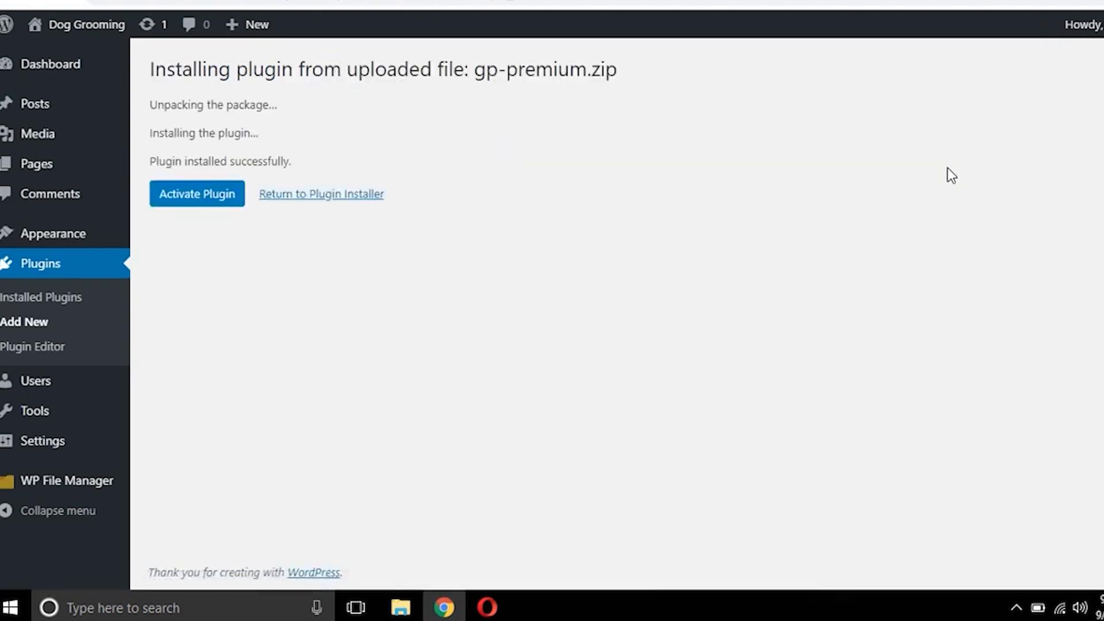
click(196, 201)
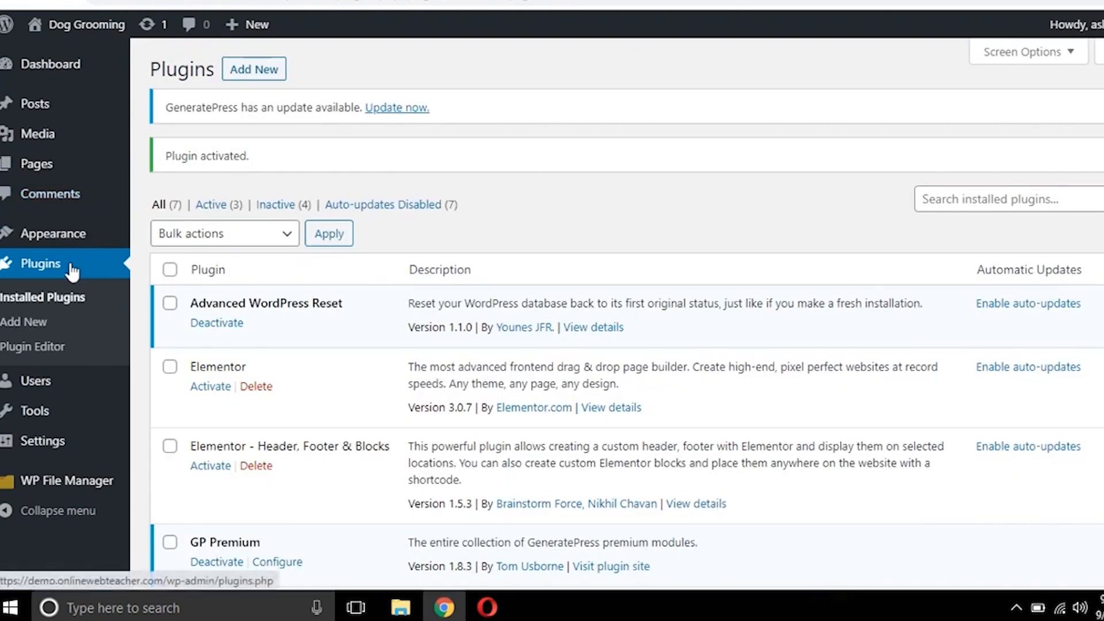
Step: View the Dog Grooming site's front page in a new browser tab and look through its new theme layout
mouse_move(54, 242)
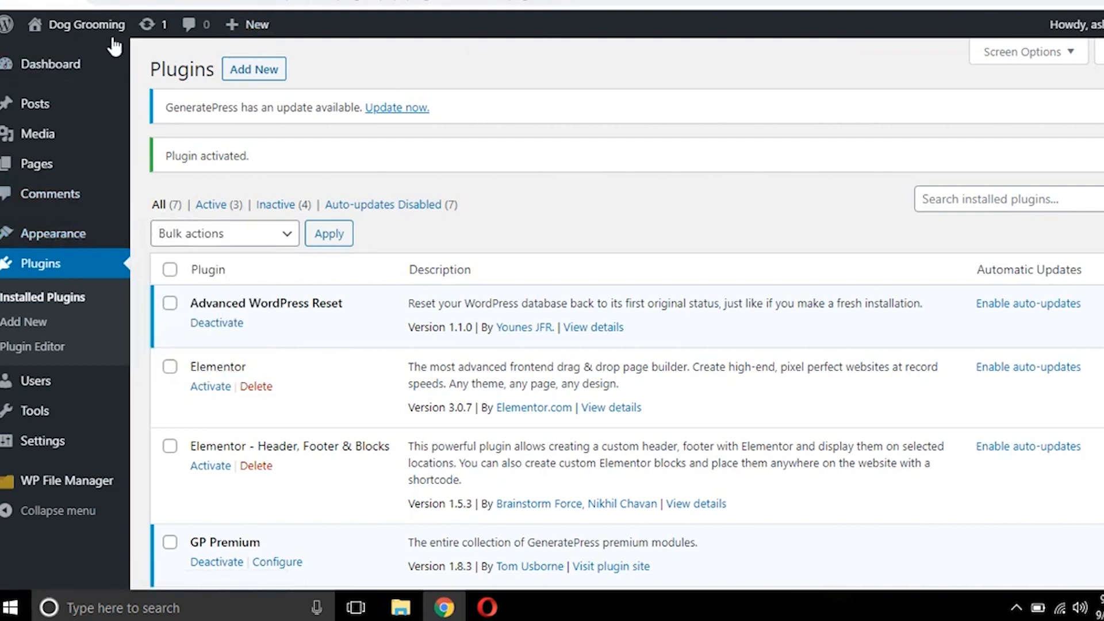
mouse_move(86, 25)
right_click(56, 56)
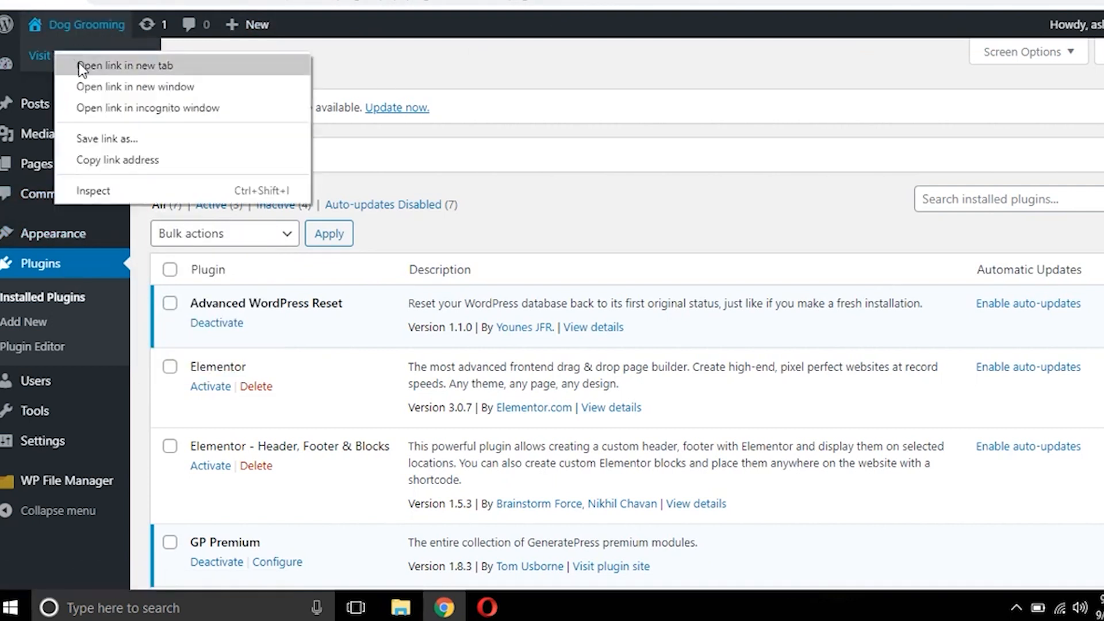
click(81, 65)
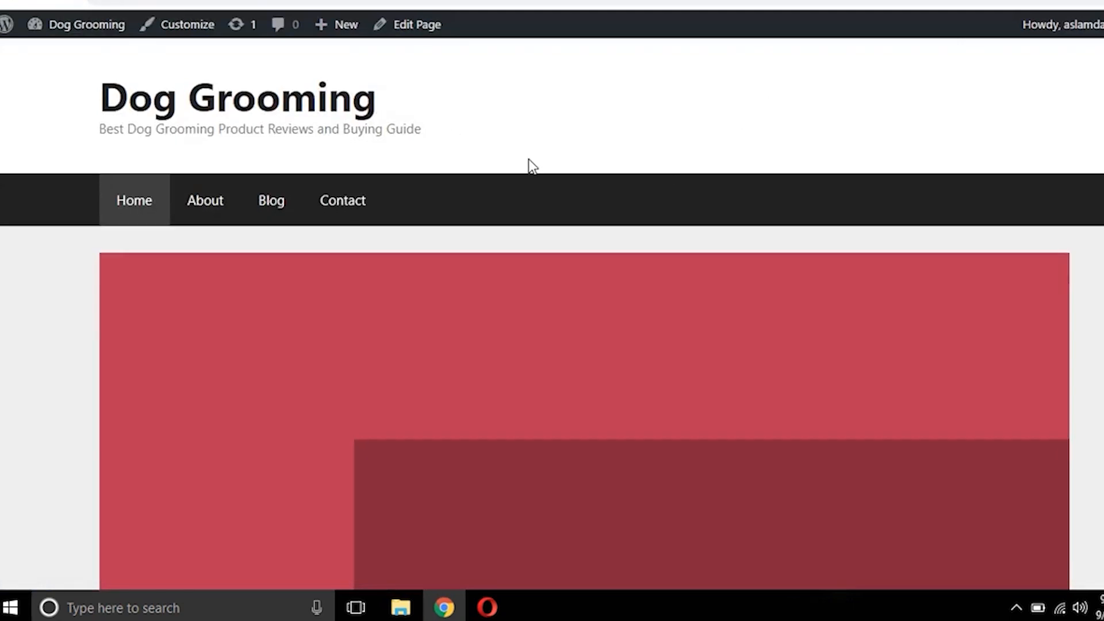
scroll(528, 162, down, 10)
scroll(529, 159, down, 3)
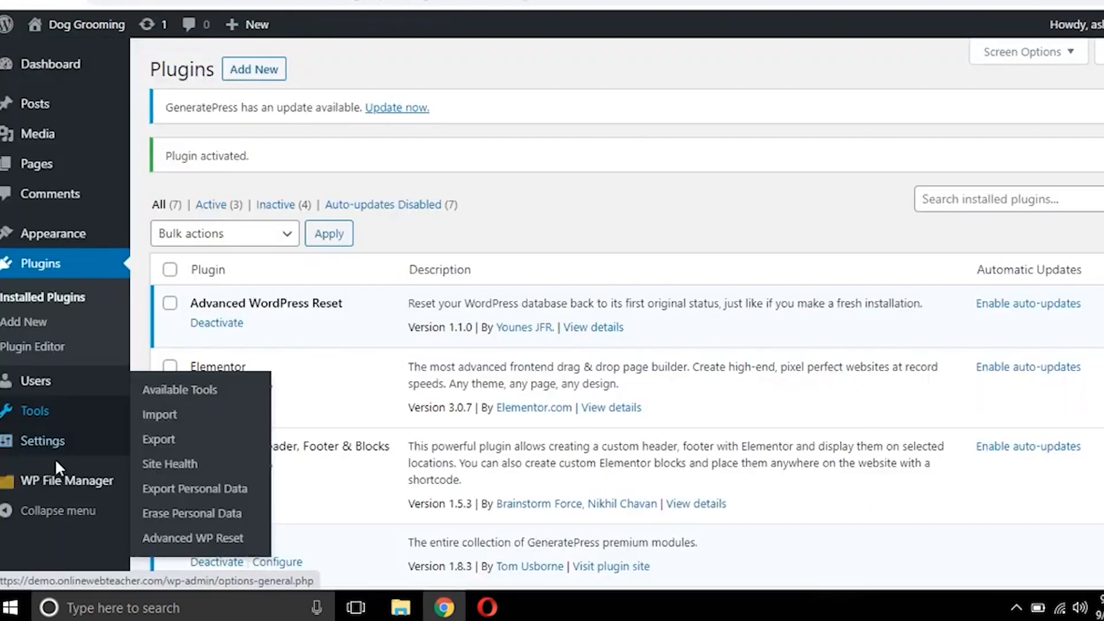
Step: Open the site's General Settings and review the site title, tagline, membership, language and timezone options
mouse_move(42, 450)
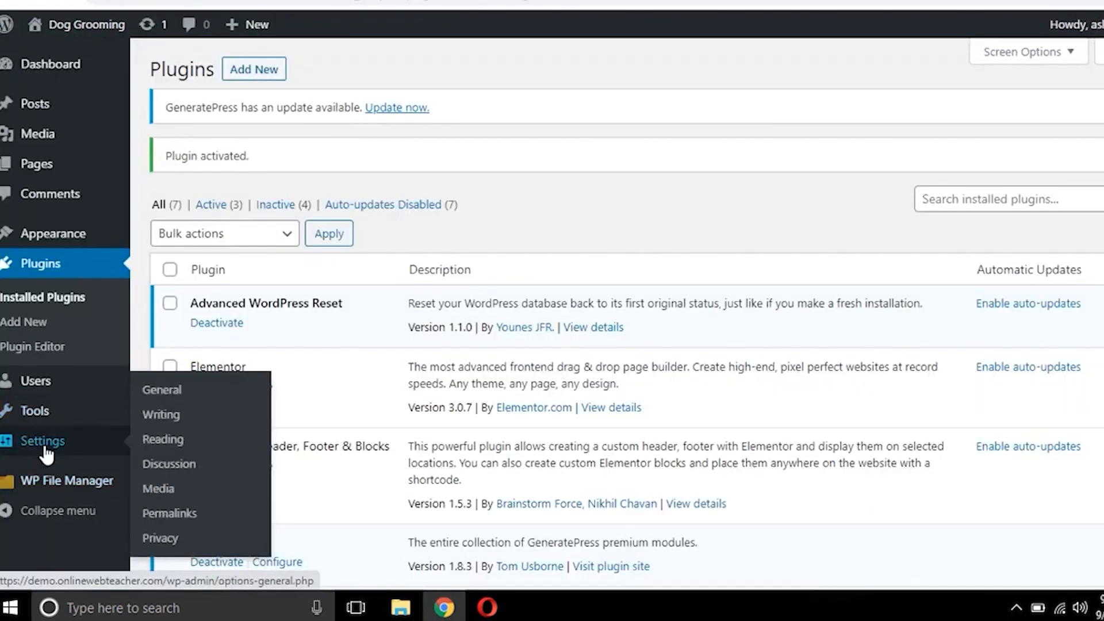
click(163, 392)
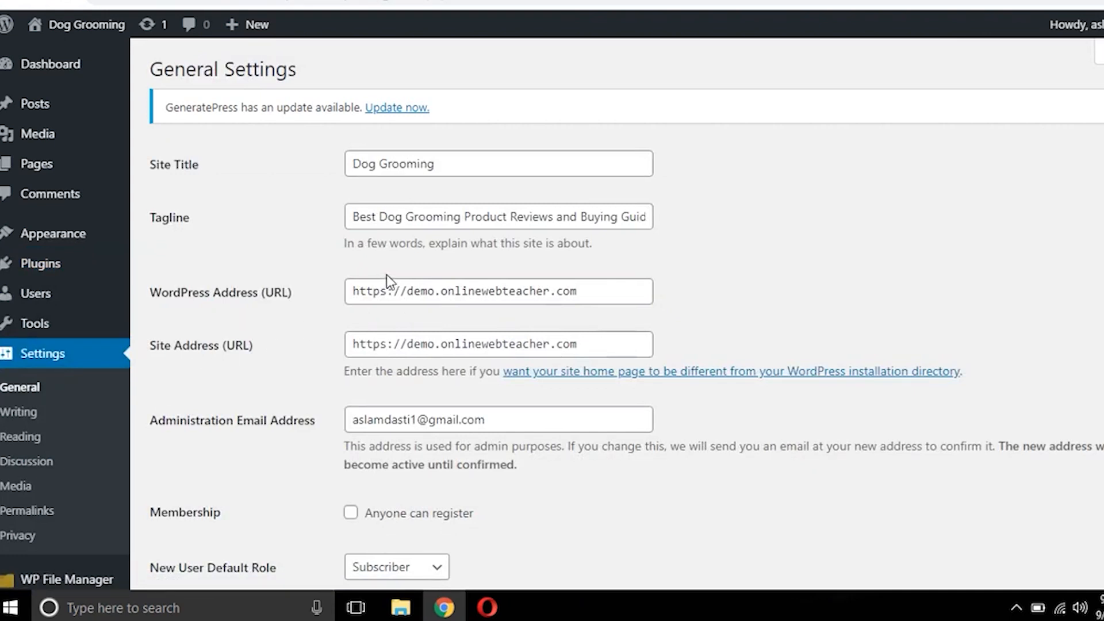
click(352, 166)
click(463, 216)
scroll(595, 278, down, 5)
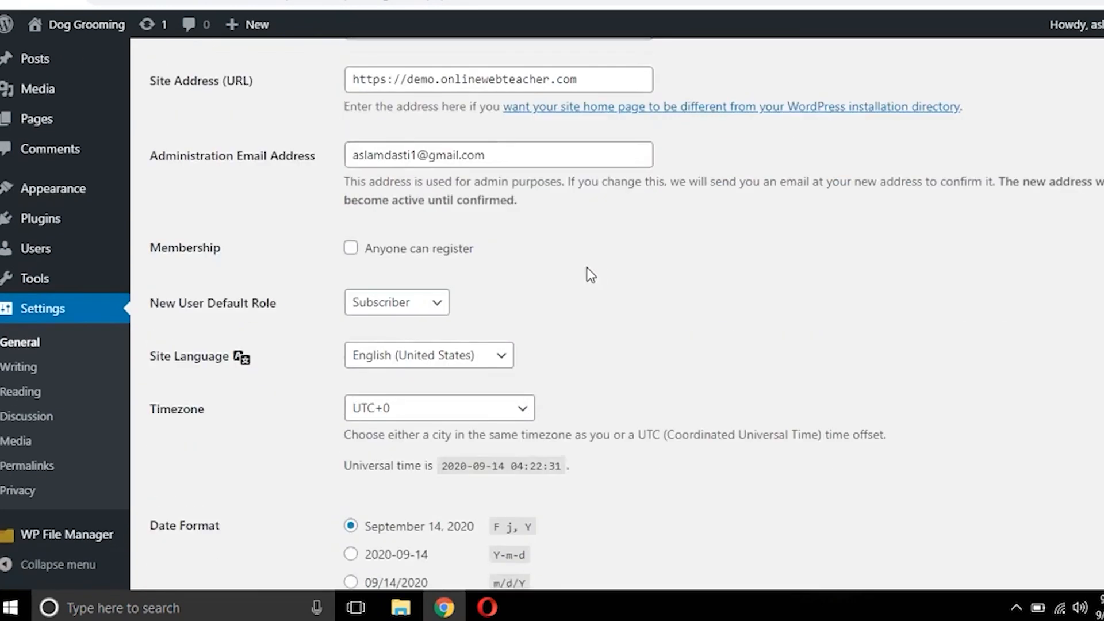
scroll(565, 220, up, 3)
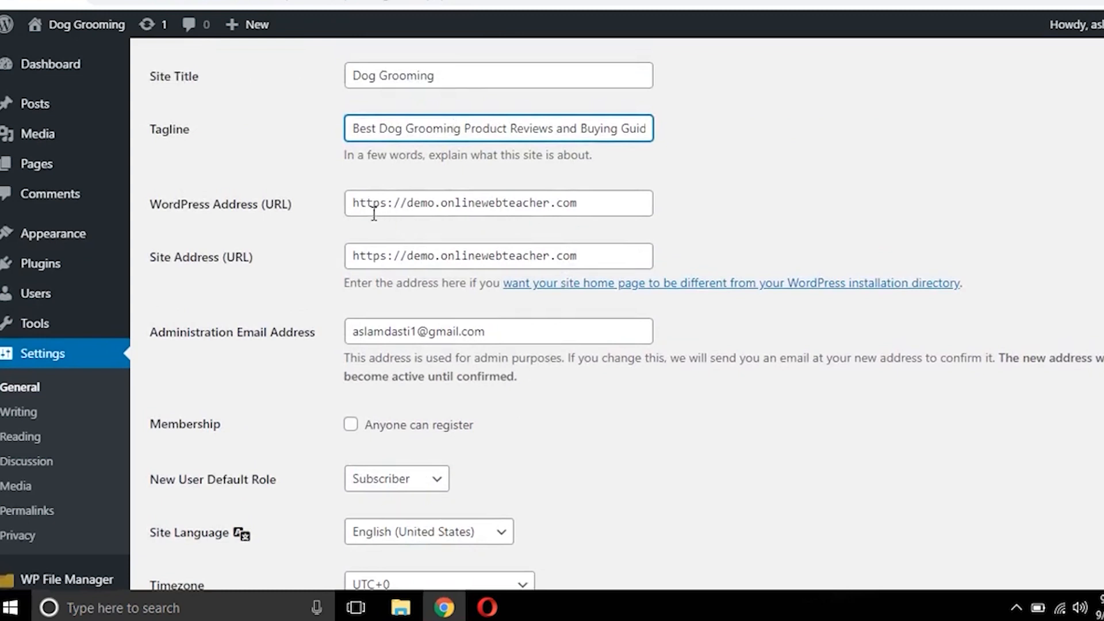
Step: Examine the https prefix of the WordPress address and the date format, time format and week start settings
drag(354, 204, 392, 210)
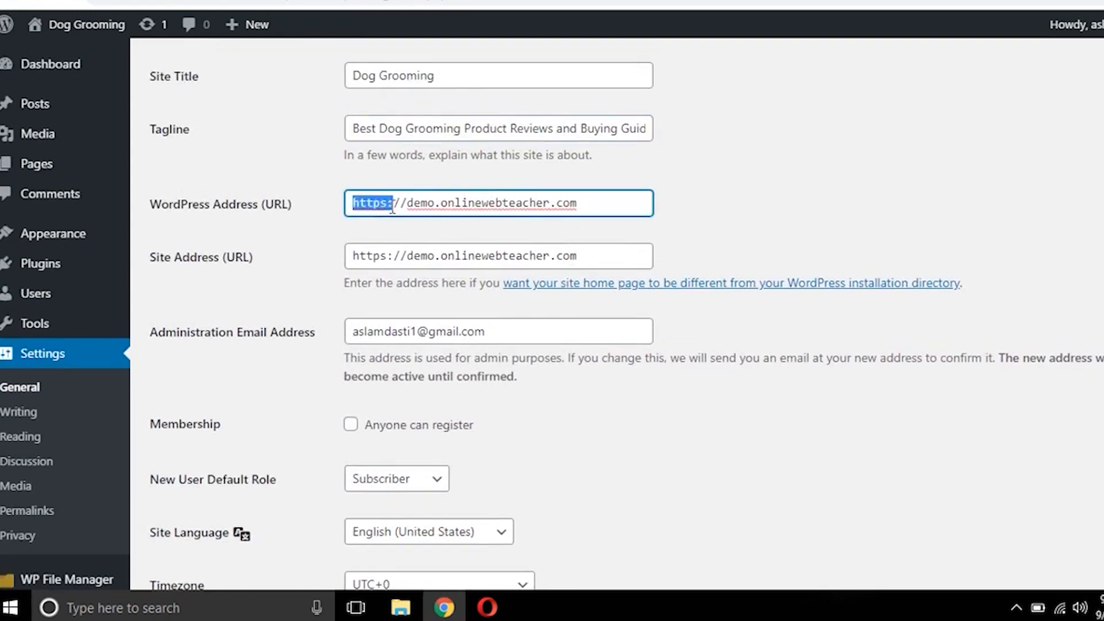
text(https)
drag(356, 202, 385, 202)
click(373, 201)
scroll(641, 331, down, 10)
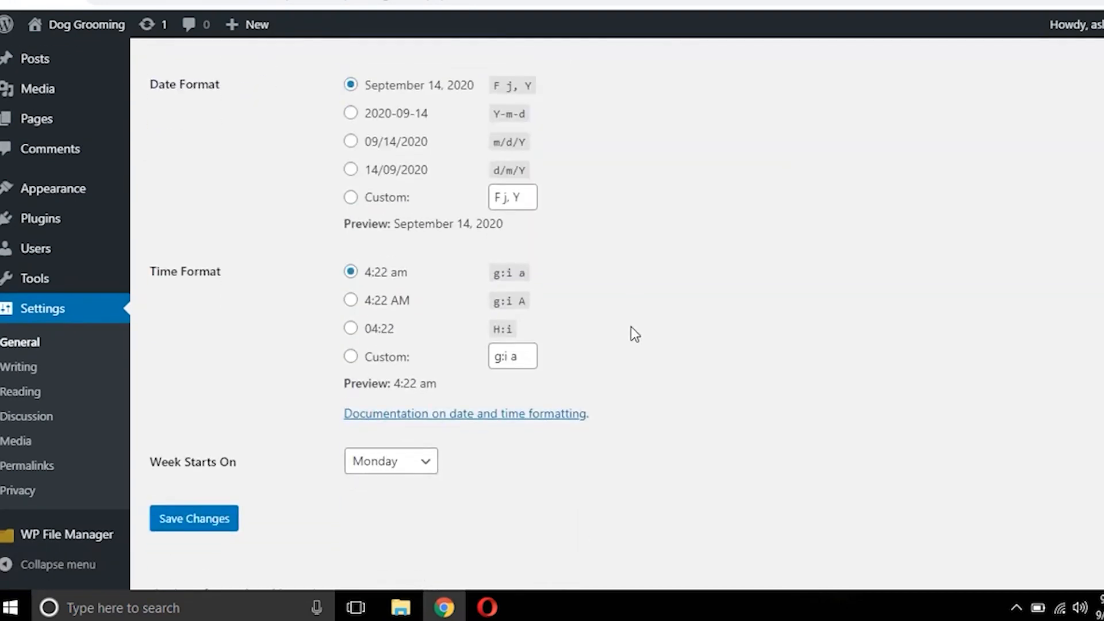
scroll(462, 381, up, 10)
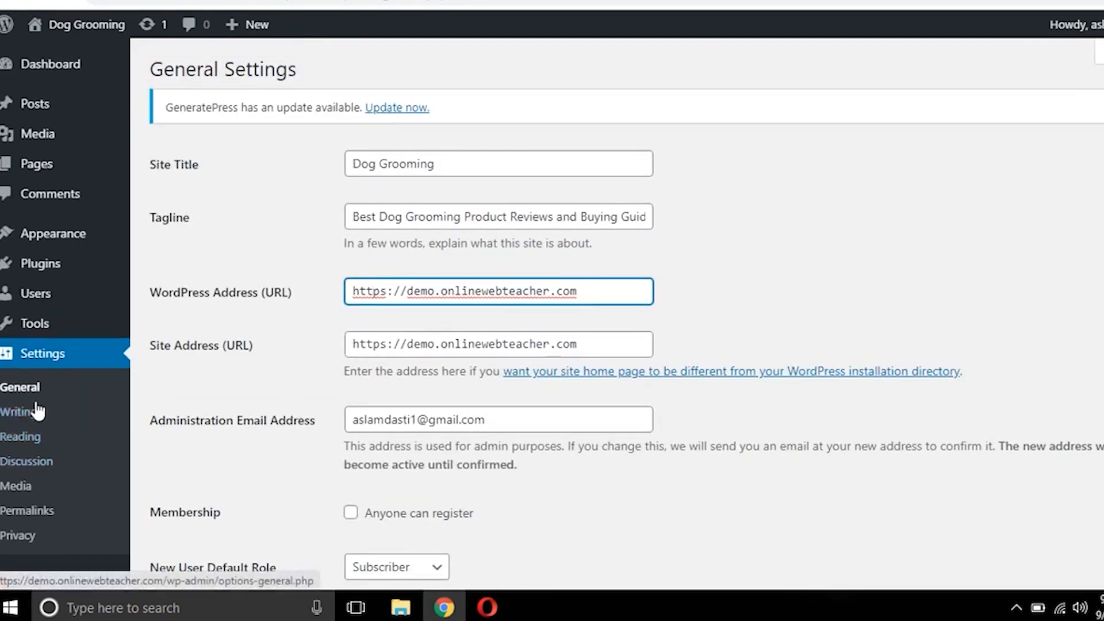
Step: Look over the Writing Settings and the static homepage choices in the Reading Settings, and set the homepage to display the latest posts
click(27, 413)
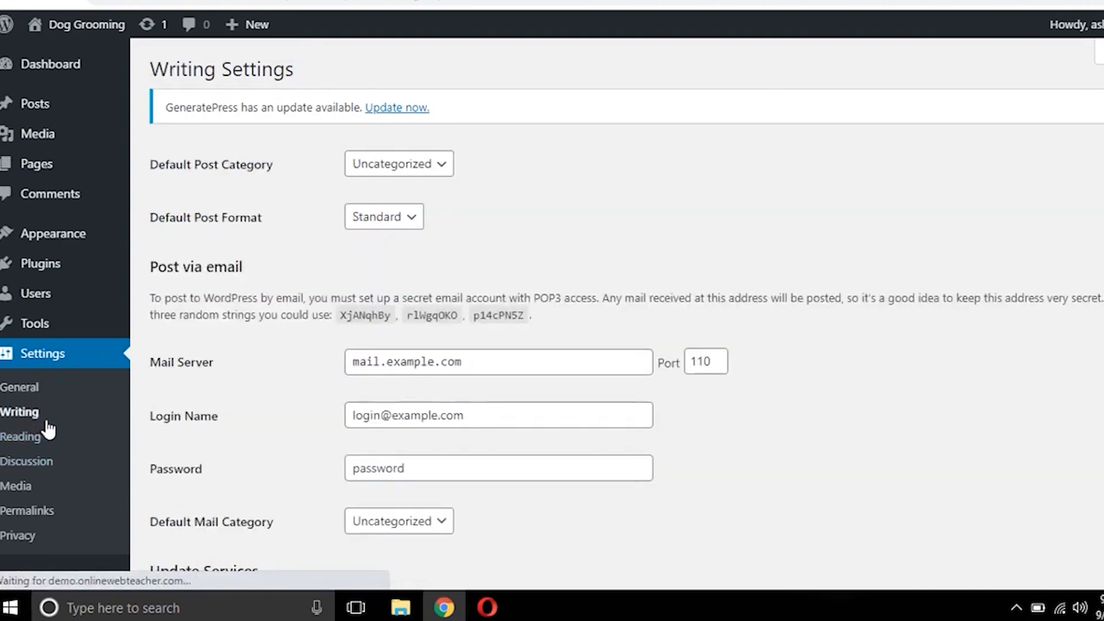
scroll(603, 208, down, 5)
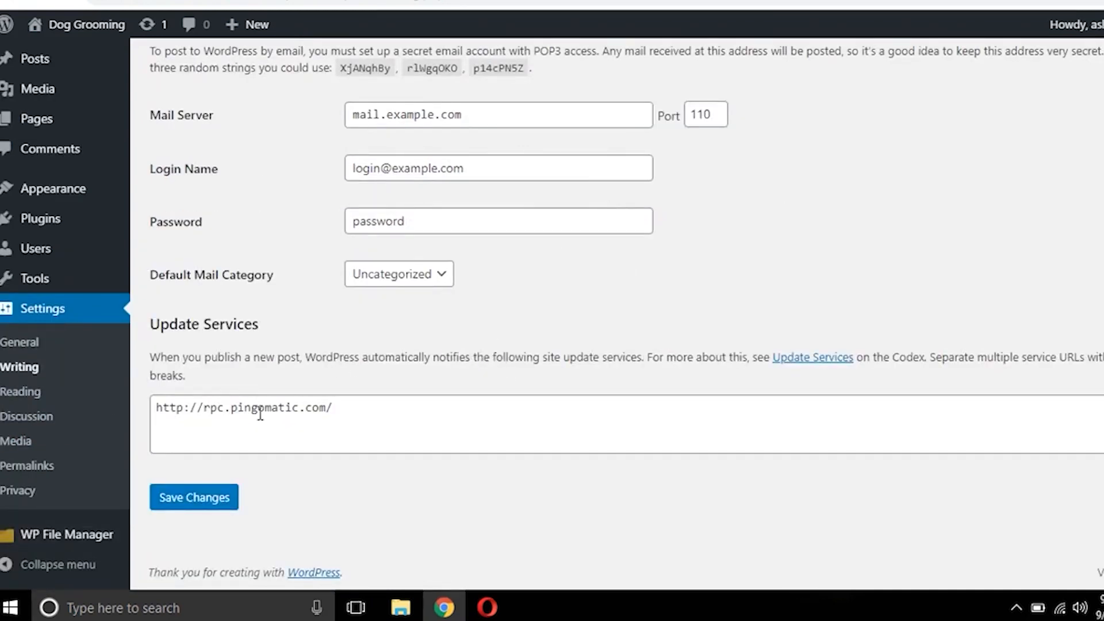
click(33, 389)
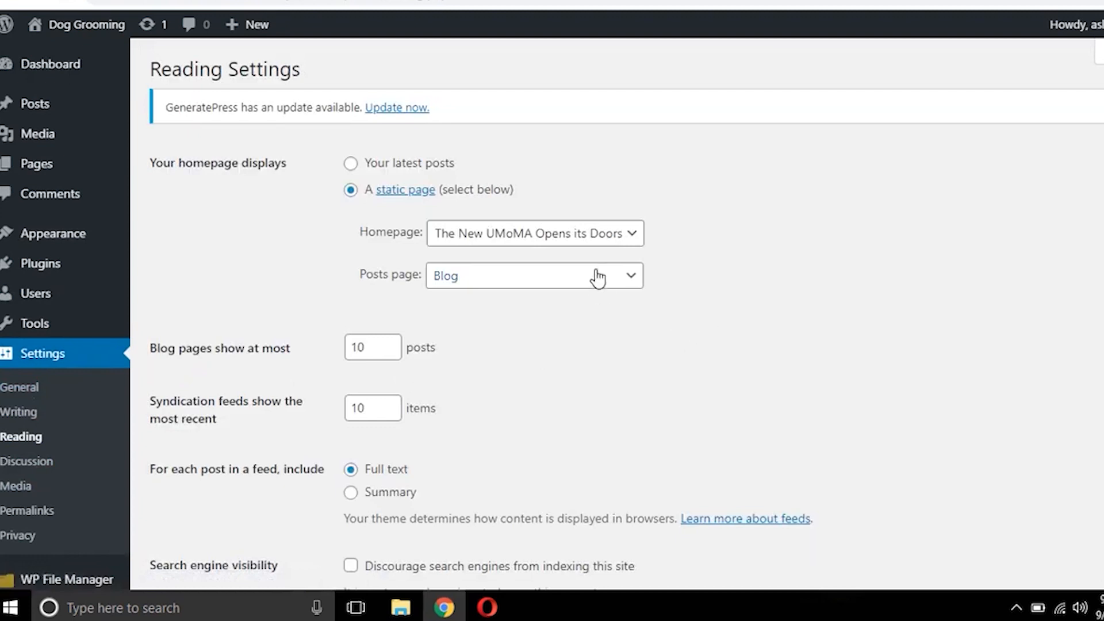
click(351, 164)
click(351, 190)
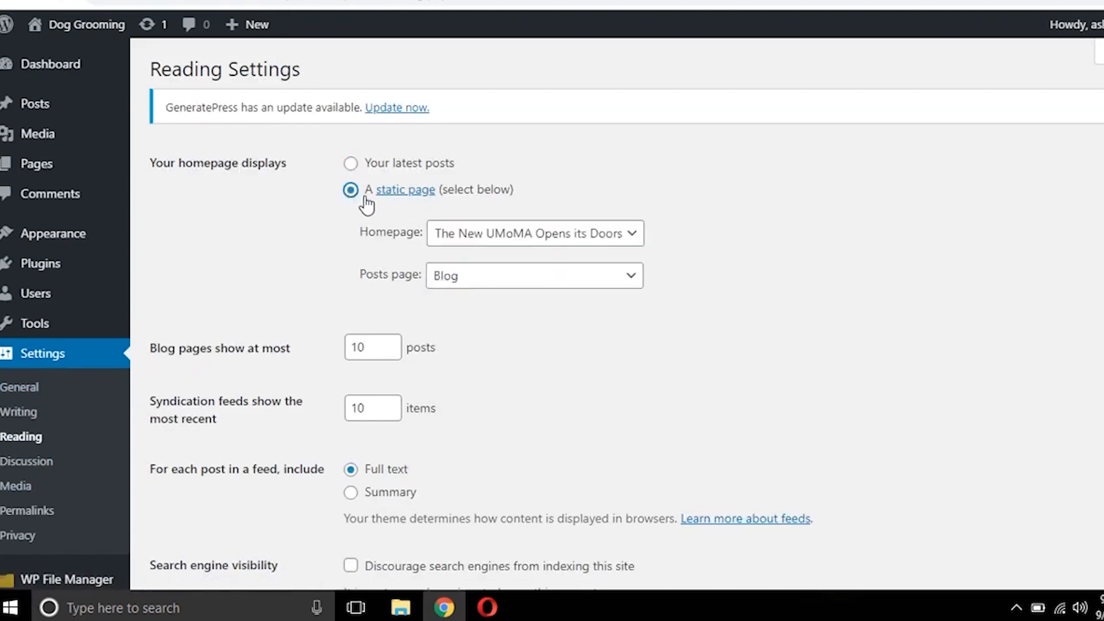
click(627, 240)
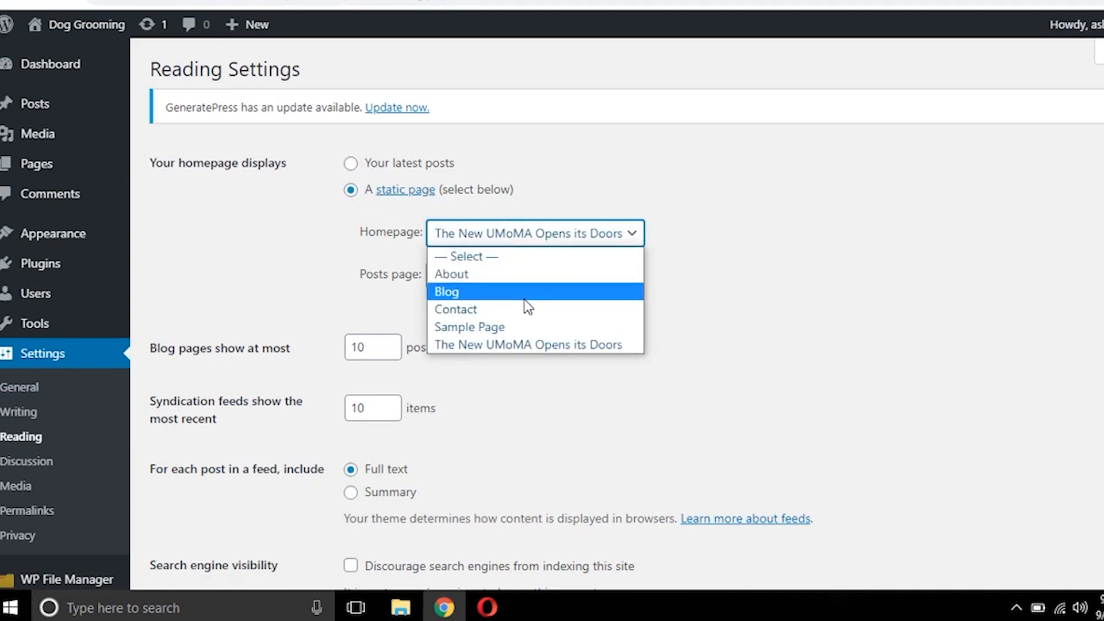
click(709, 290)
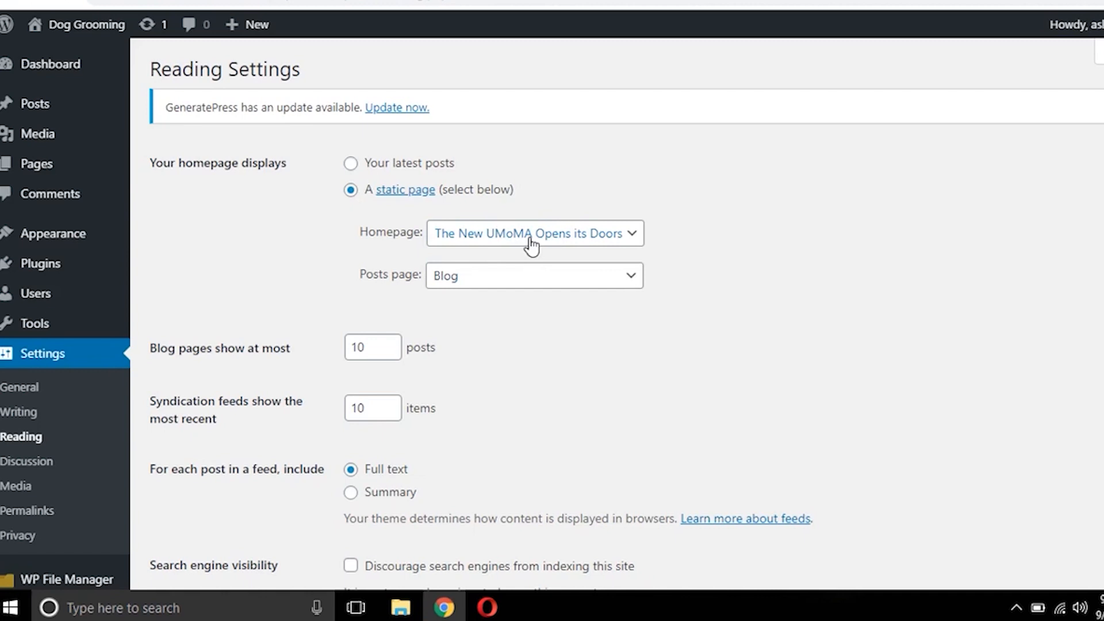
click(350, 163)
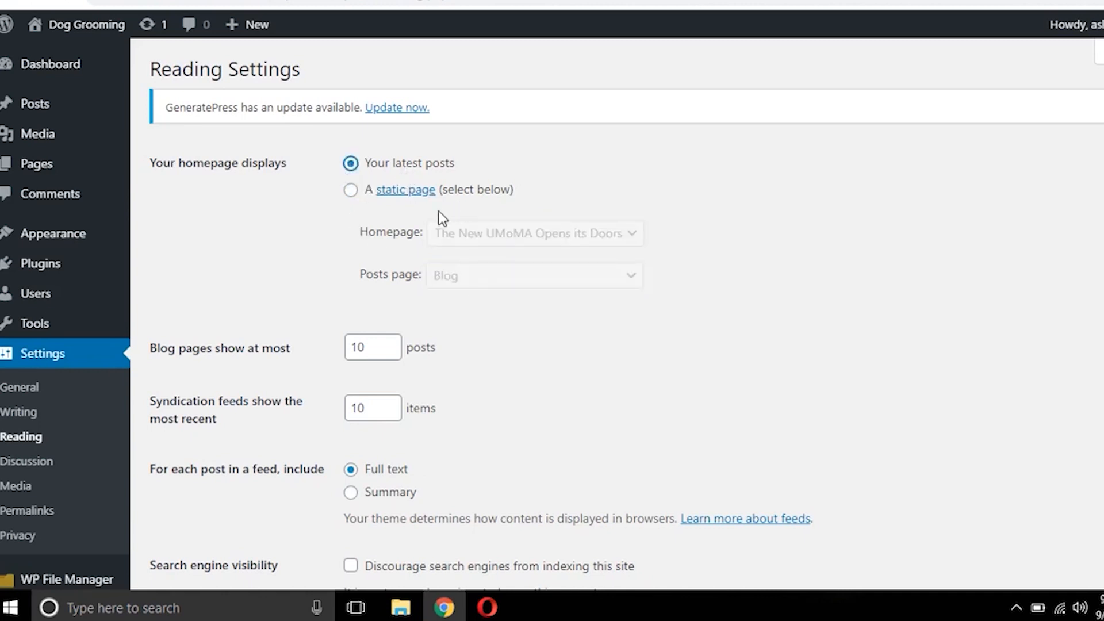
Step: Set each post in a feed to include only a summary and save the Reading Settings
scroll(598, 351, down, 2)
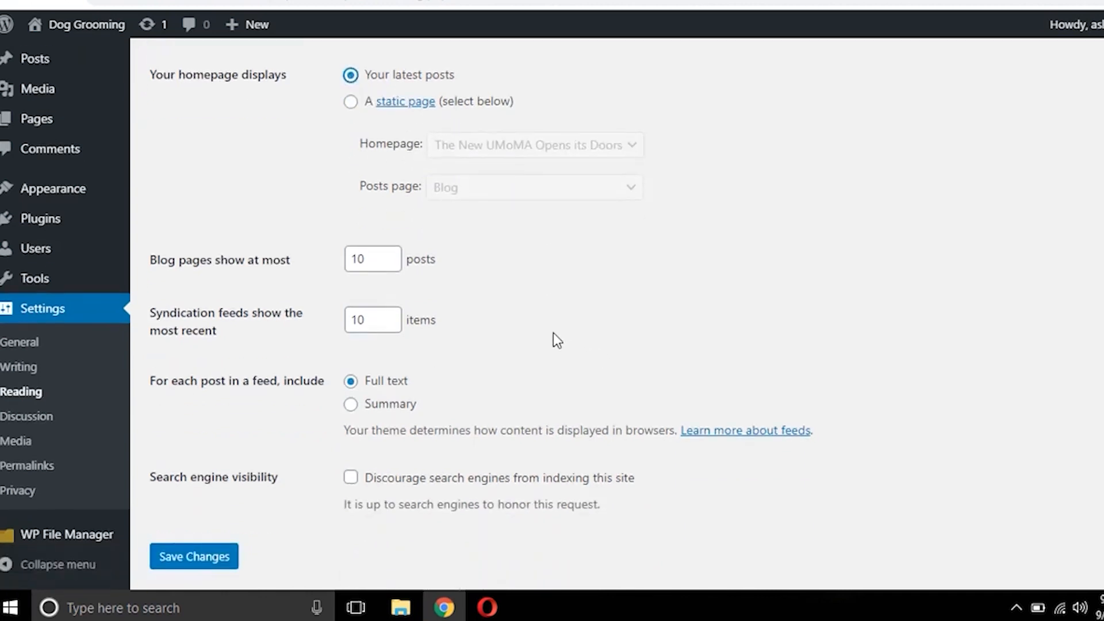
scroll(513, 352, down, 1)
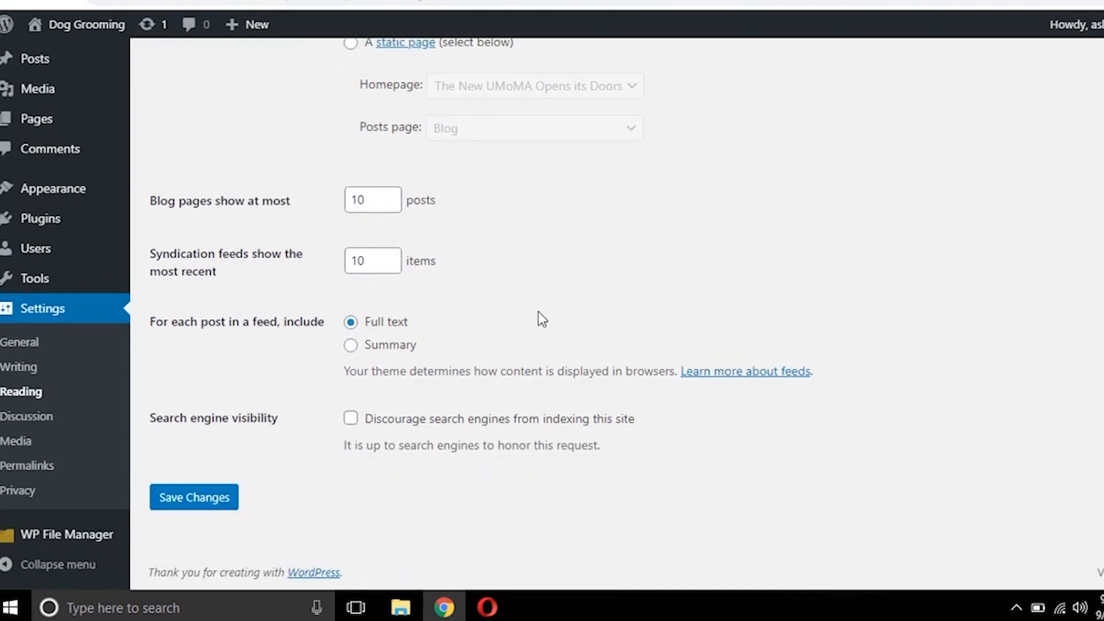
click(353, 346)
click(191, 502)
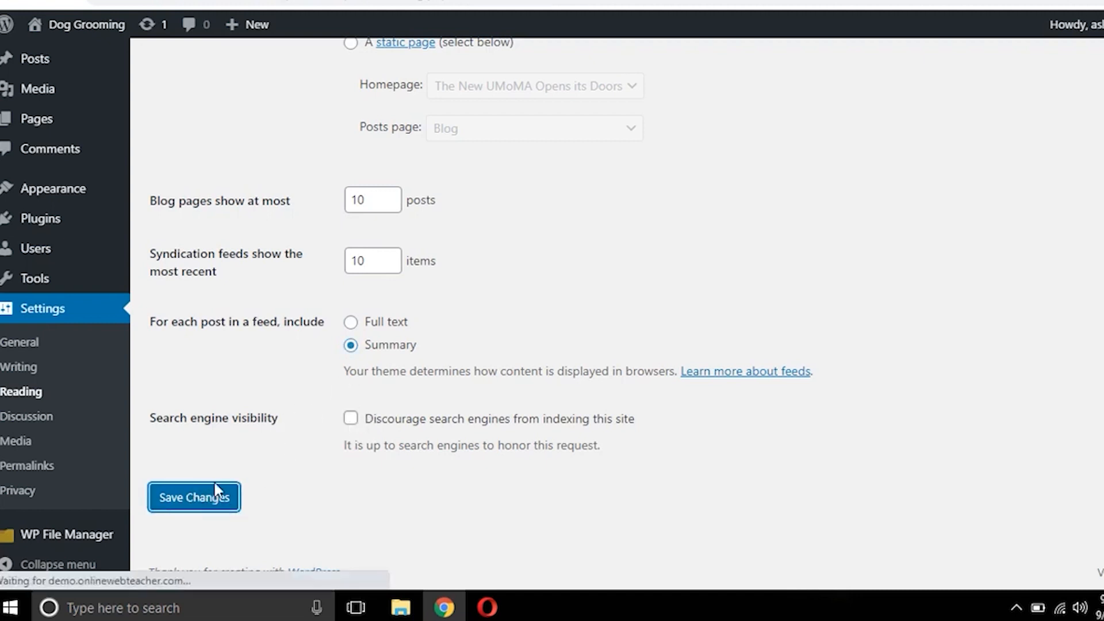
scroll(247, 481, down, 3)
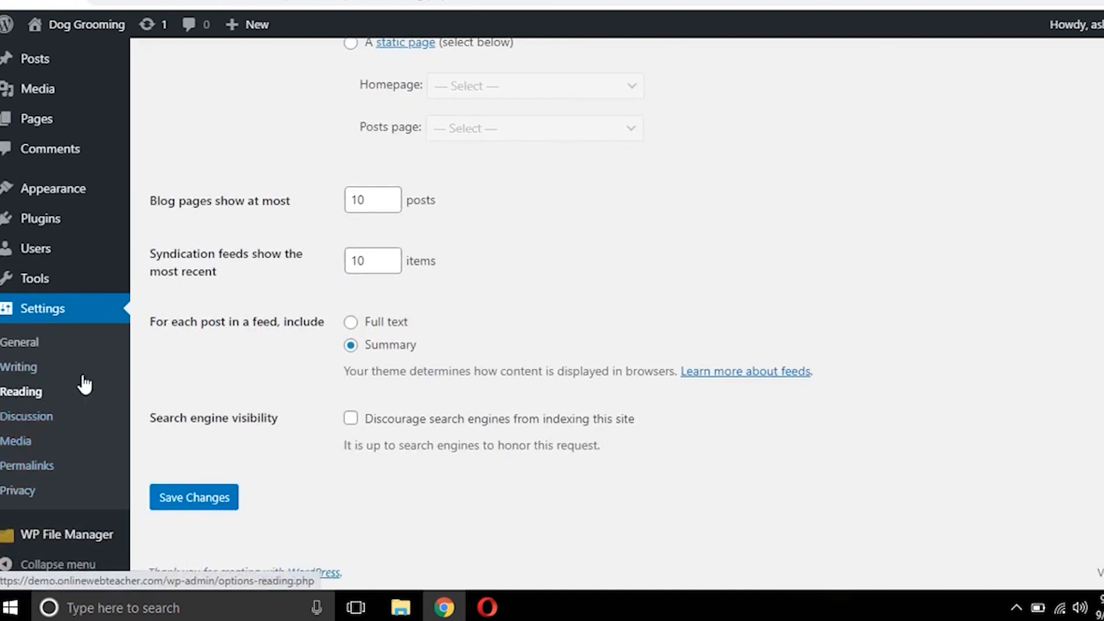
Step: Open the Permalink Settings and examine the date and sample-post parts of the Day and name example URL
click(47, 470)
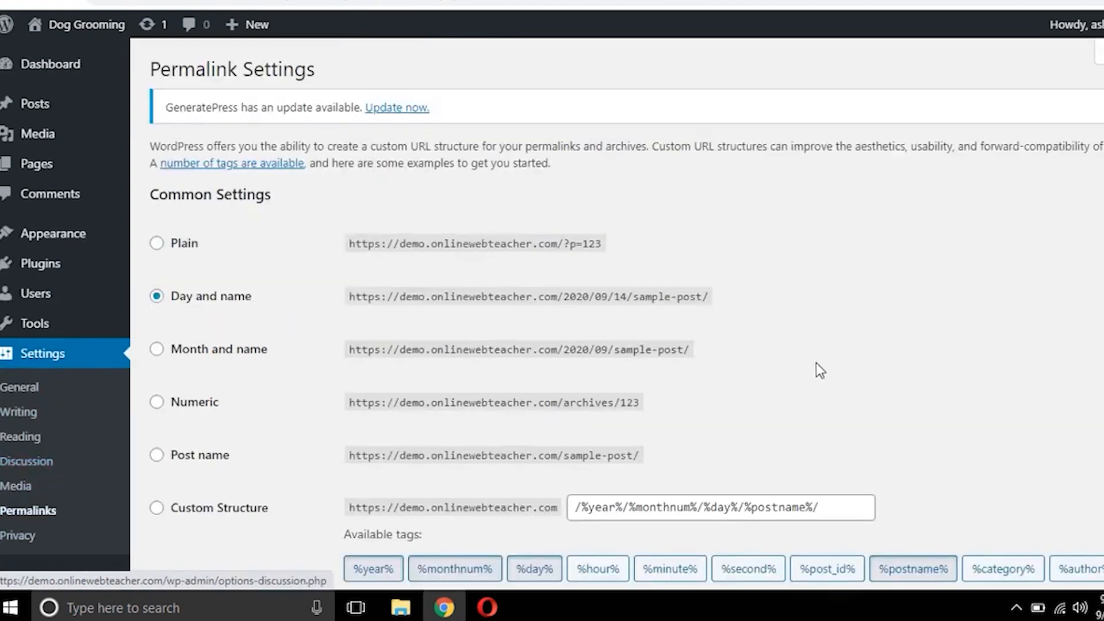
scroll(816, 364, down, 2)
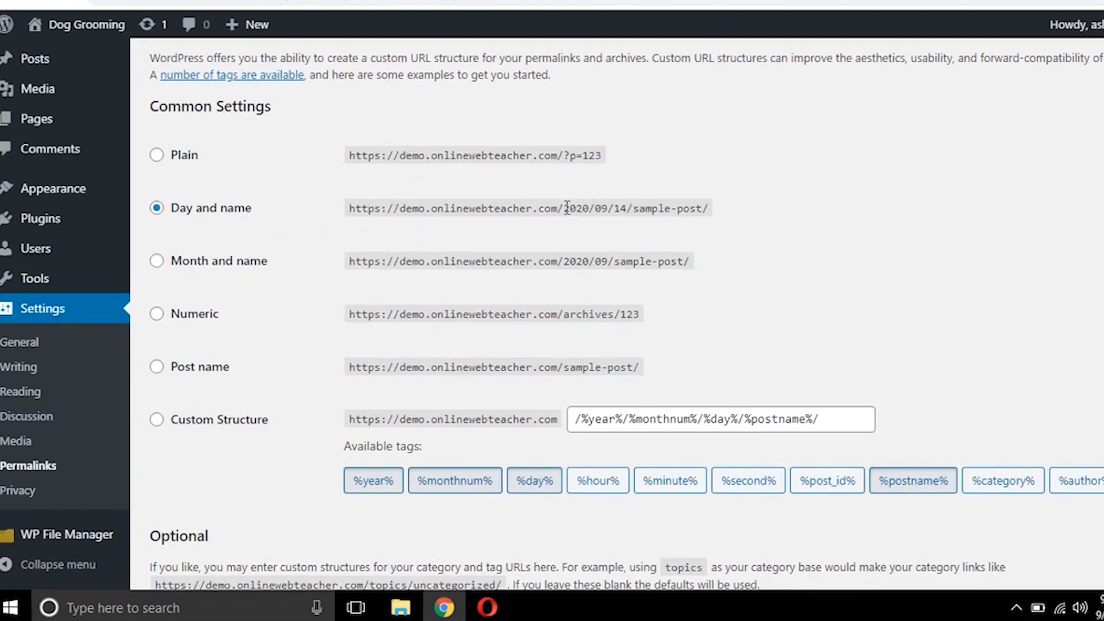
drag(564, 208, 627, 209)
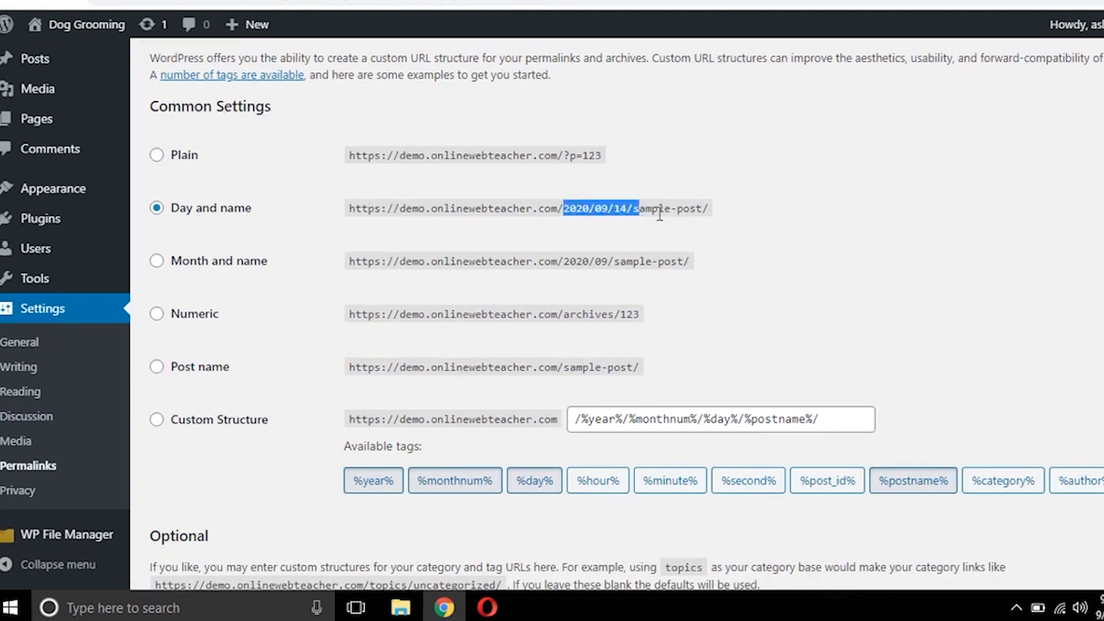
click(660, 212)
drag(634, 209, 710, 209)
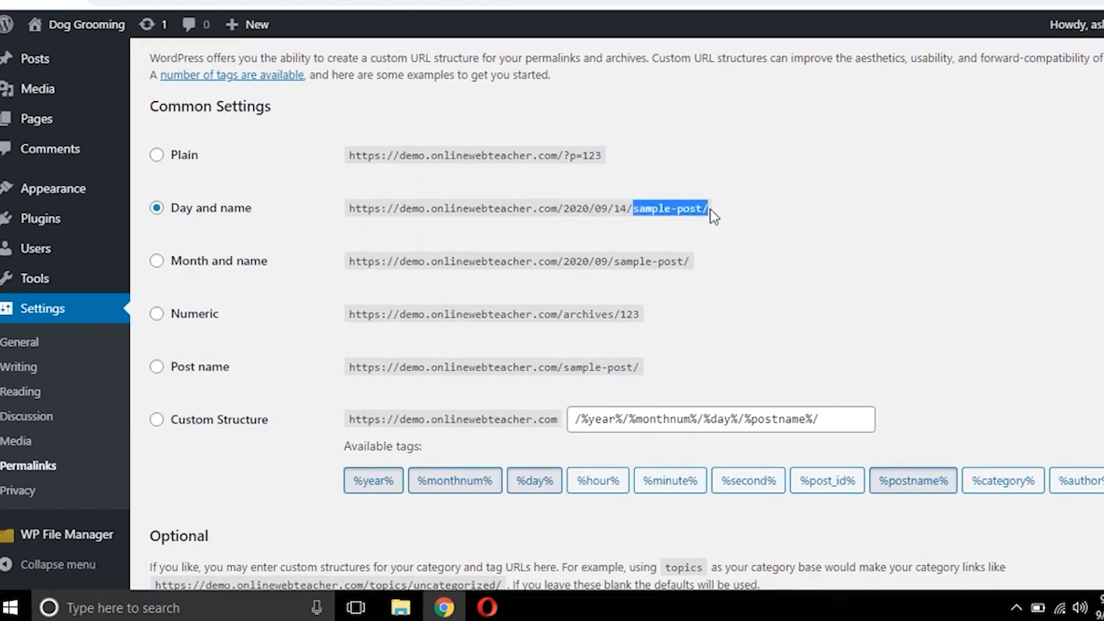
click(741, 253)
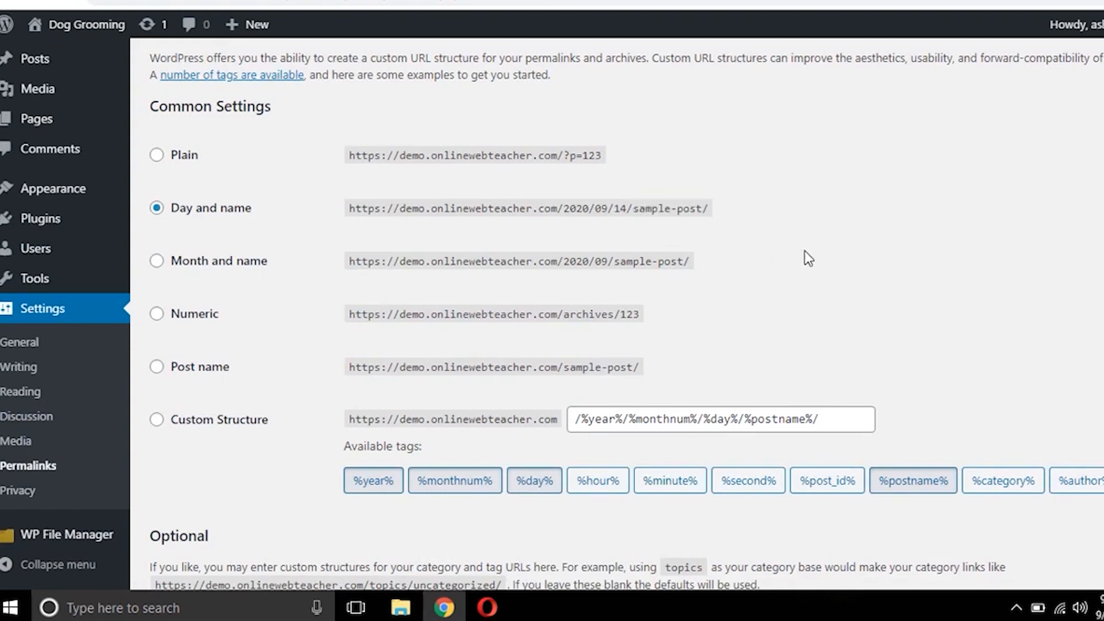
Step: Set the permalink structure to Post name and save the changes
click(156, 366)
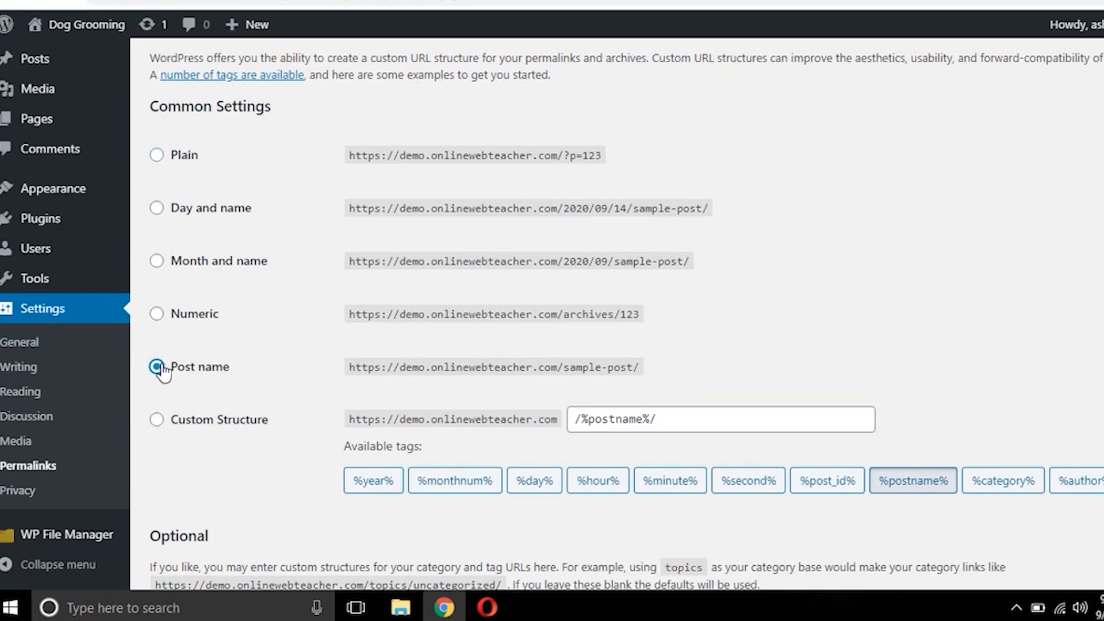
scroll(336, 412, down, 4)
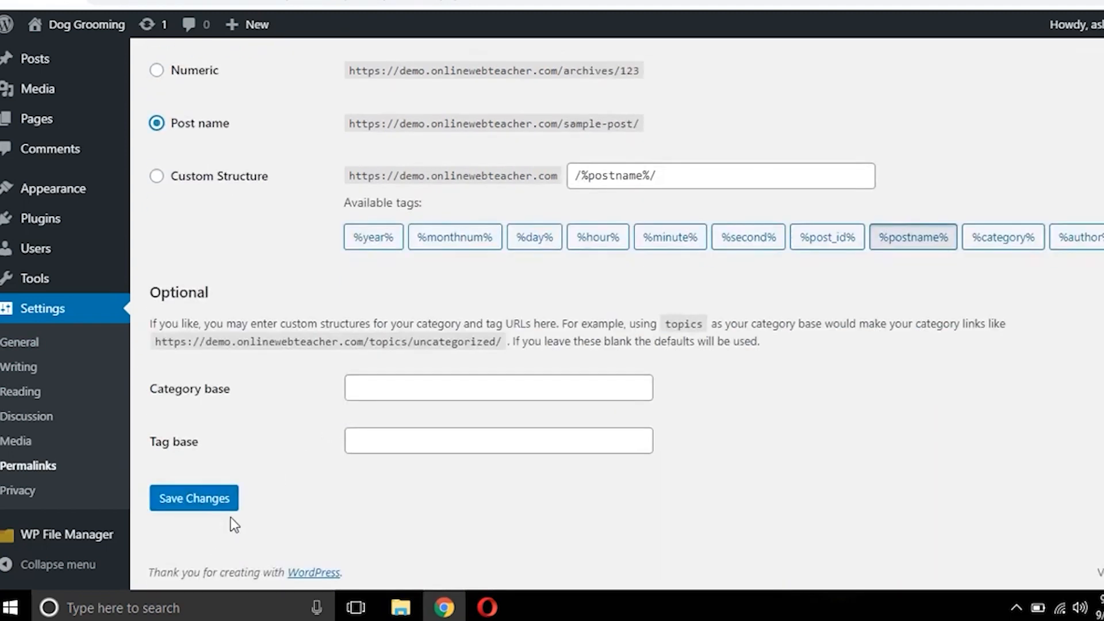
click(184, 502)
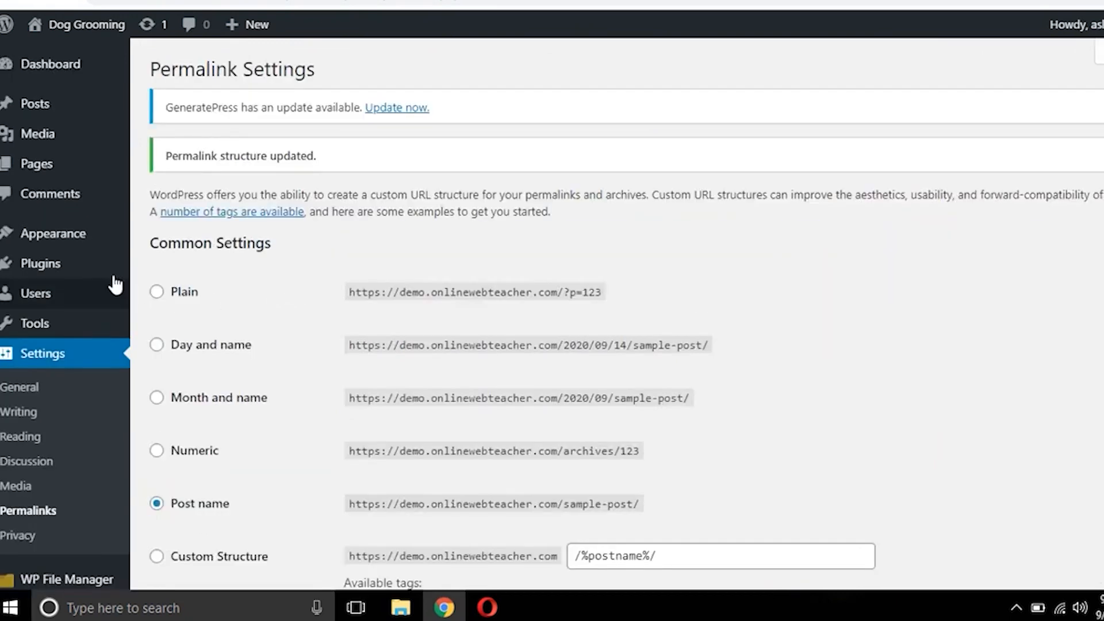
Step: Search the plugin directory for "yoast seo", install the Yoast SEO plugin and activate it
mouse_move(61, 263)
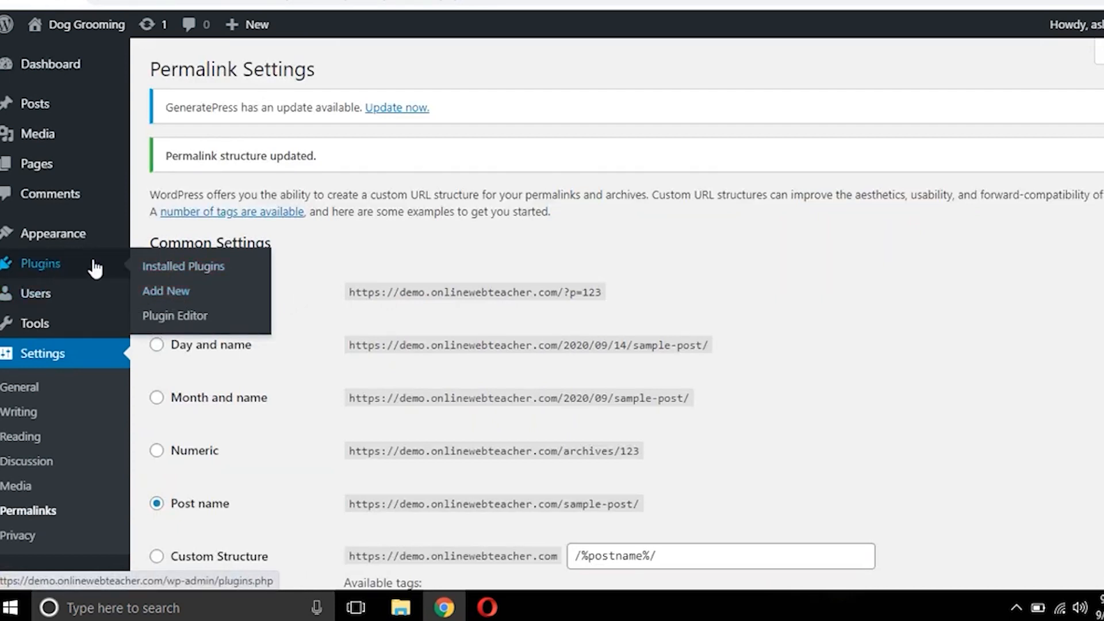
click(171, 293)
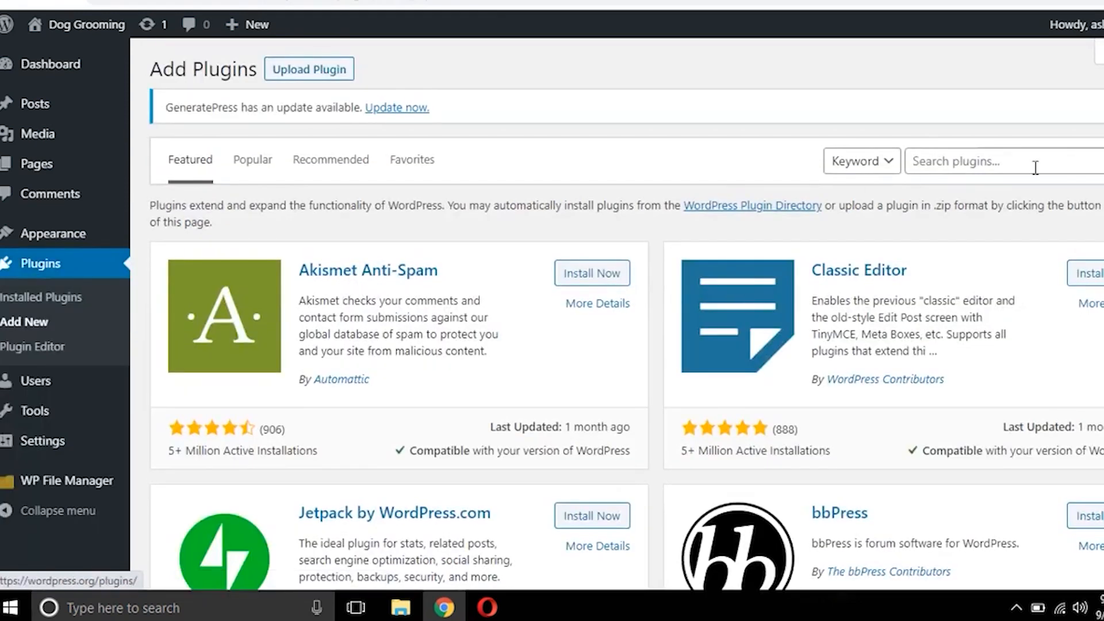
click(1012, 168)
text(yoast seo)
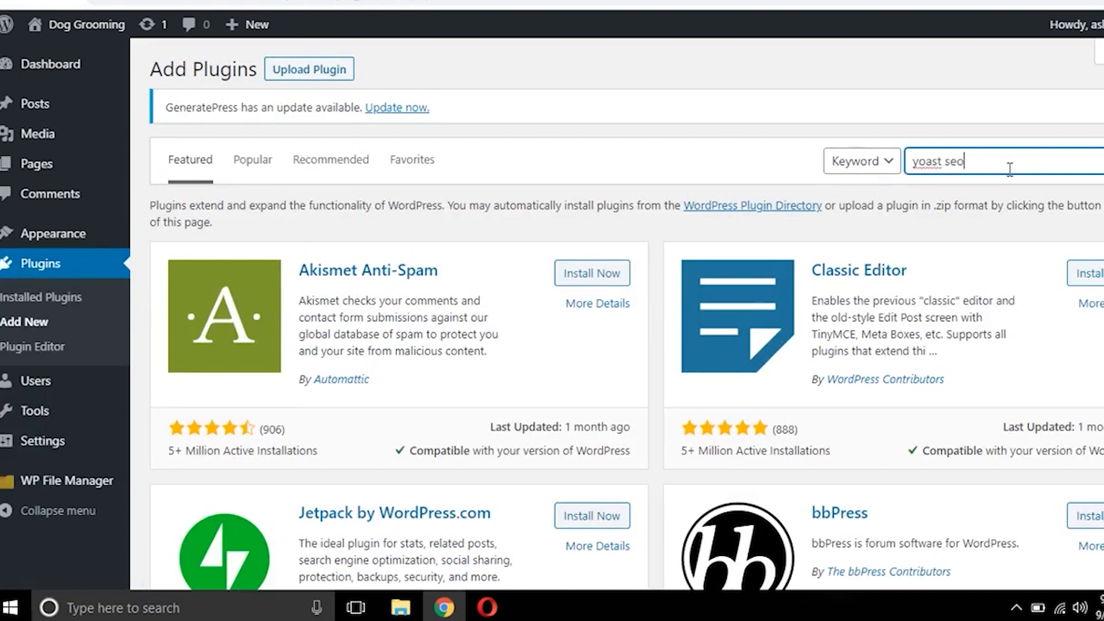
key(Return)
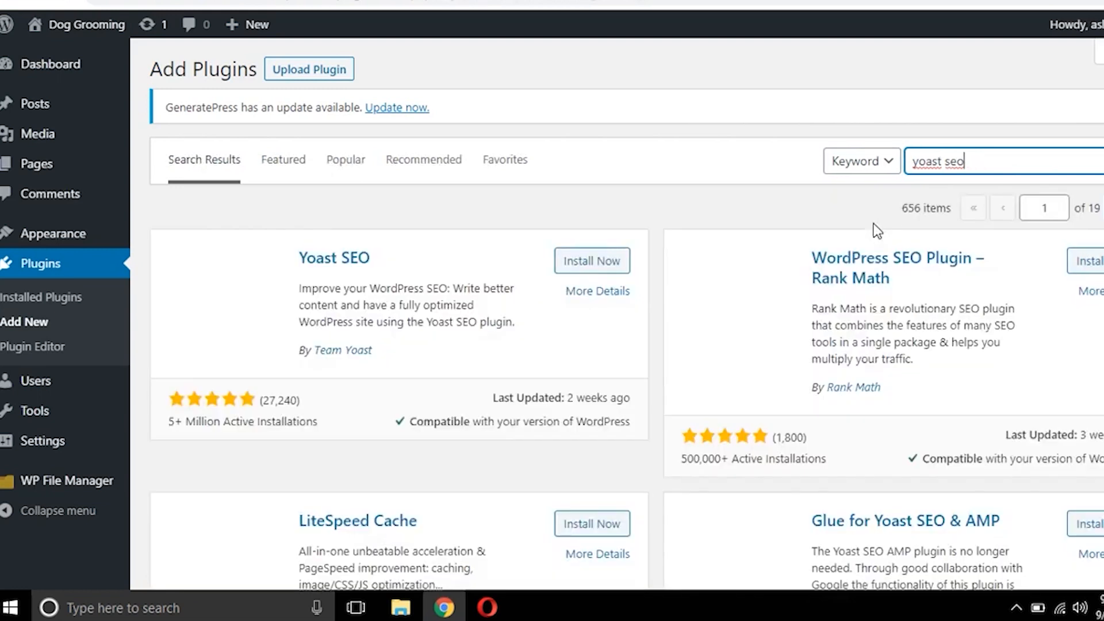
click(592, 269)
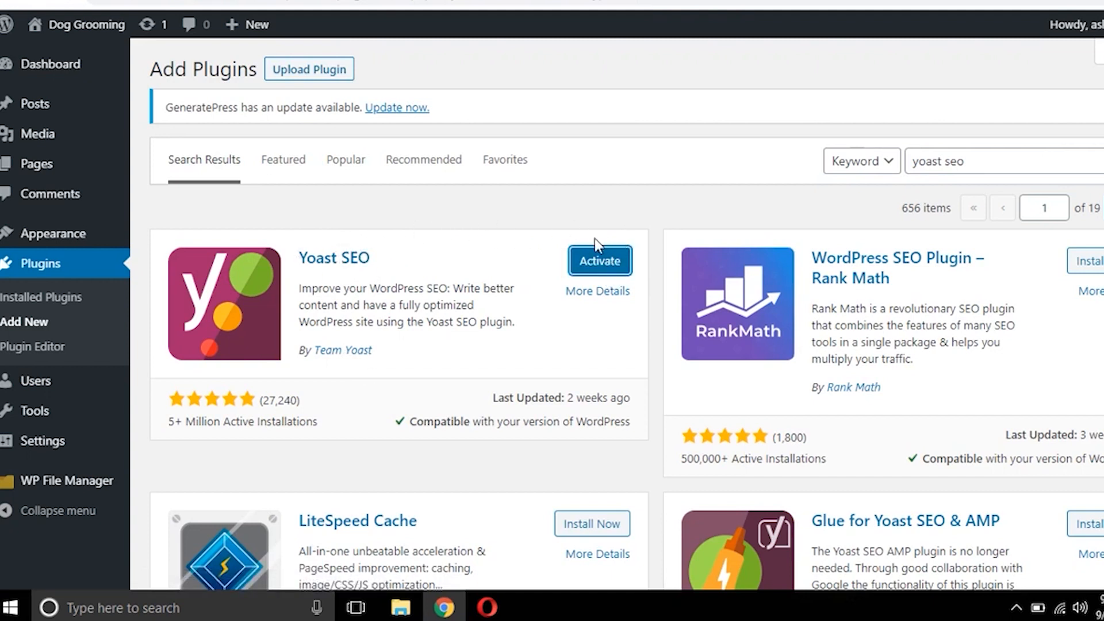
click(596, 265)
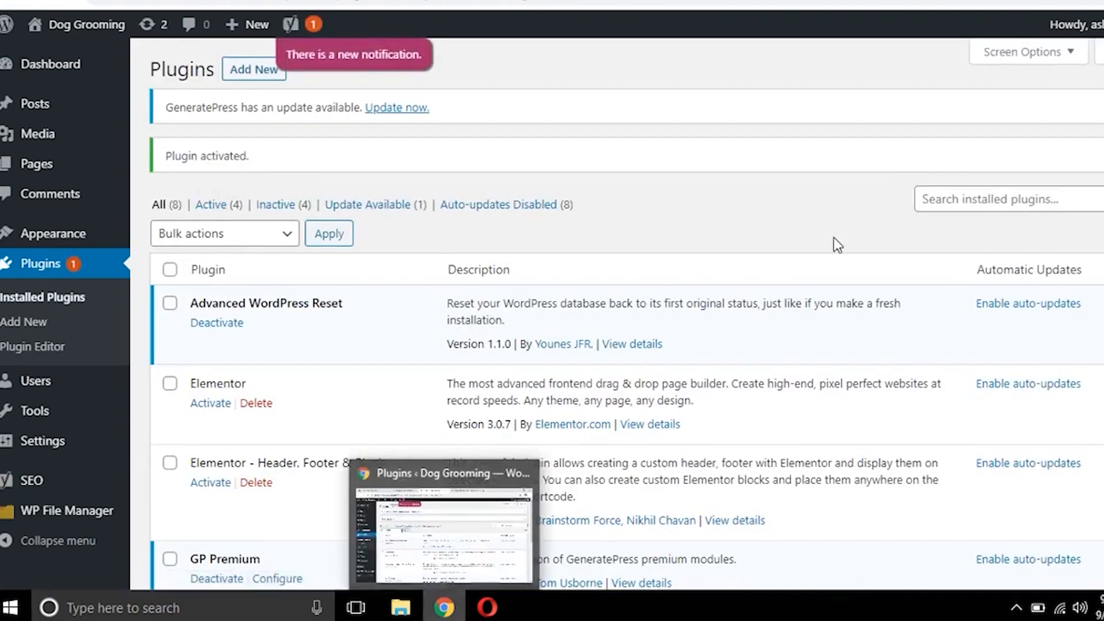
Step: Search the plugin directory for "contact form", install the Contact Form 7 plugin and activate it
mouse_move(1096, 26)
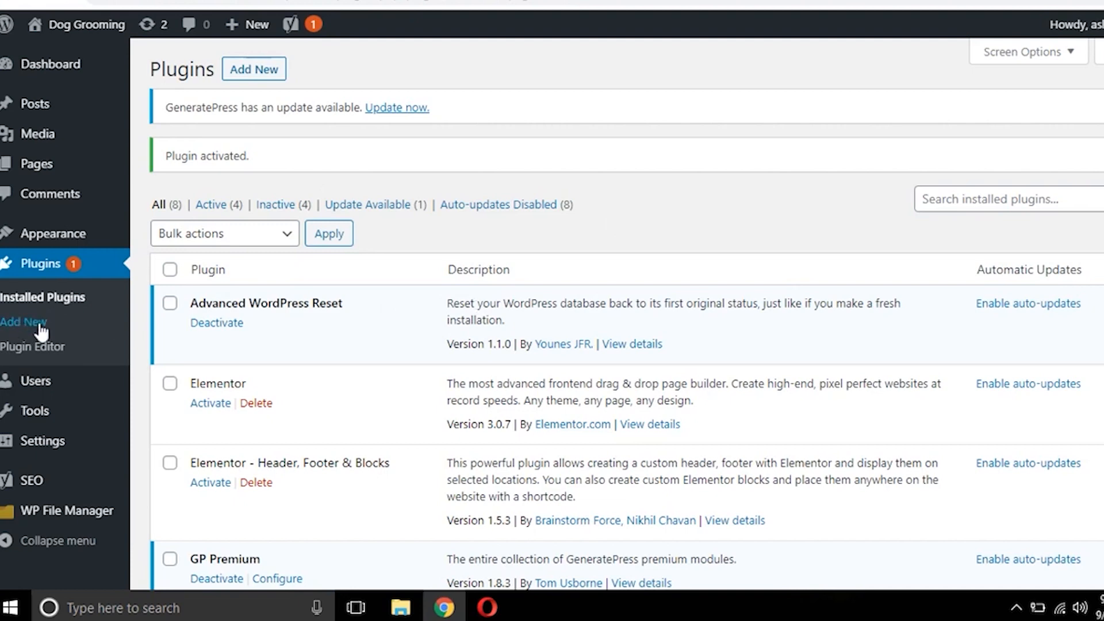
click(41, 320)
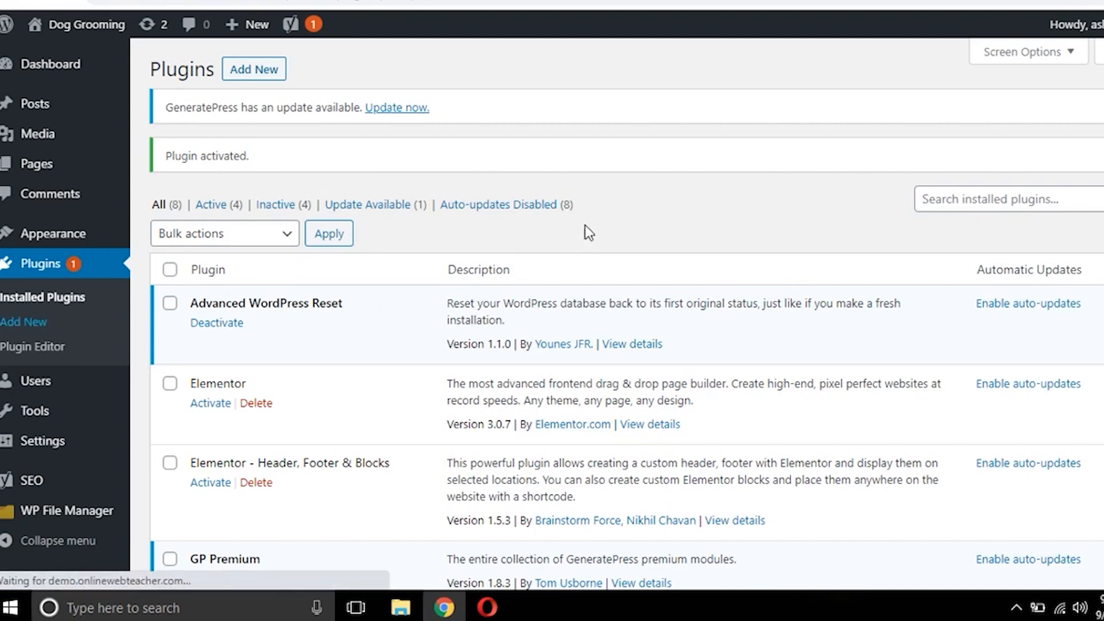
click(958, 164)
text(contact us)
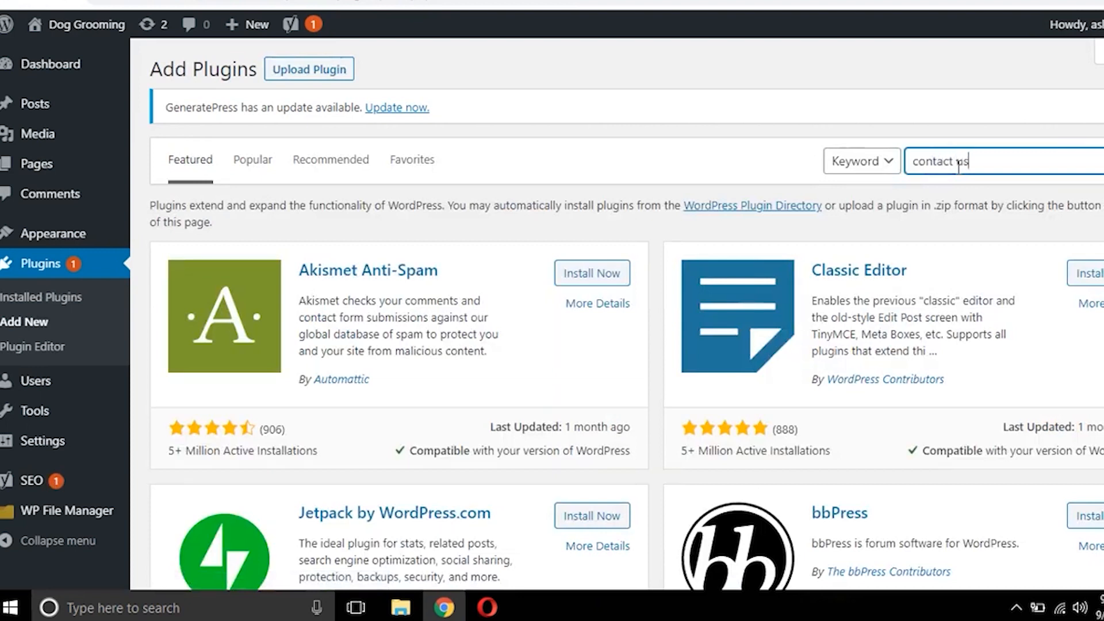
key(BackSpace)
key(BackSpace)
text(form)
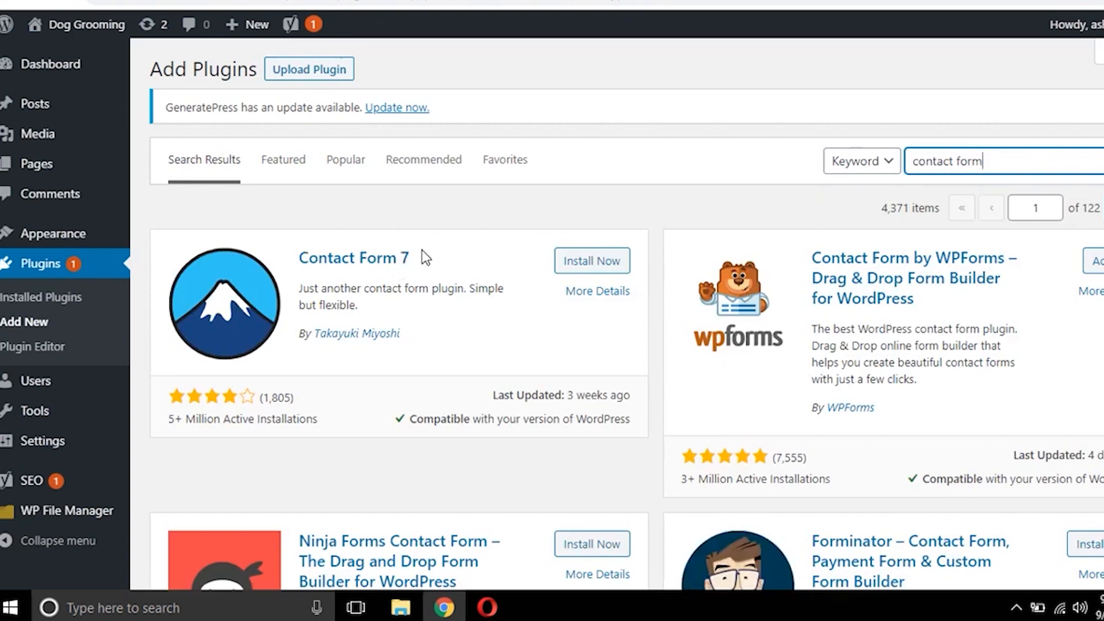
click(594, 263)
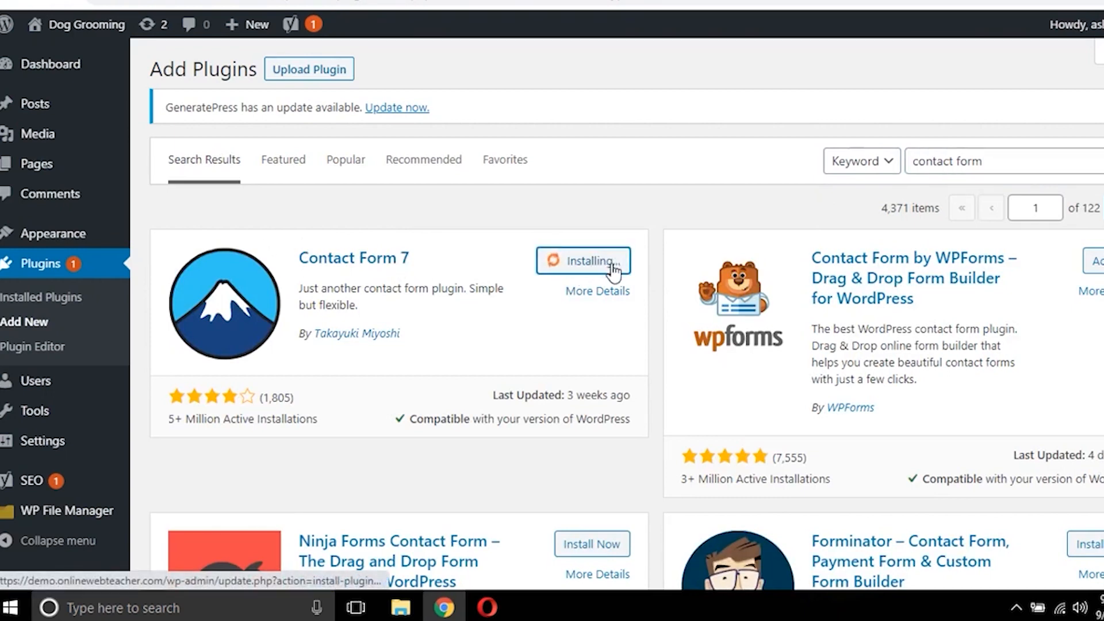
scroll(600, 283, down, 2)
scroll(600, 282, up, 2)
click(609, 263)
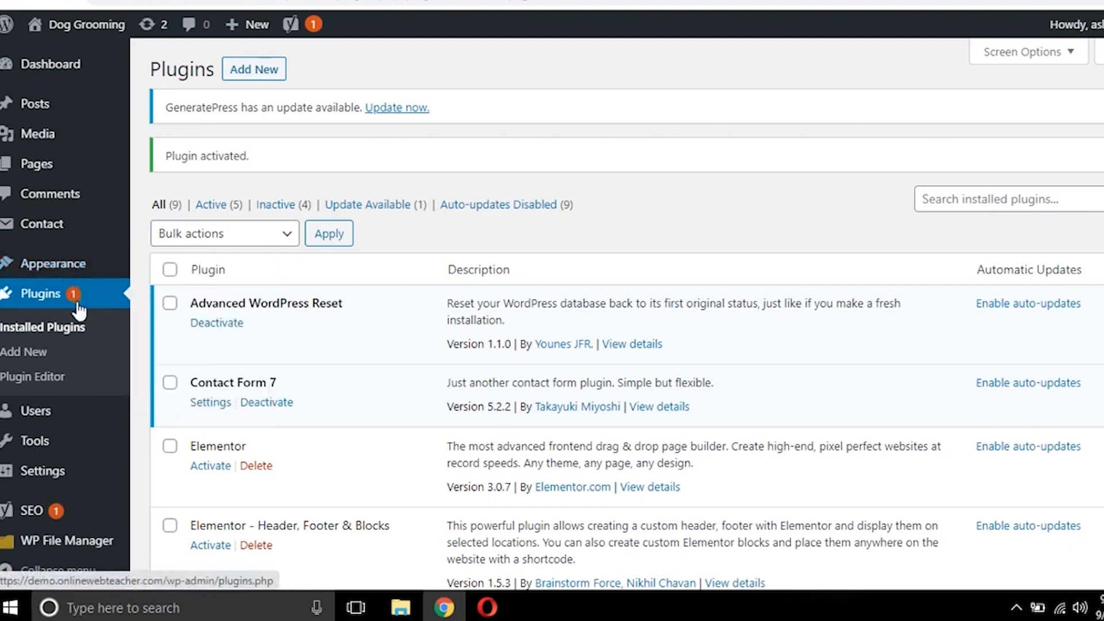
Step: Search the plugin directory for "autoptimize"
mouse_move(88, 270)
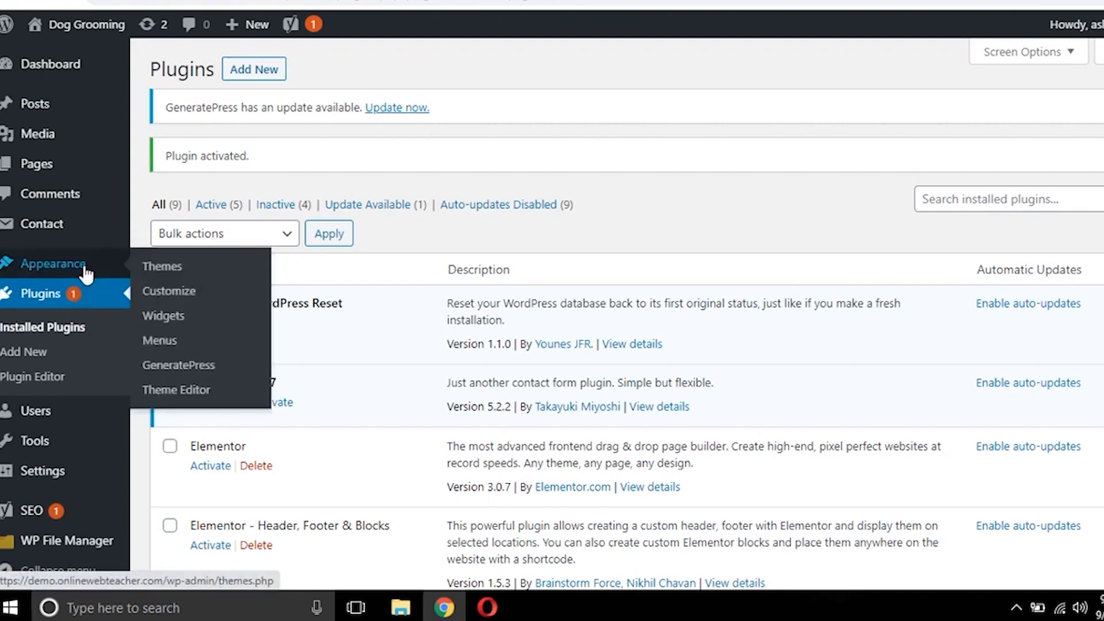
click(26, 352)
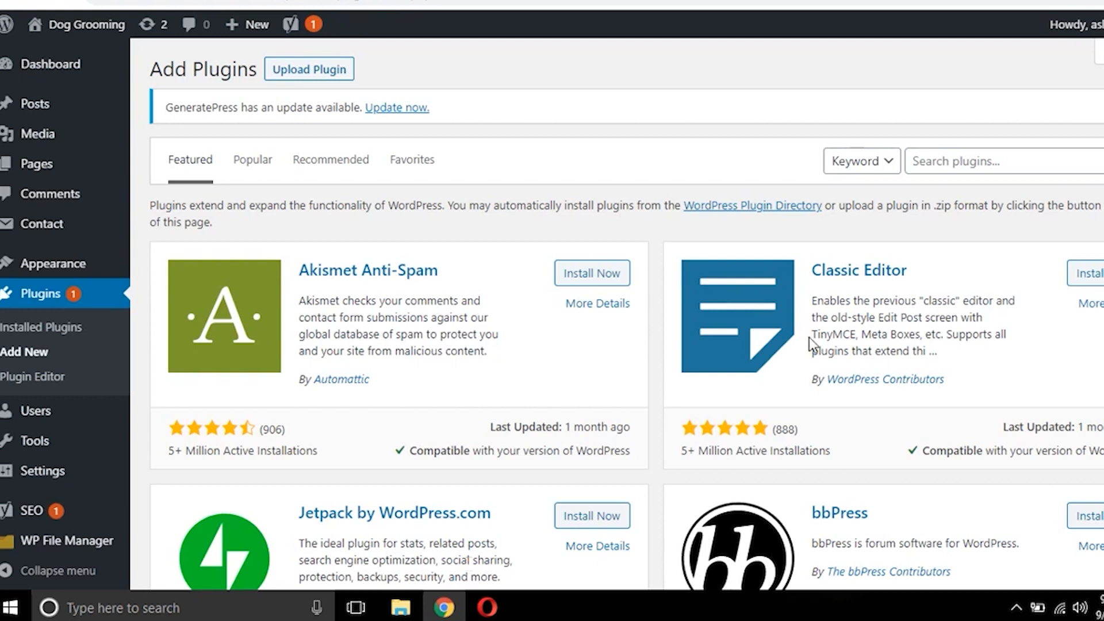
click(982, 164)
text(autoop)
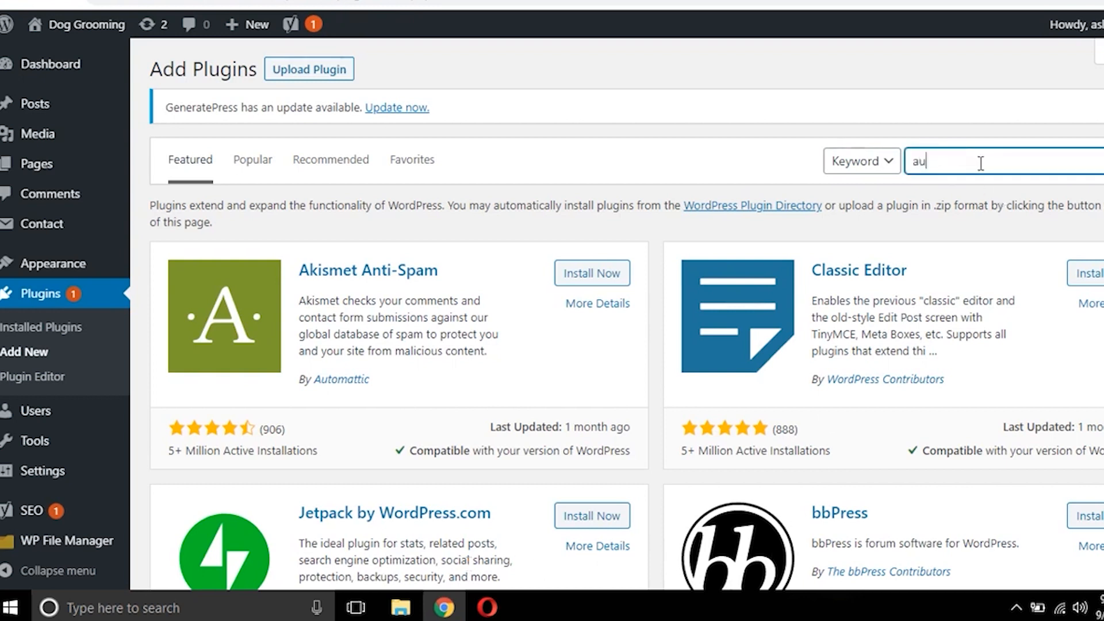
key(BackSpace)
key(BackSpace)
text(ptimize)
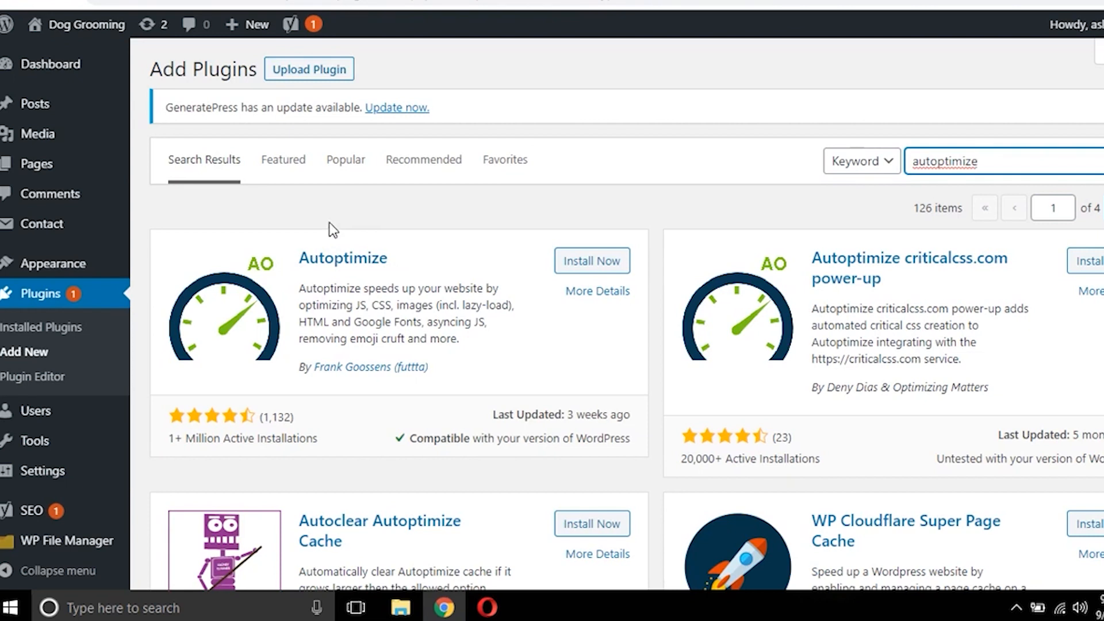
Step: Install the Autoptimize plugin, activate it and check the list of installed plugins
click(584, 264)
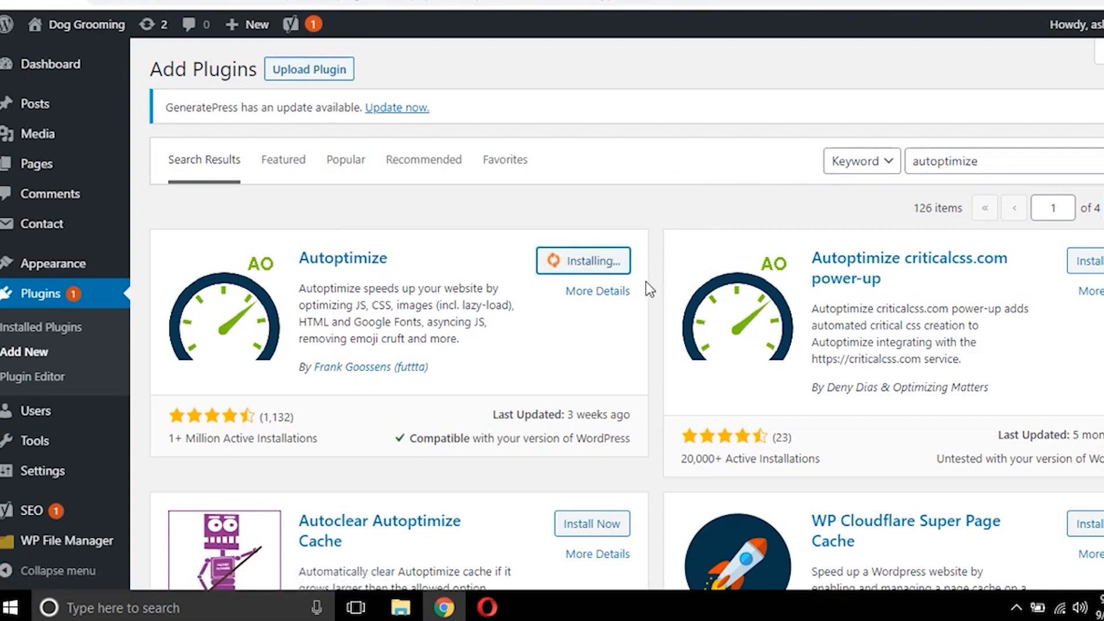
click(612, 270)
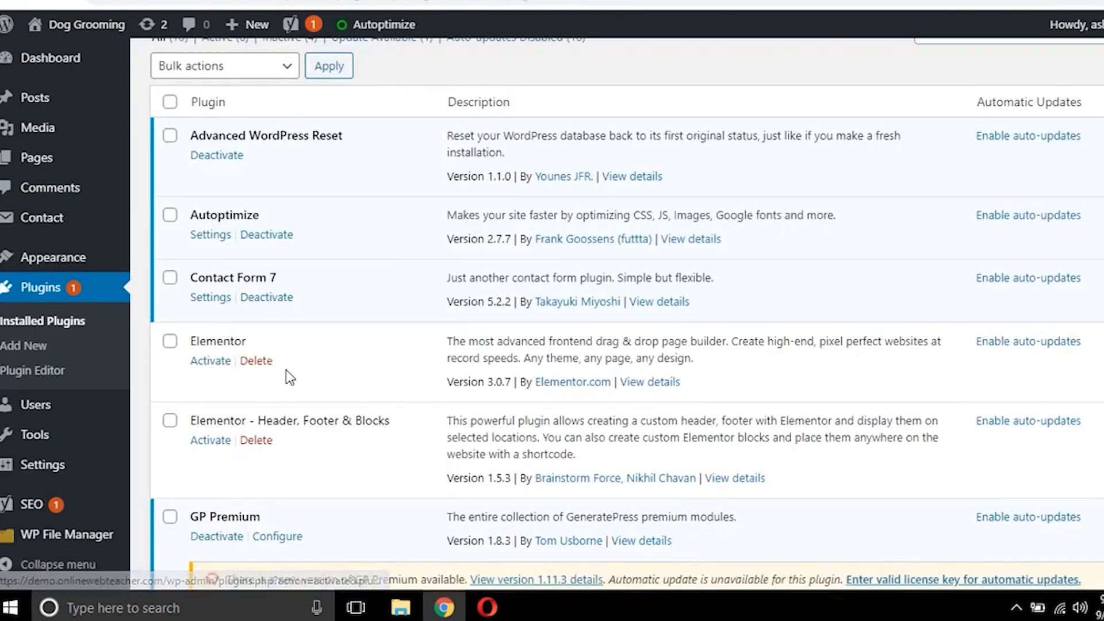
scroll(293, 362, down, 3)
scroll(307, 352, down, 5)
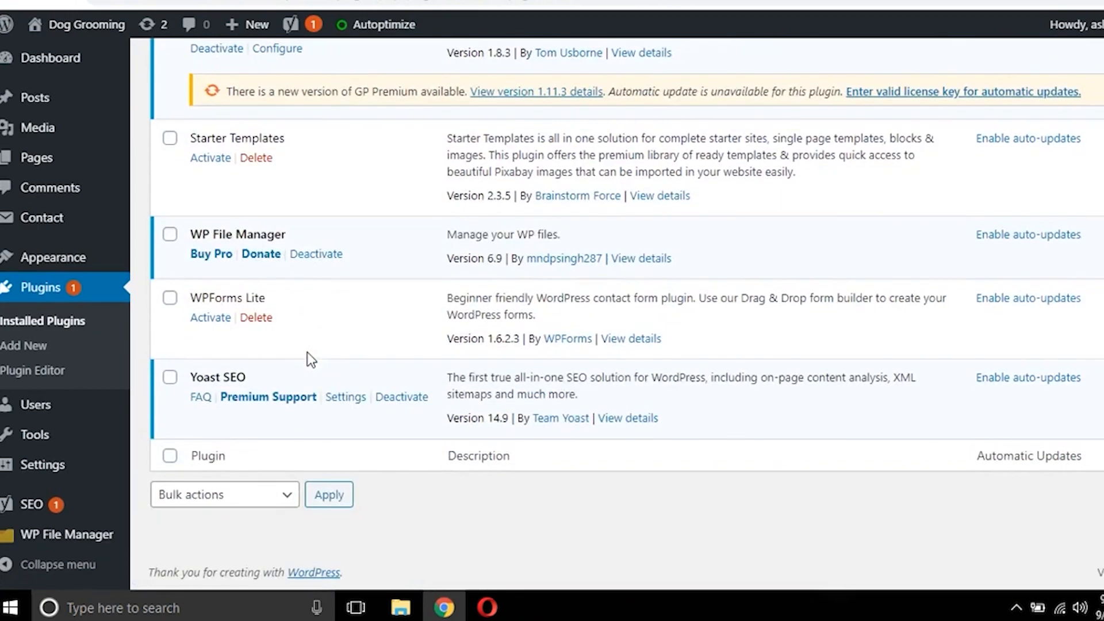
scroll(308, 291, up, 10)
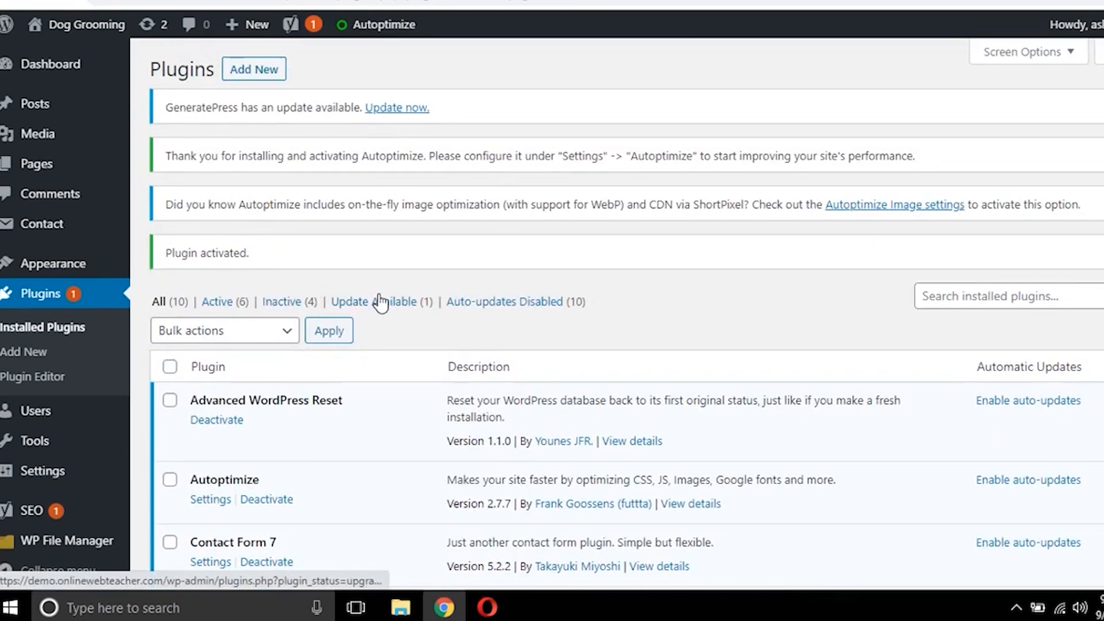
Step: View the live site's homepage and examine its navigation menu, blog post, sidebar widget and footer widgets
click(87, 24)
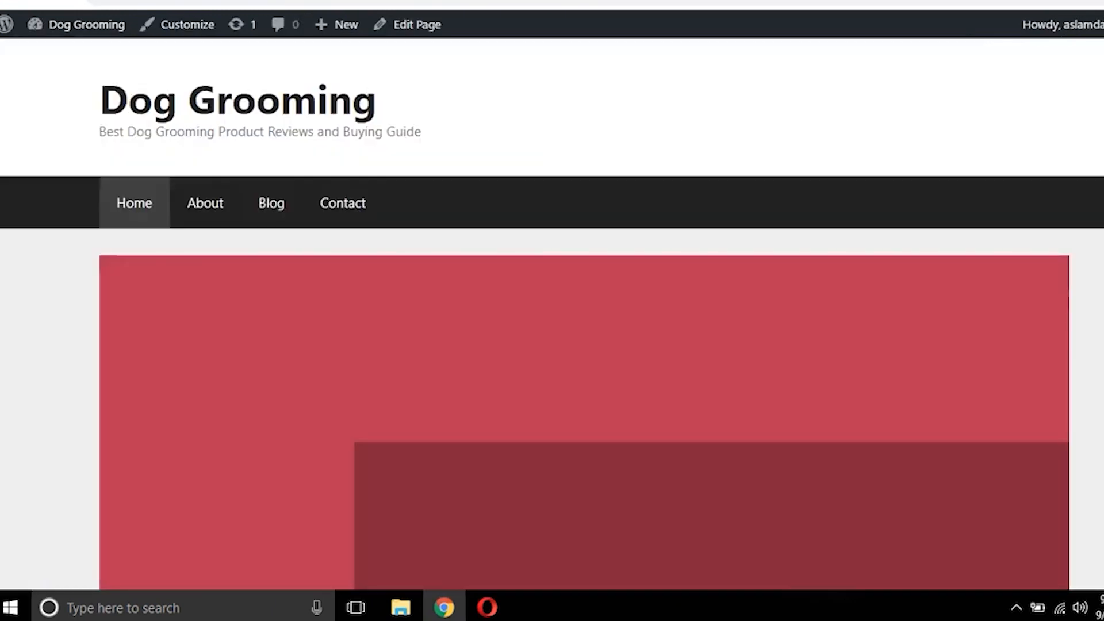
click(143, 106)
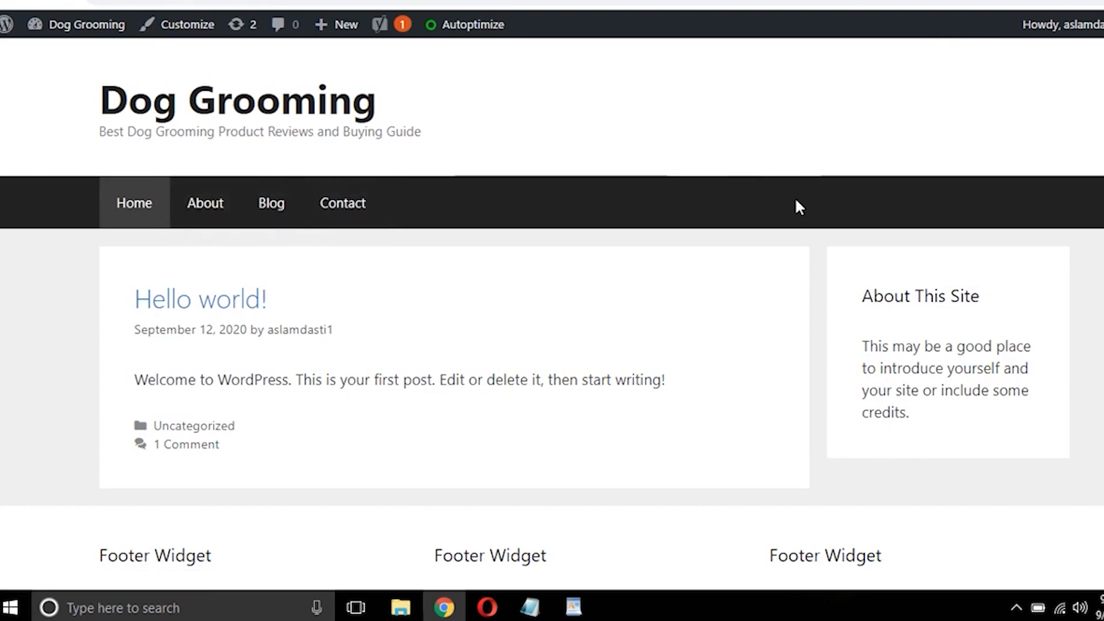
scroll(796, 205, down, 4)
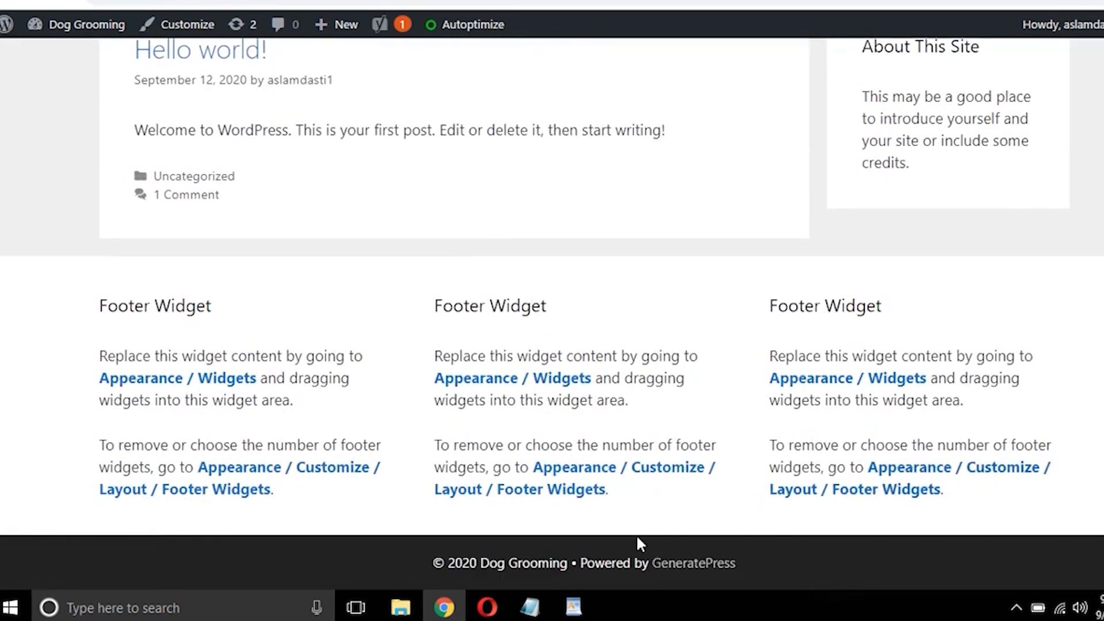
scroll(796, 460, up, 4)
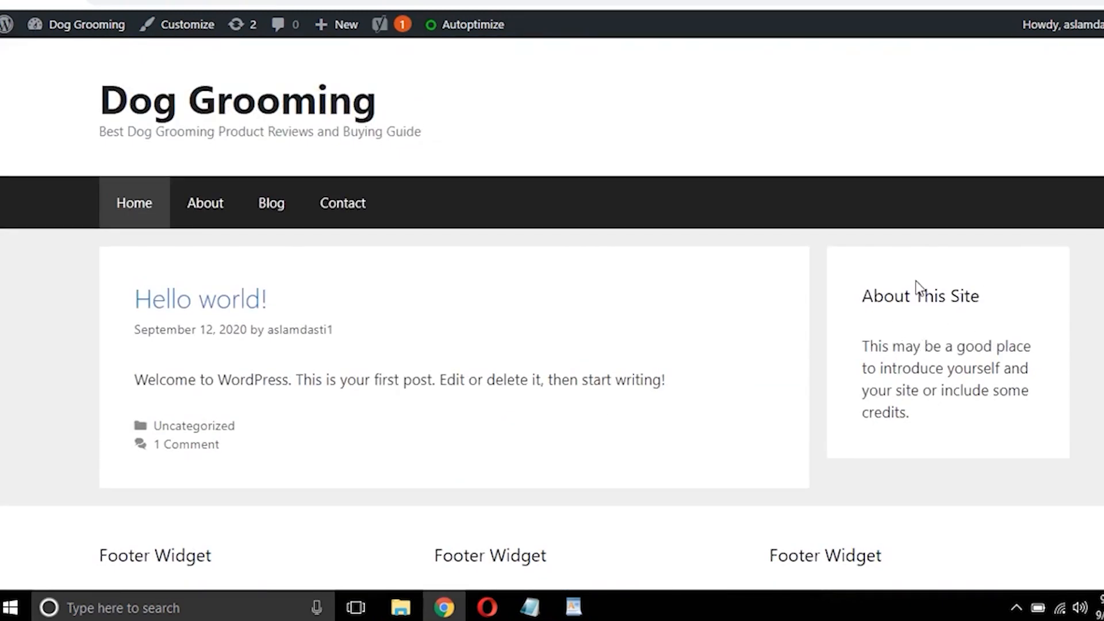
drag(854, 291, 1012, 317)
click(963, 324)
click(431, 2)
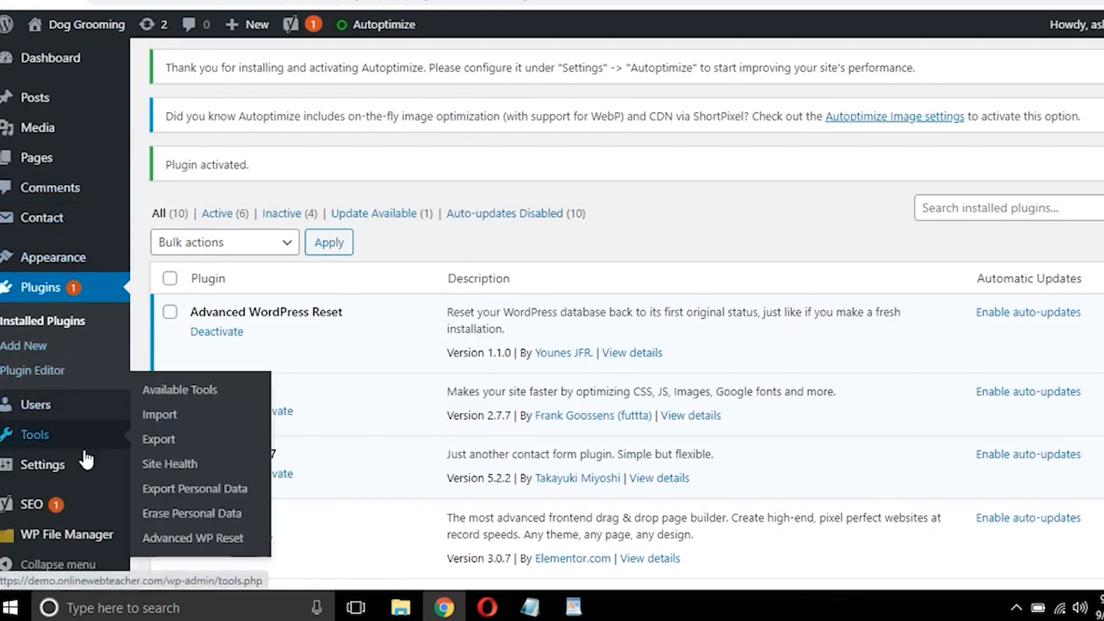
Step: Open the site's menu editor and examine the available menus and the Primary menu's structure
mouse_move(89, 265)
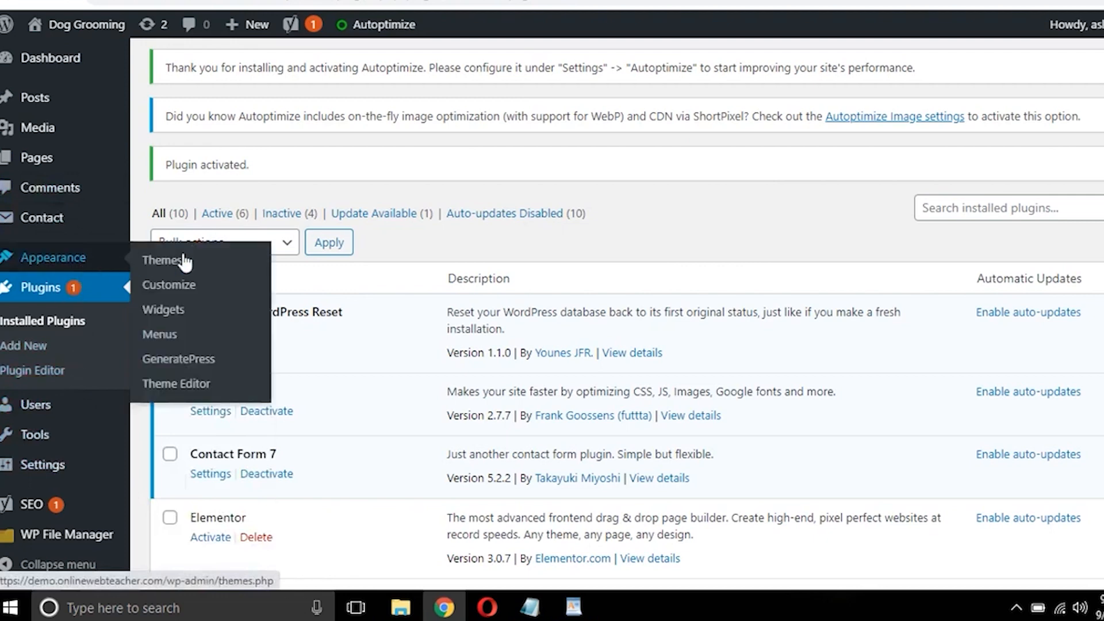
click(164, 337)
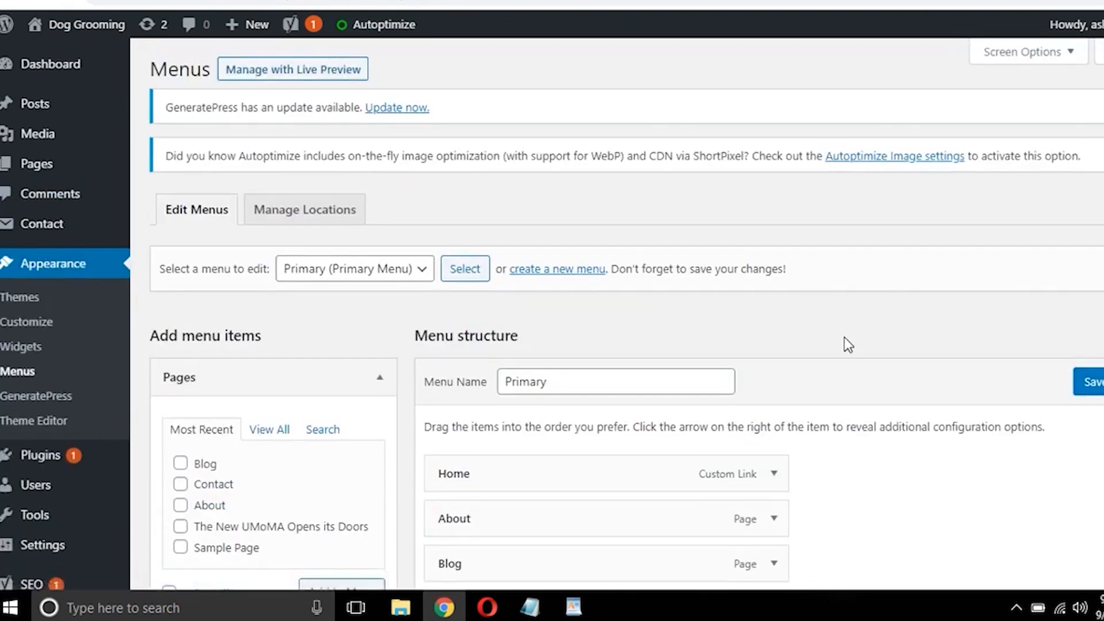
scroll(844, 338, down, 4)
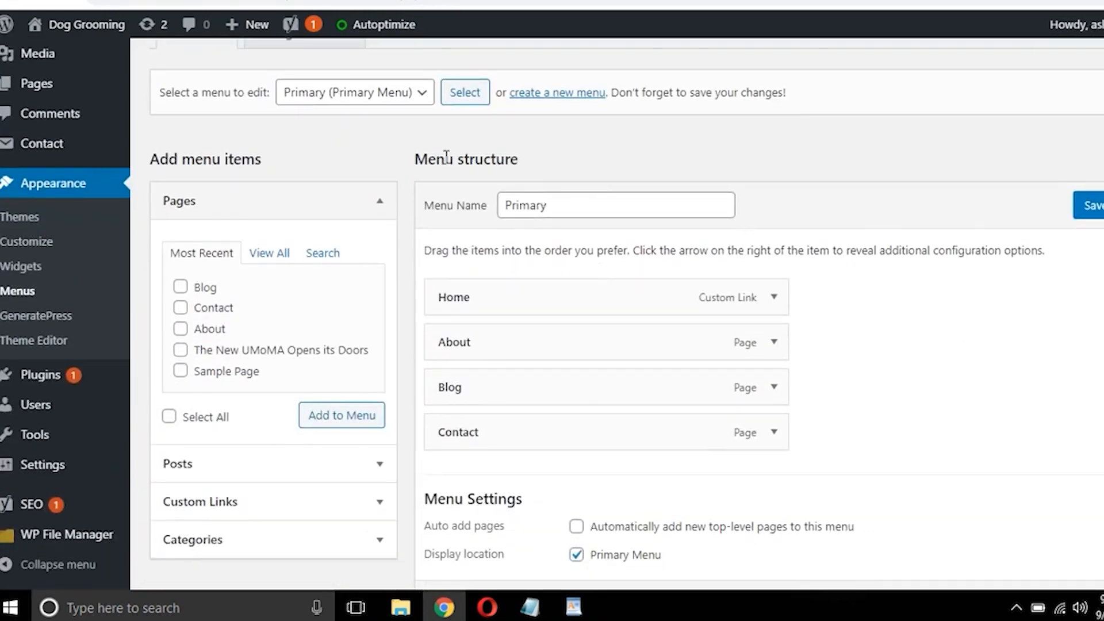
click(395, 92)
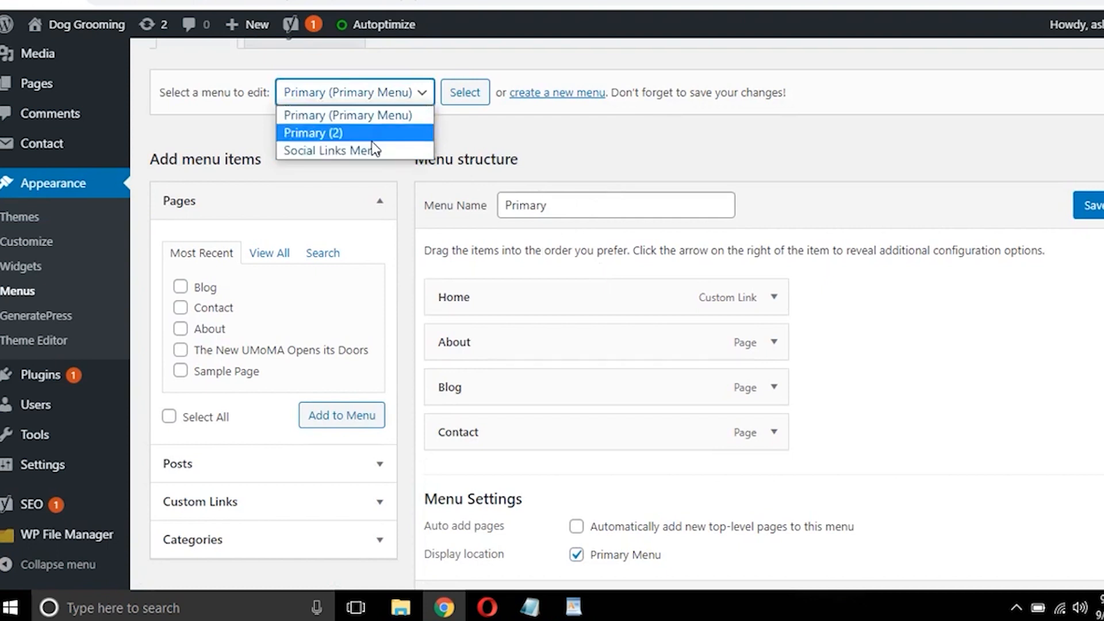
click(564, 151)
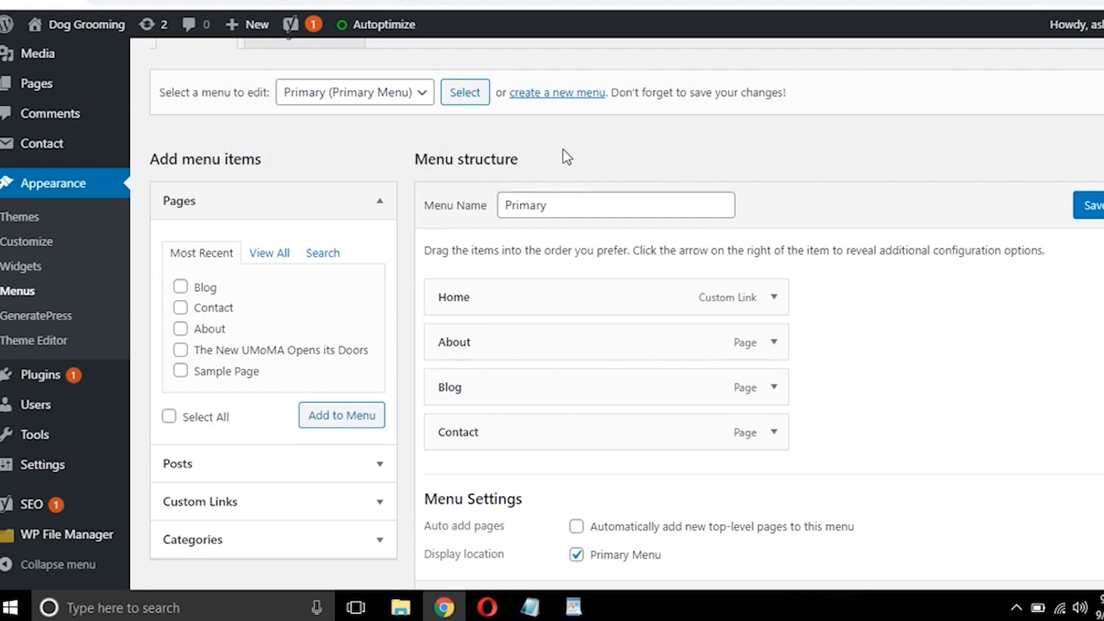
click(582, 205)
scroll(831, 282, down, 2)
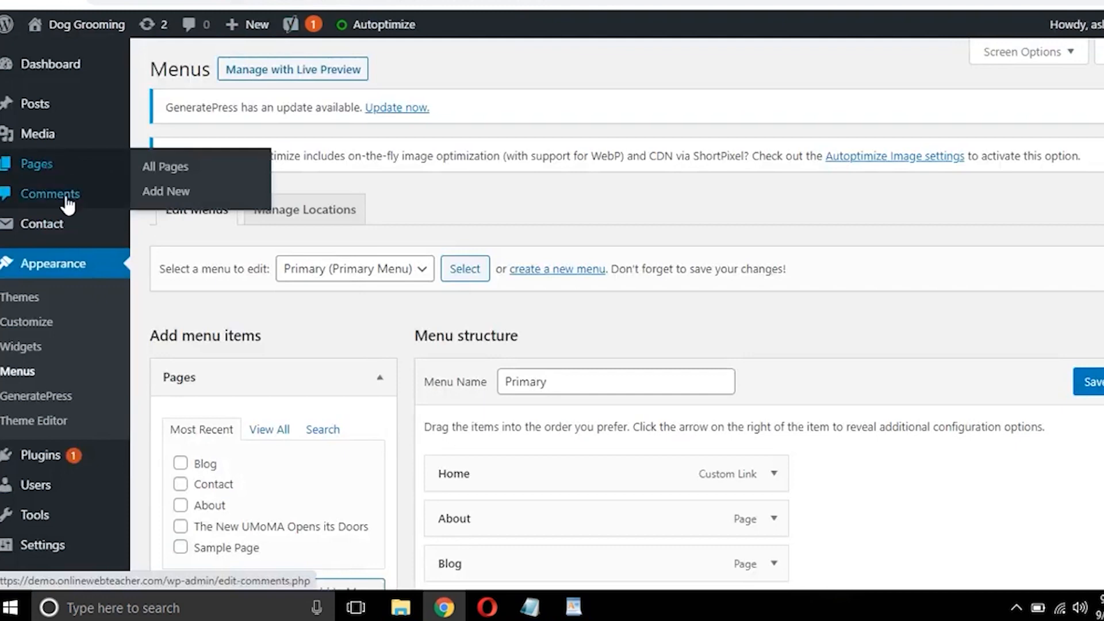
Step: Open the post categories and add a category named "Grooming", taking the name from the Notepad list
mouse_move(40, 106)
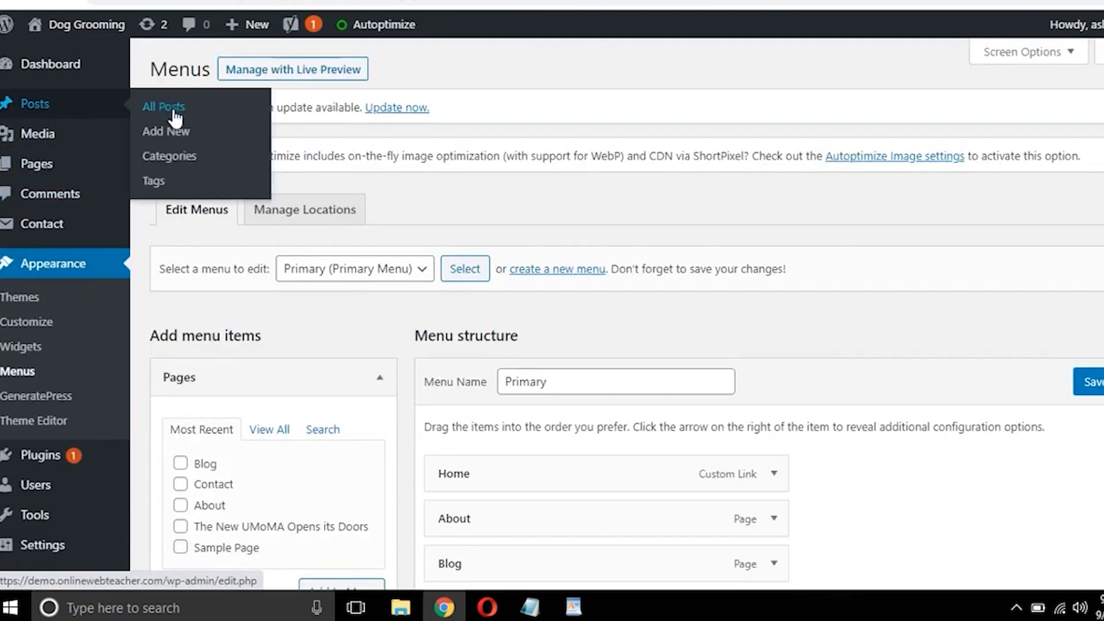
click(161, 160)
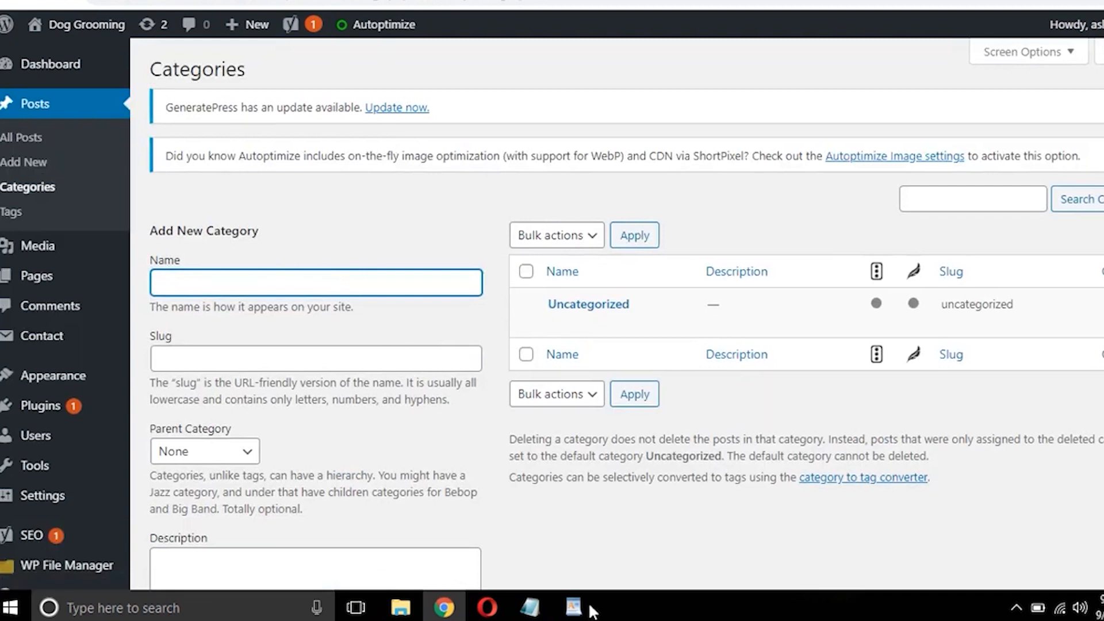
click(530, 607)
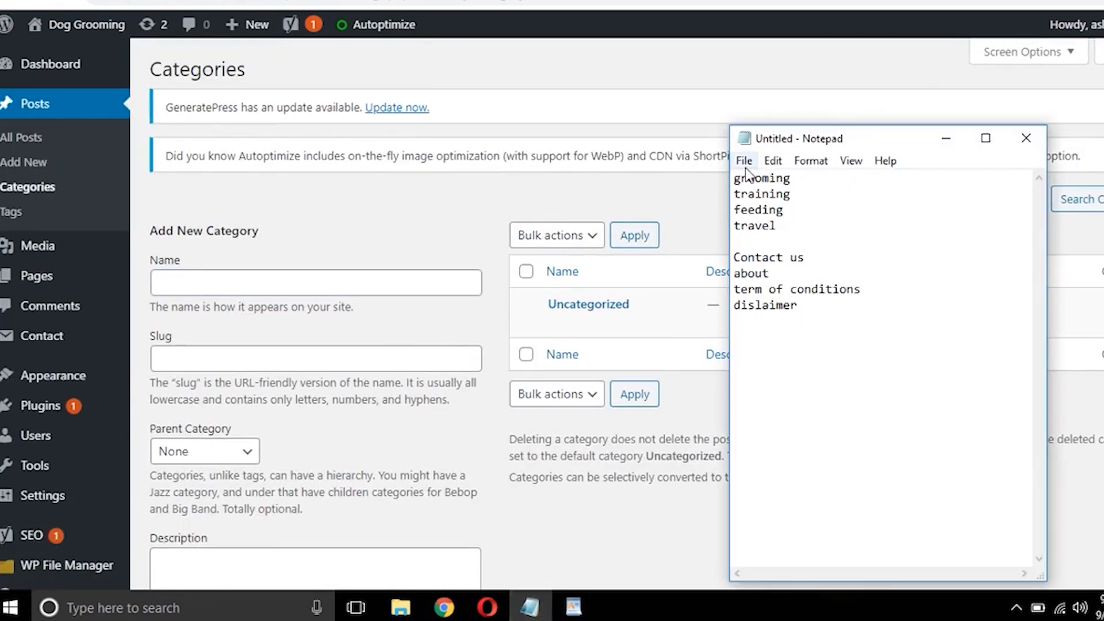
drag(735, 178, 796, 179)
key(ctrl+c)
click(279, 276)
key(ctrl+v)
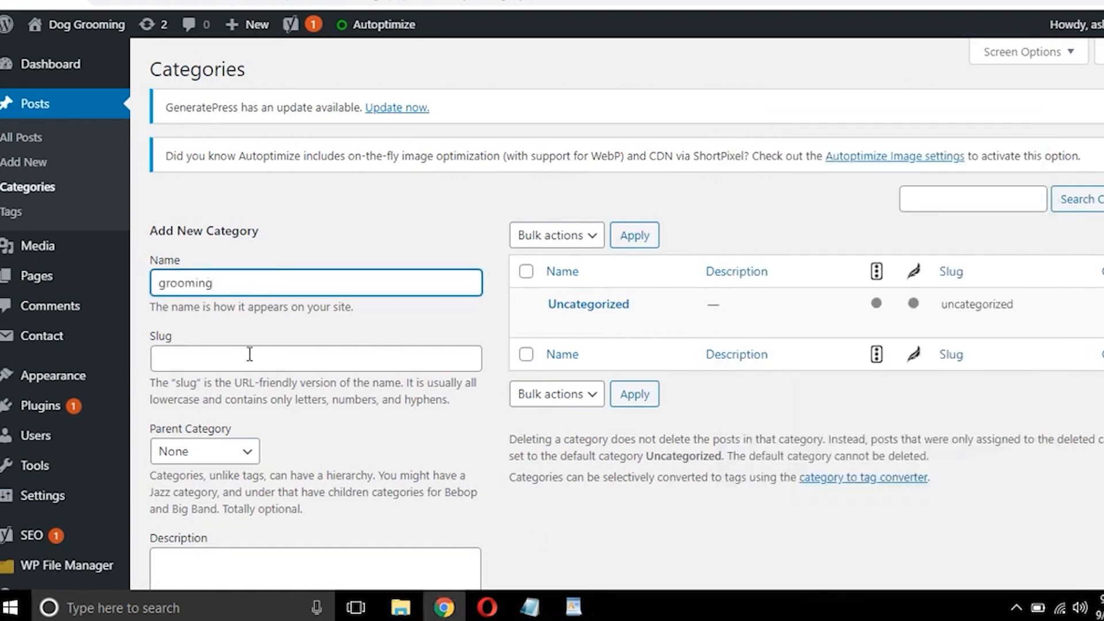
scroll(363, 411, down, 3)
click(163, 107)
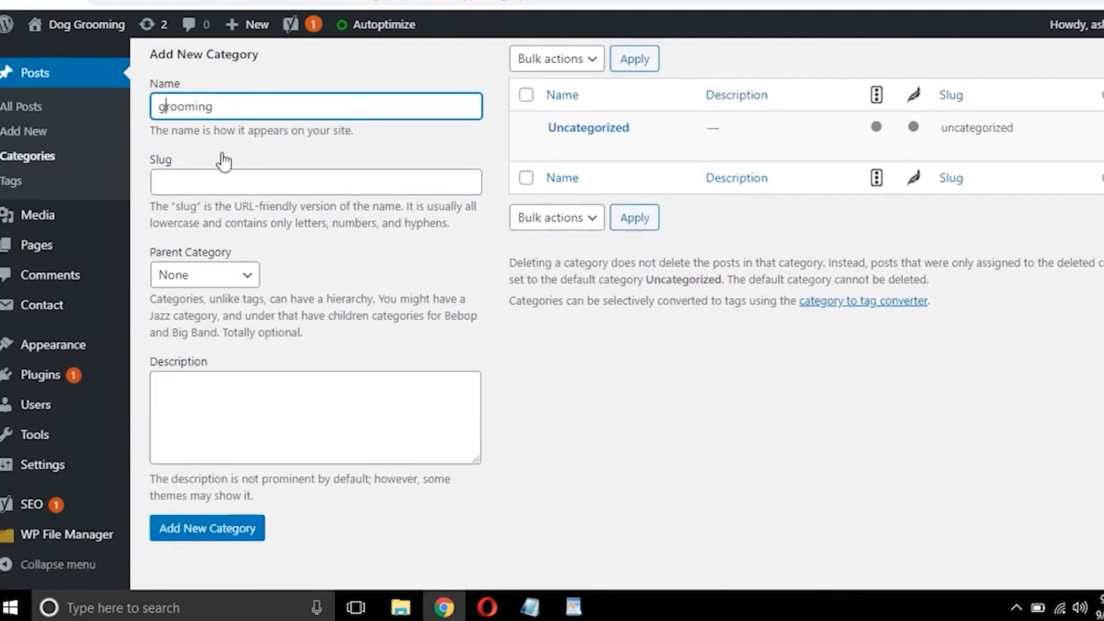
key(BackSpace)
text(G)
click(214, 535)
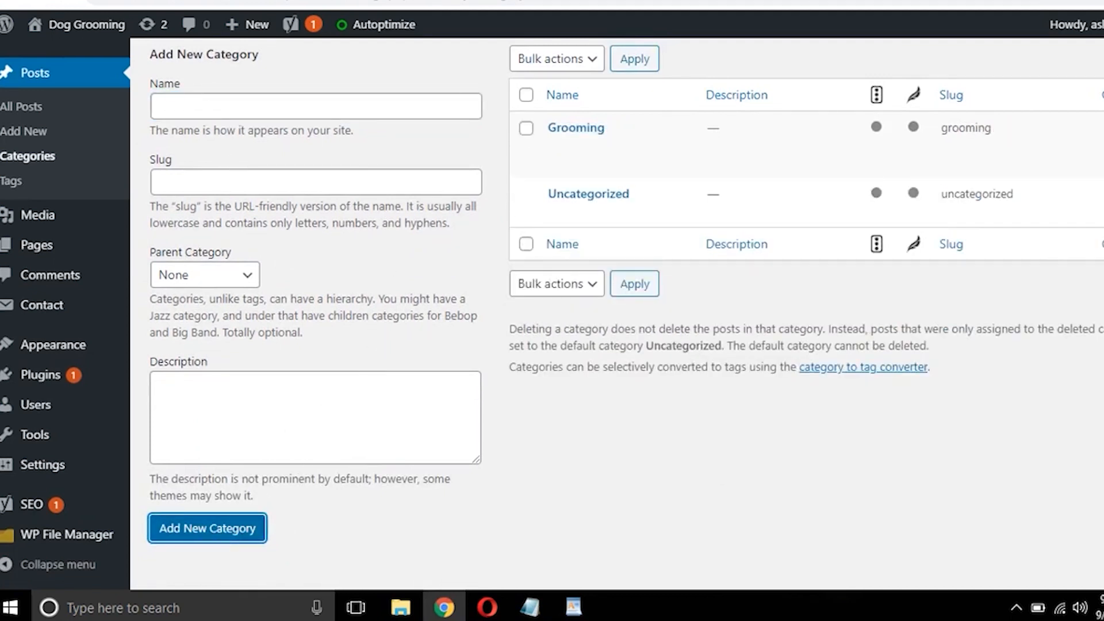
Step: Add a post category named "Training", taking the name from the Notepad list and capitalizing it
click(529, 607)
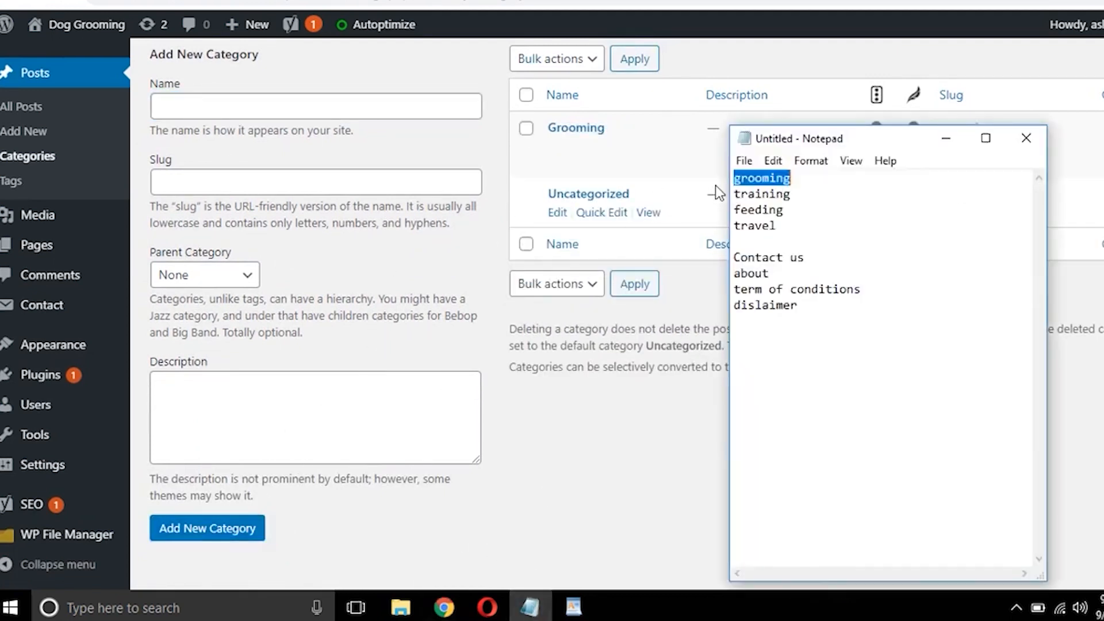
drag(737, 195, 797, 199)
key(ctrl+c)
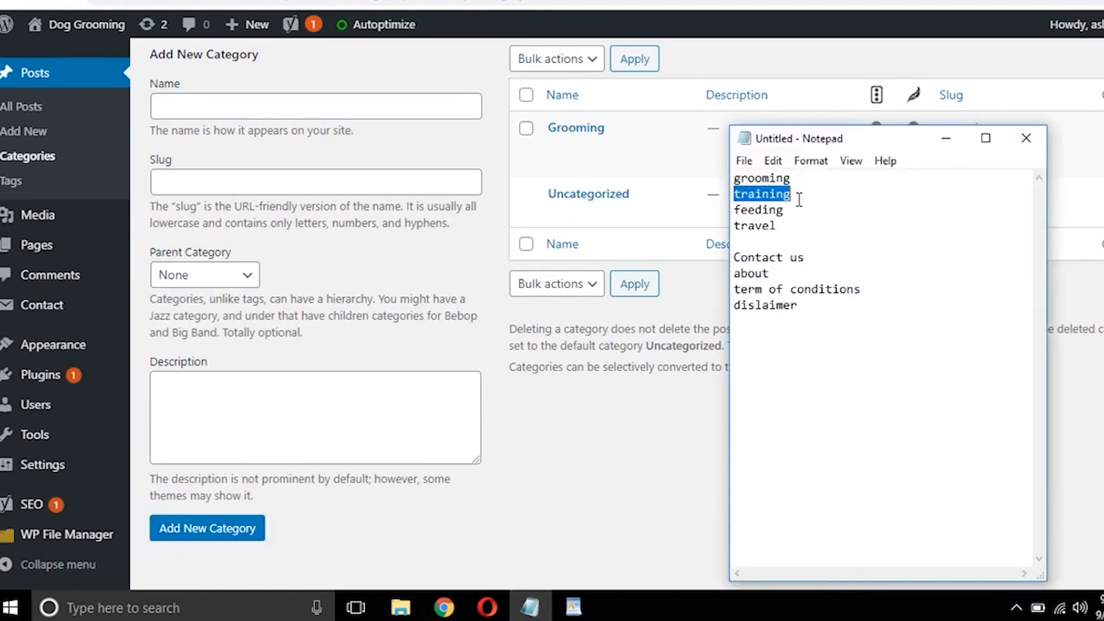
click(223, 110)
key(ctrl+v)
key(Home)
key(Delete)
text(T)
click(211, 532)
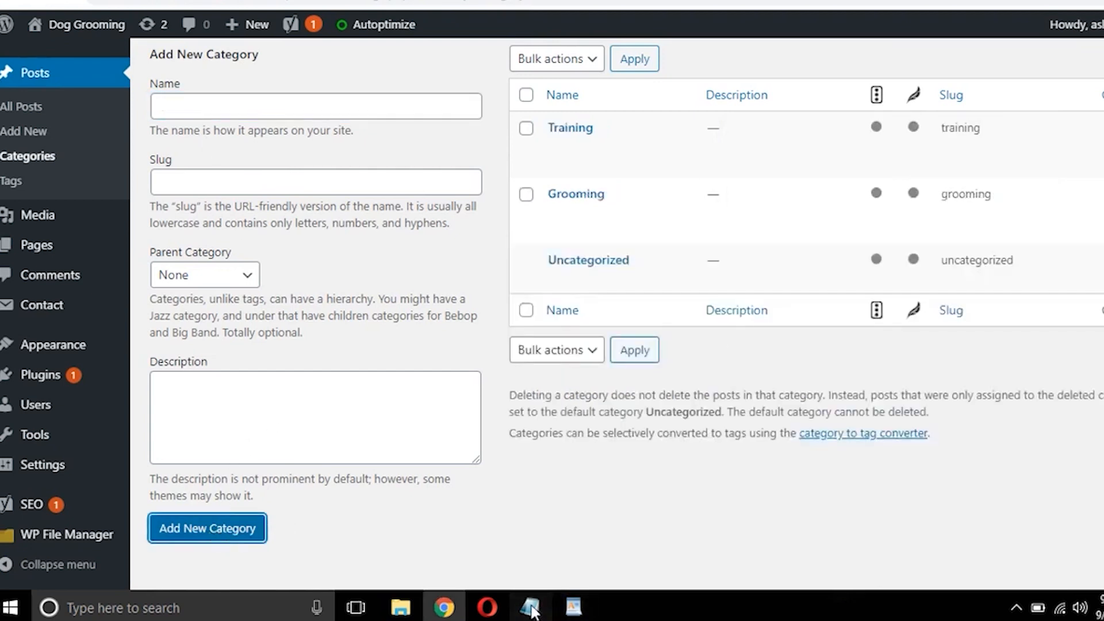
Step: Add the remaining post categories "Feeding" and "Travel" from the Notepad list
click(531, 608)
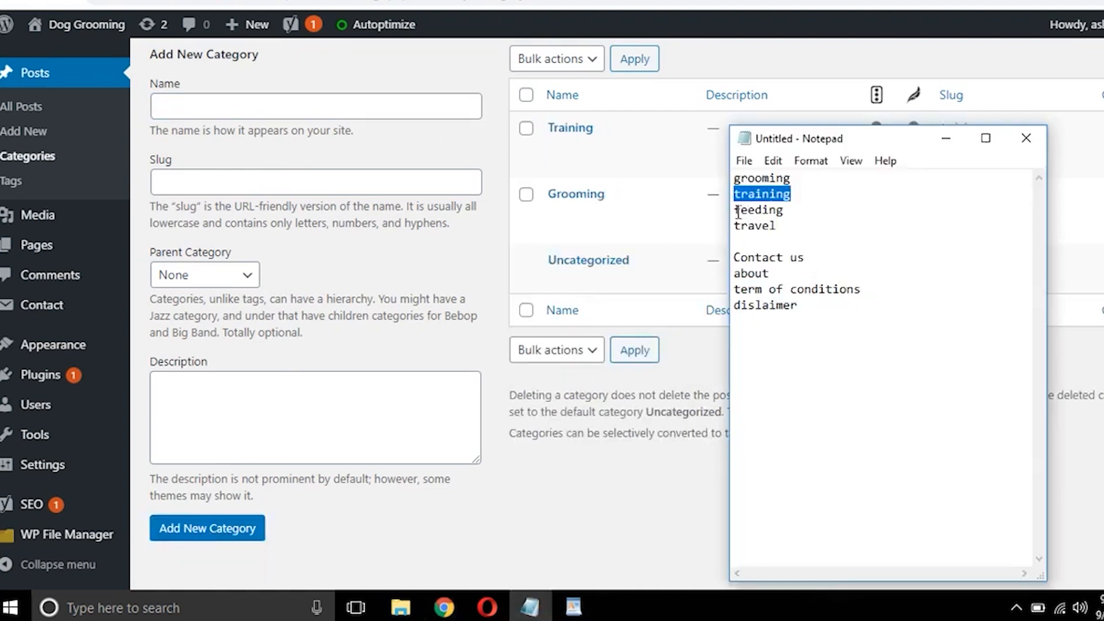
drag(735, 210, 784, 210)
key(ctrl+c)
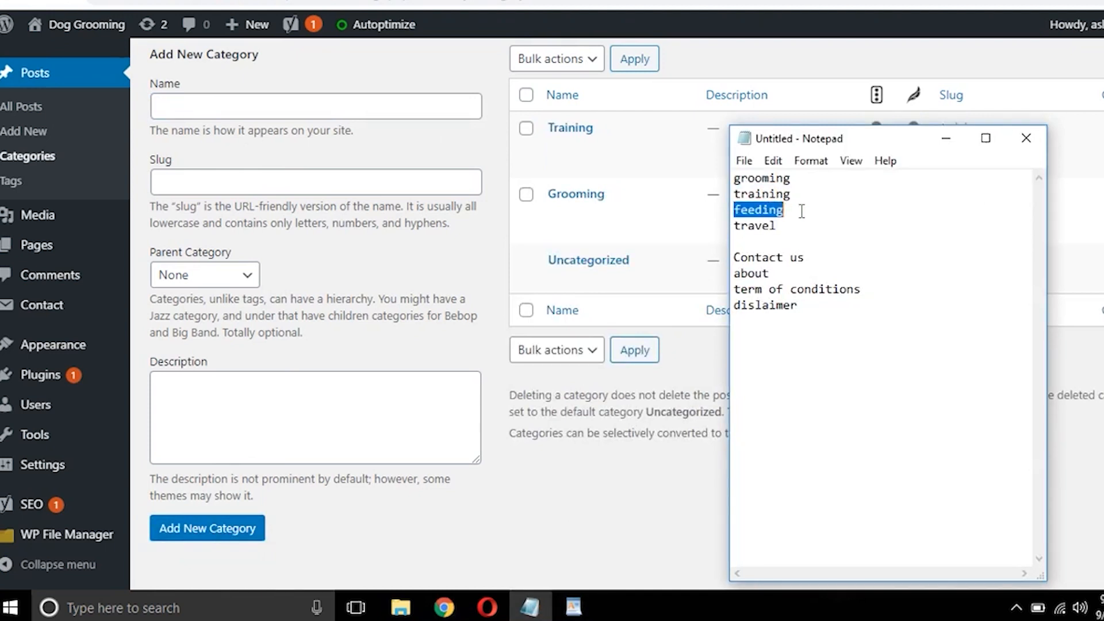
click(234, 105)
key(ctrl+v)
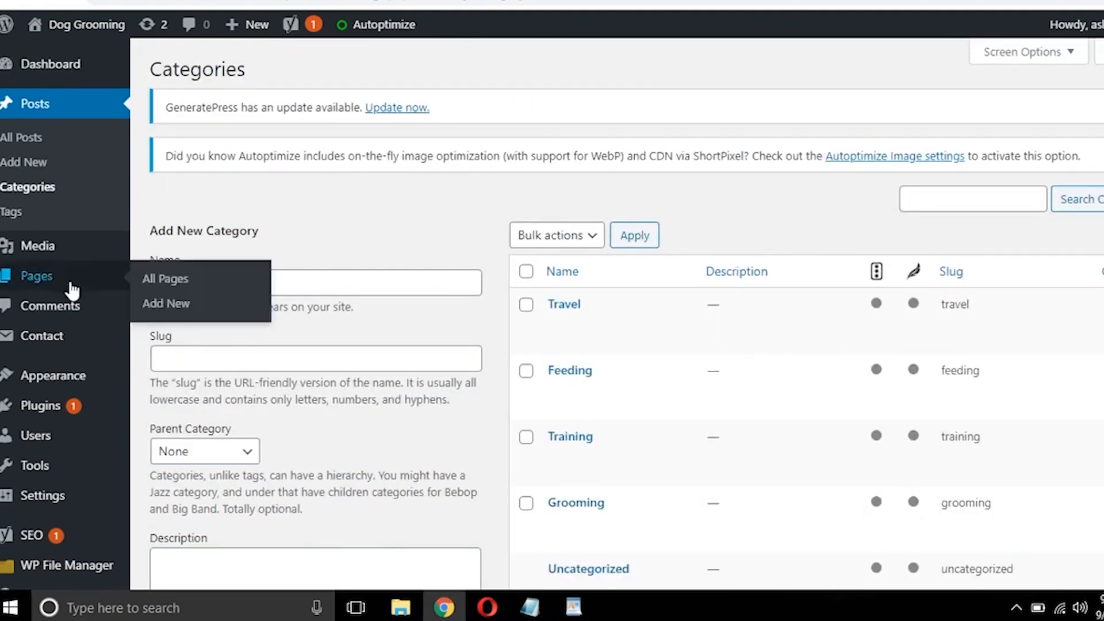
Step: Add the Feeding, Grooming, Training and Travel categories to the Primary menu
mouse_move(69, 378)
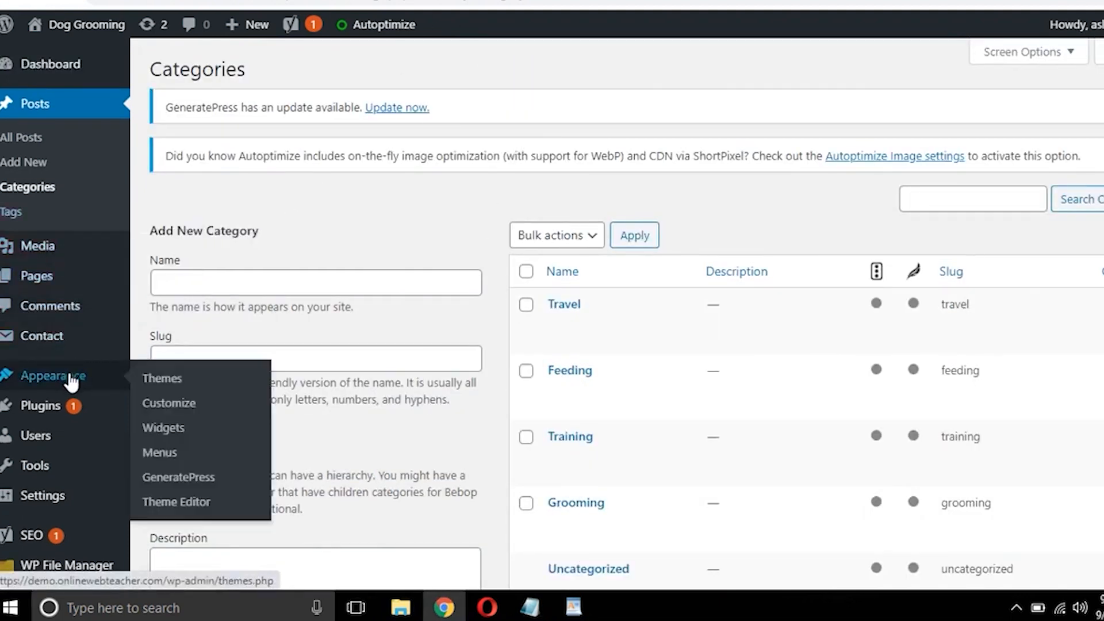
click(167, 462)
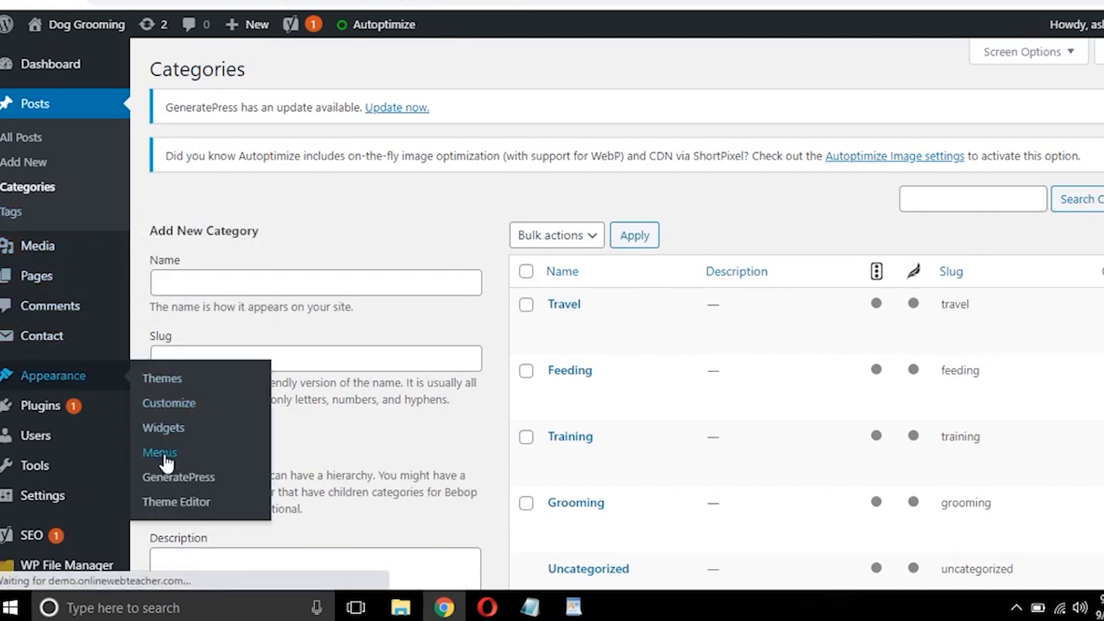
scroll(560, 389, down, 3)
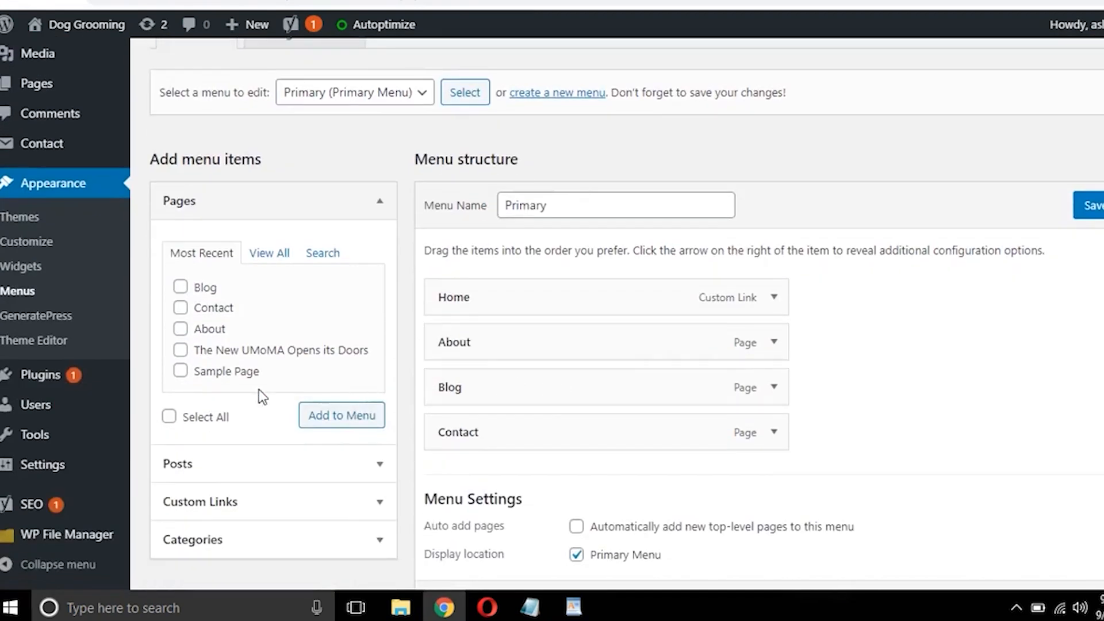
scroll(289, 404, down, 2)
click(255, 432)
scroll(325, 405, down, 4)
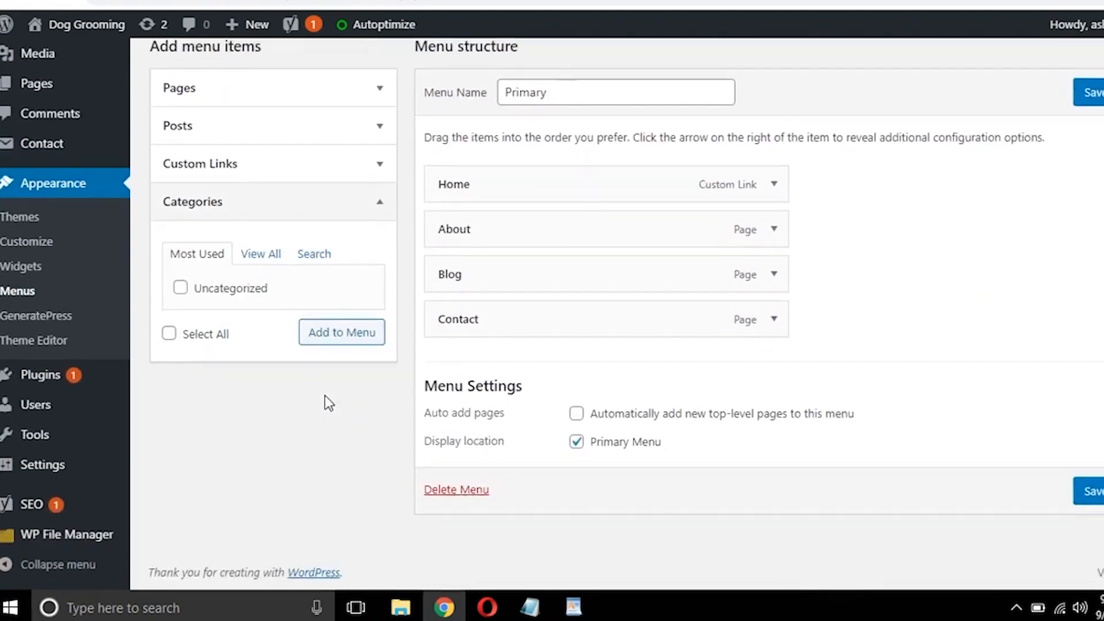
click(266, 253)
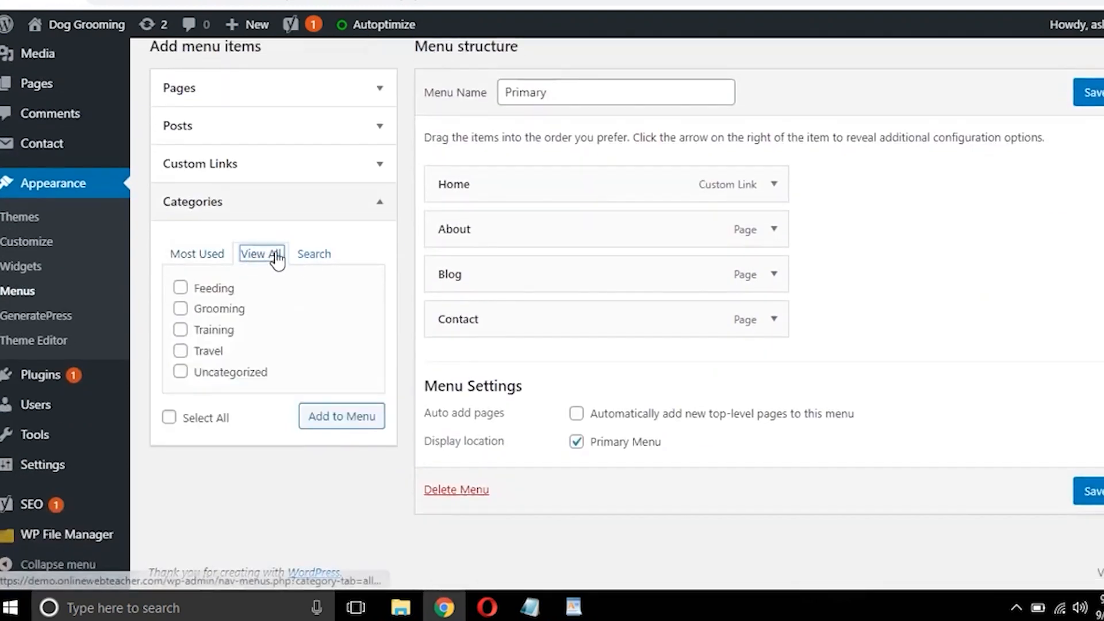
click(180, 288)
click(180, 308)
click(180, 329)
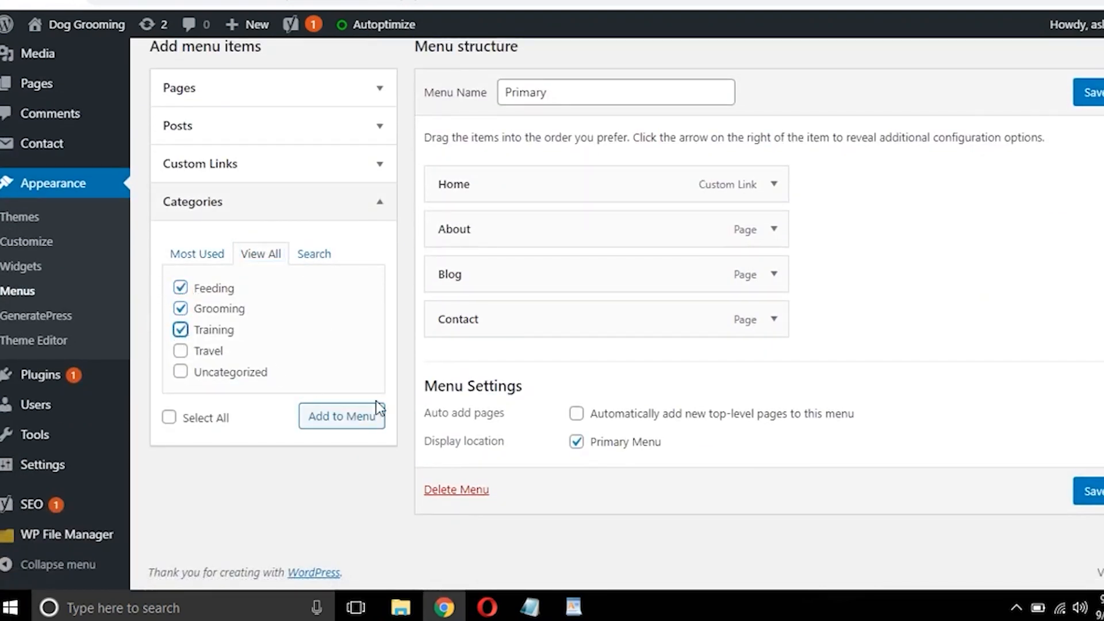
click(180, 352)
click(342, 417)
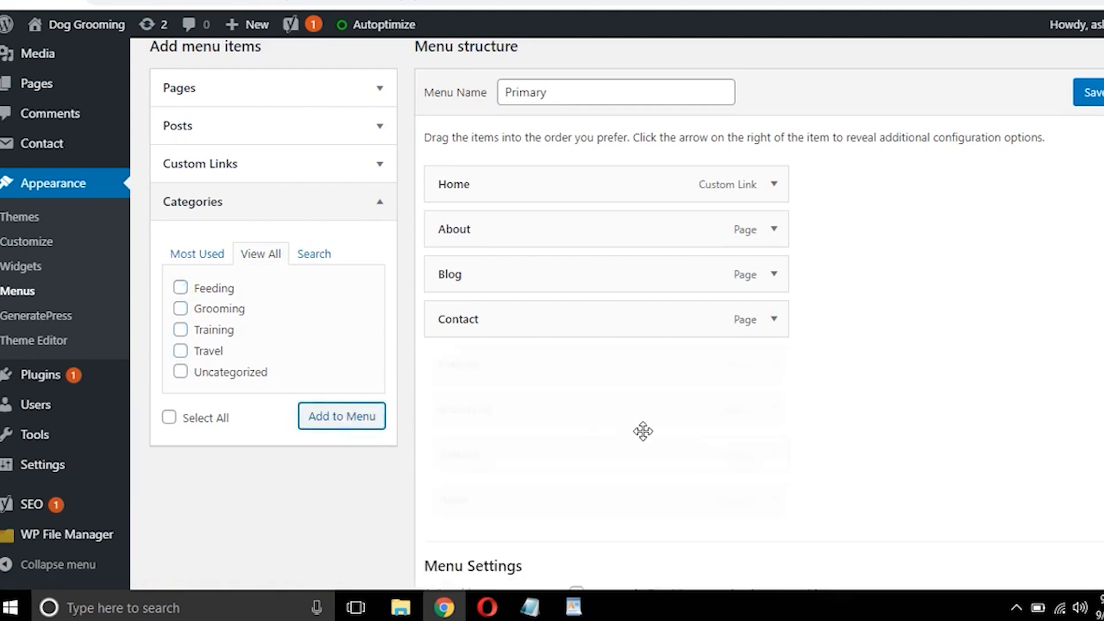
Step: Reorder the Primary menu so that Feeding, Grooming, Training and Travel follow directly after Home
drag(524, 349, 527, 243)
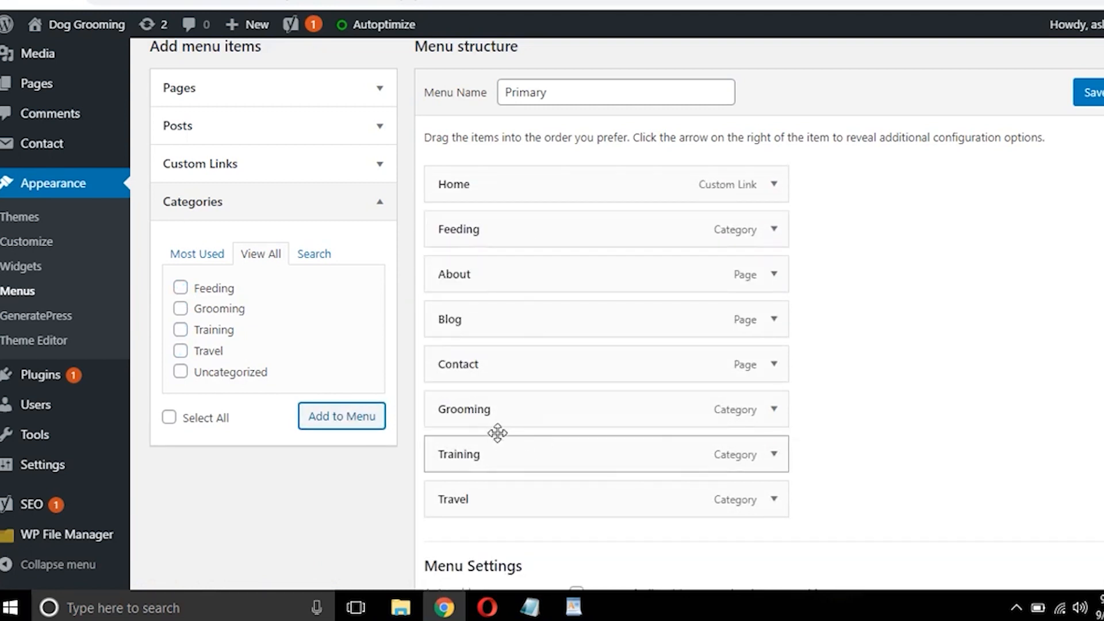
drag(491, 419, 495, 287)
drag(533, 320, 504, 275)
drag(476, 454, 477, 313)
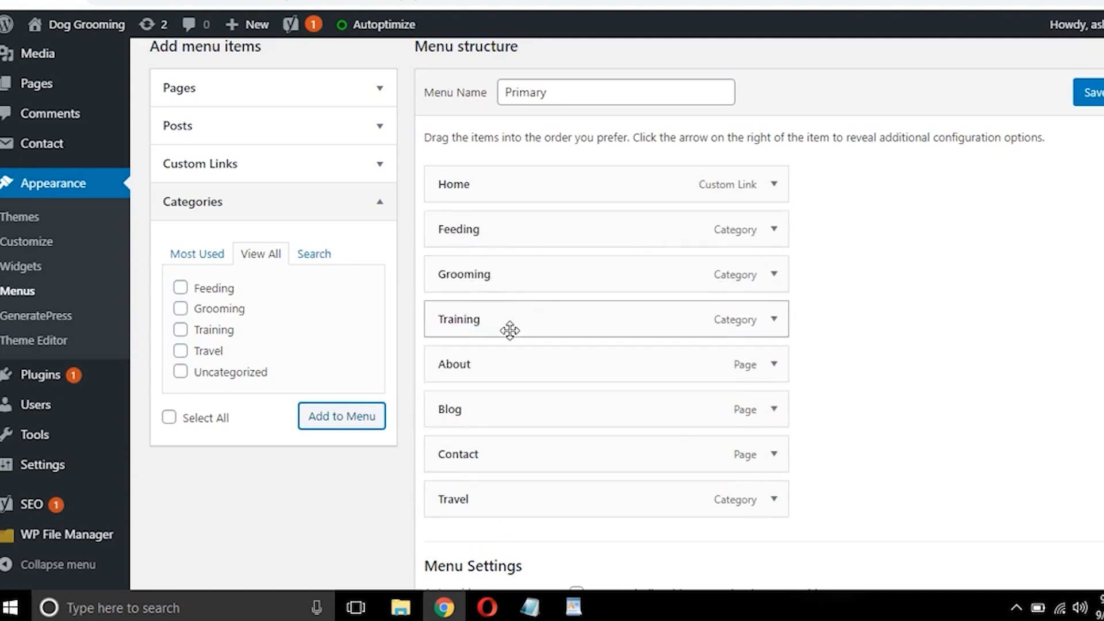
drag(518, 504, 493, 382)
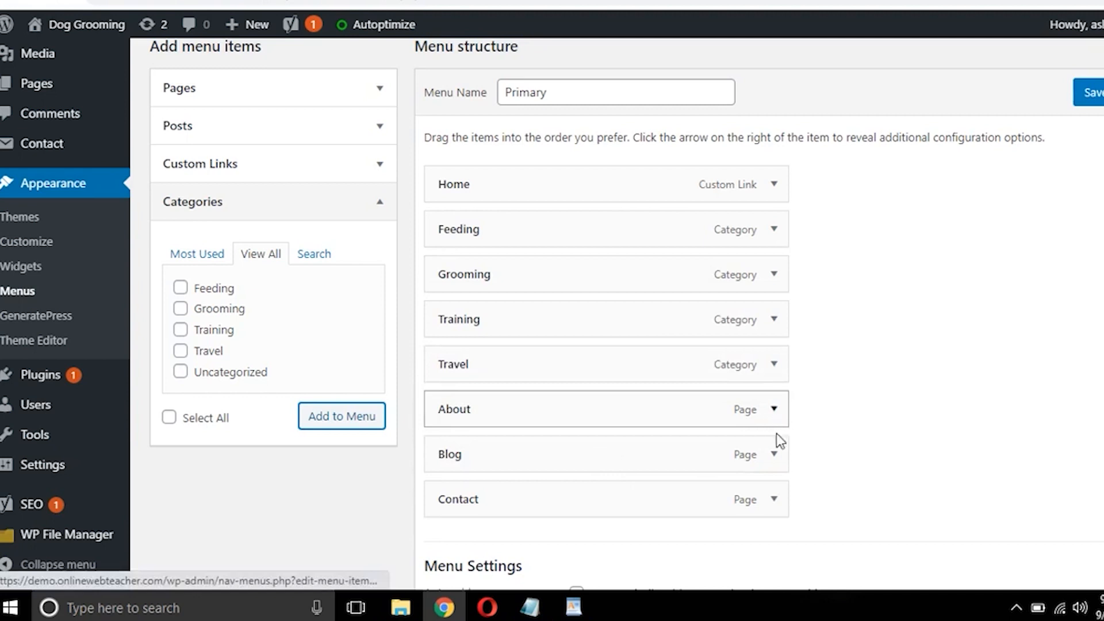
Step: Remove the About, Blog and Contact pages from the Primary menu and save the menu
click(770, 412)
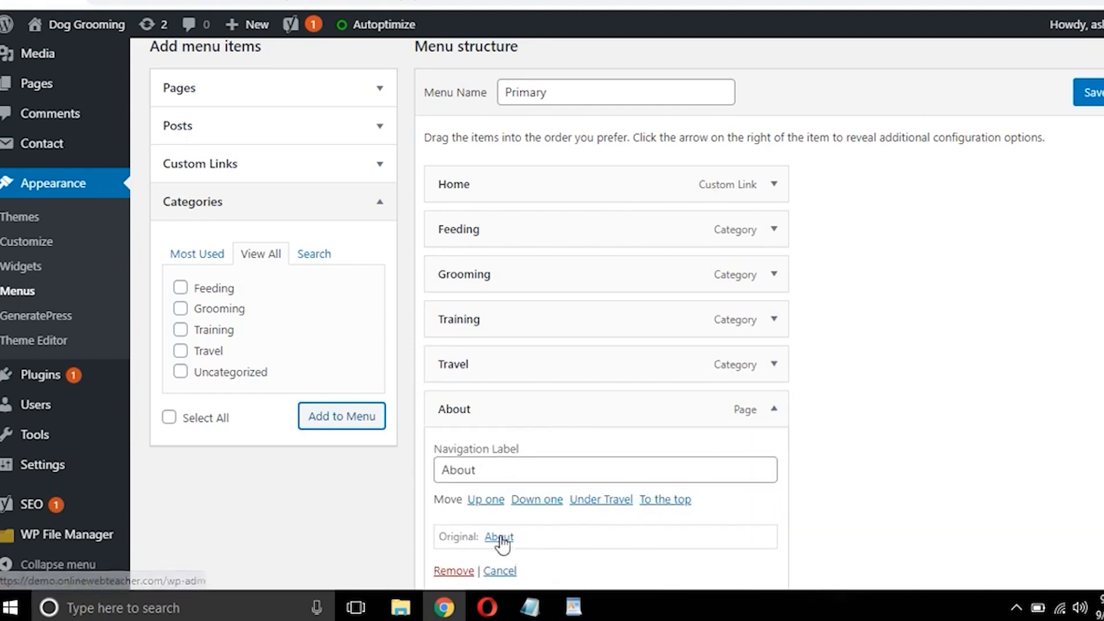
click(454, 571)
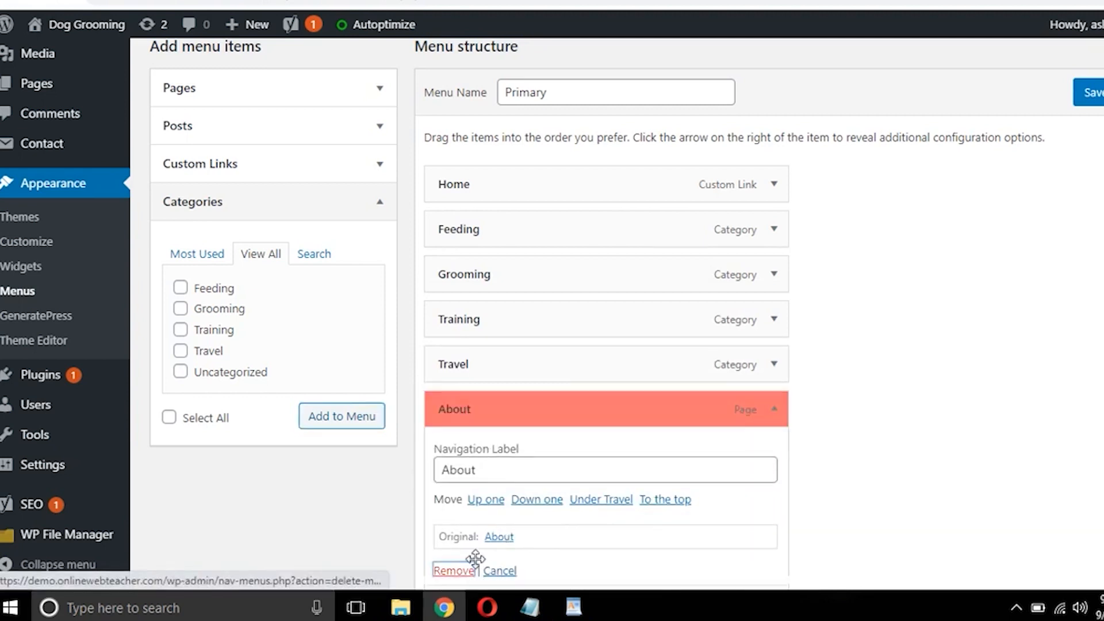
click(775, 408)
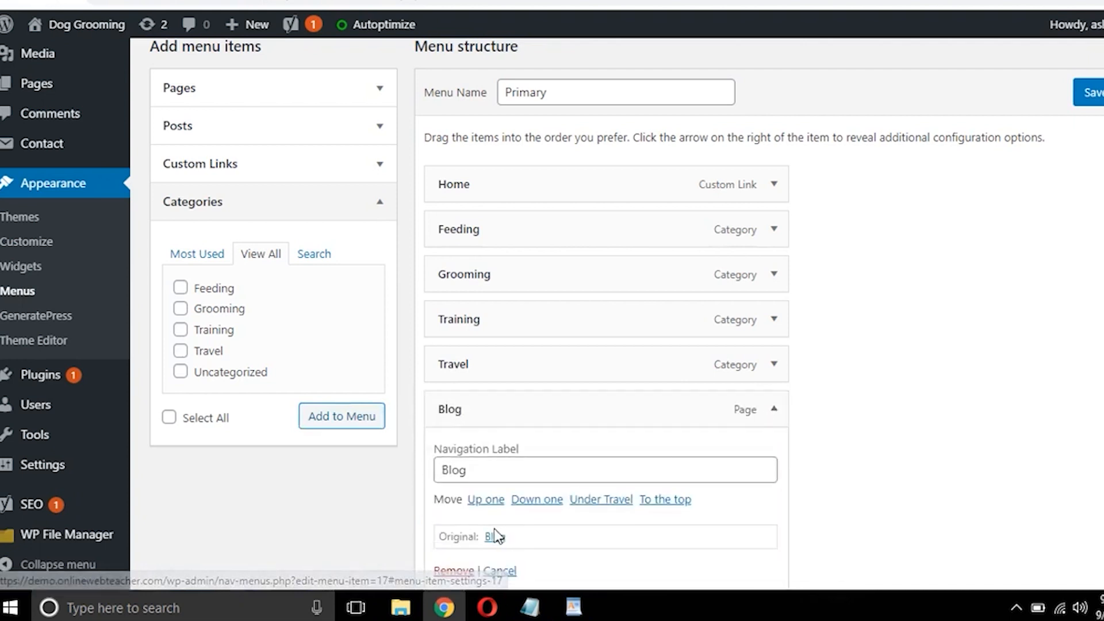
click(452, 572)
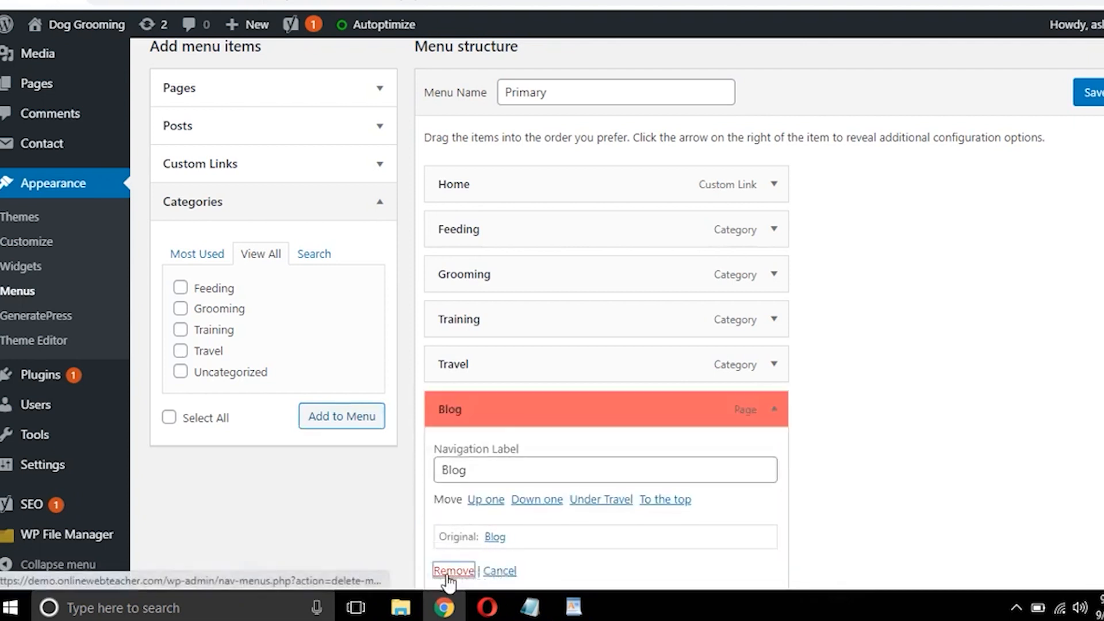
click(774, 410)
click(451, 571)
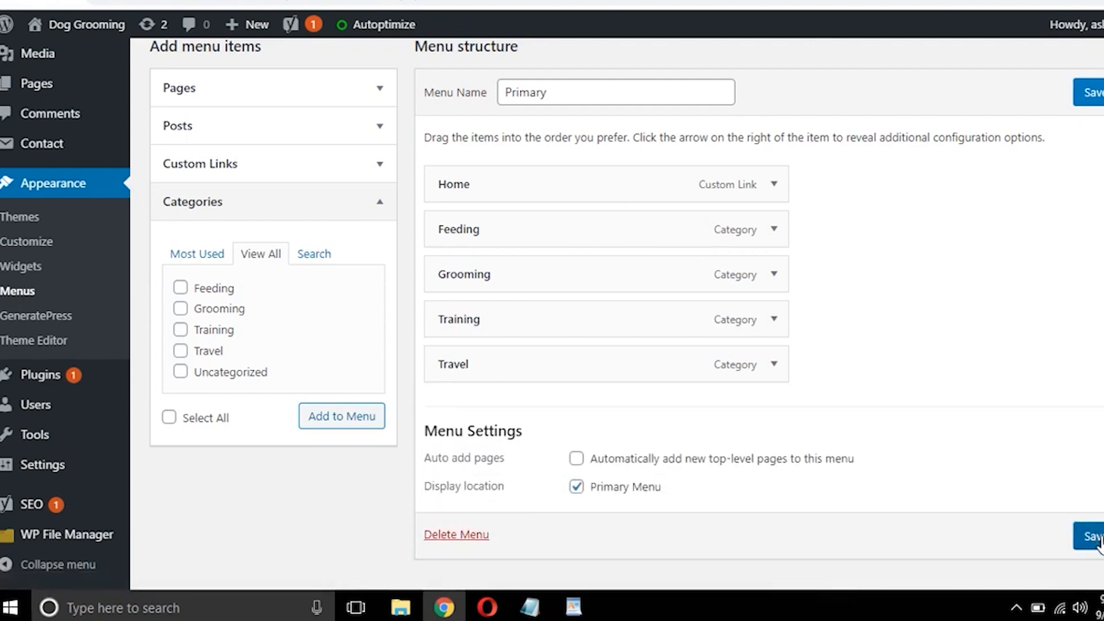
click(1096, 537)
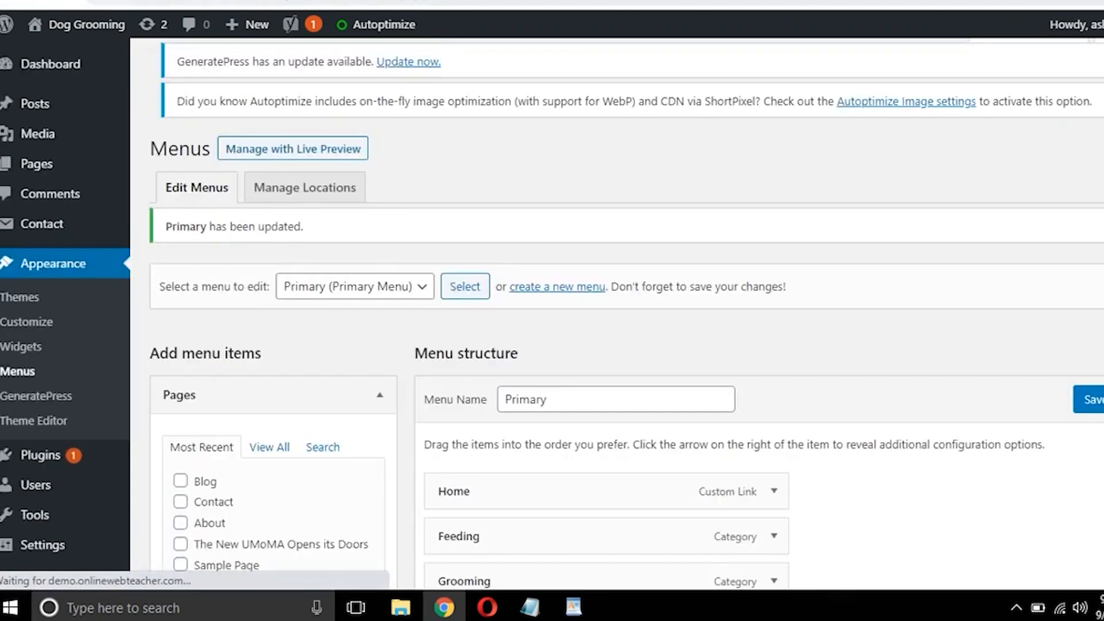
Step: Reload the live site and check the updated navigation by opening the Feeding and Grooming category pages
click(345, 1)
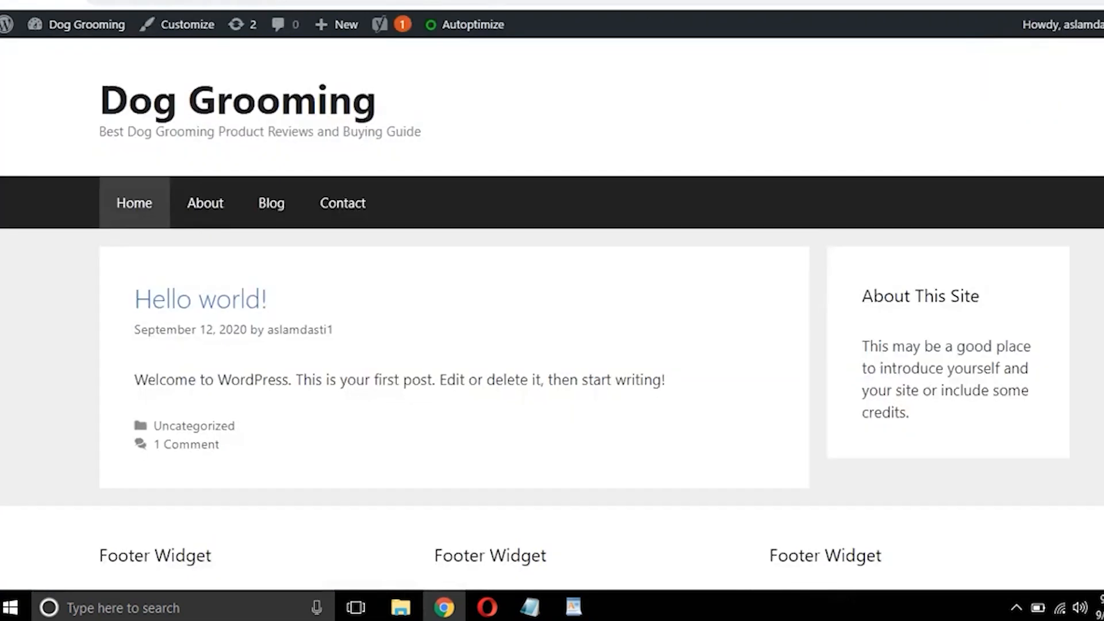
click(173, 109)
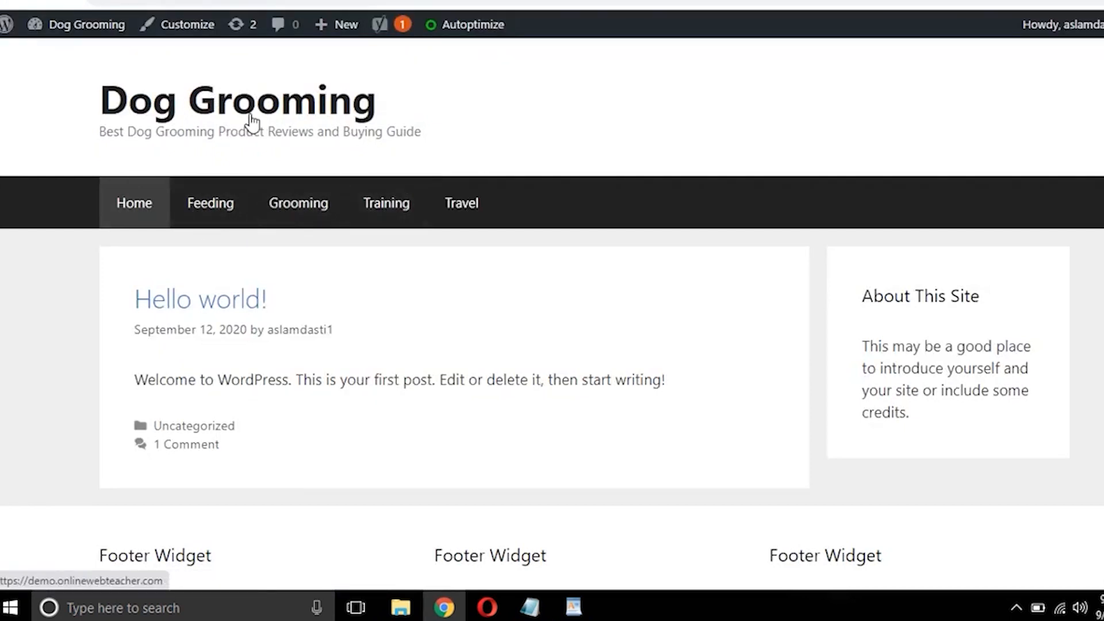
click(217, 218)
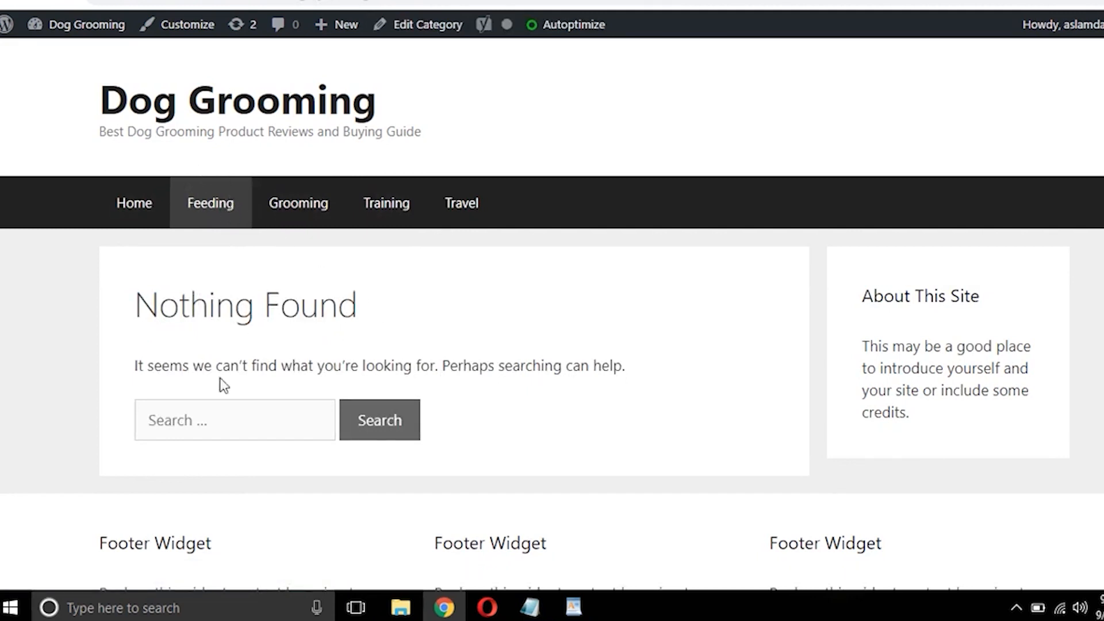
click(323, 209)
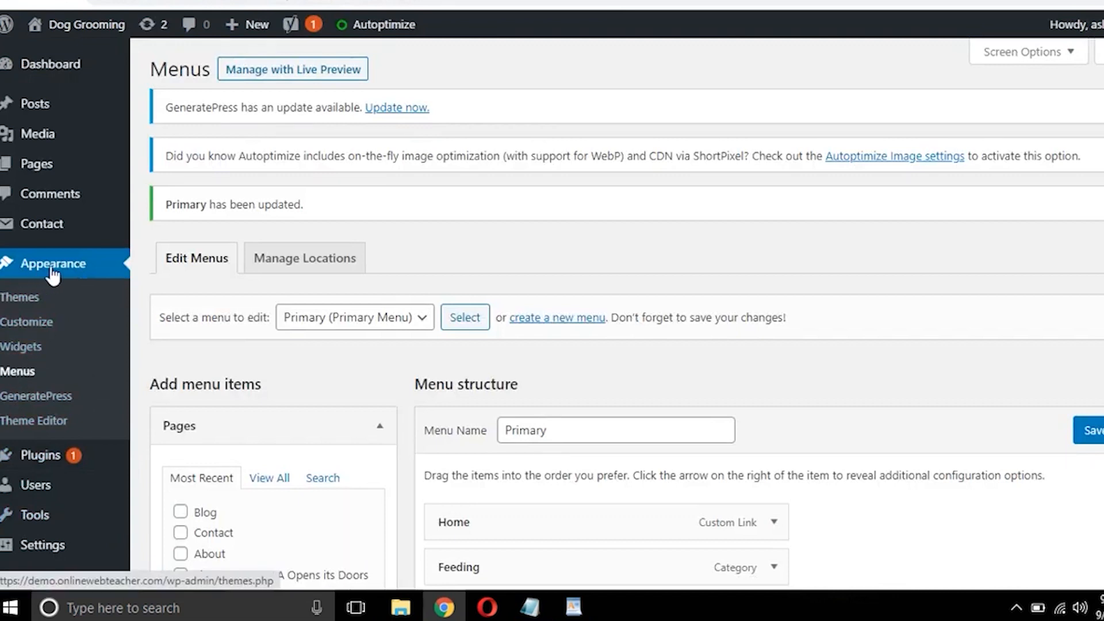
Step: In the widget settings, add Recent Posts to the Right Sidebar and delete the About This Site text widget
click(21, 347)
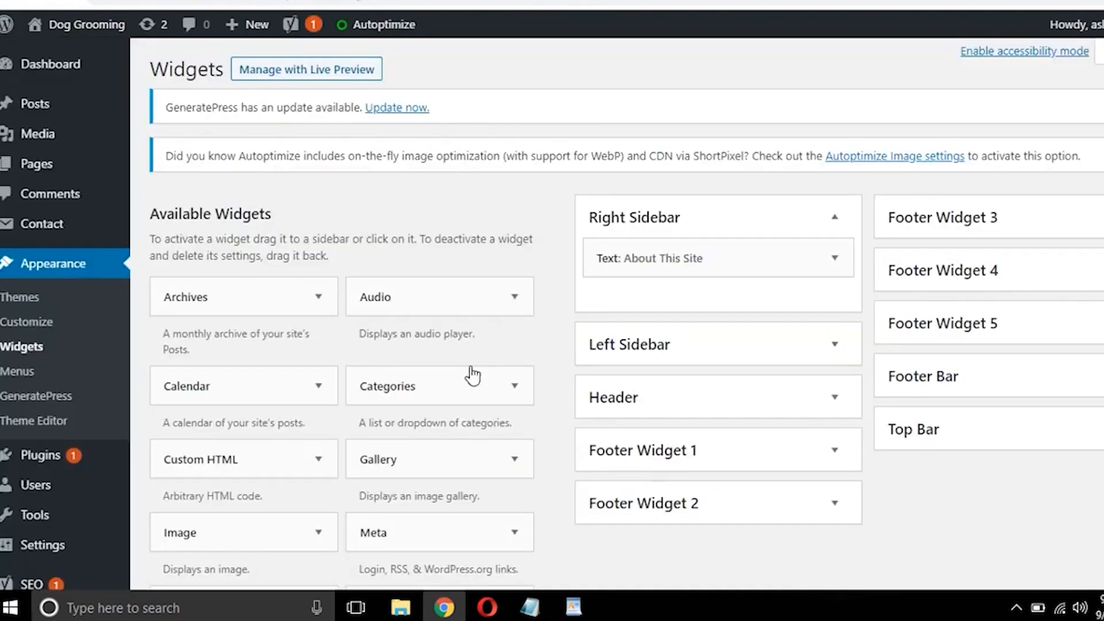
scroll(464, 377, down, 3)
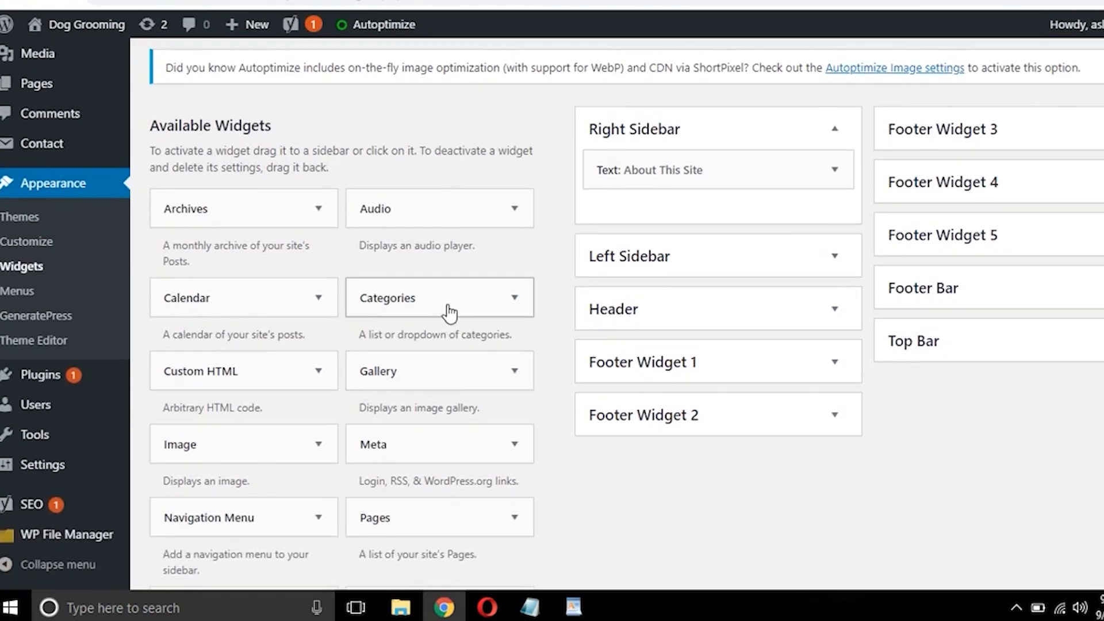
scroll(448, 313, down, 3)
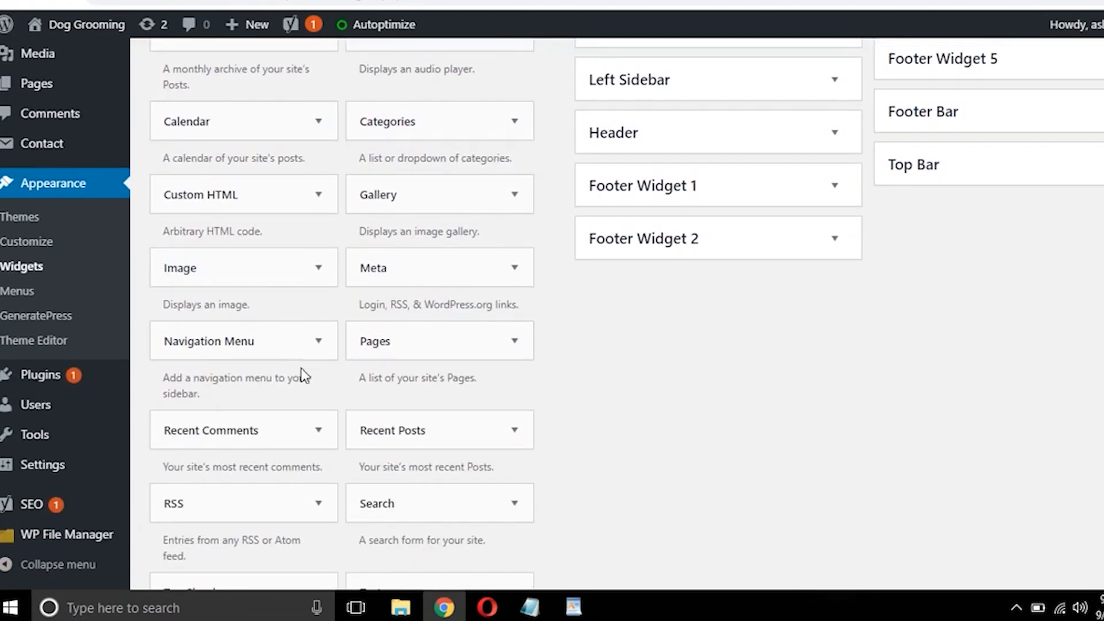
scroll(322, 361, down, 2)
drag(445, 352, 683, 227)
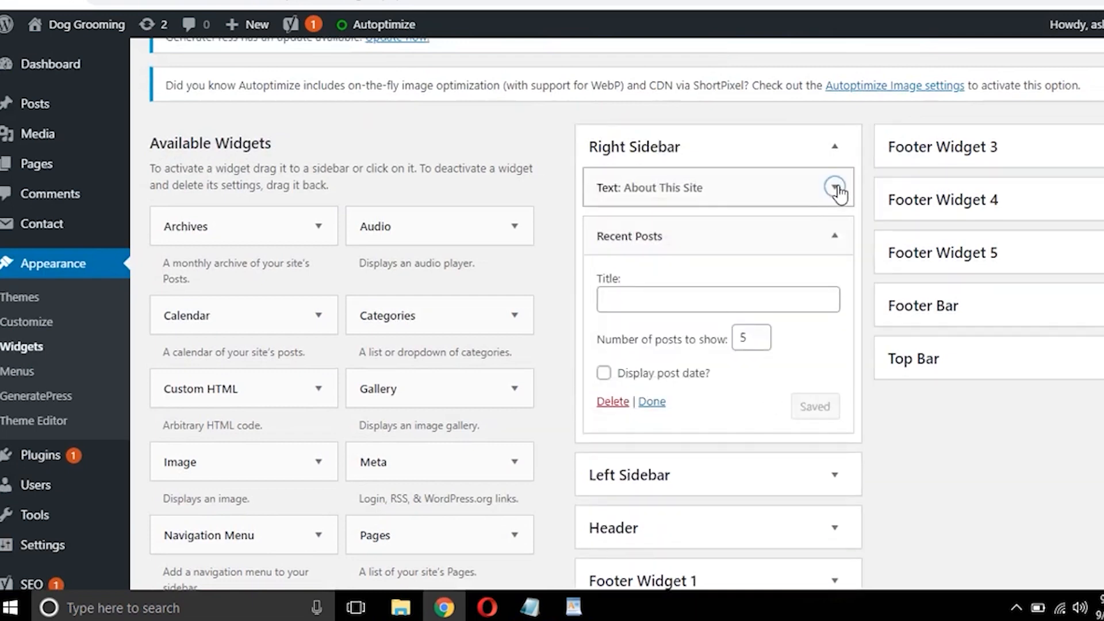
click(834, 187)
click(501, 505)
Step: Set the Recent Posts widget to show 10 posts and save it
scroll(748, 340, down, 3)
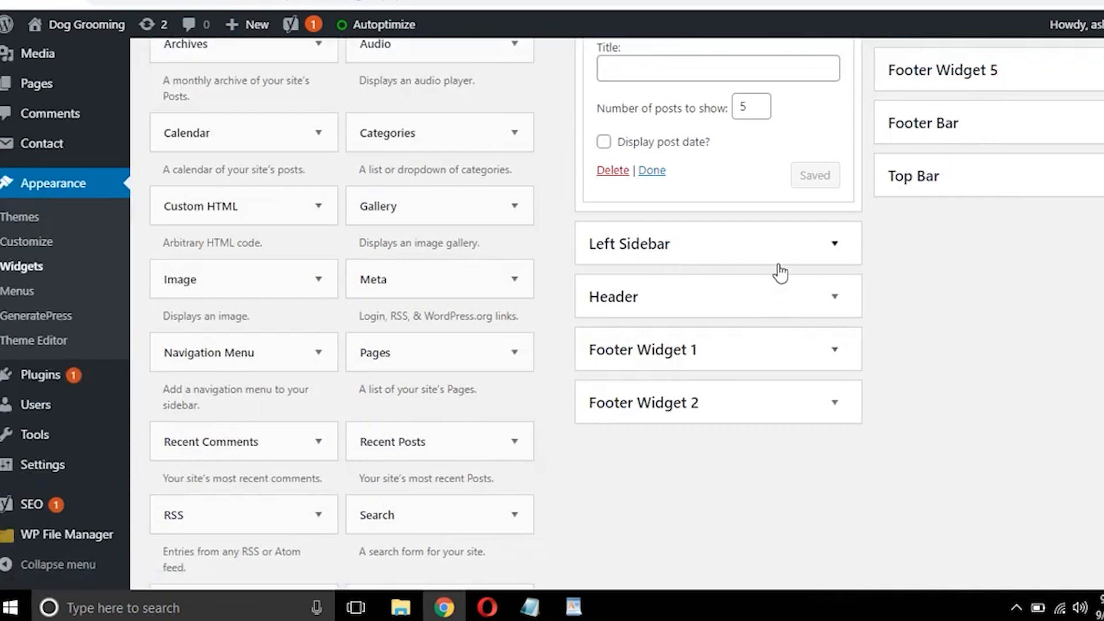
scroll(780, 274, up, 2)
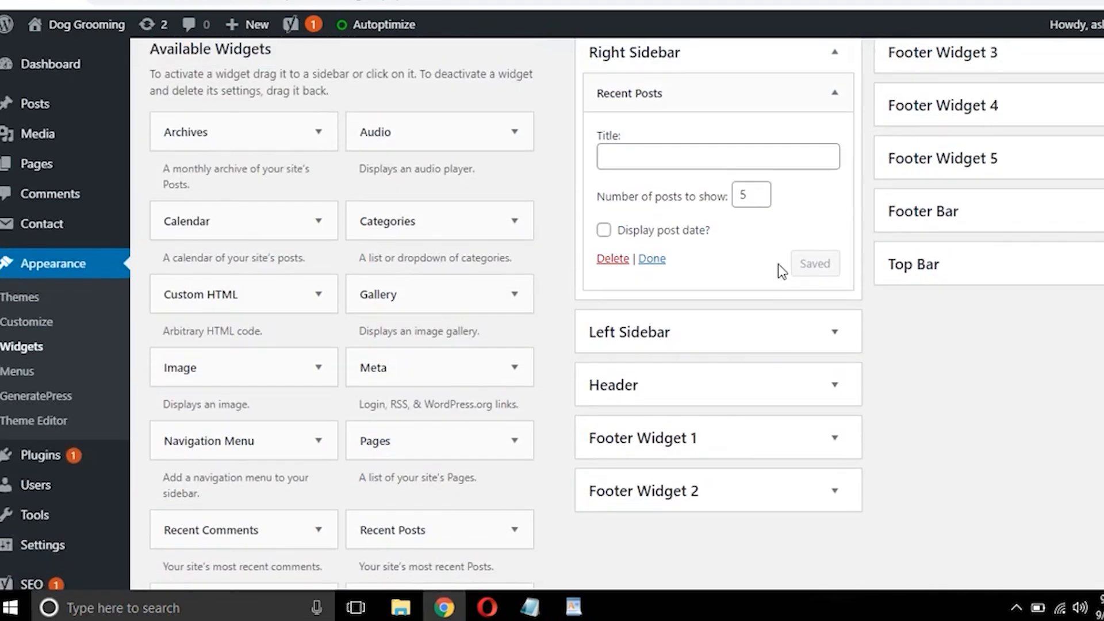
click(765, 190)
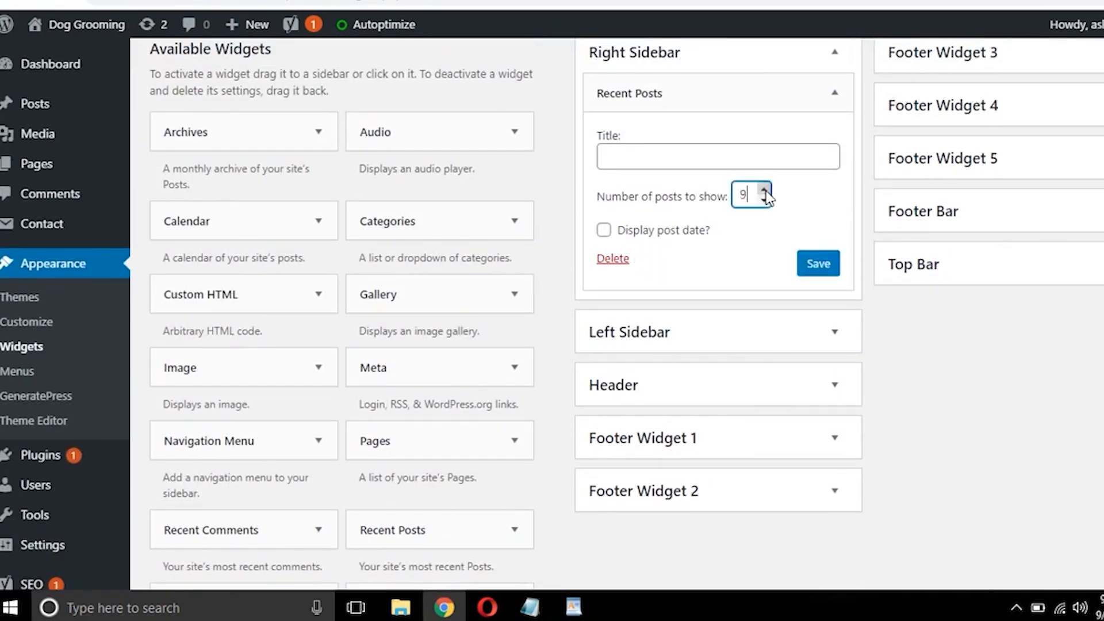
click(817, 273)
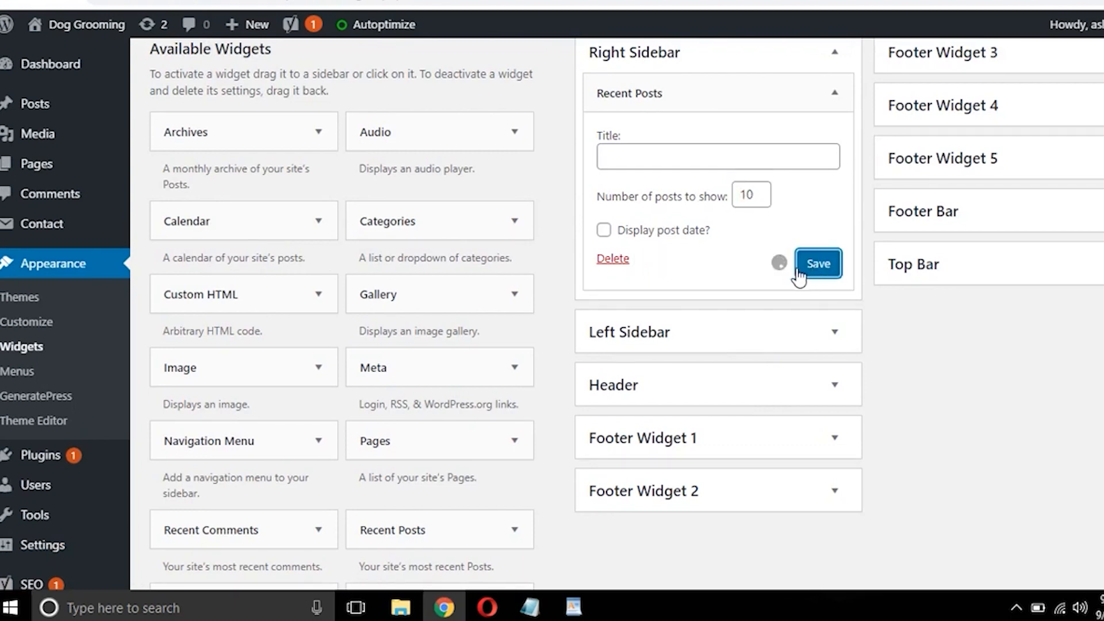
Step: Add a Search widget below Recent Posts in the Right Sidebar and refresh the live site to check it
scroll(741, 258, up, 3)
click(834, 259)
scroll(506, 382, down, 6)
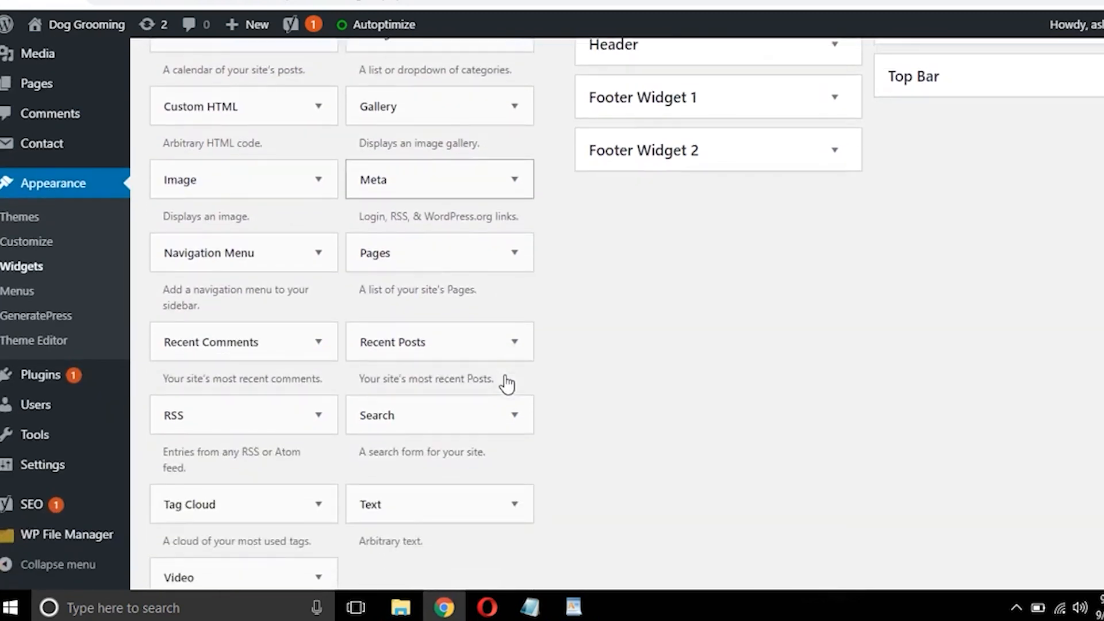
drag(470, 421, 727, 308)
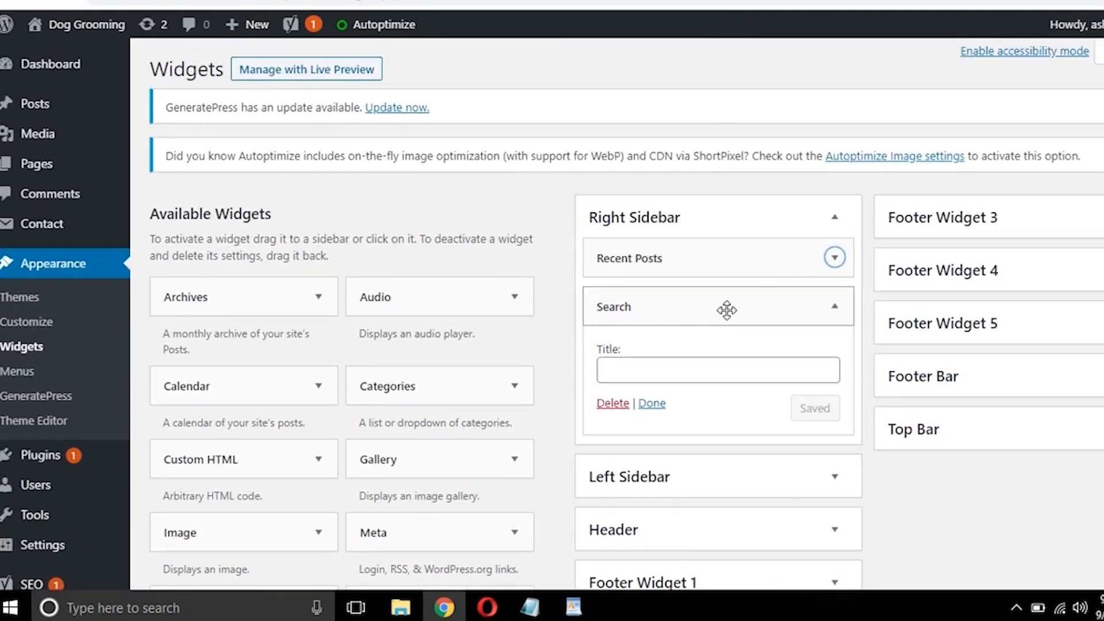
click(641, 404)
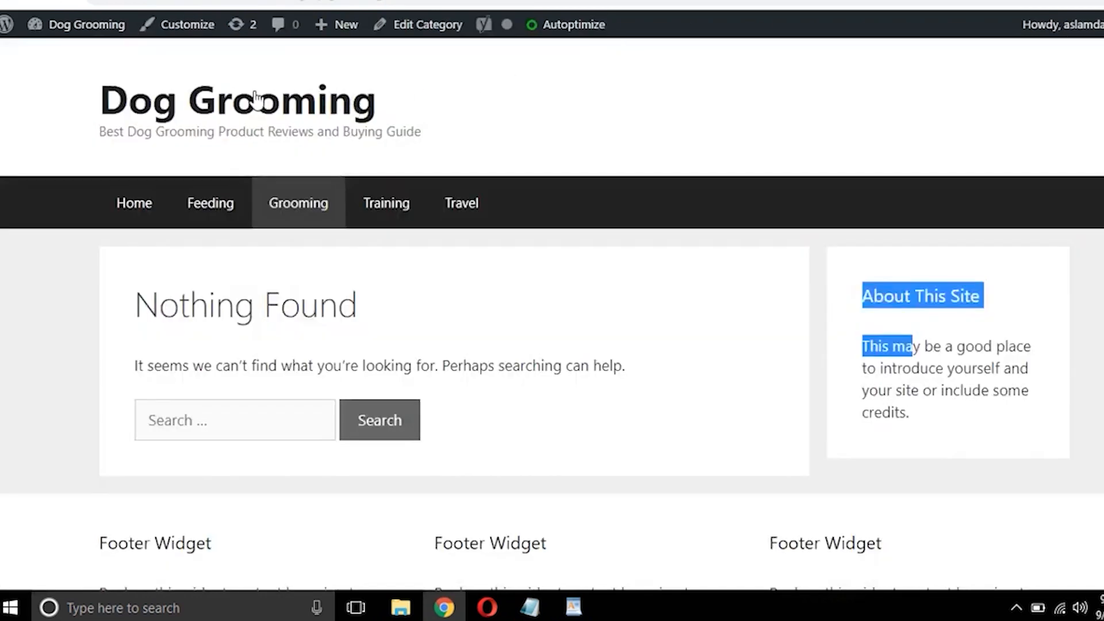
key(F5)
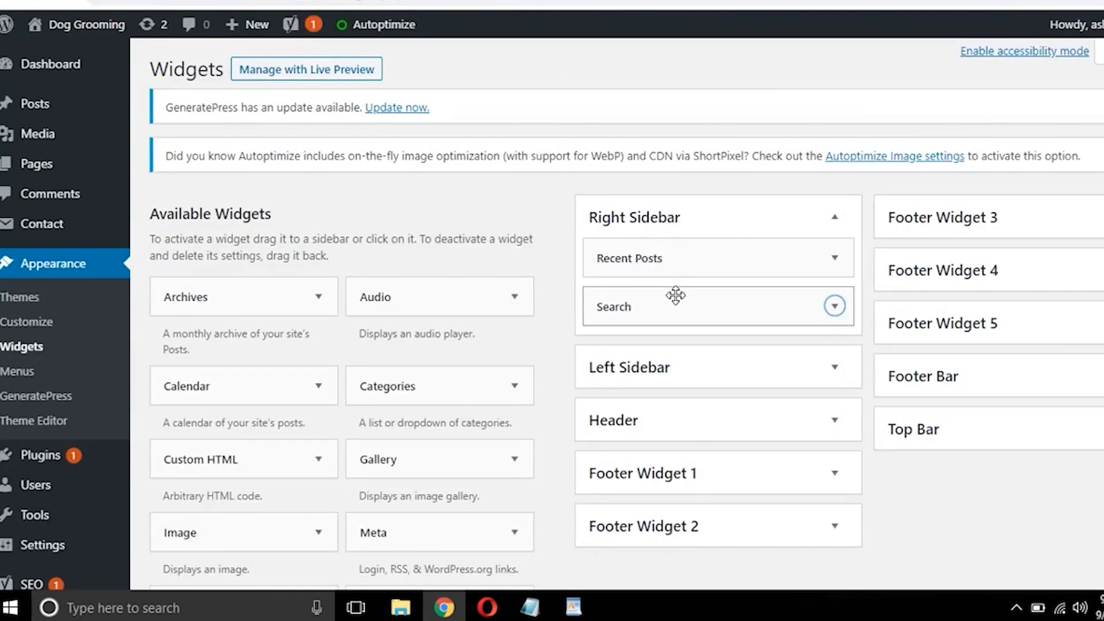
Step: Move the Search widget above Recent Posts in the Right Sidebar and reload the live site to review the layout
drag(673, 299, 690, 229)
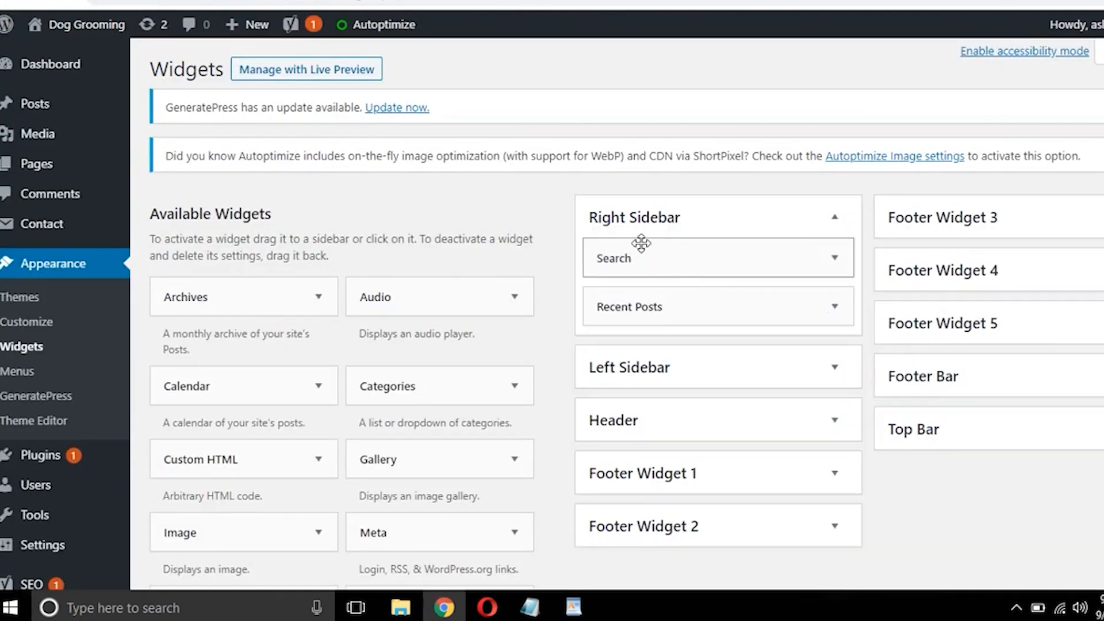
click(253, 1)
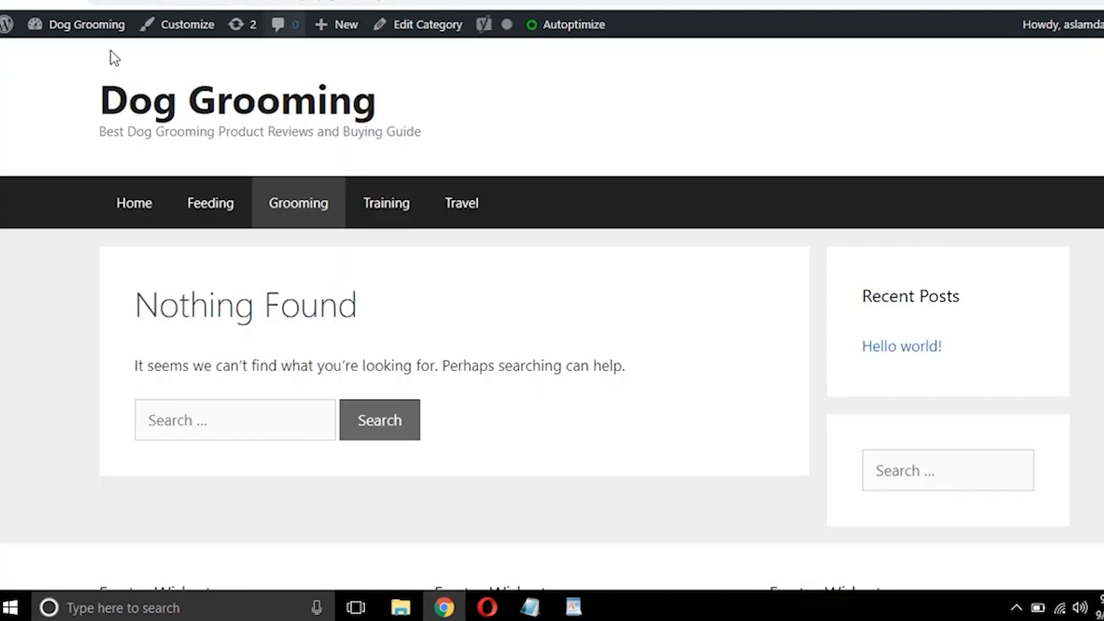
click(70, 1)
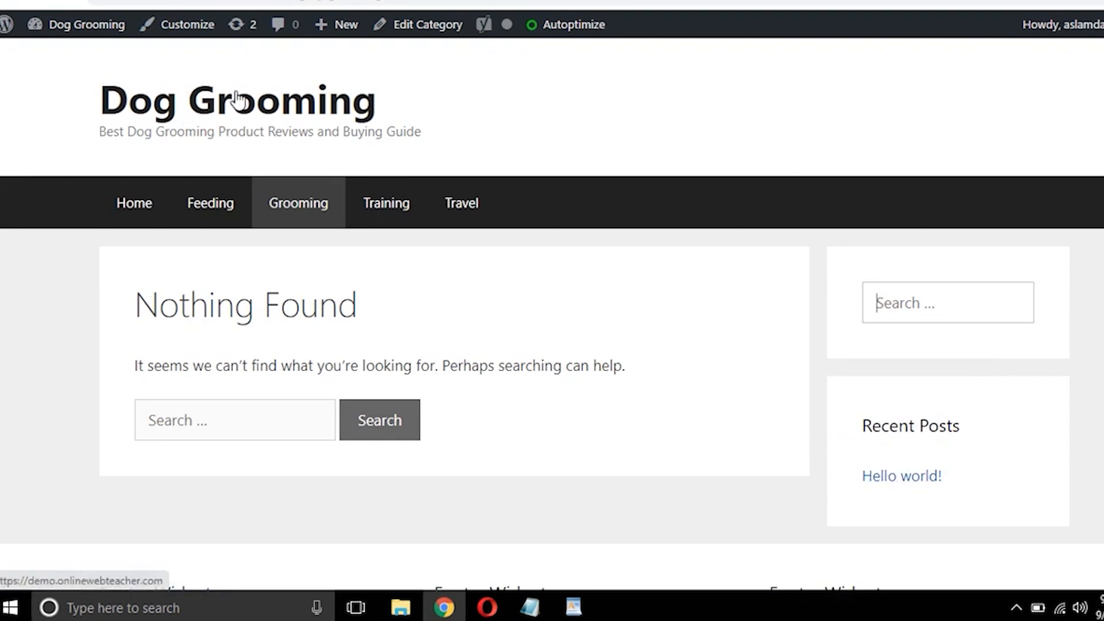
drag(99, 68, 401, 121)
click(423, 126)
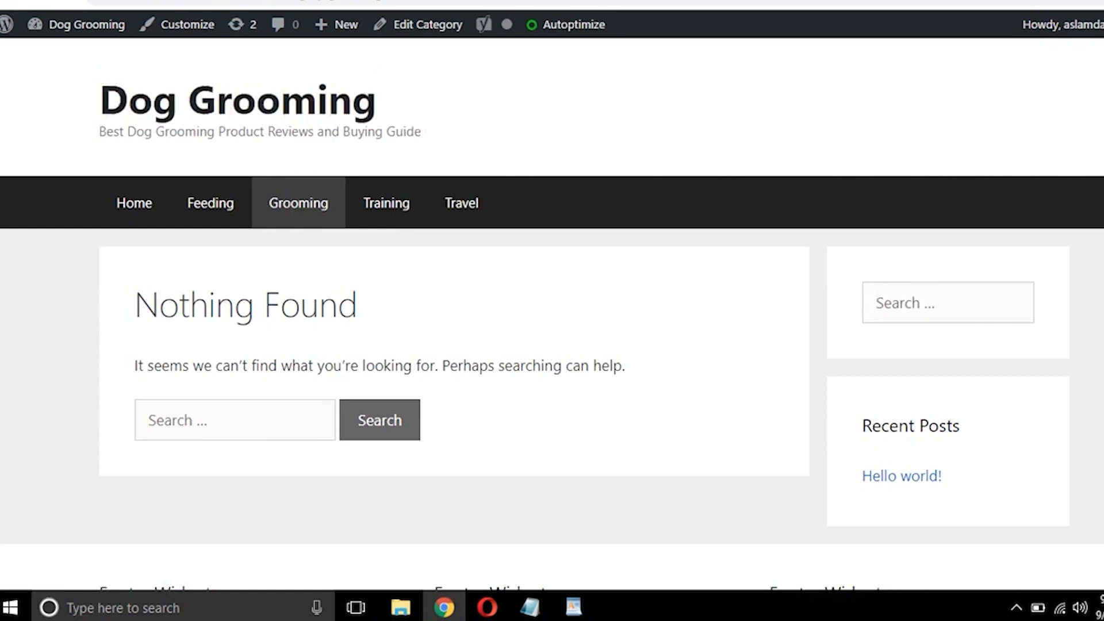
Step: Open the logo maker site logomakr.com in a new browser tab
key(ctrl+t)
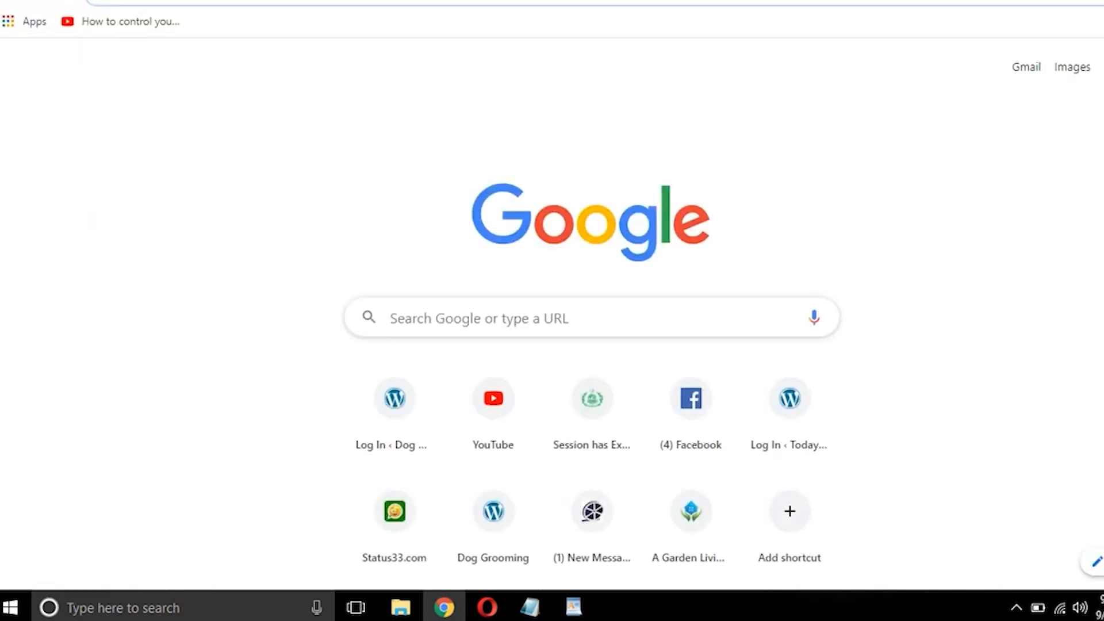
text(logomakr)
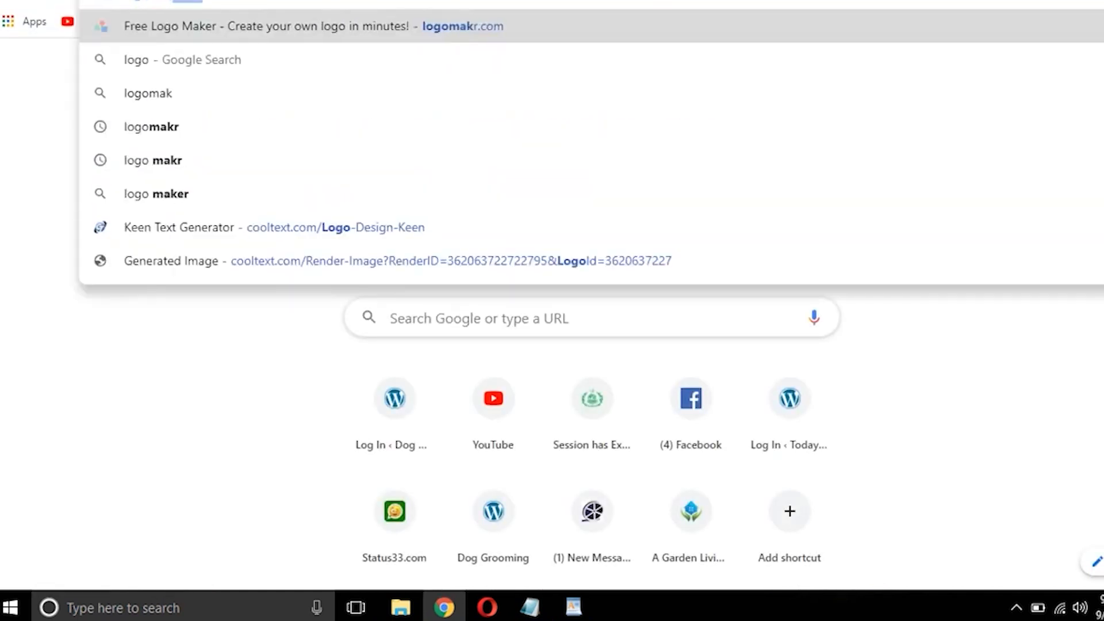
text(.com)
key(Return)
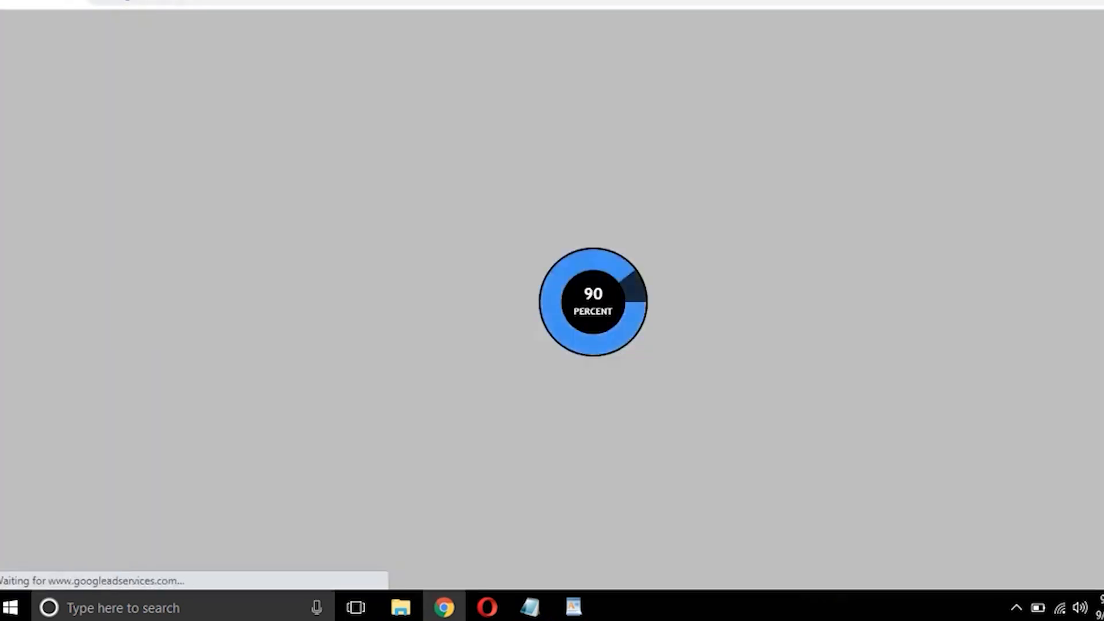
Step: Open Cool Text's Fun Text Generator in another new tab and create a logo with the text "Dog Grooming"
key(ctrl+t)
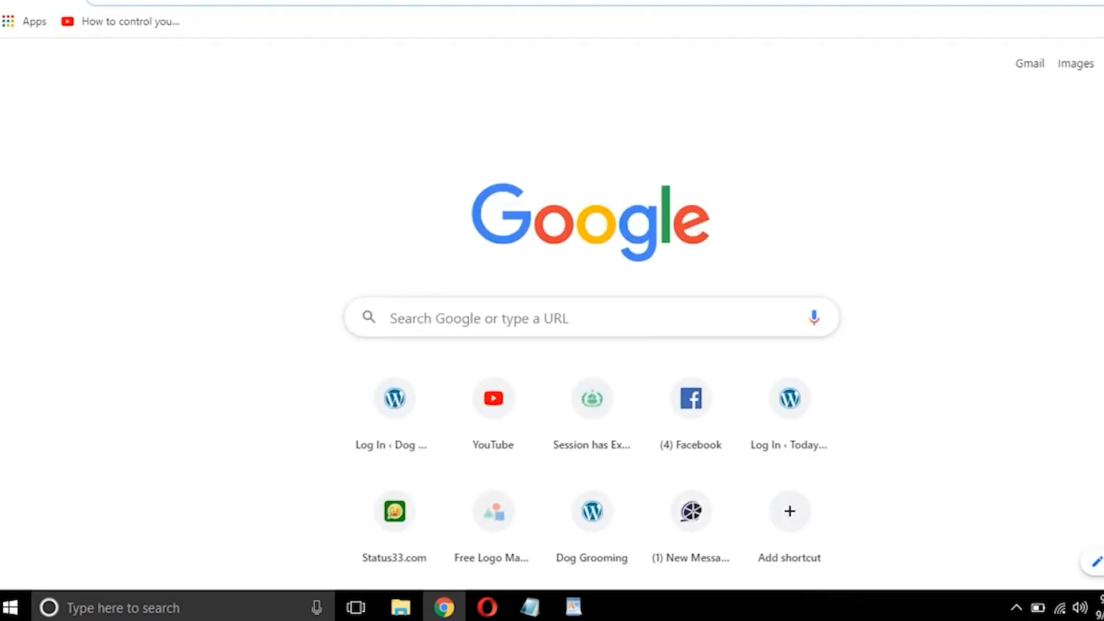
text(cool)
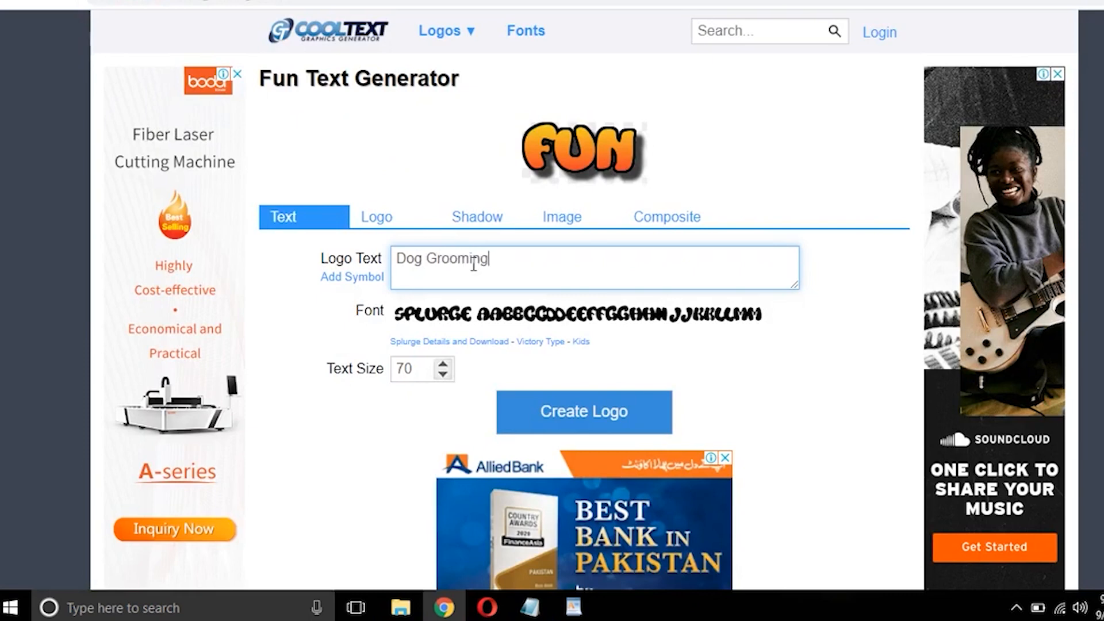
click(574, 424)
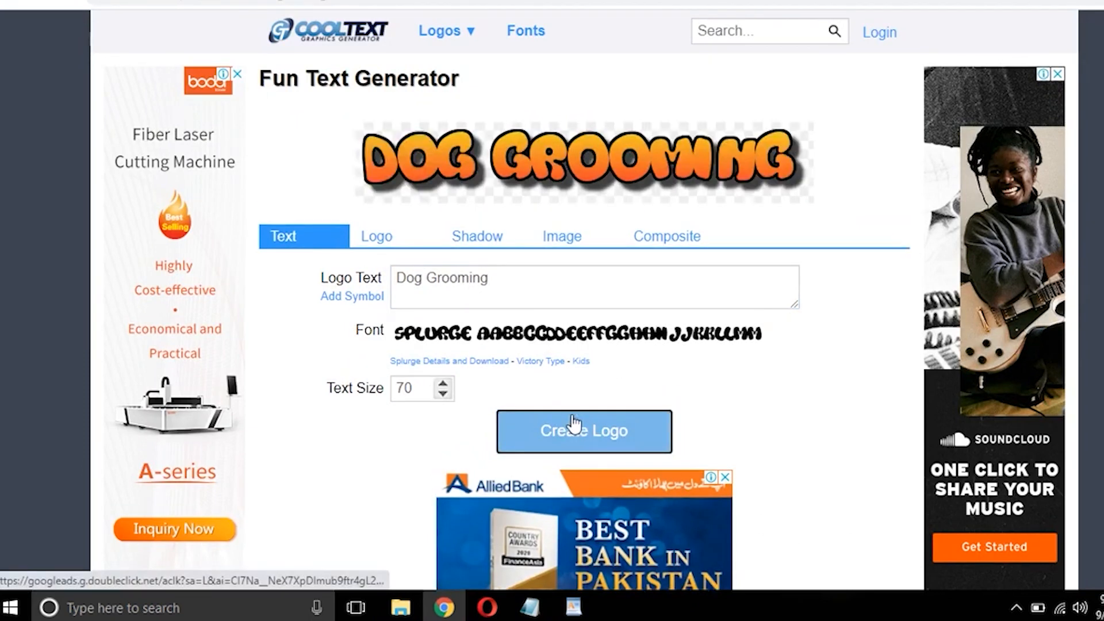
Step: Download the generated "Dog Grooming" logo and open the theme customizer from the WordPress dashboard
mouse_move(555, 330)
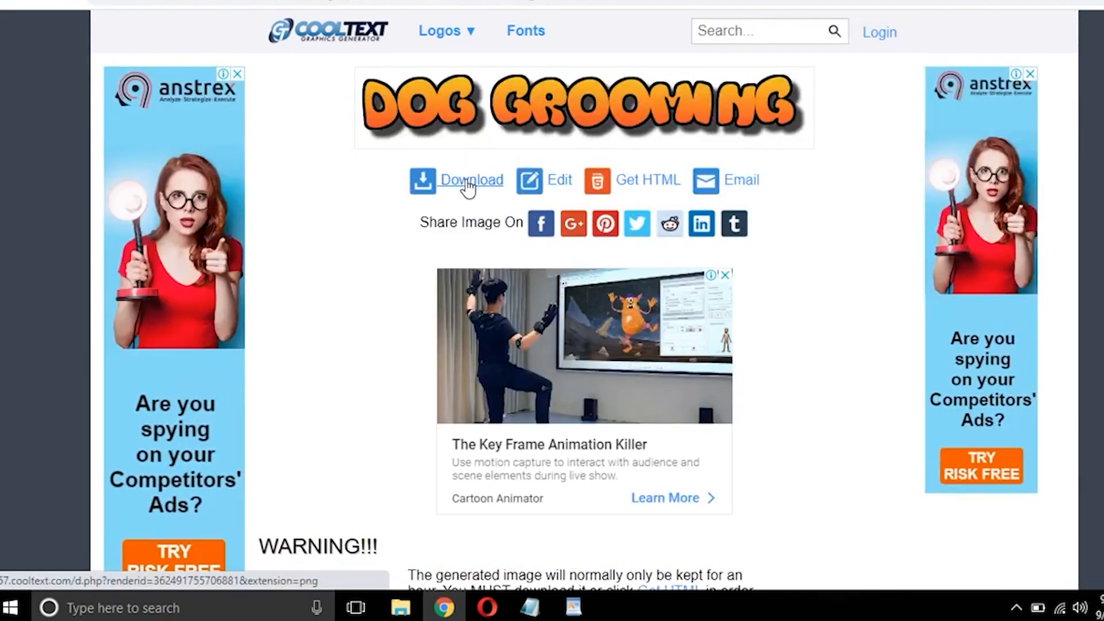
click(467, 182)
click(371, 1)
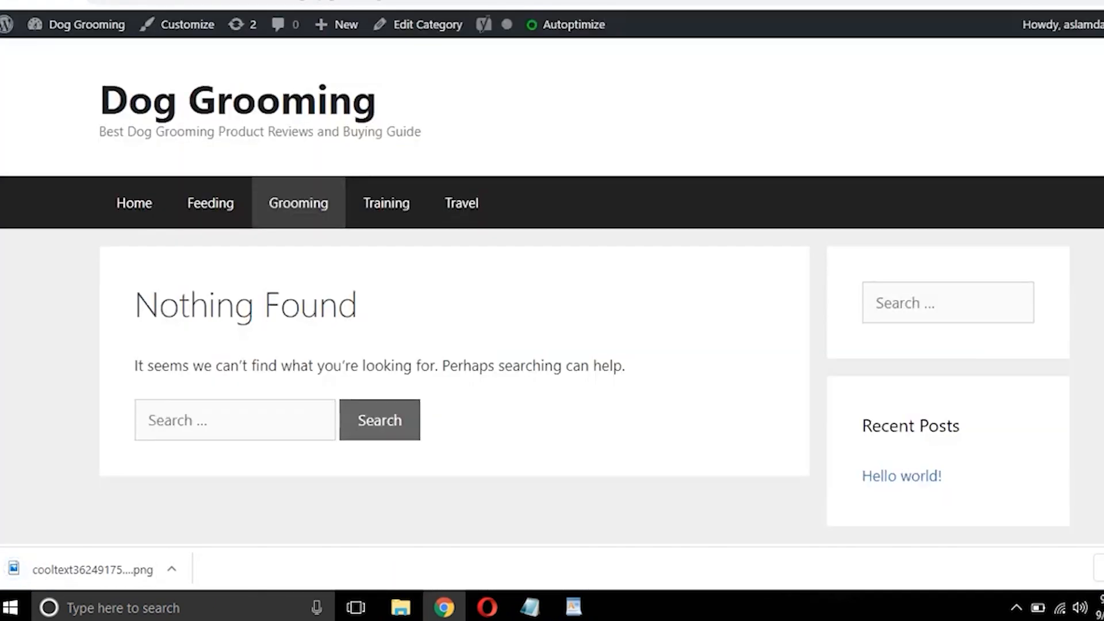
click(345, 1)
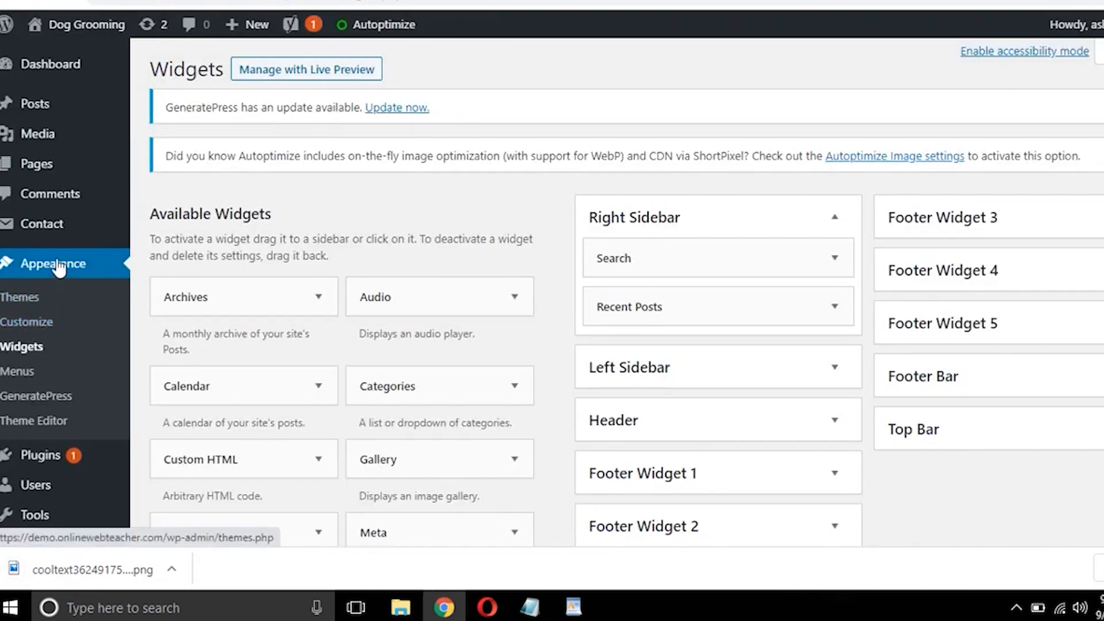
click(33, 324)
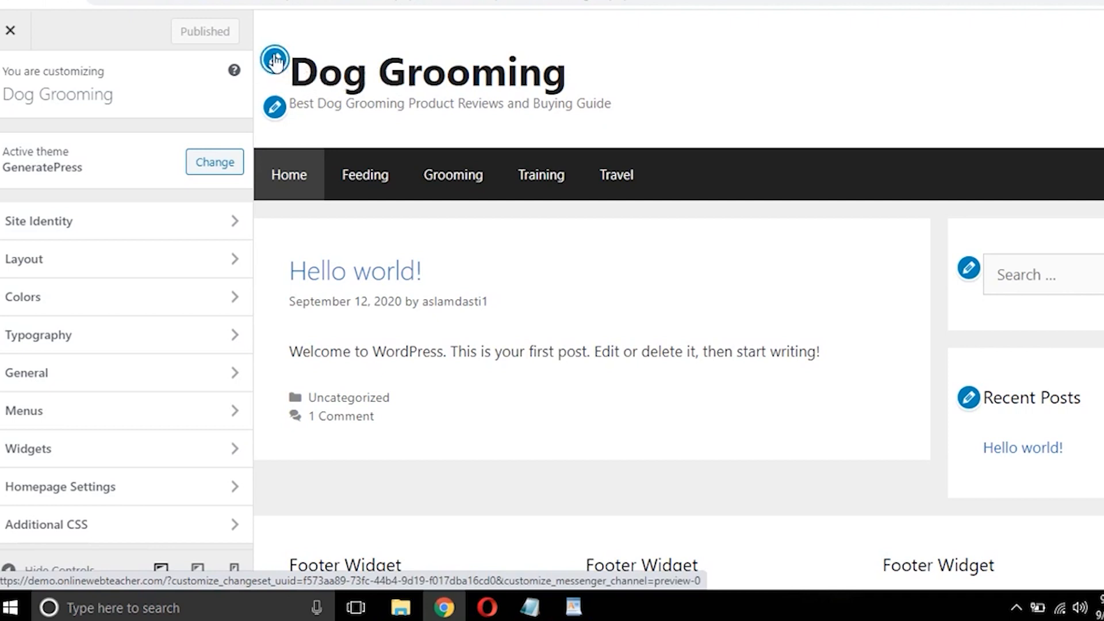
Step: Upload the downloaded Cool Text PNG as the site logo without cropping, and hide the site title and tagline
click(275, 60)
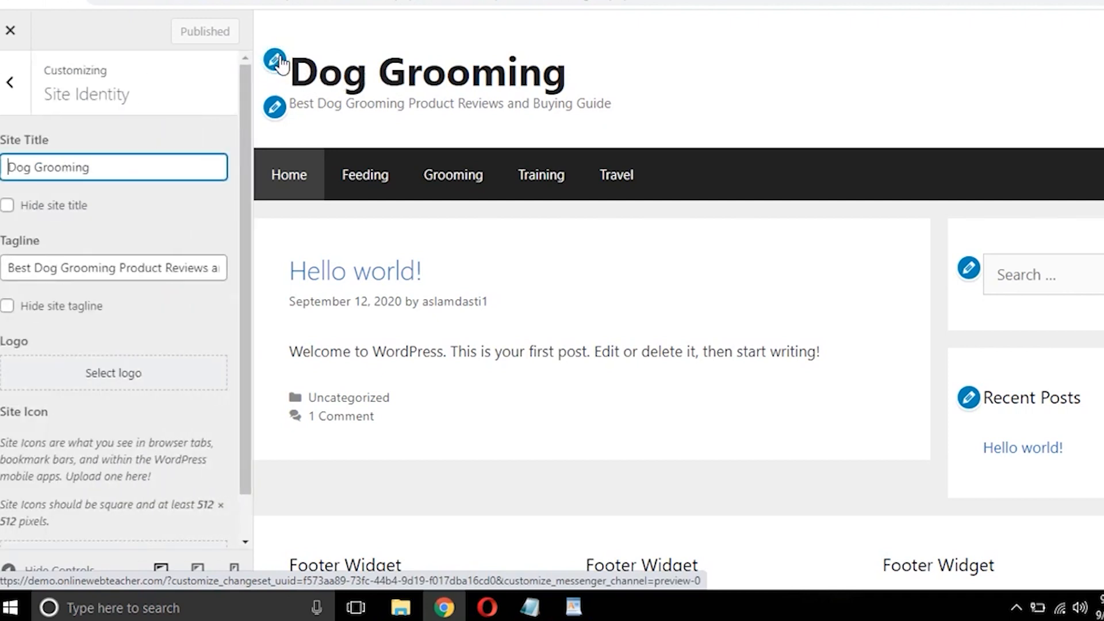
scroll(145, 190, down, 1)
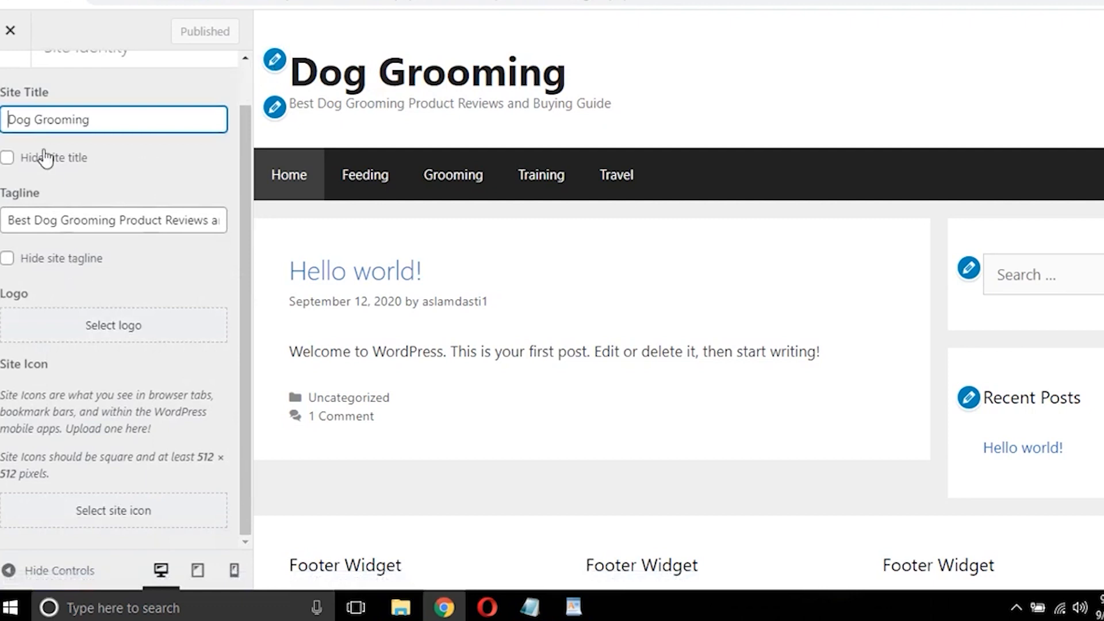
click(86, 322)
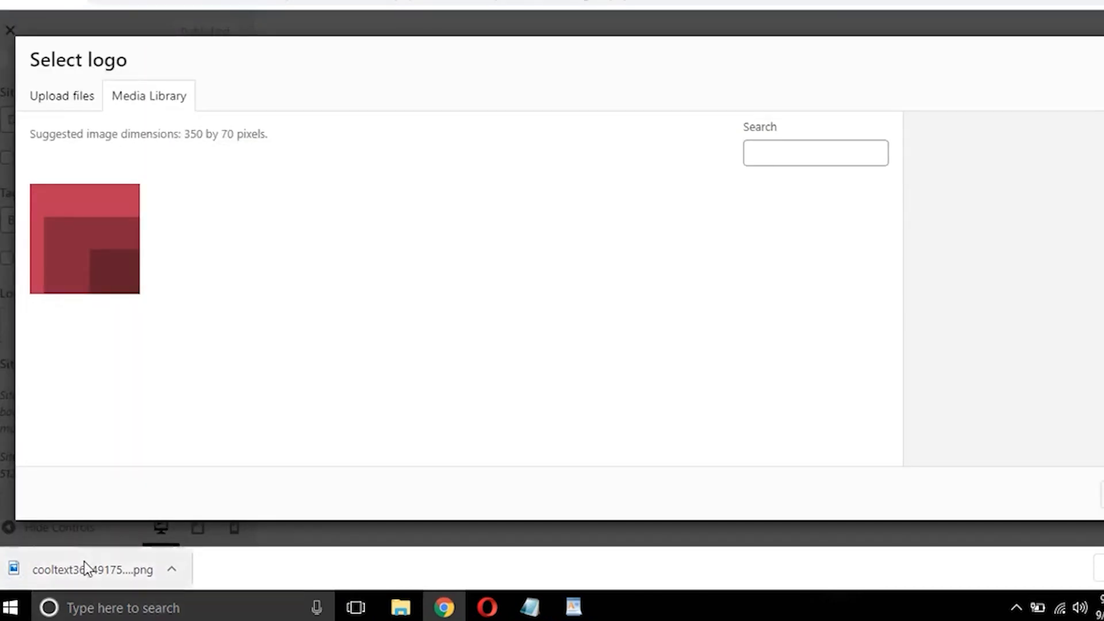
drag(84, 570, 344, 278)
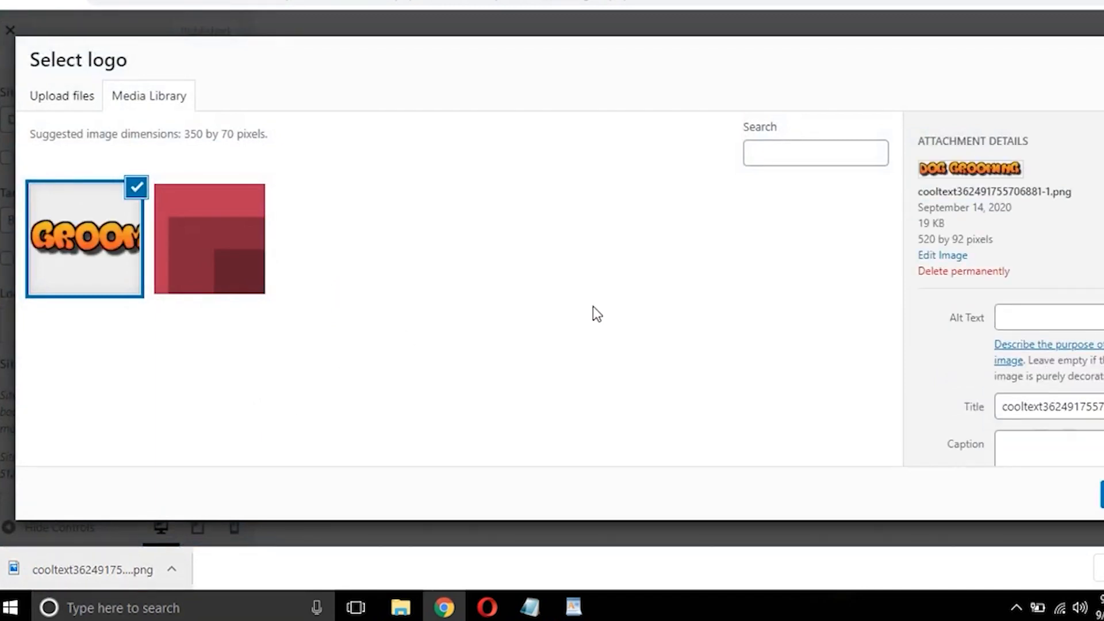
click(1101, 494)
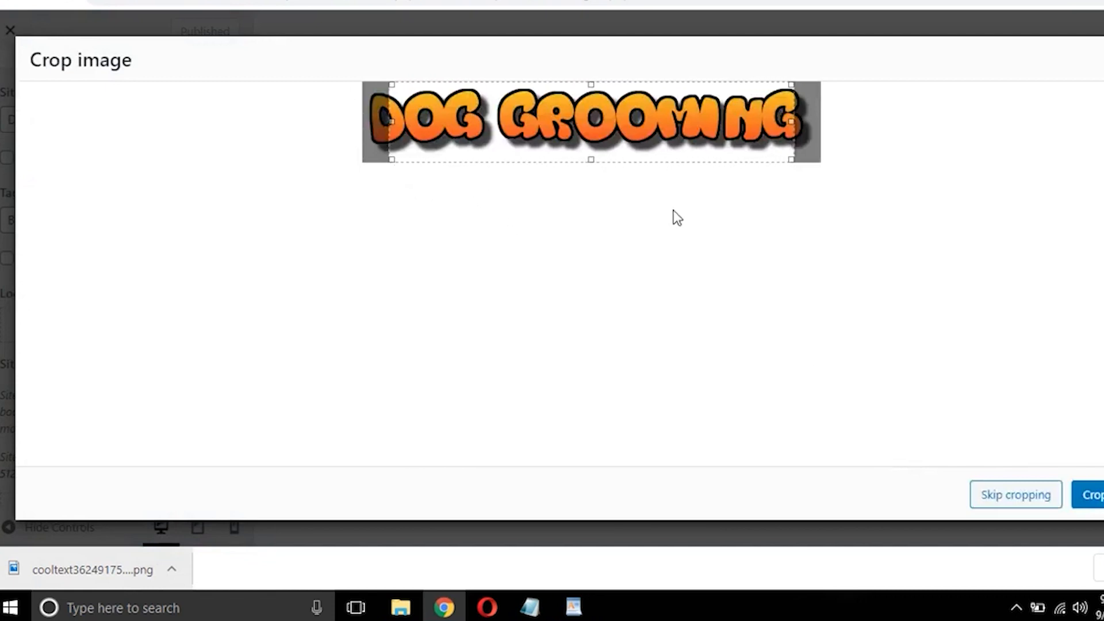
click(1024, 494)
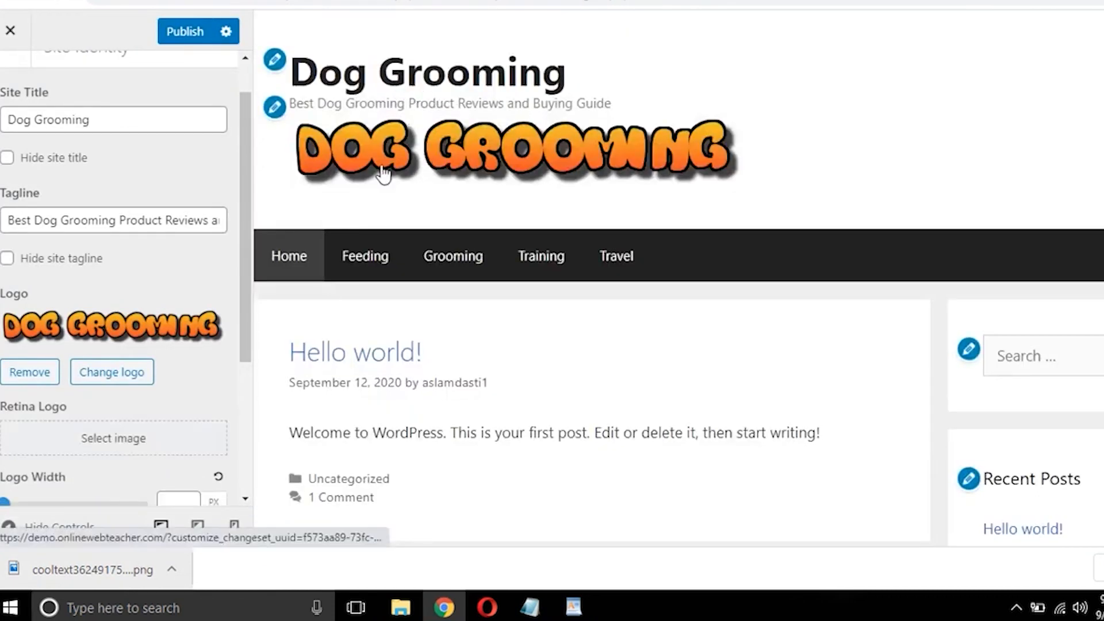
click(7, 158)
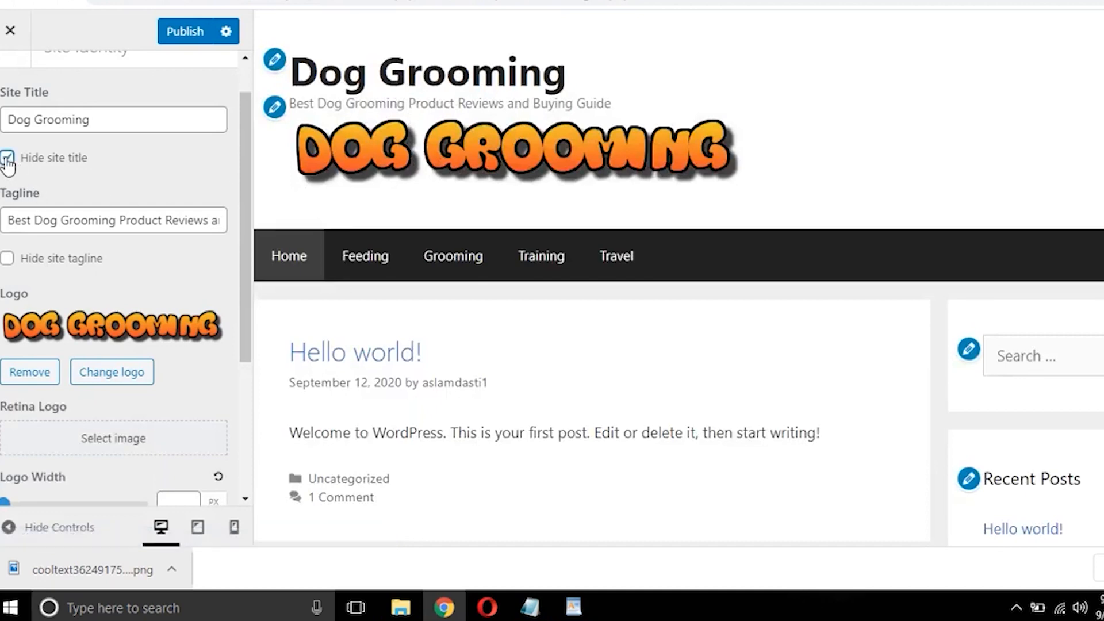
click(6, 258)
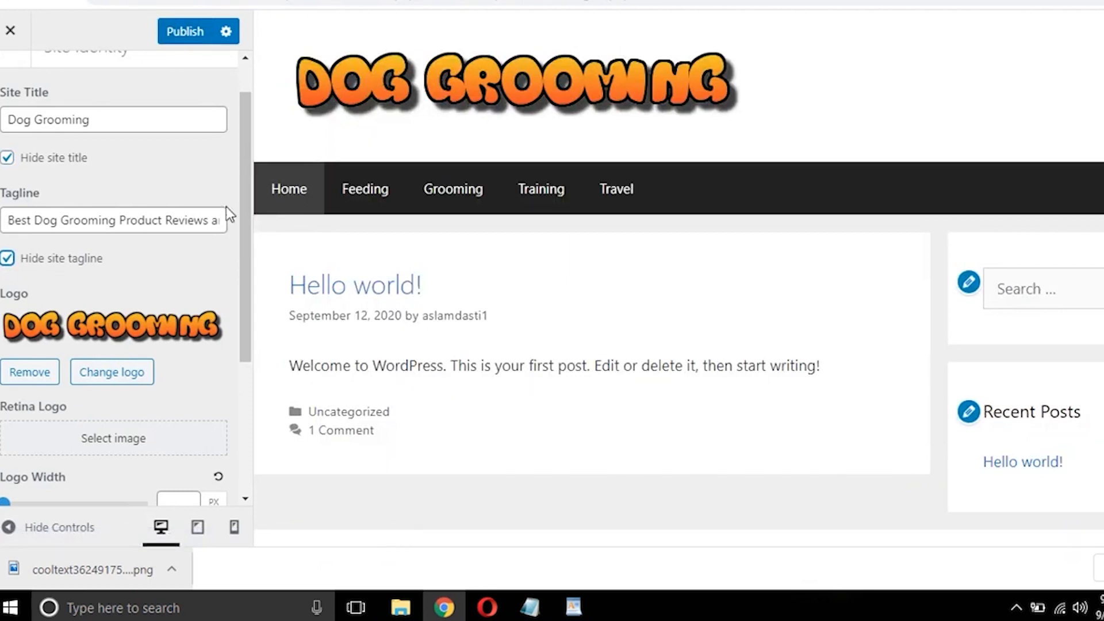
Step: Use the same Dog Grooming image as the retina logo and set the logo width to 380 px
scroll(219, 222, down, 2)
scroll(220, 222, down, 1)
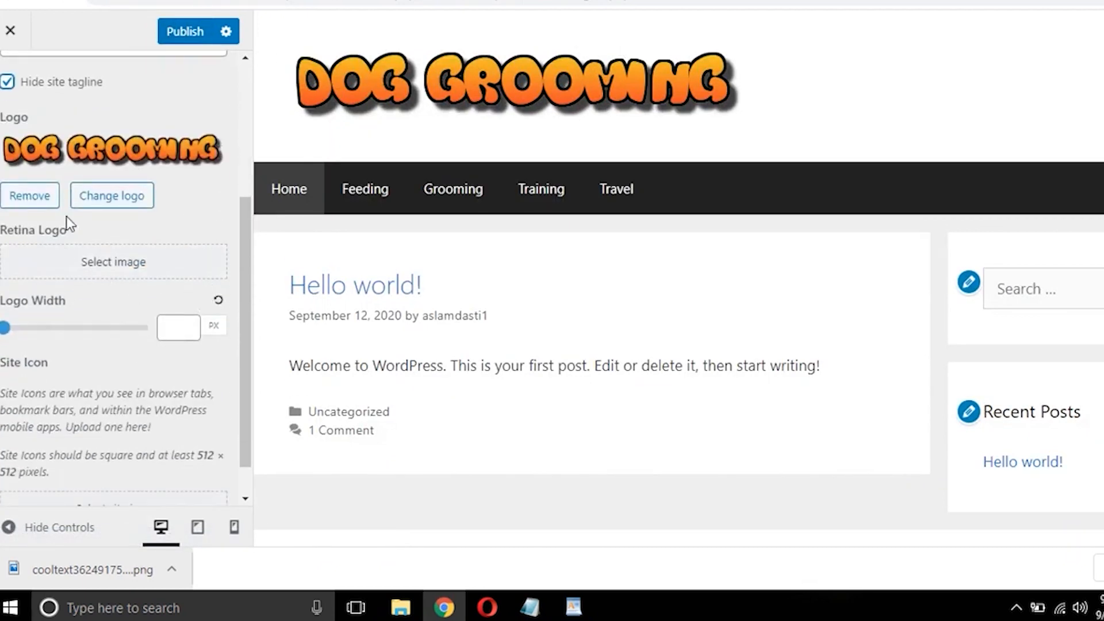
click(138, 267)
click(69, 249)
click(70, 249)
click(69, 249)
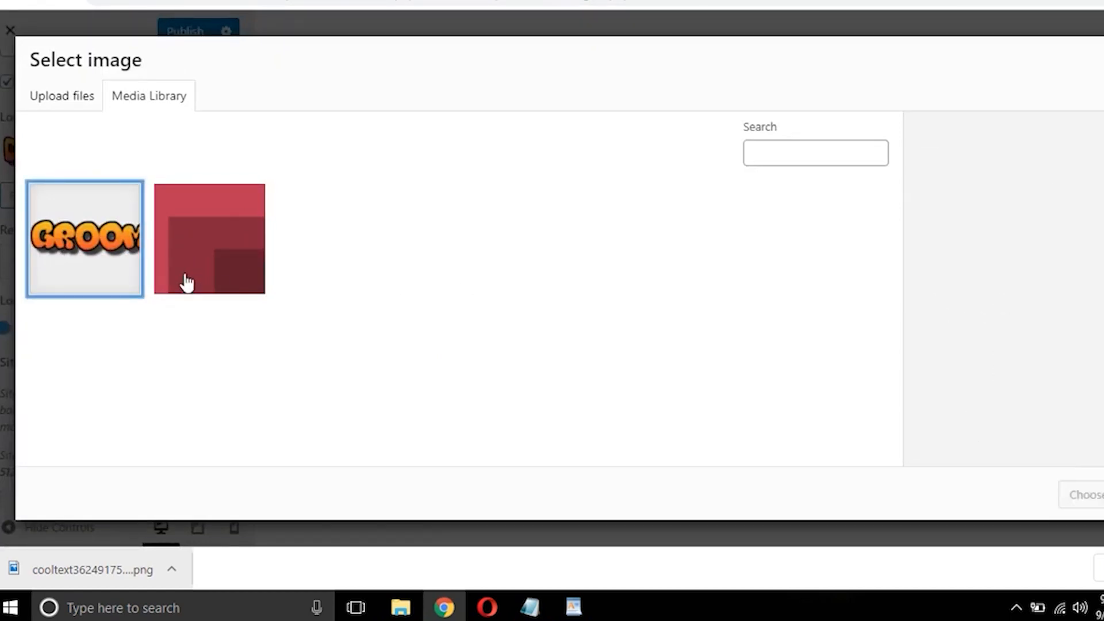
click(86, 239)
click(1084, 496)
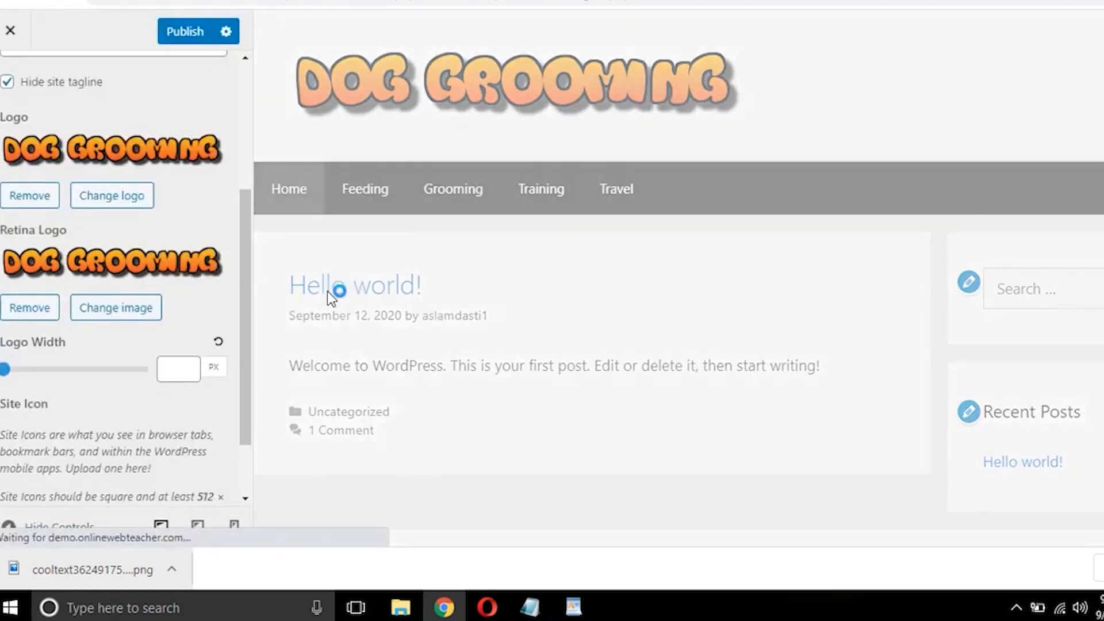
scroll(161, 325, down, 2)
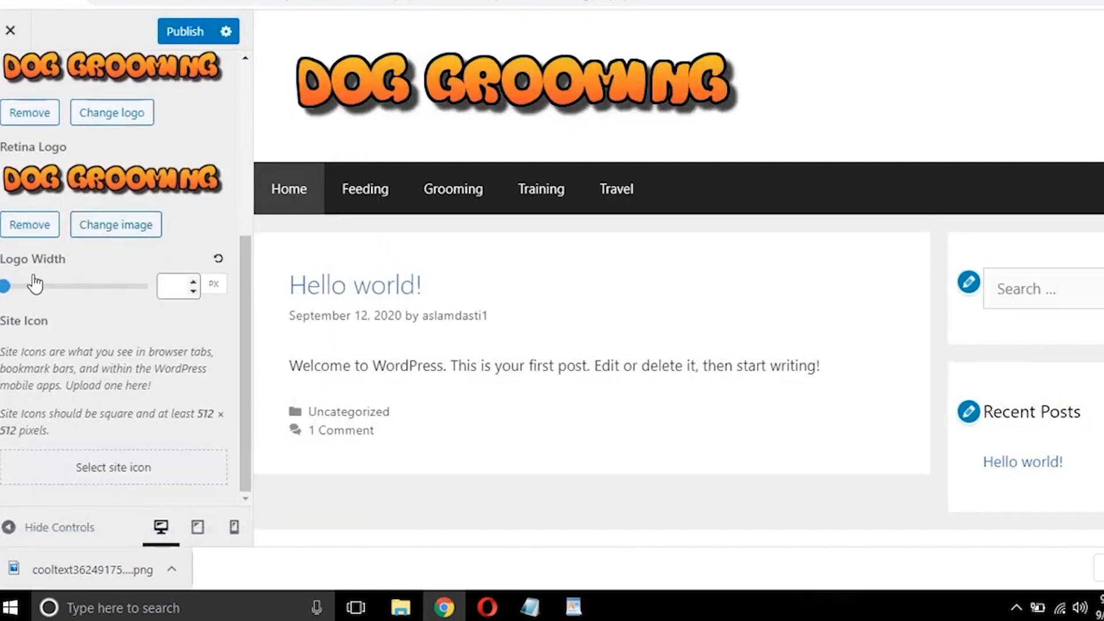
drag(12, 297, 70, 288)
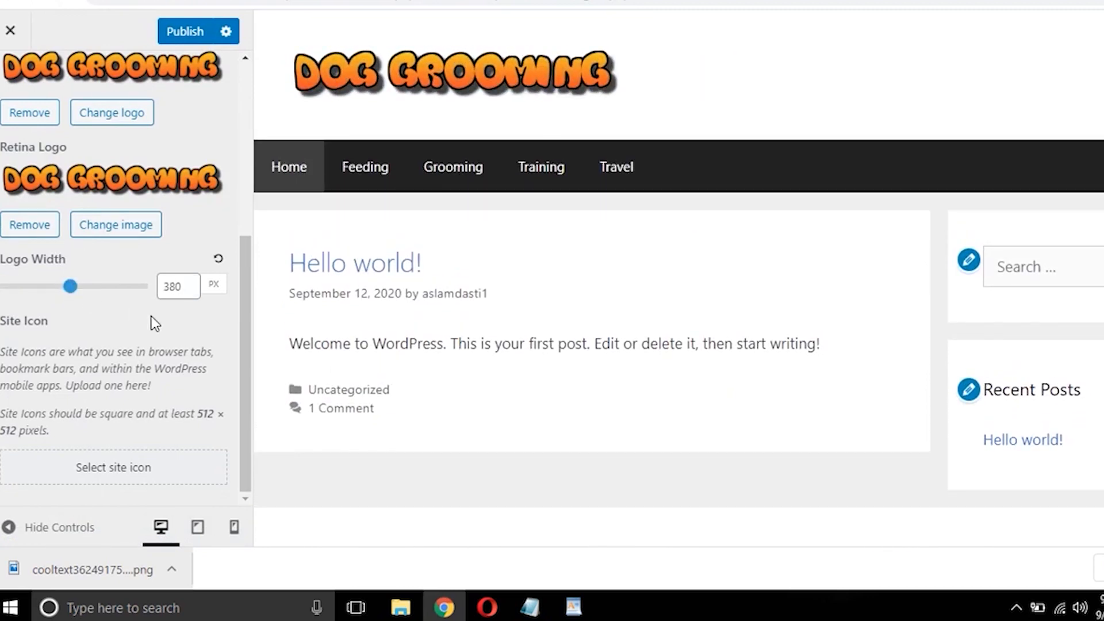
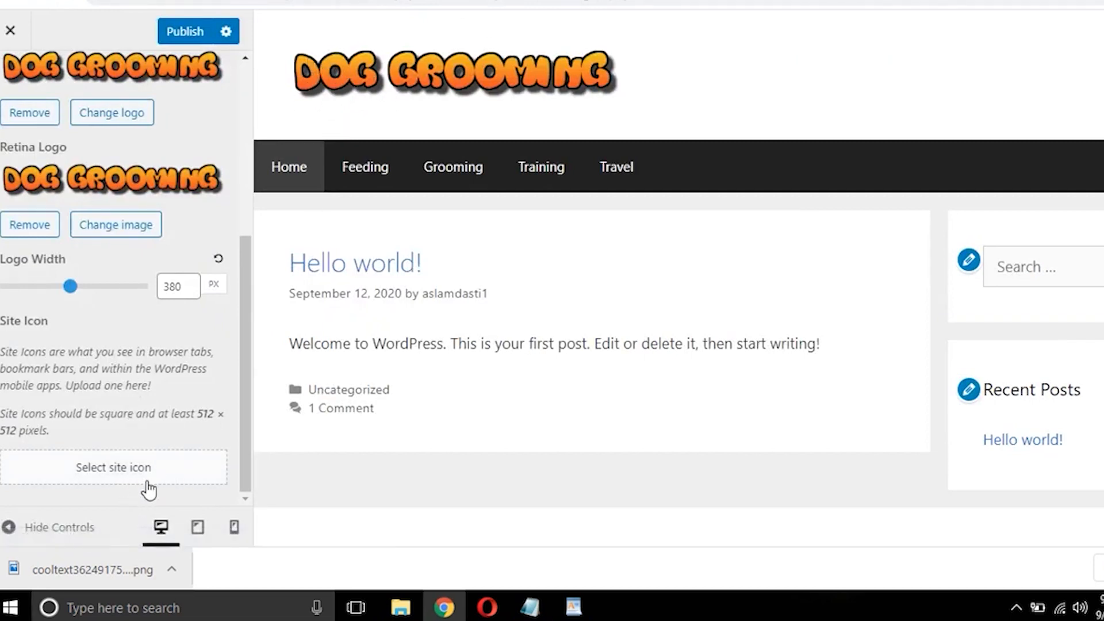
Step: Set the Dog Grooming image as the site icon, cropped to the letters "DO", and publish the customizer changes
click(122, 475)
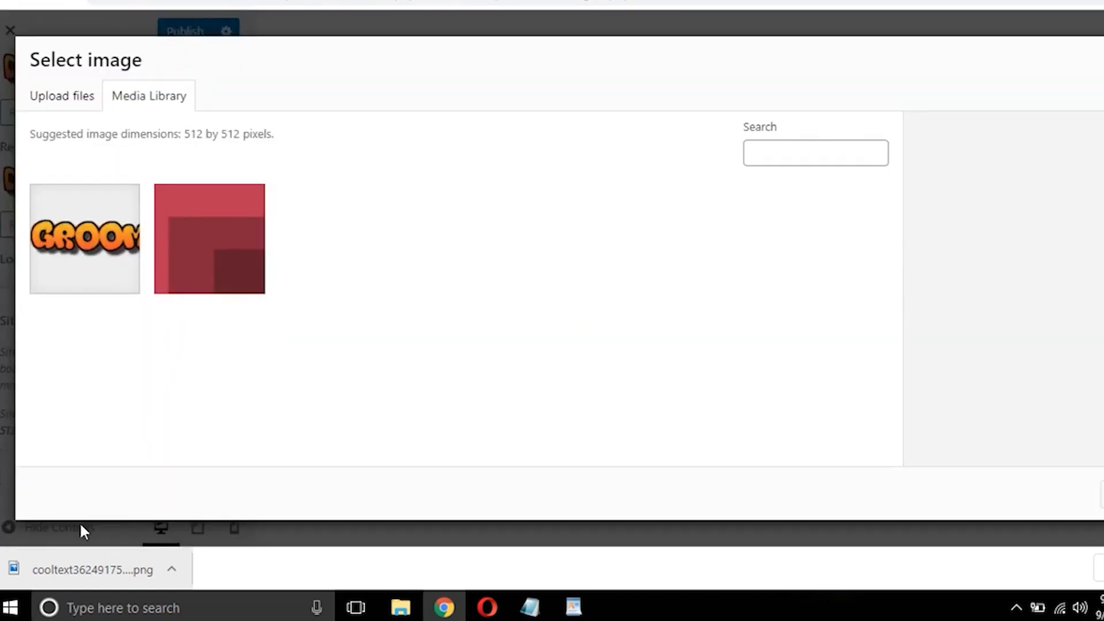
click(79, 279)
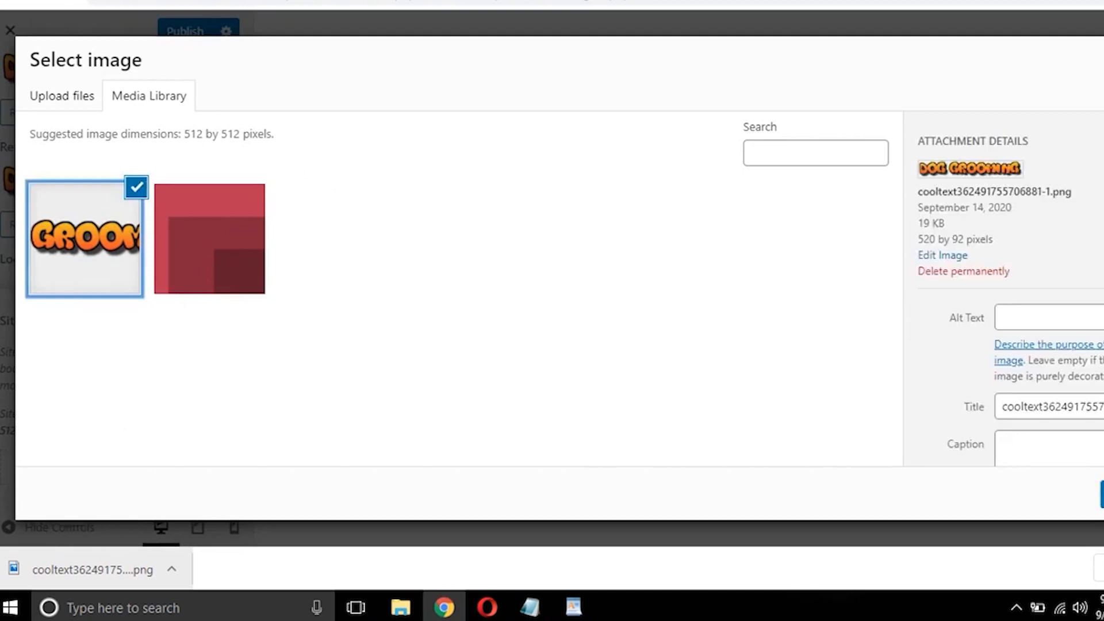
click(1101, 495)
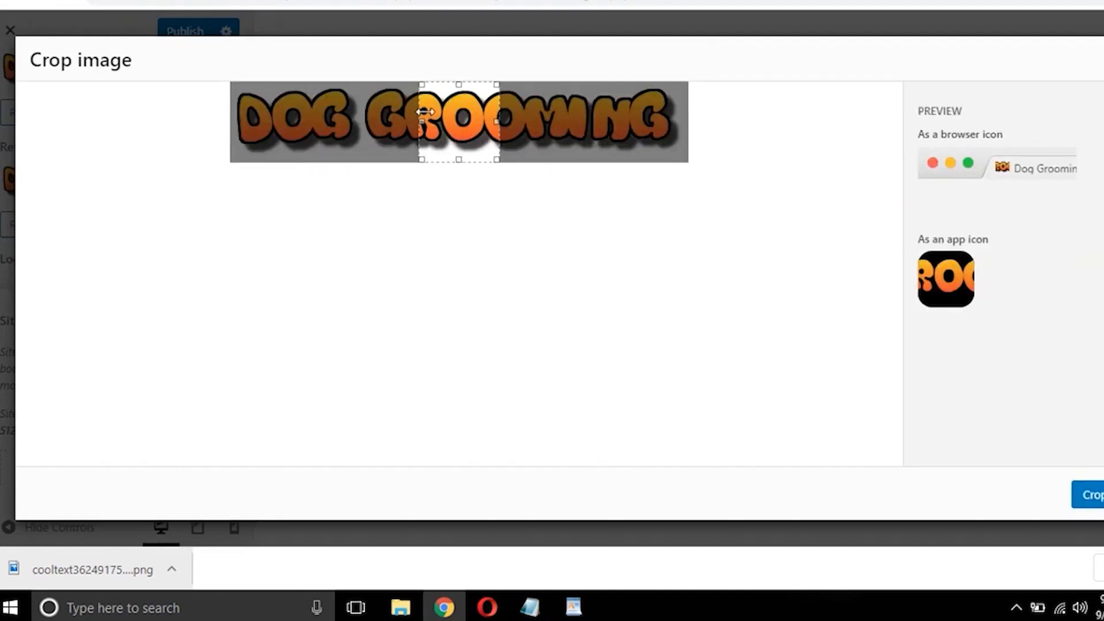
drag(452, 114, 234, 111)
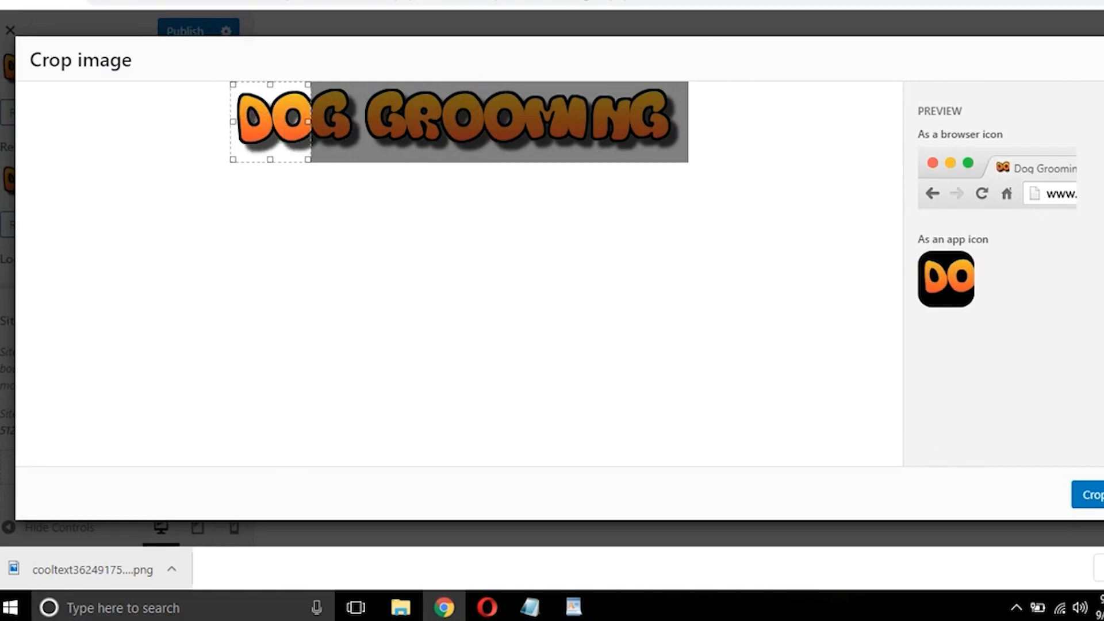
click(1089, 495)
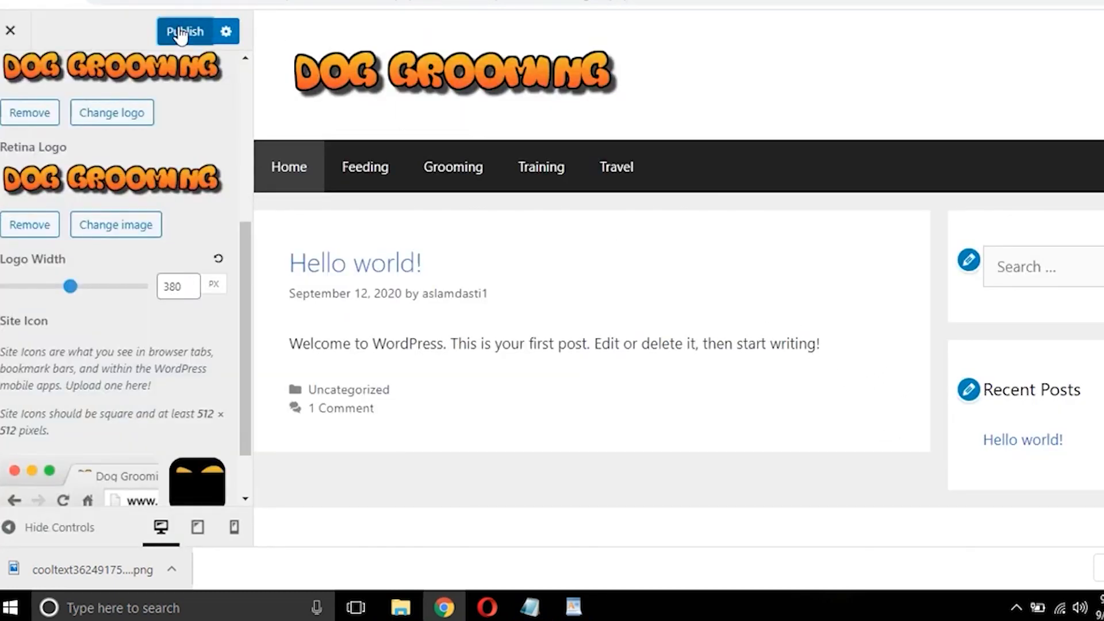
click(182, 33)
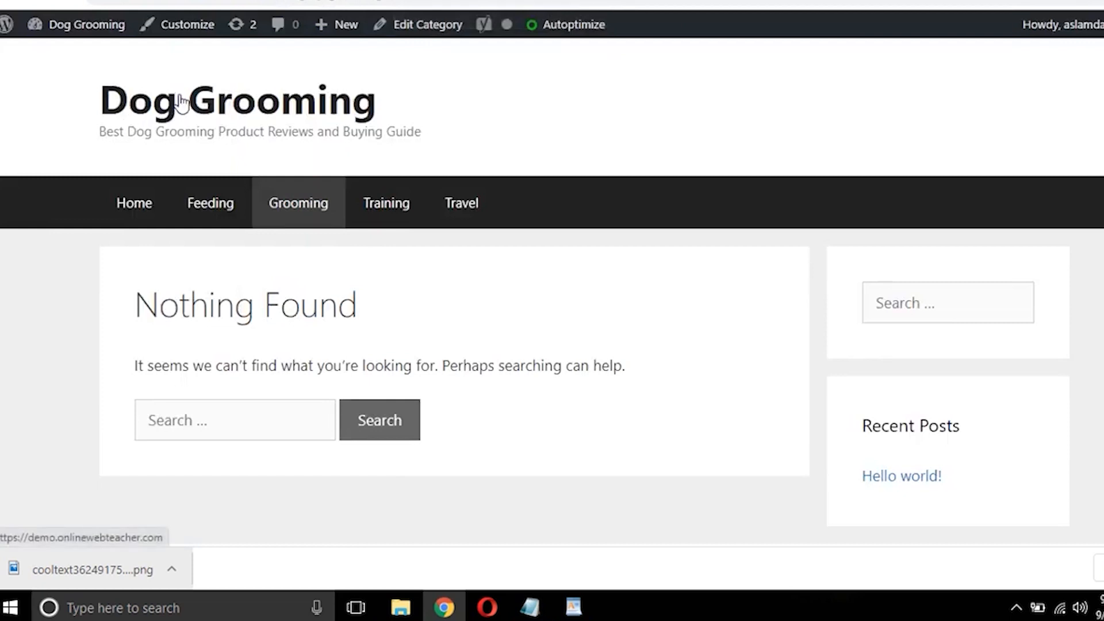
Step: Reload the live site to check the new logo and close the customizer
click(64, 1)
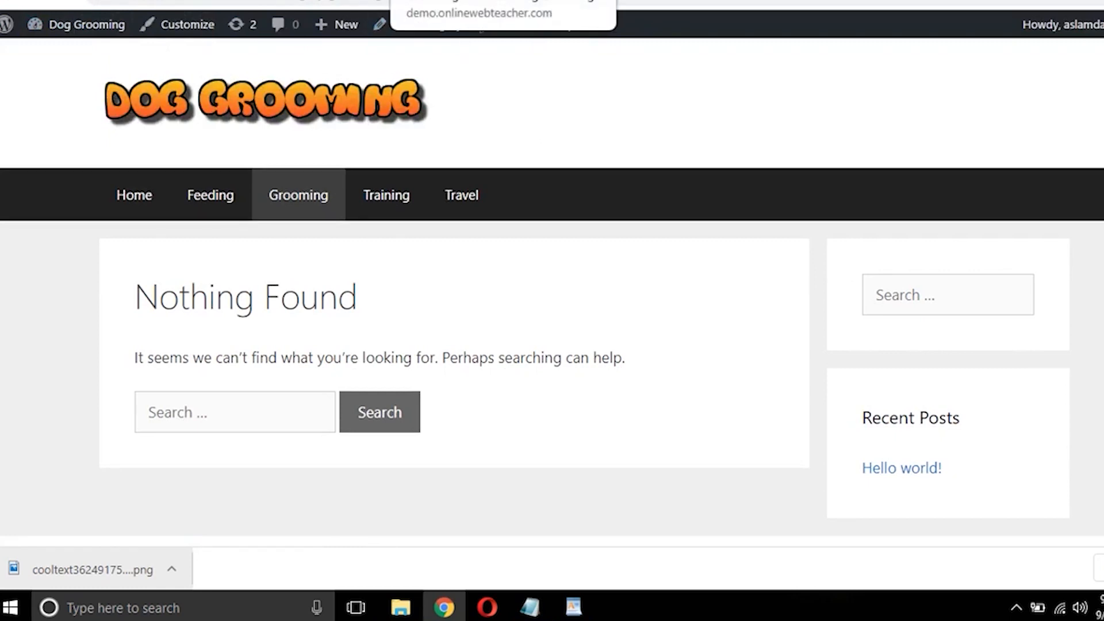
click(276, 0)
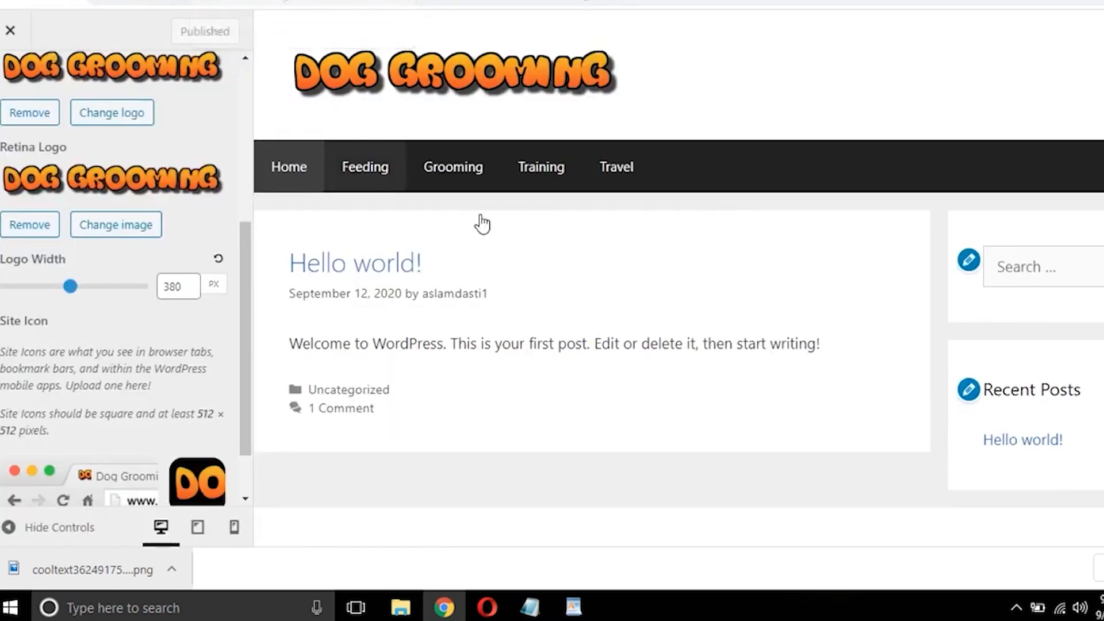
click(10, 30)
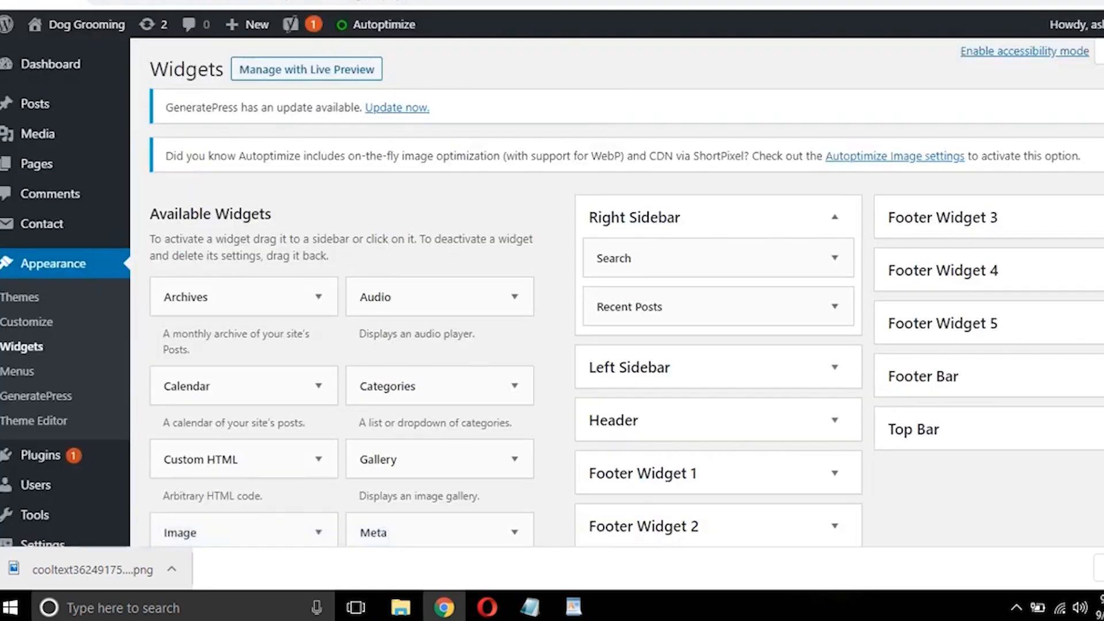
Step: Look over the live category page and follow the header logo to the home page
click(518, 0)
scroll(672, 318, down, 2)
scroll(672, 317, up, 2)
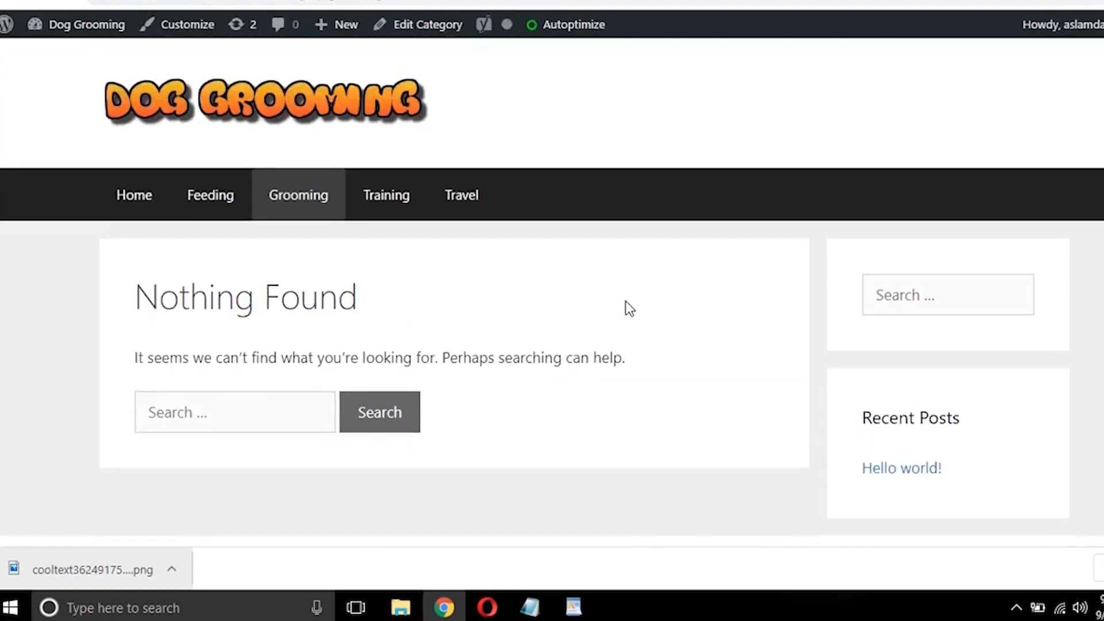
click(211, 113)
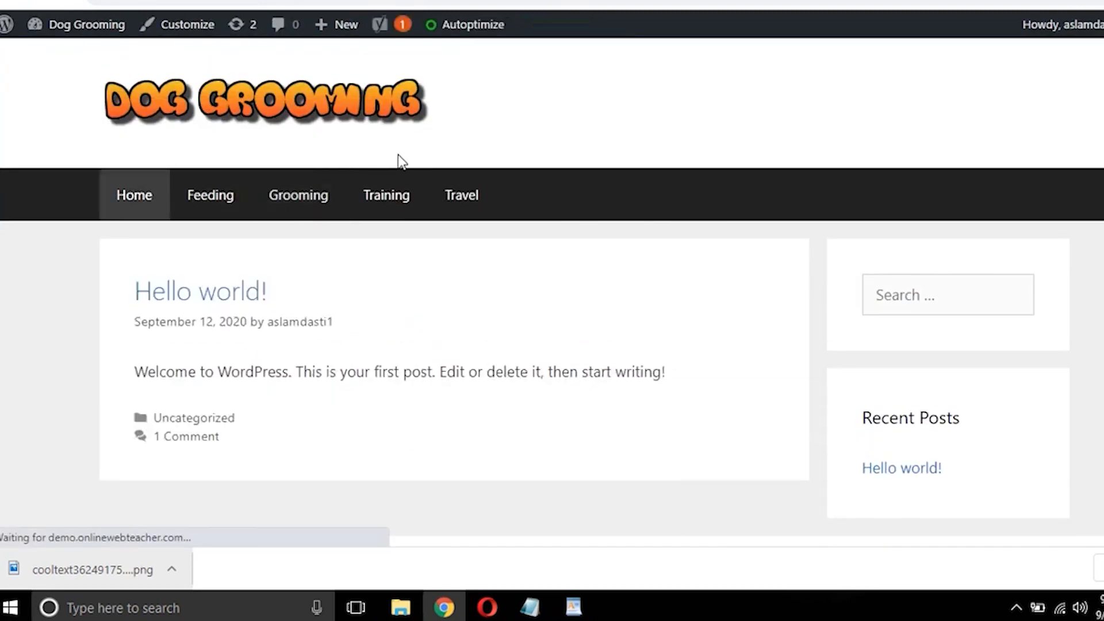
right_click(532, 184)
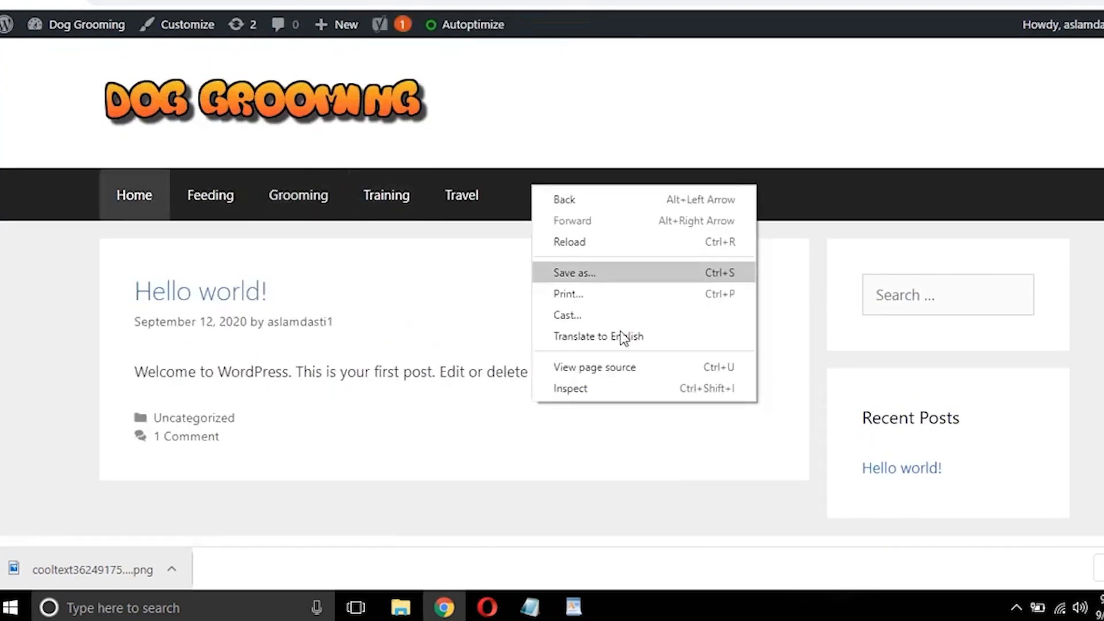
click(470, 222)
mouse_move(500, 29)
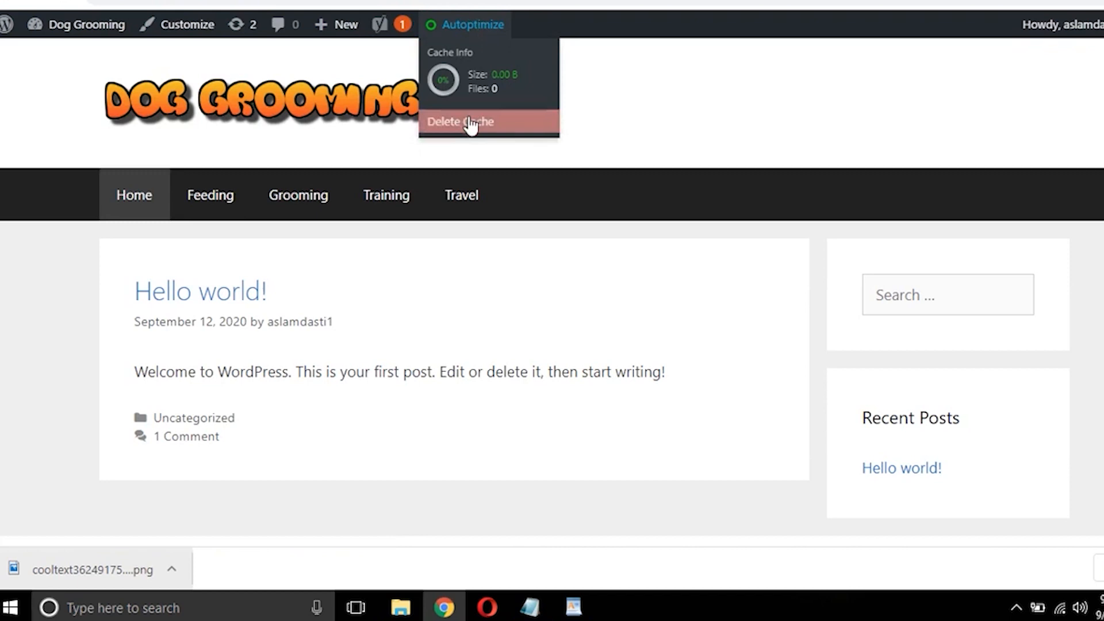
mouse_move(377, 30)
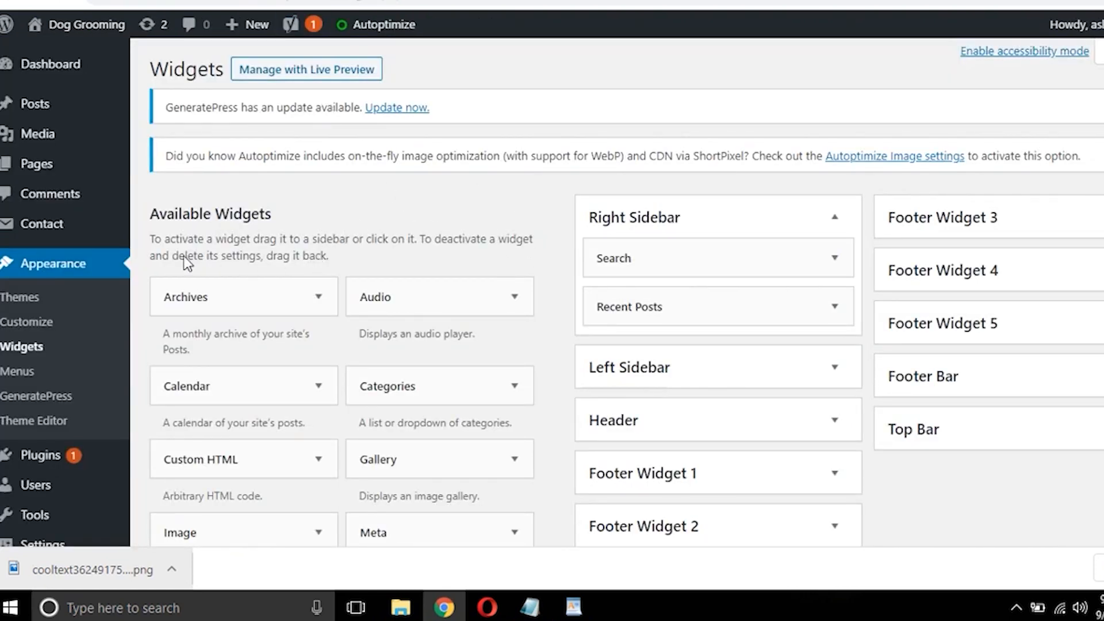
Step: Start a new WordPress page and bring up the Notepad list of page names beside it
mouse_move(68, 171)
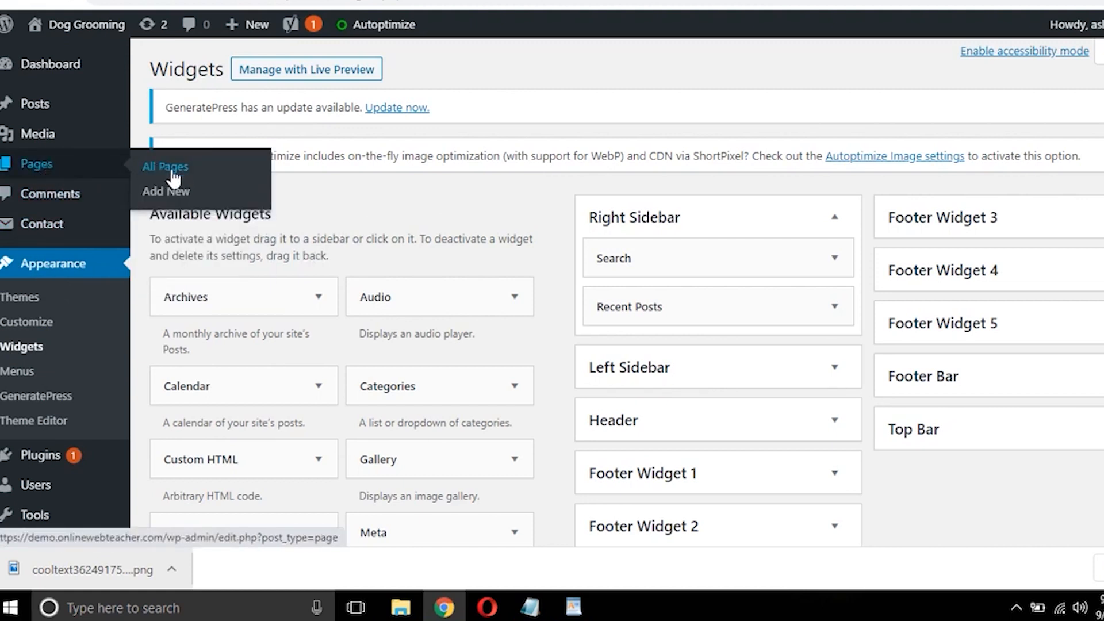
click(167, 192)
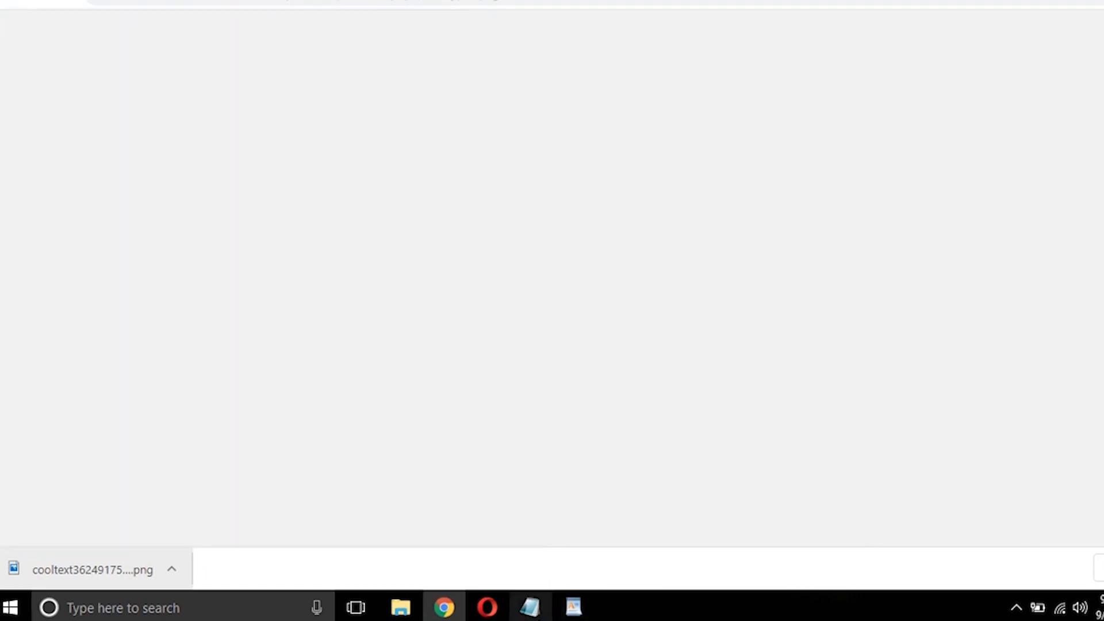
click(558, 518)
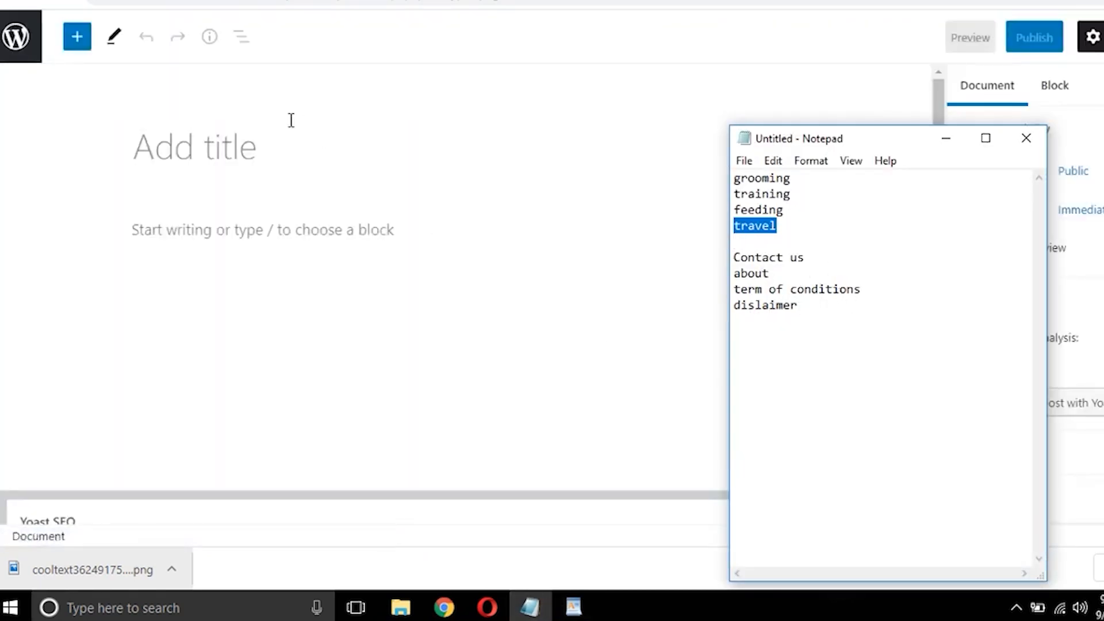
Step: Title the new page "Contact us" and publish it with an empty body
click(252, 149)
text(C)
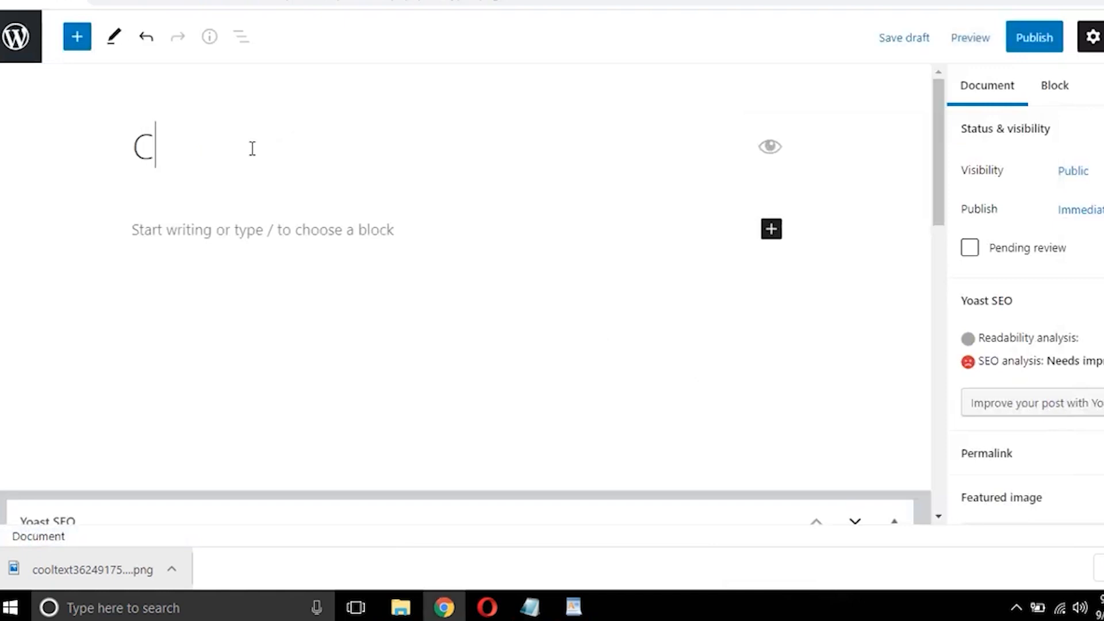
text(ontactus)
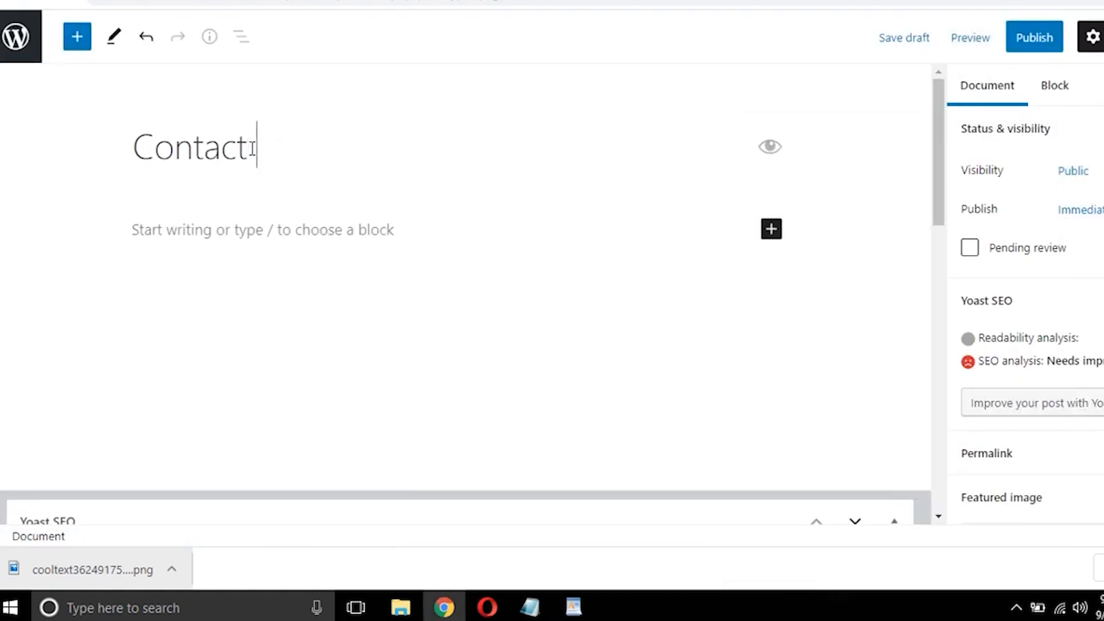
click(1038, 41)
click(1023, 37)
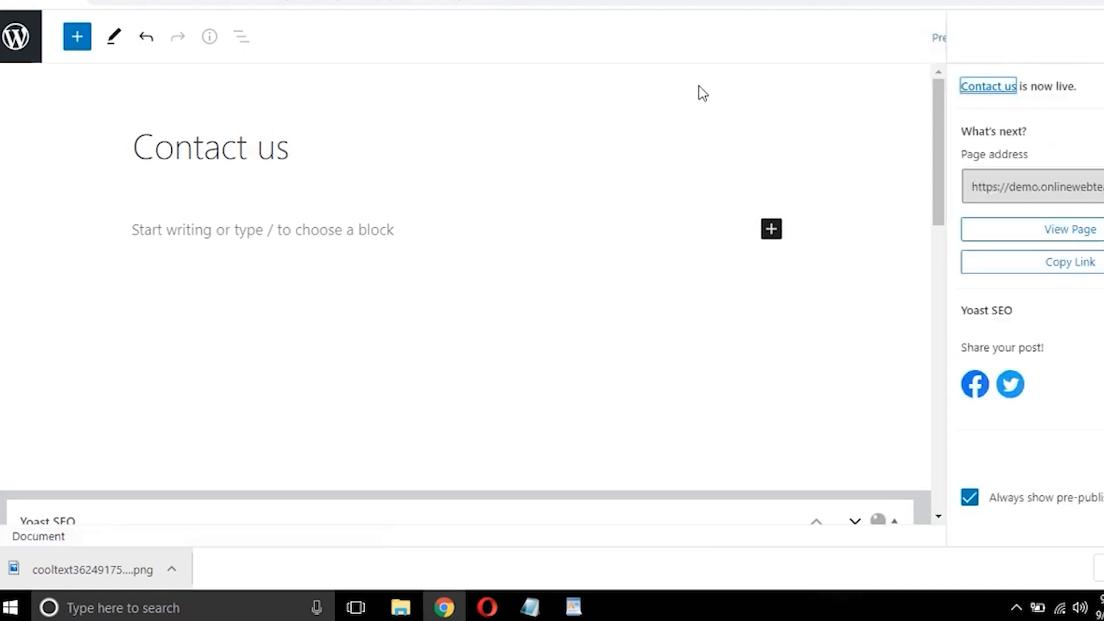
click(153, 234)
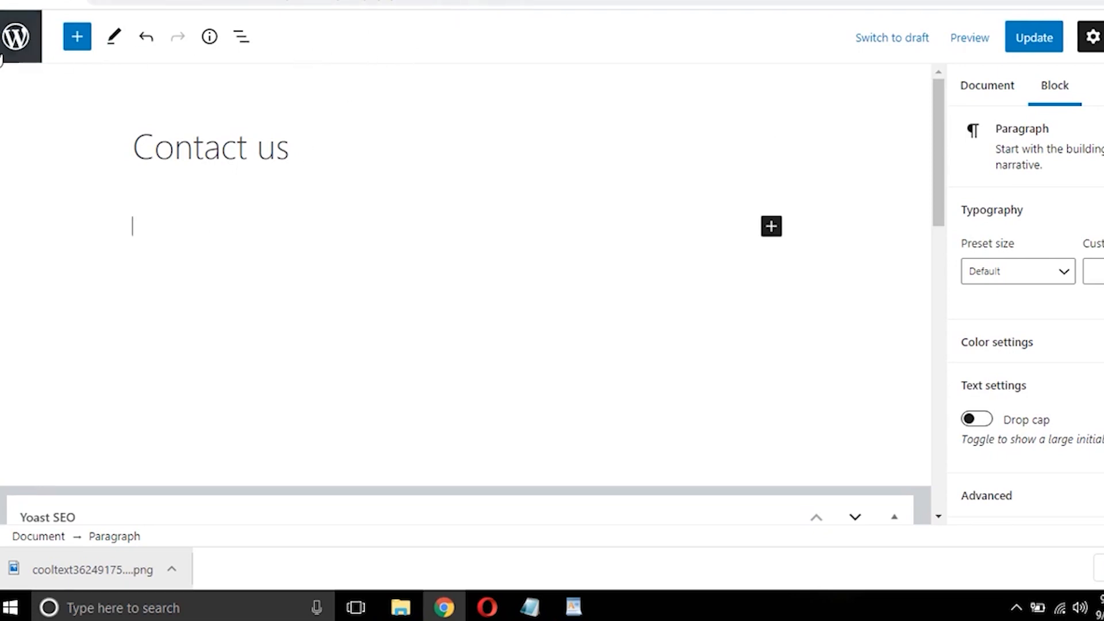
Step: Return to the page list, open new blank pages in separate tabs, and publish one titled "About us"
click(19, 48)
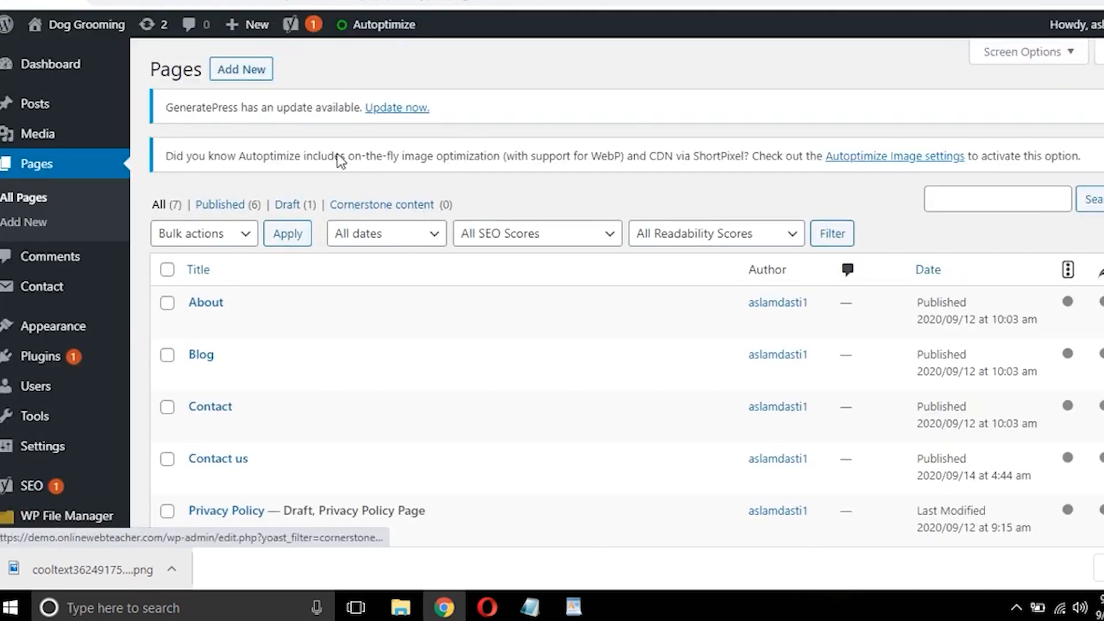
right_click(250, 78)
click(269, 86)
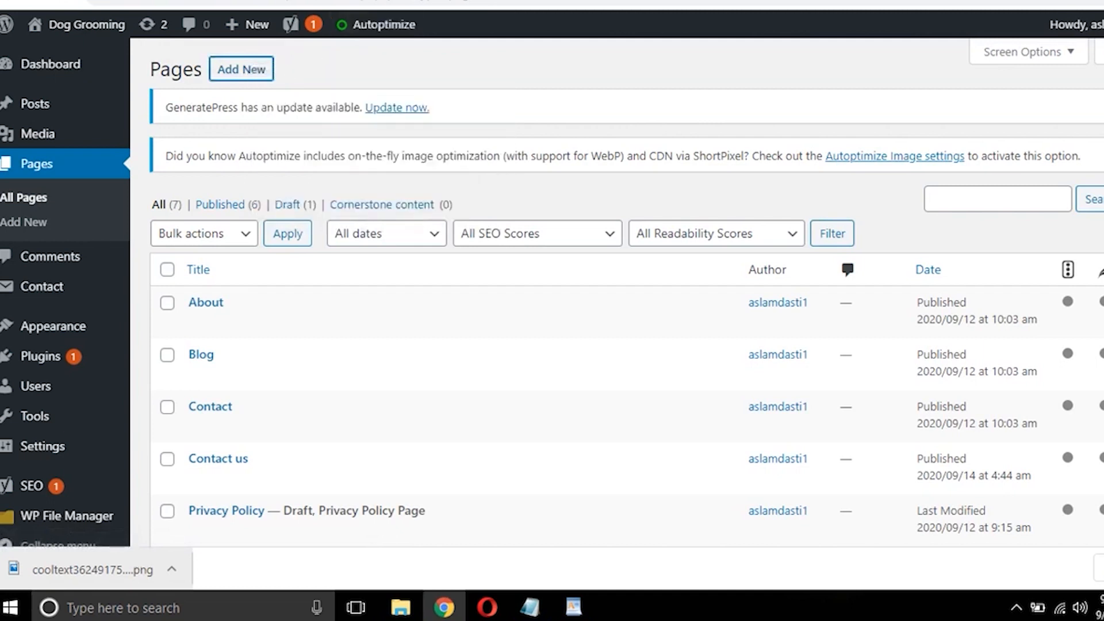
key(ctrl+Tab)
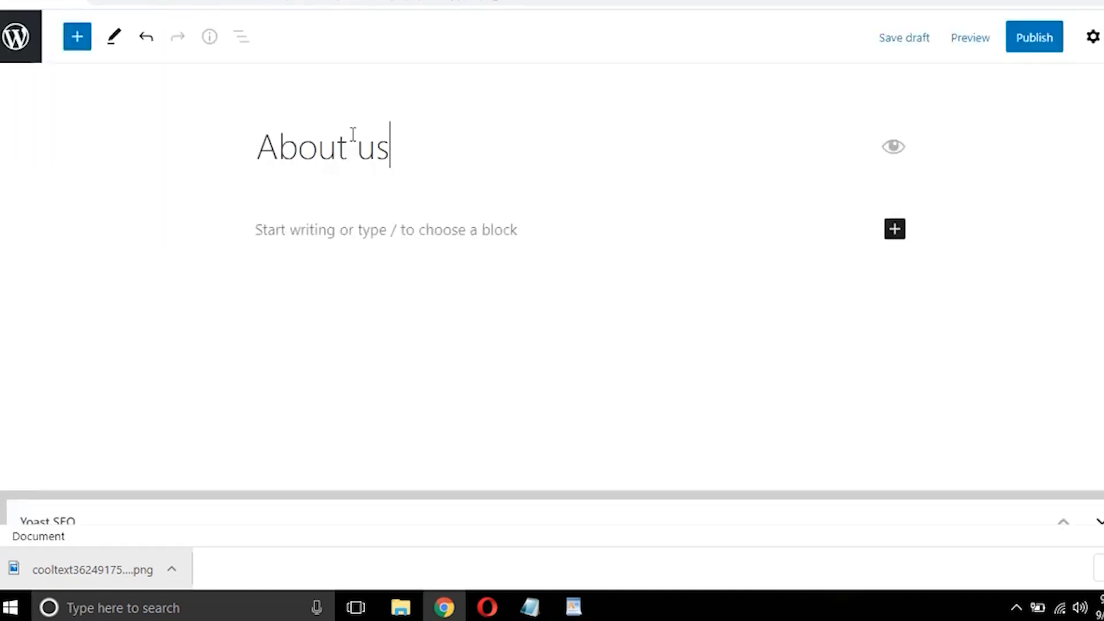
click(1055, 47)
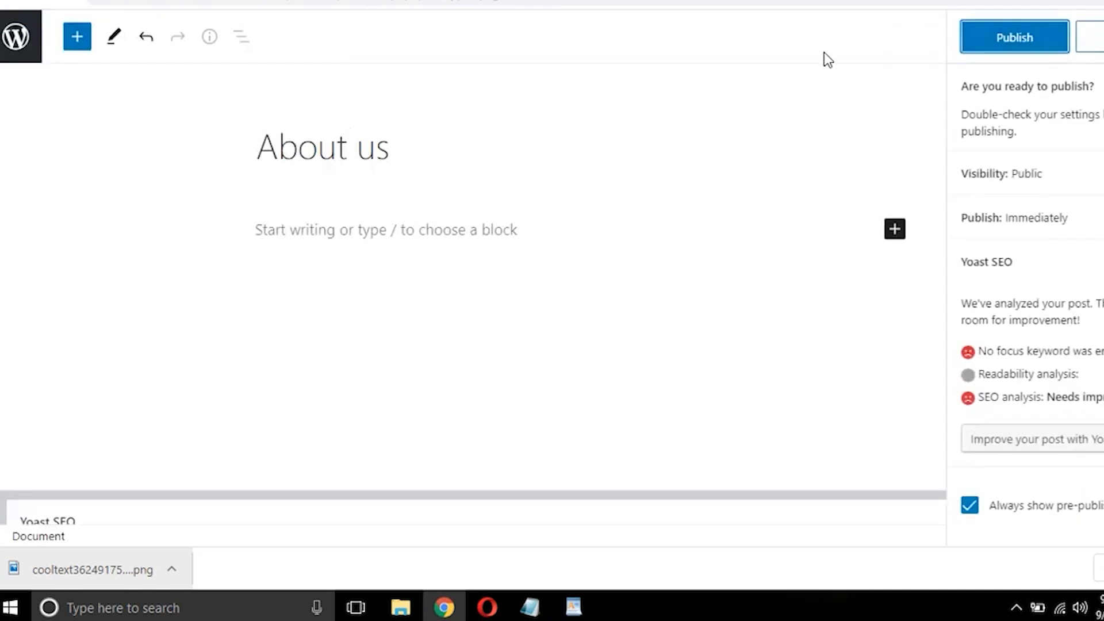
click(1015, 34)
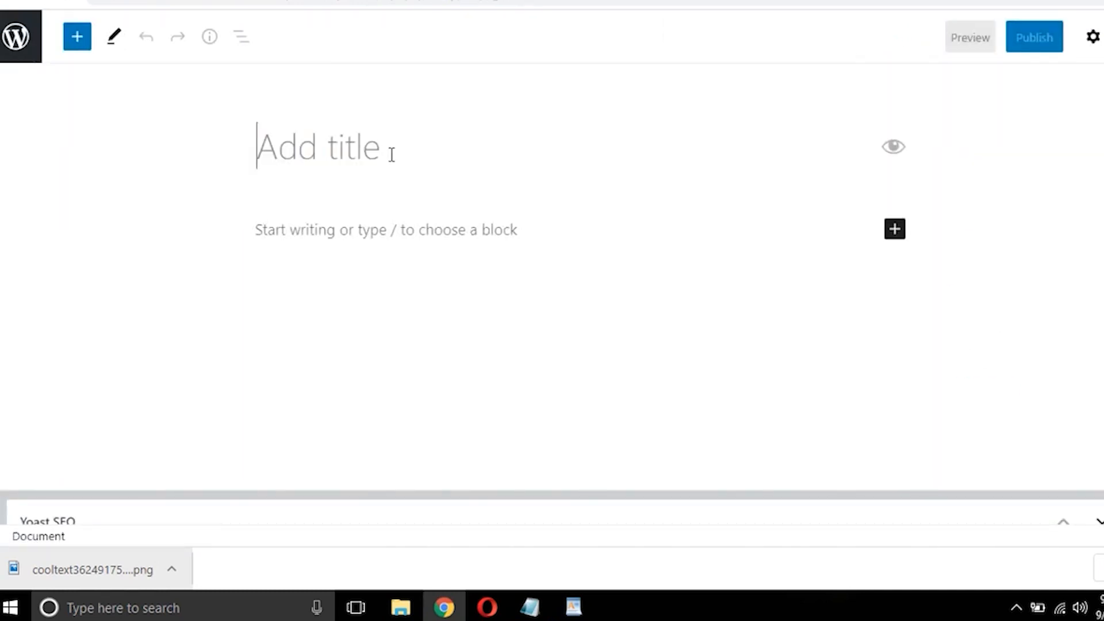
Step: Title the next blank page "Terms & Conditions" and publish it
text(Terms of)
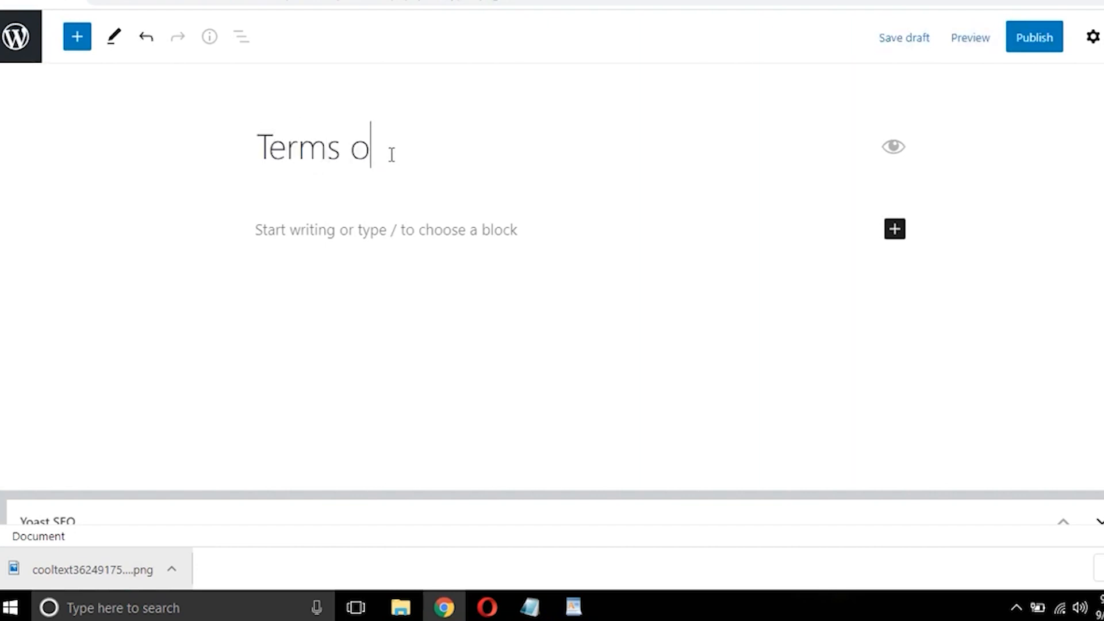
key(BackSpace)
key(BackSpace)
key(BackSpace)
text(&^Con)
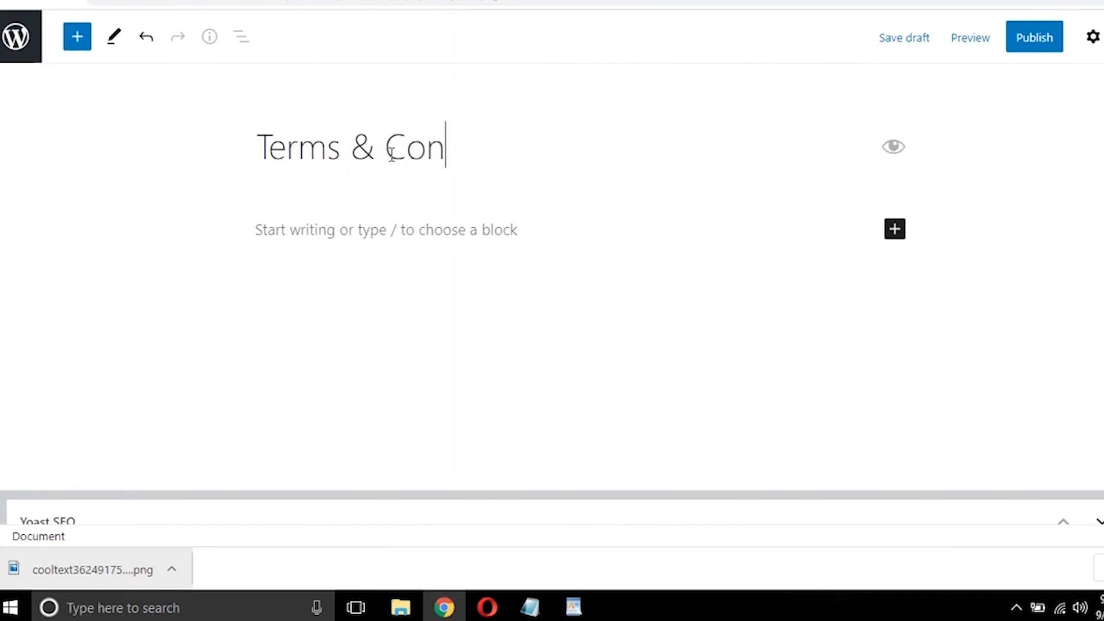
text(ditions)
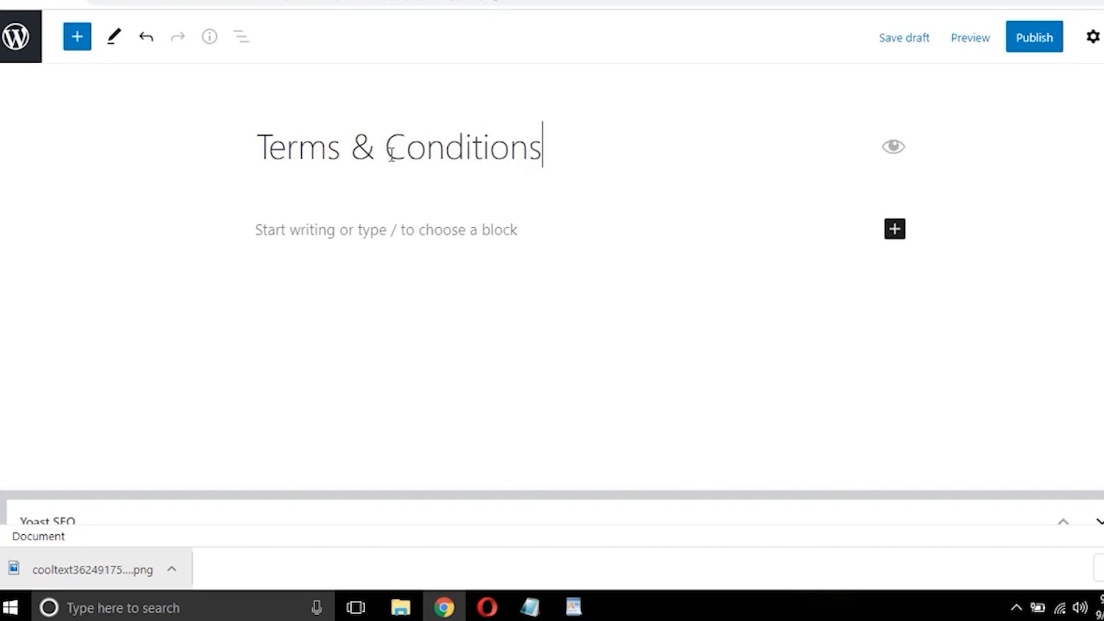
click(1053, 36)
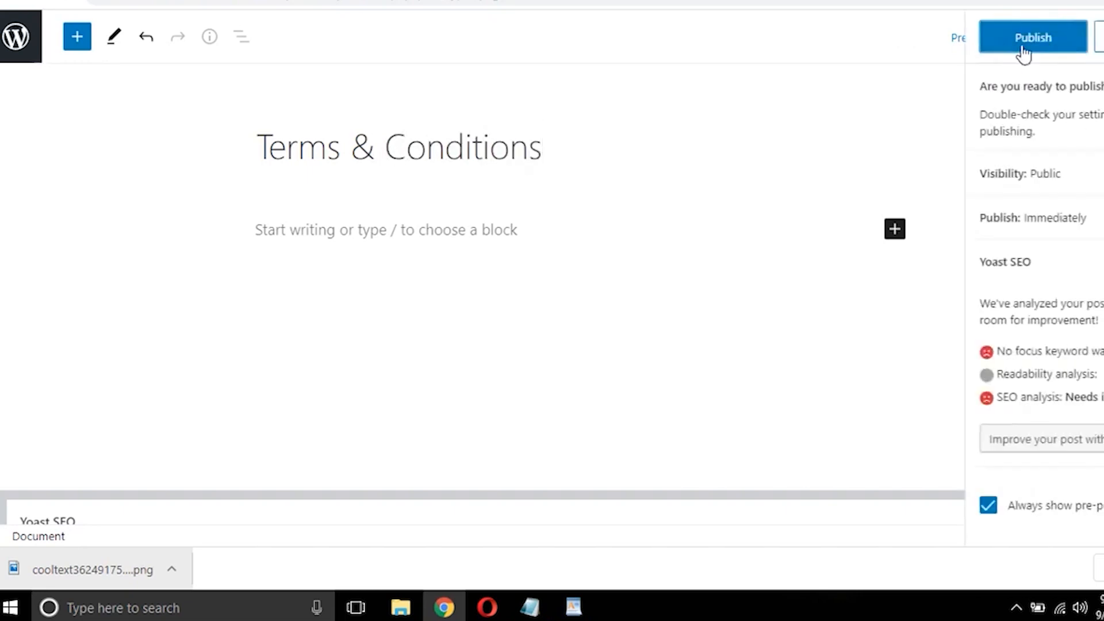
click(1006, 40)
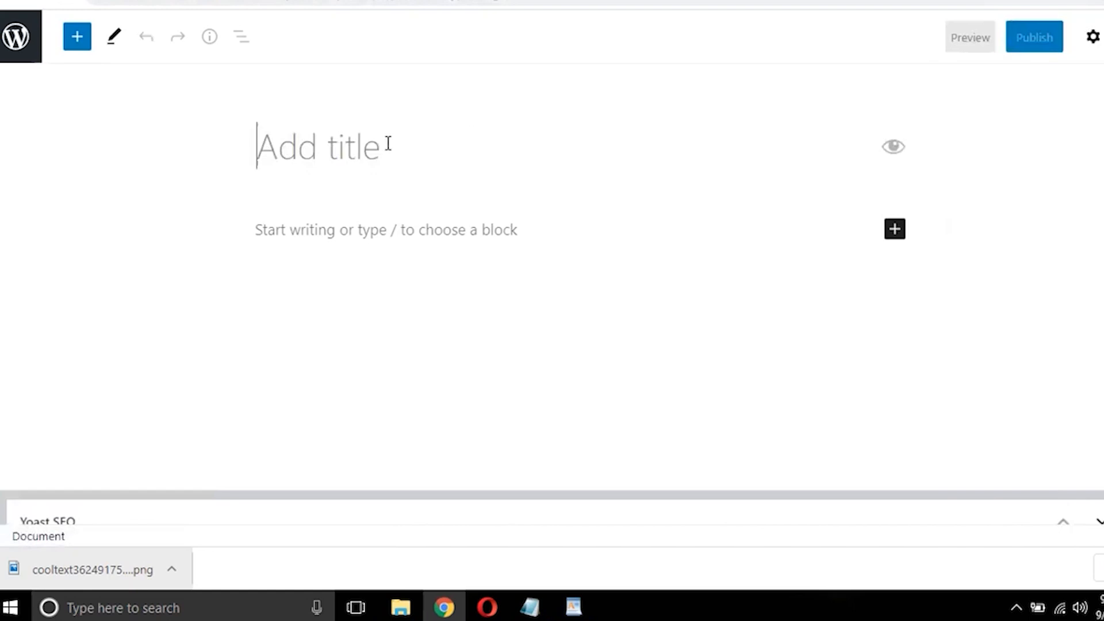
Step: Title the last blank page "Disclaimer" and publish it
text(Disclaimer)
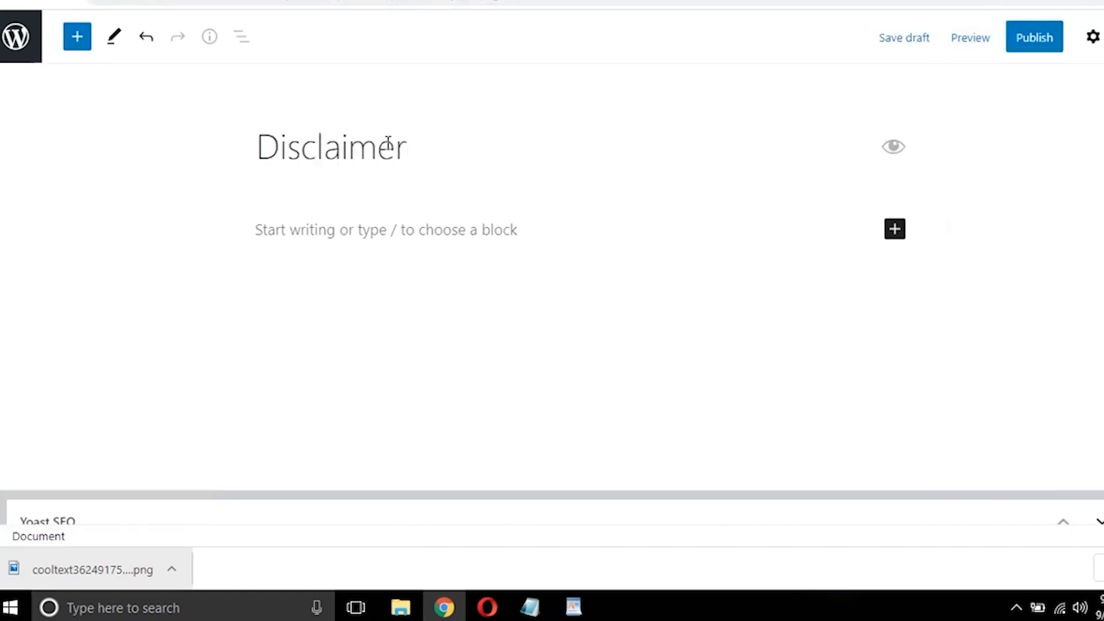
click(1027, 48)
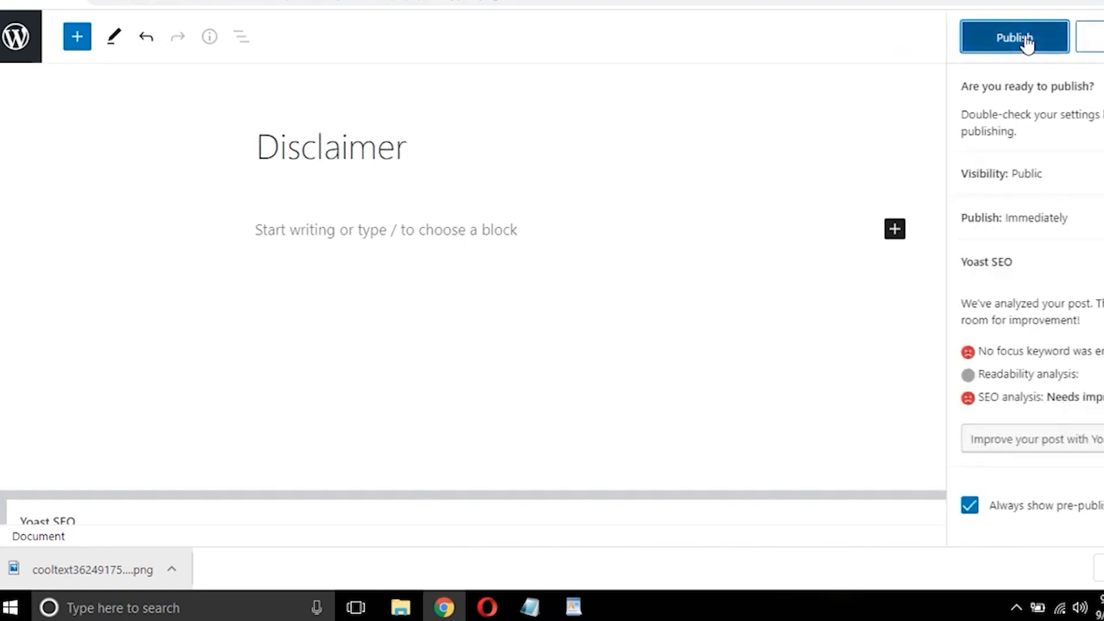
click(1026, 47)
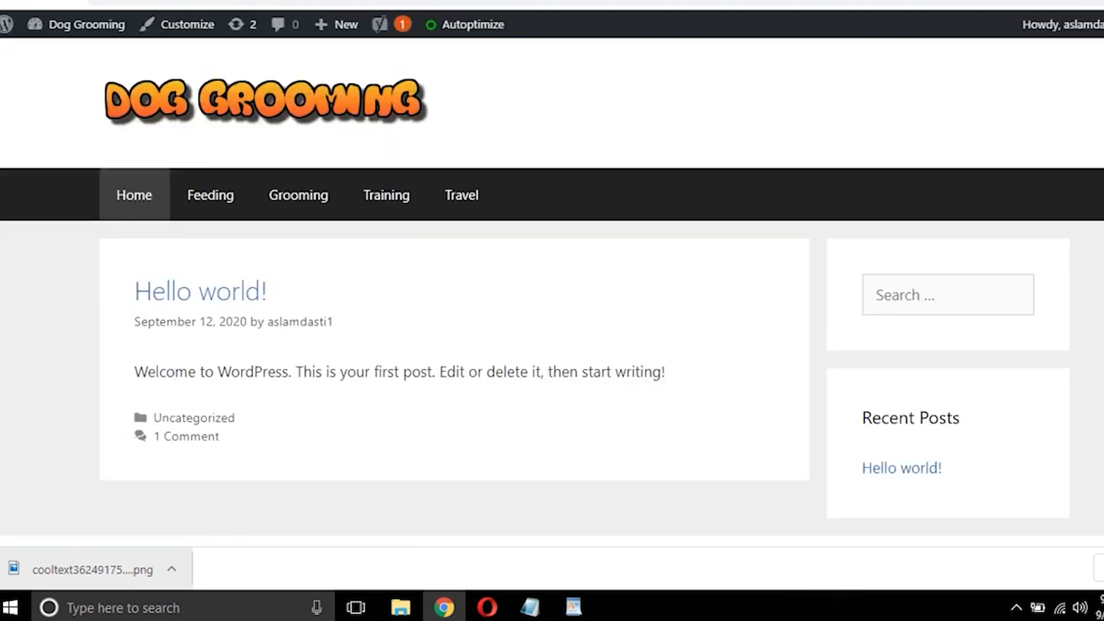
Step: Go from the live site back to the WordPress admin and start a new blog post
click(178, 106)
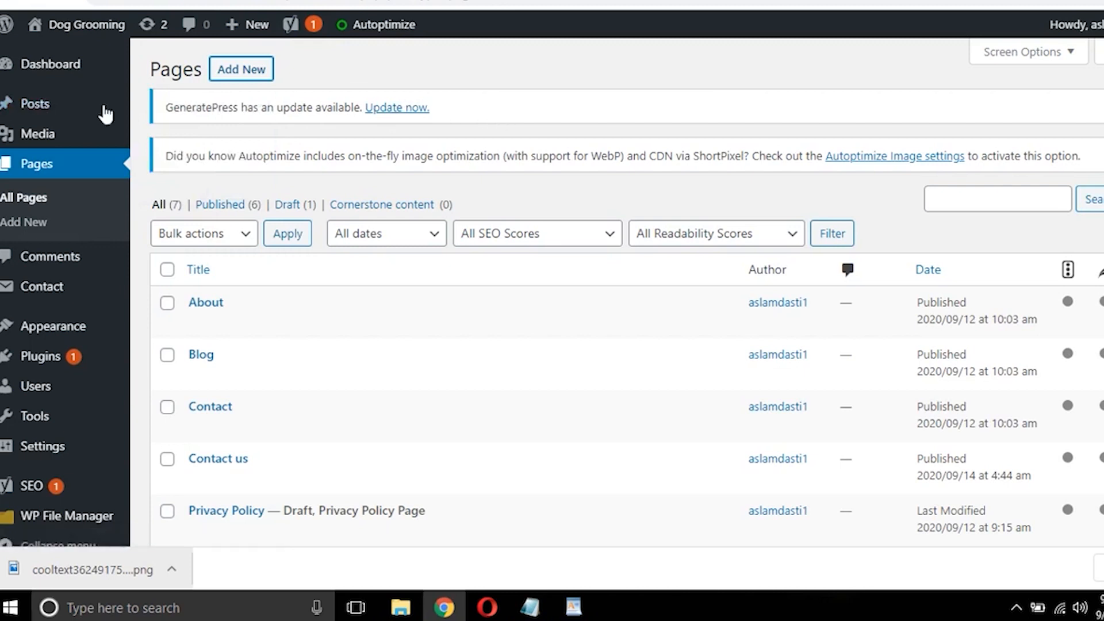
mouse_move(67, 113)
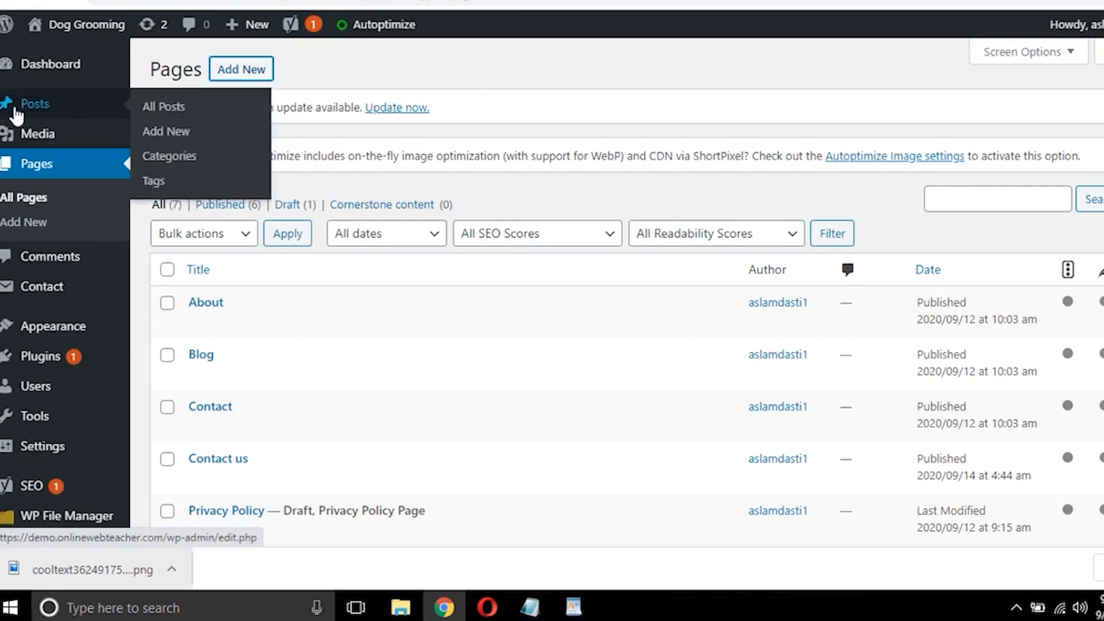
click(52, 112)
mouse_move(65, 104)
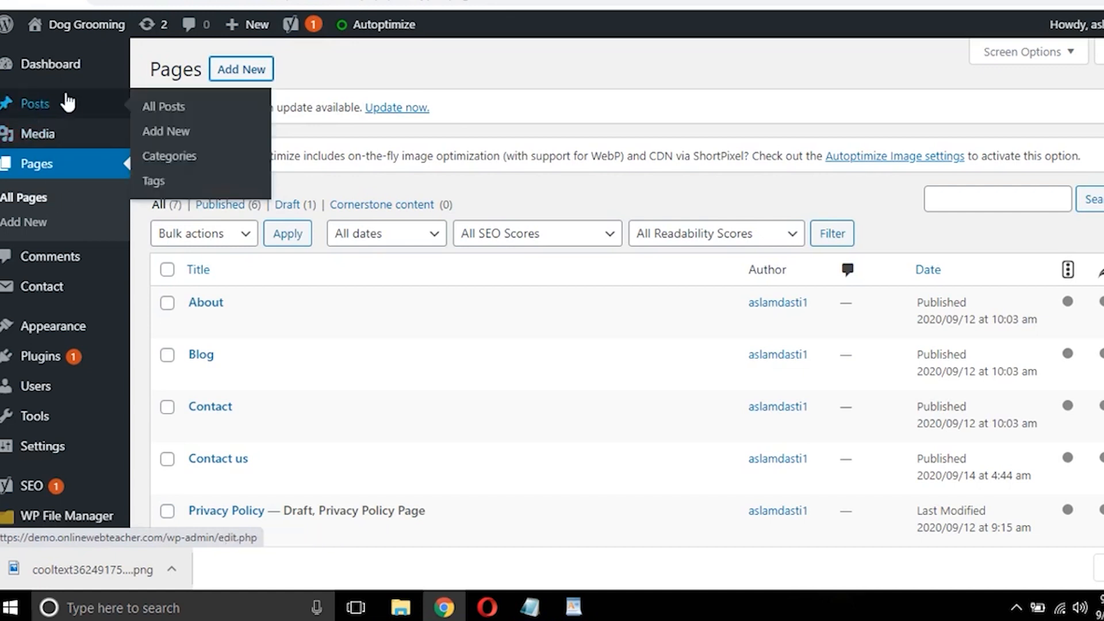
click(175, 135)
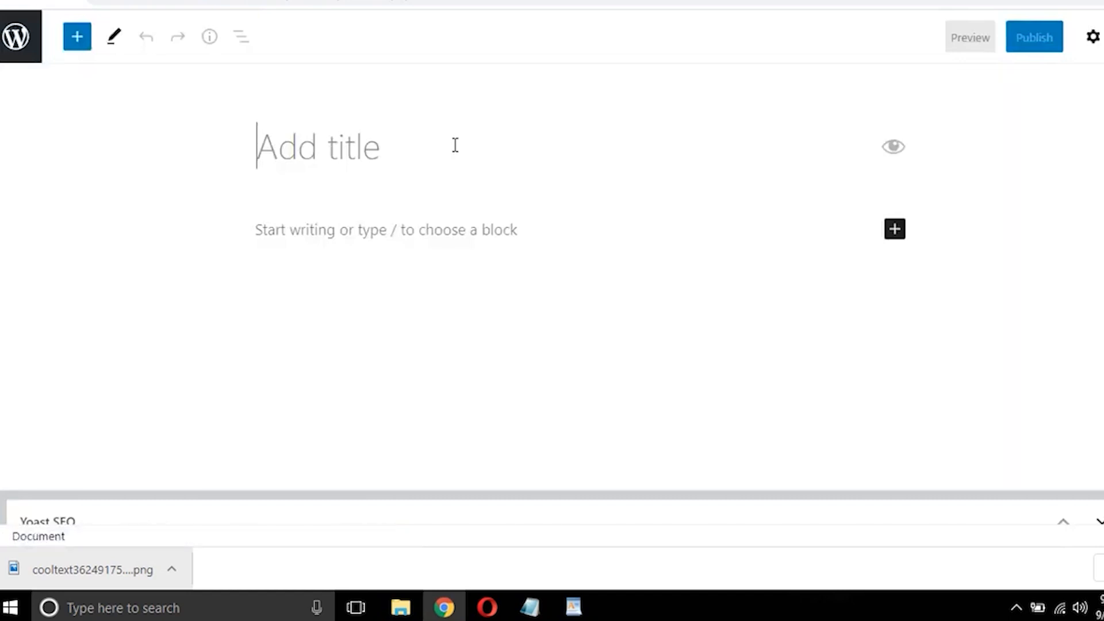
Step: Copy the heading "Best Dog grooming scissors" from the WordPad article and paste it as the WordPress post title
click(574, 607)
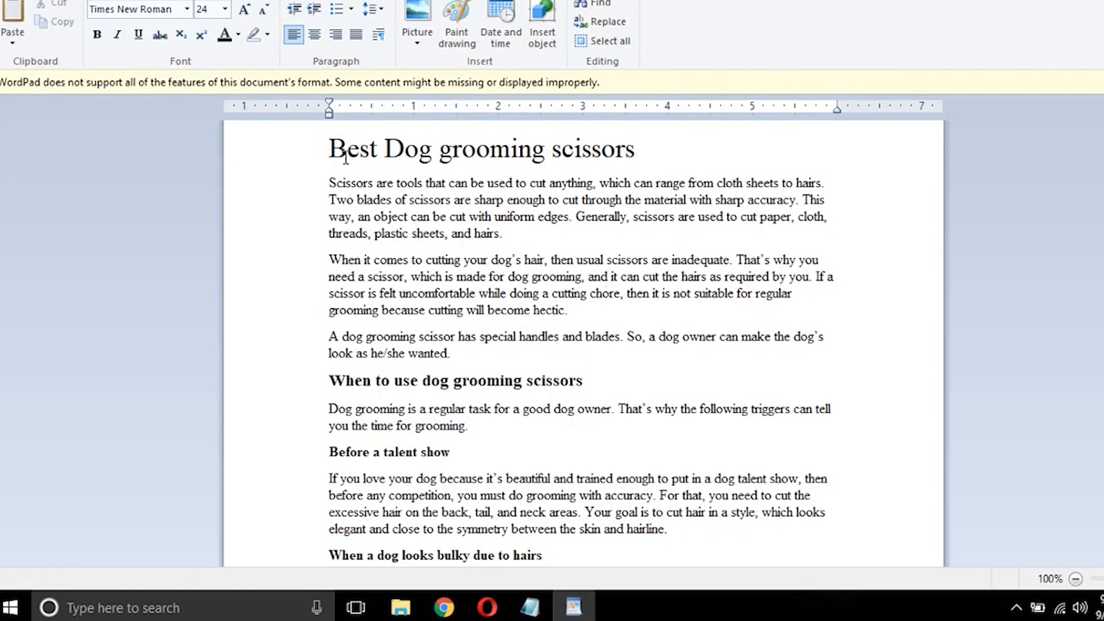
triple_click(569, 149)
key(ctrl+c)
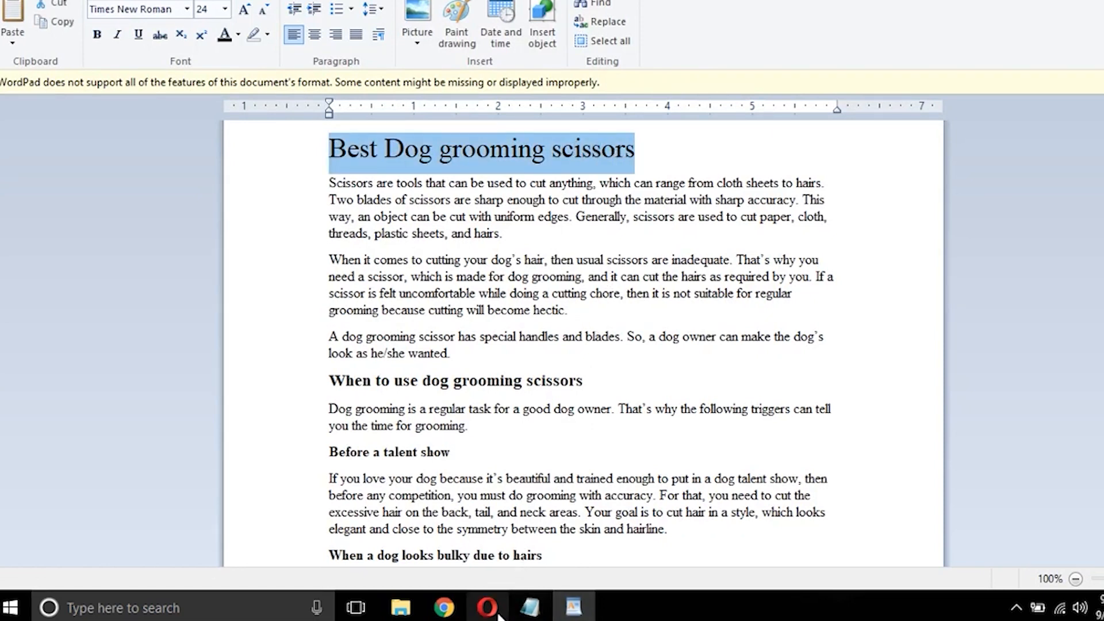
click(444, 608)
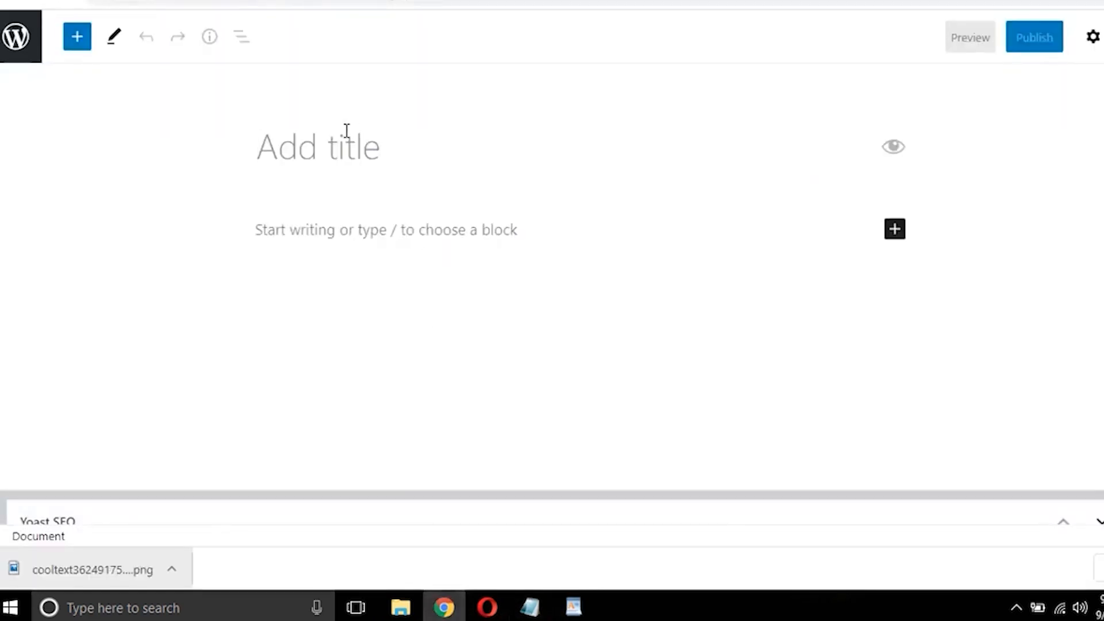
click(347, 131)
key(ctrl+v)
Step: Capitalize the last two words so the title reads "Best Dog Grooming Scissors", and place the cursor in the post body
click(568, 147)
key(BackSpace)
text(S)
key(Left)
key(Left)
key(Left)
key(Left)
key(Left)
key(Left)
key(Left)
key(Left)
key(Left)
key(BackSpace)
text(G)
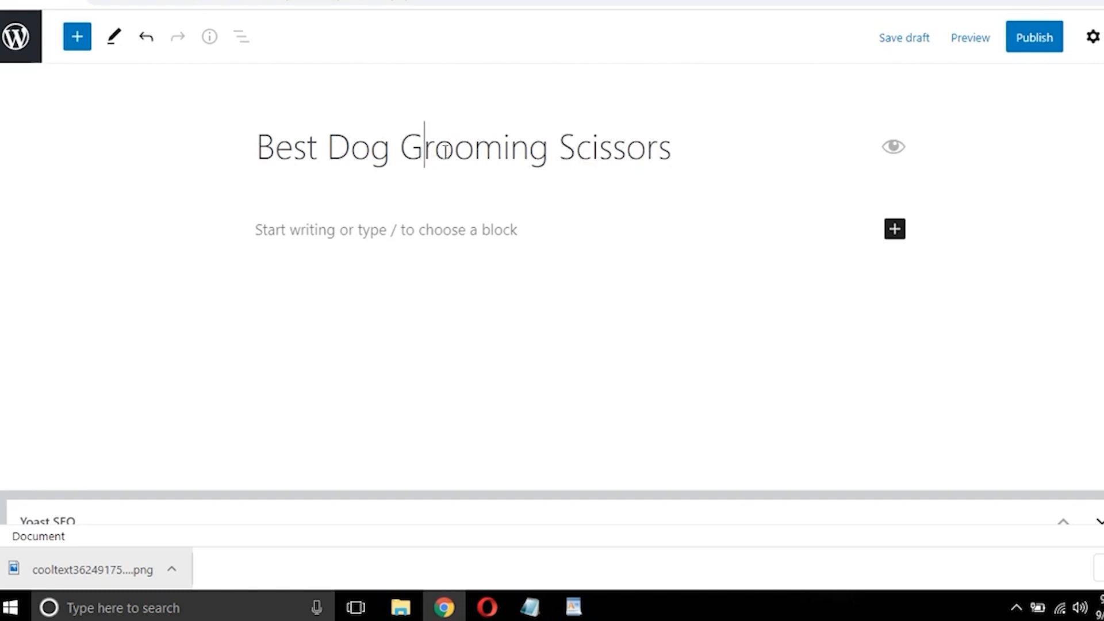
drag(402, 142, 528, 142)
click(546, 147)
click(424, 147)
click(673, 148)
click(456, 227)
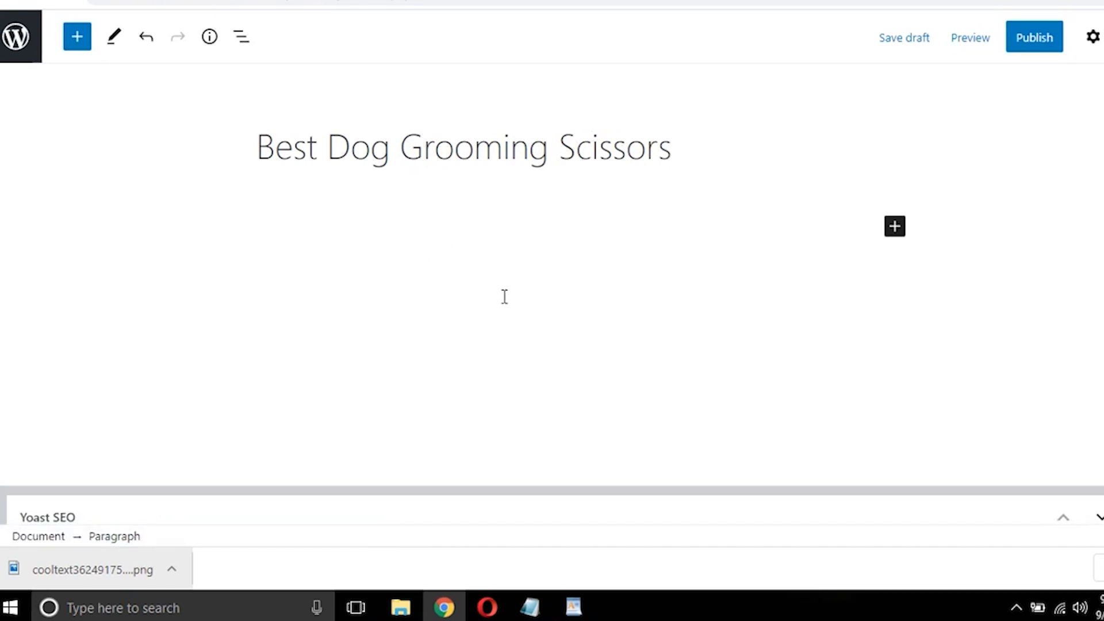
Step: Switch to the WordPad article and examine its introduction, main headings and subheadings down to the "Scissor safety" section
click(574, 608)
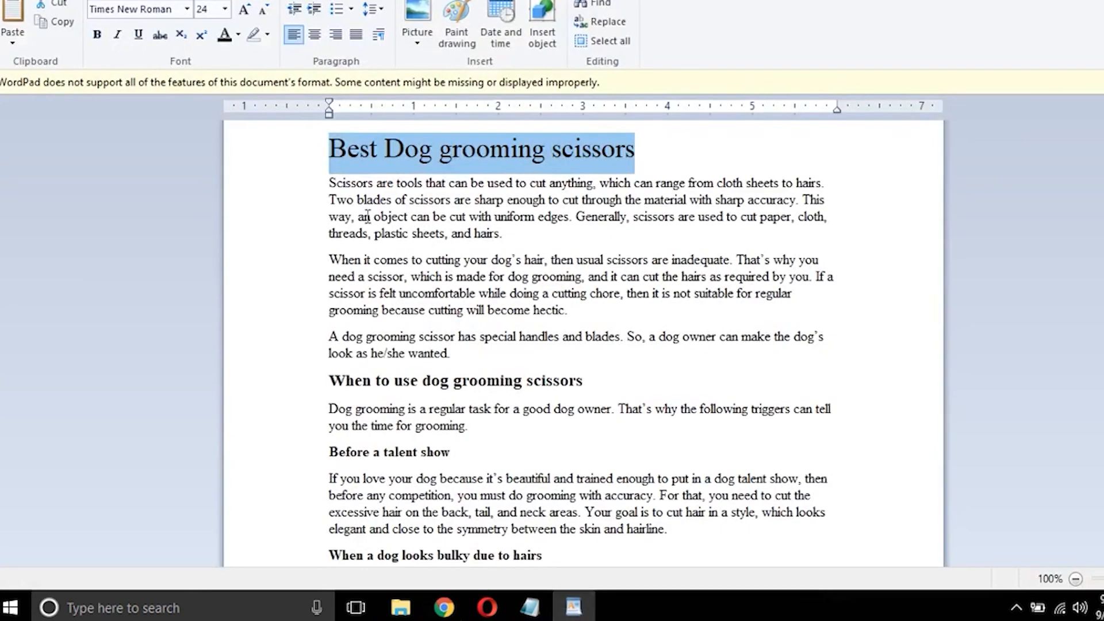
drag(333, 190, 330, 197)
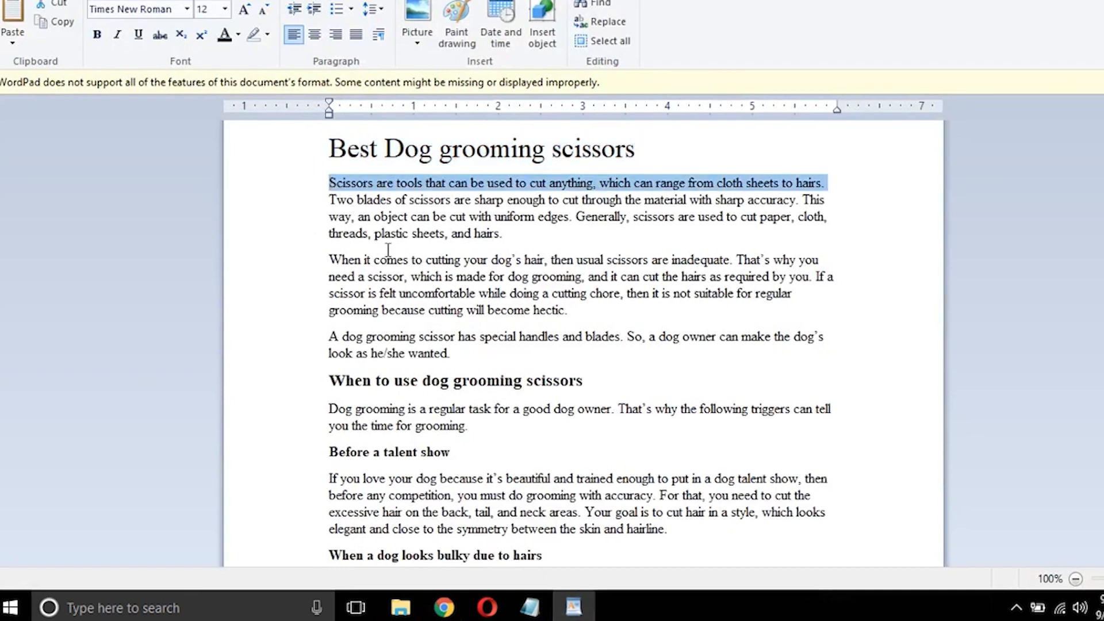
click(388, 221)
drag(330, 183, 510, 357)
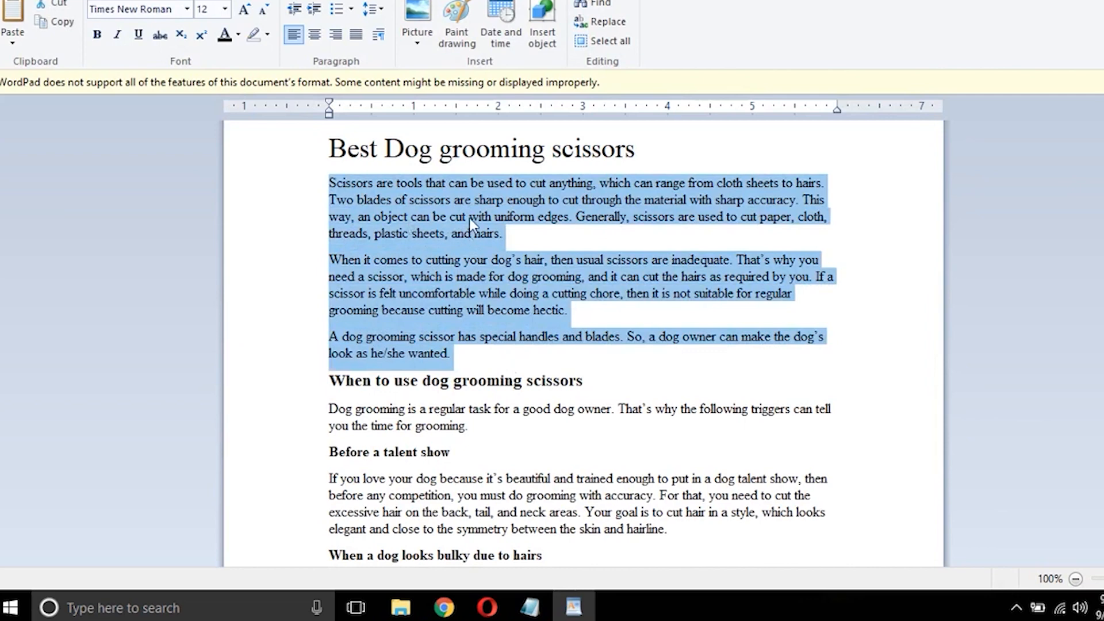
click(358, 390)
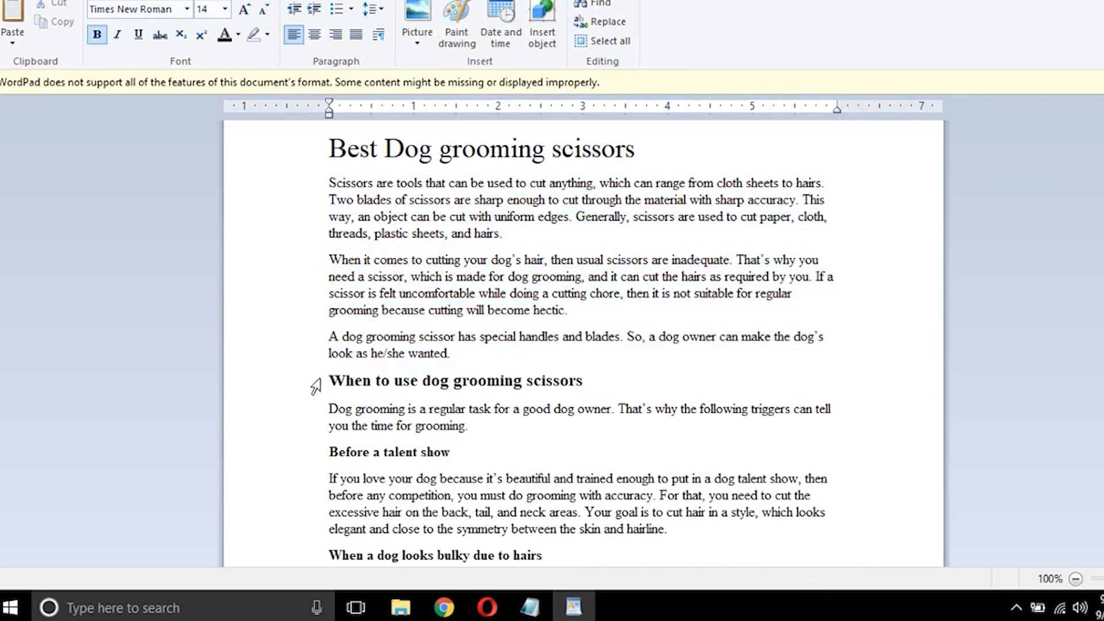
drag(330, 381, 566, 381)
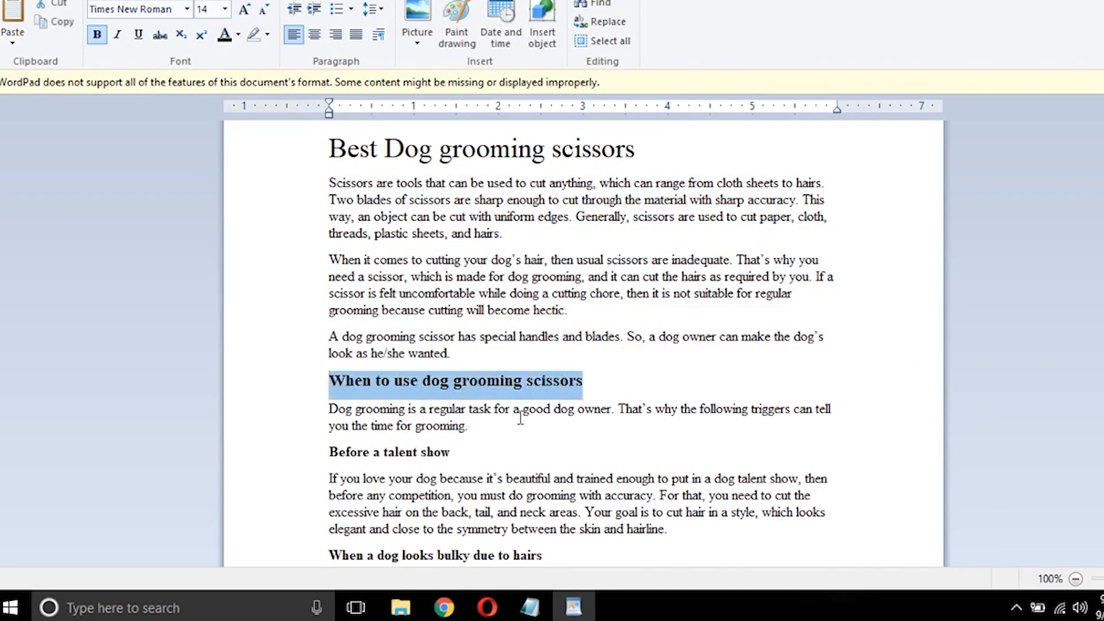
scroll(454, 395, down, 2)
click(389, 386)
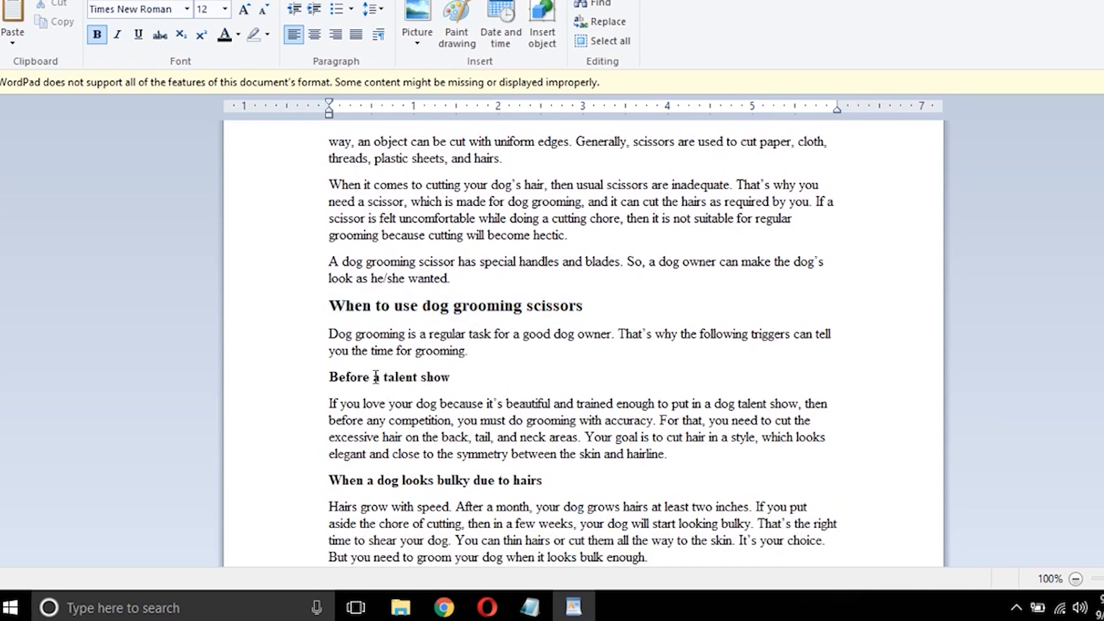
scroll(375, 377, down, 2)
drag(370, 257, 527, 250)
drag(375, 320, 441, 321)
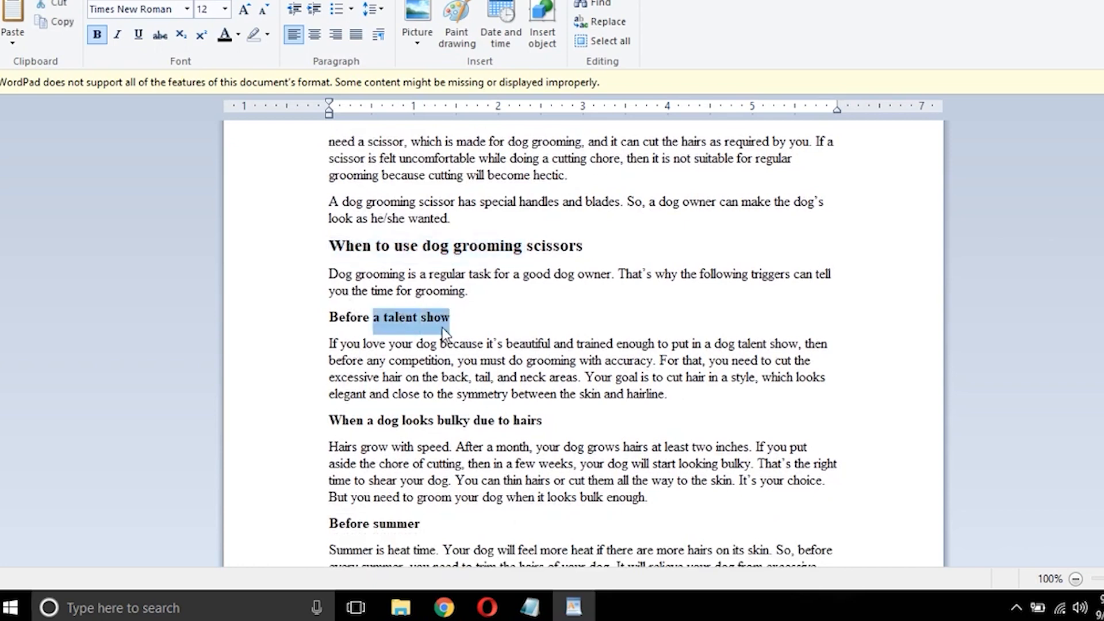
drag(403, 420, 475, 421)
click(397, 524)
scroll(431, 512, down, 8)
scroll(432, 510, down, 2)
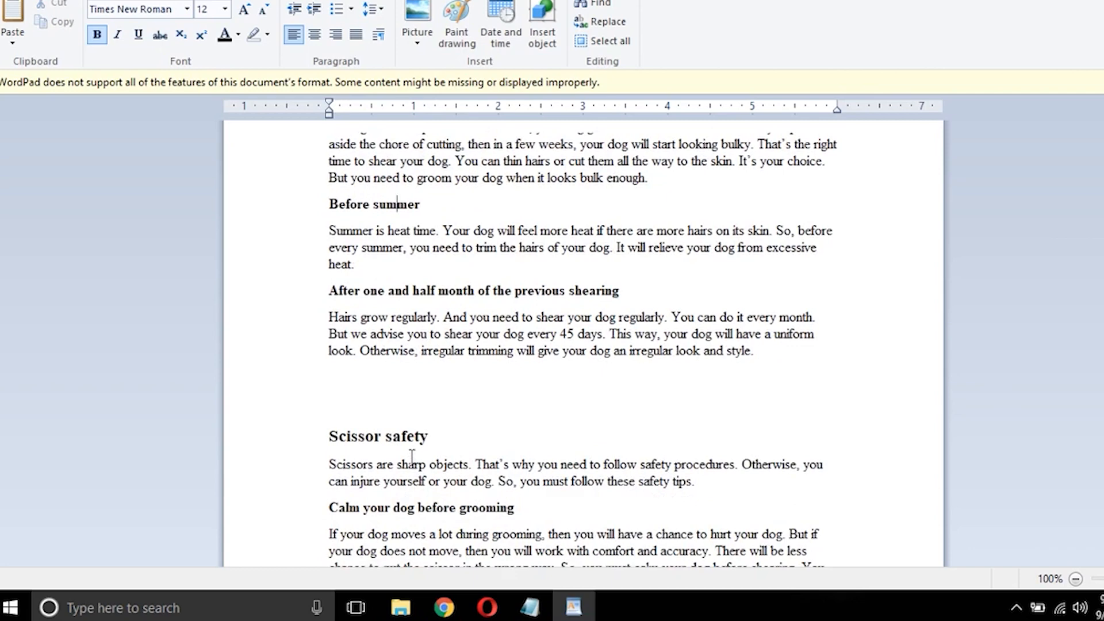
drag(332, 436, 452, 435)
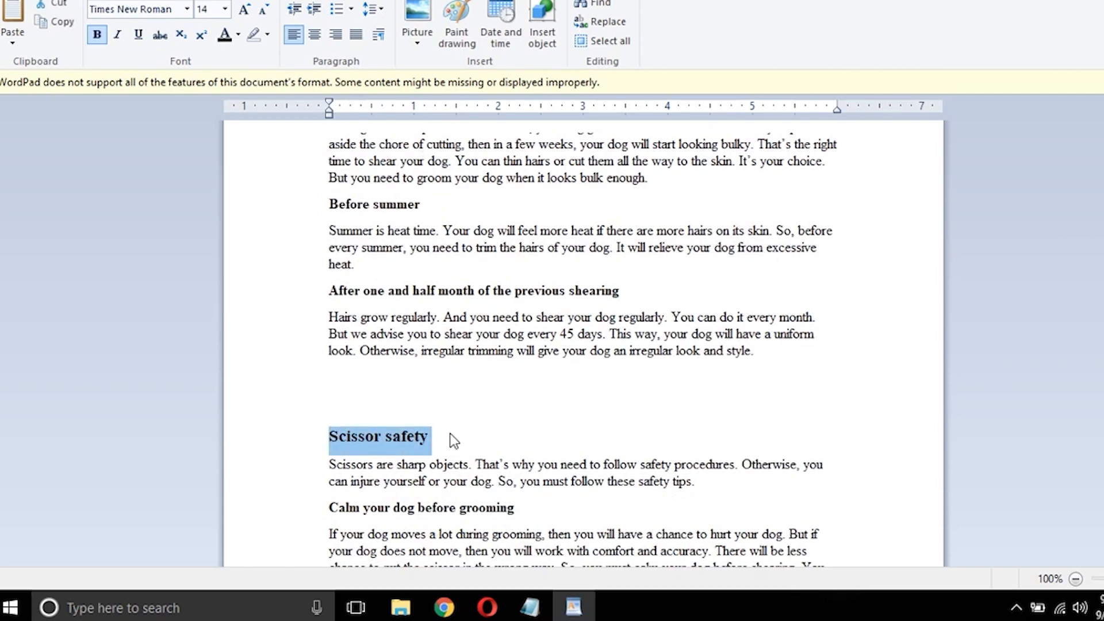
Step: Transfer the article text below the heading from the WordPad document into the body of the WordPress post
scroll(454, 441, up, 15)
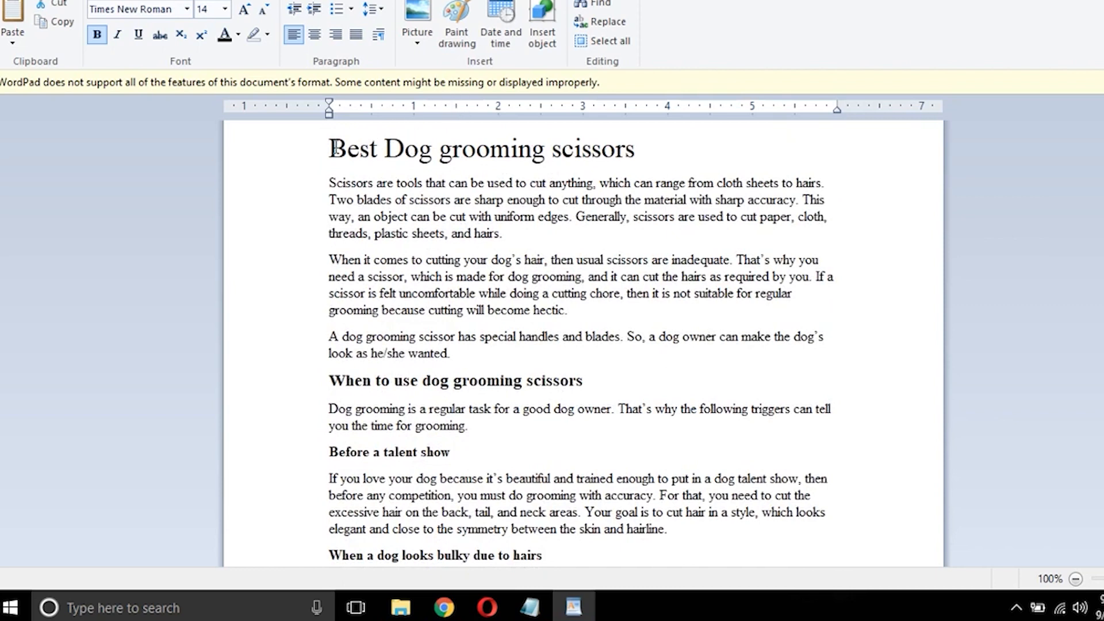
drag(330, 148, 596, 141)
click(626, 154)
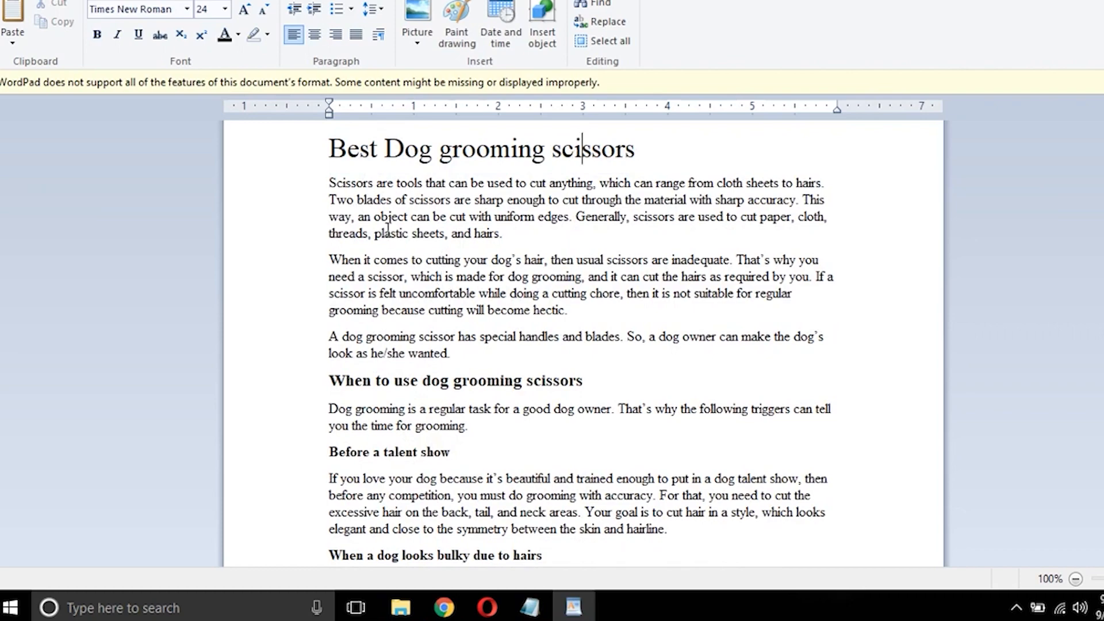
drag(331, 176, 537, 156)
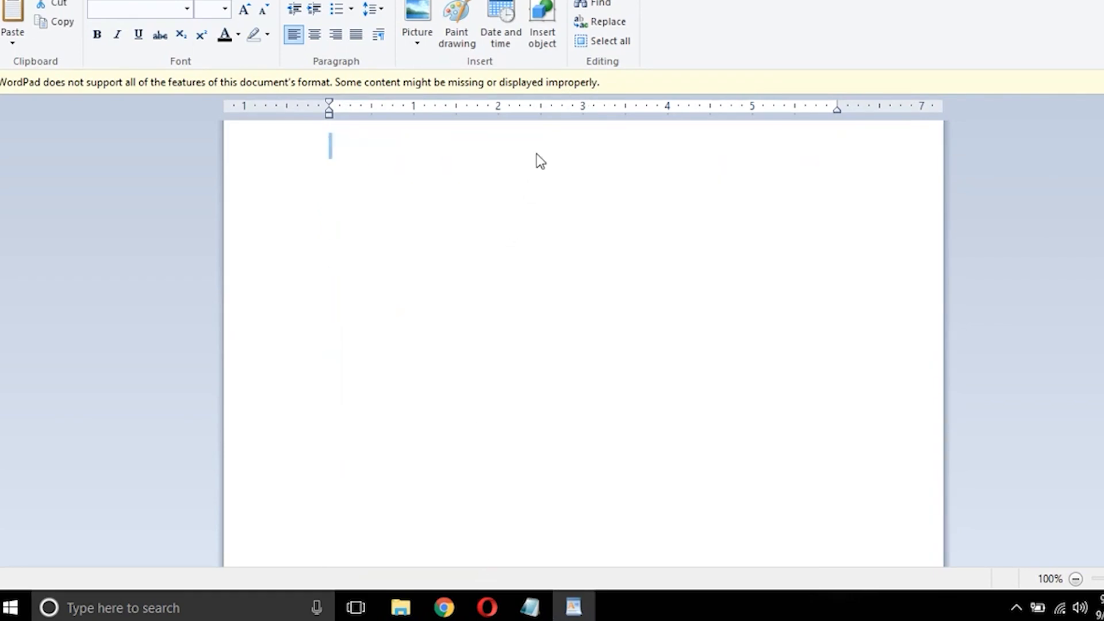
click(455, 607)
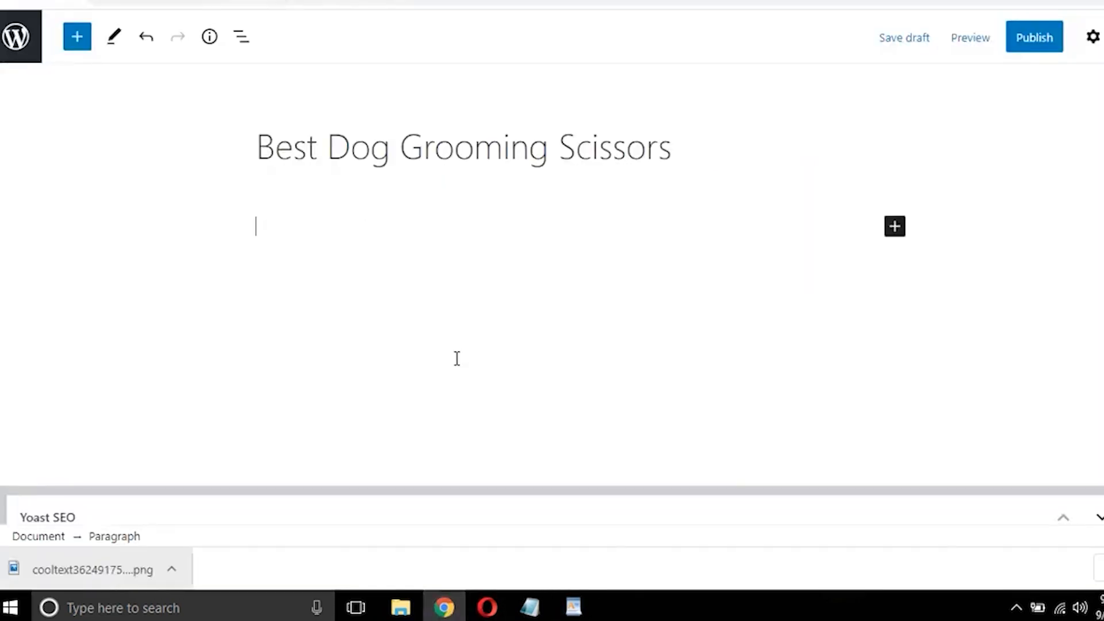
key(ctrl+v)
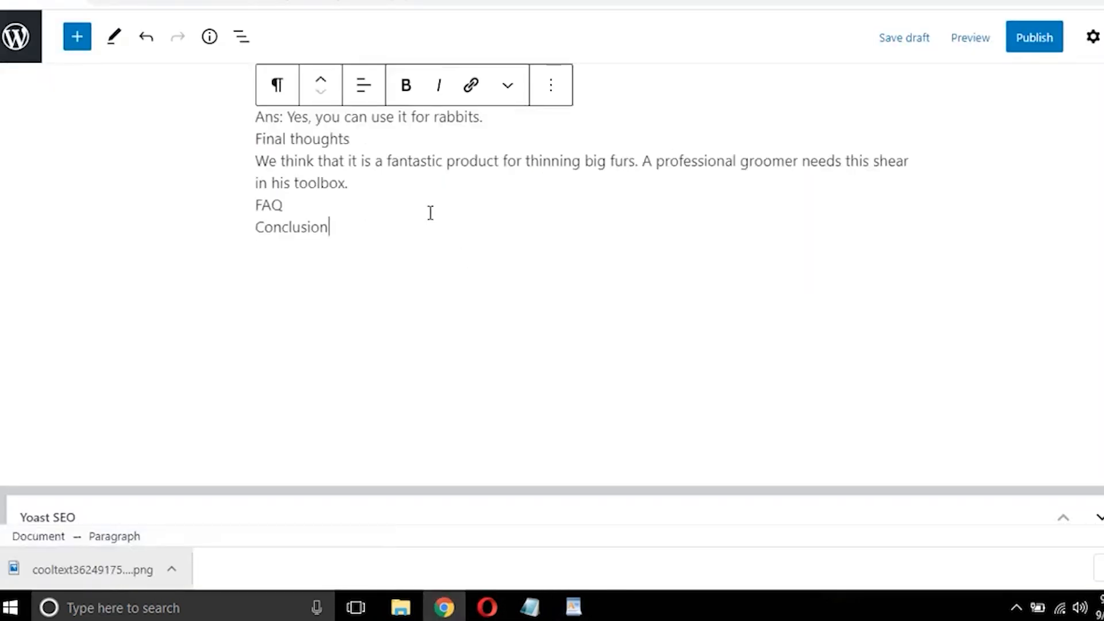
Step: Look through the pasted article from its end back to the "Scissor safety" and "Product reviews" sections
scroll(456, 227, up, 15)
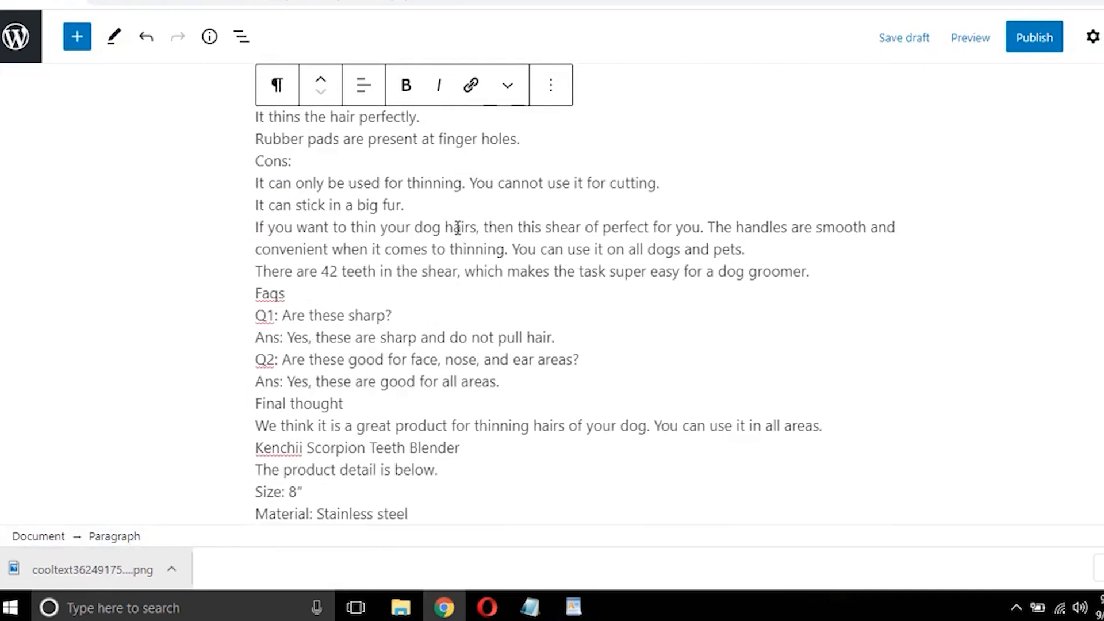
scroll(457, 228, up, 2)
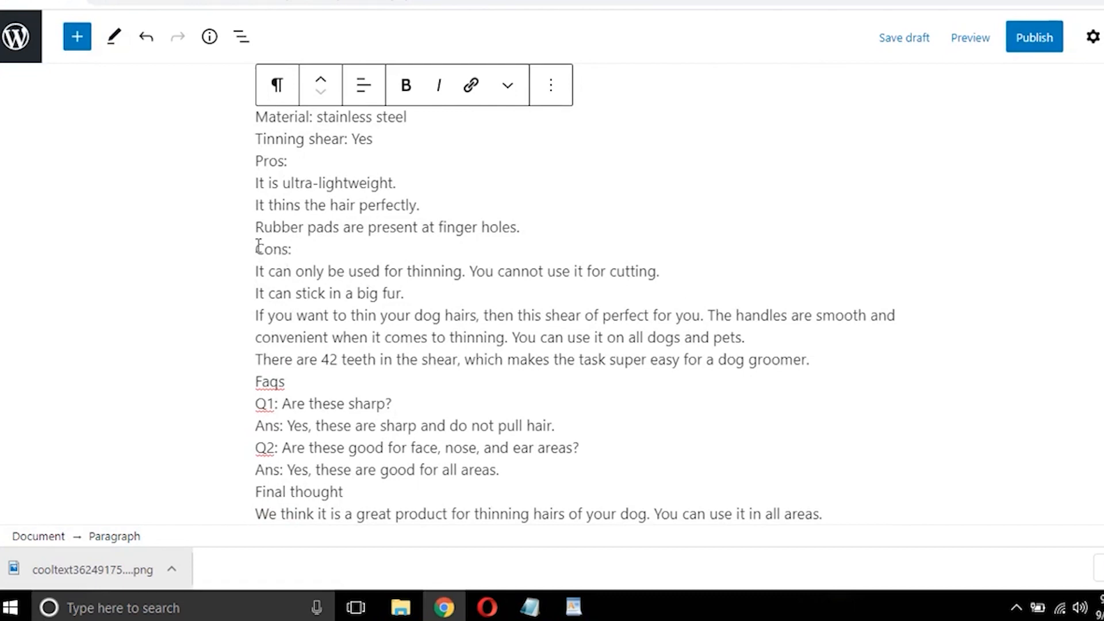
scroll(318, 289, up, 20)
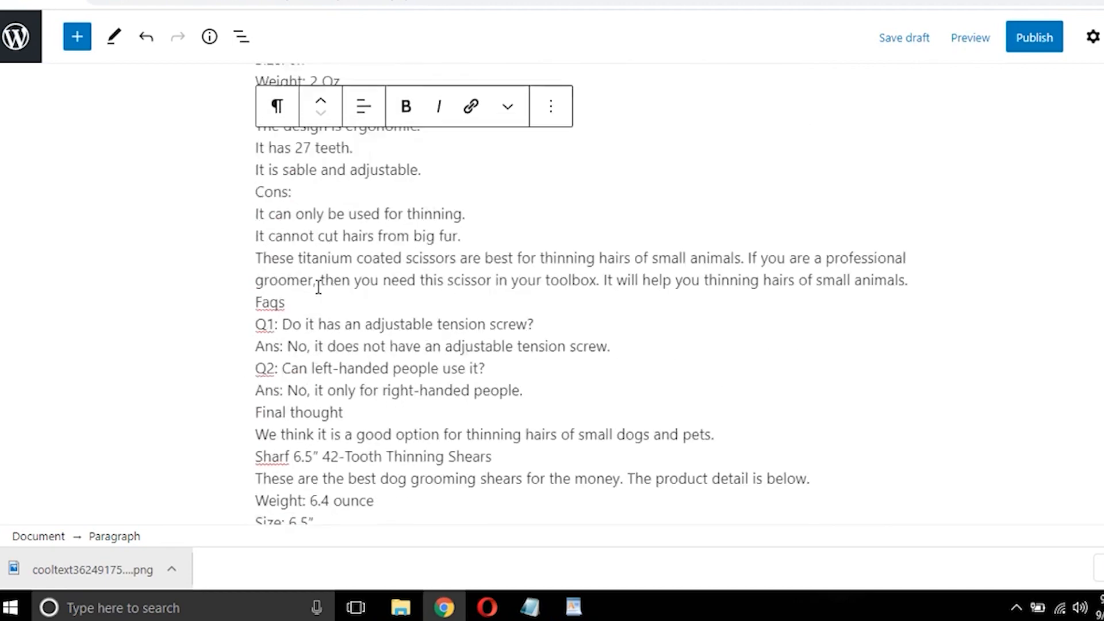
scroll(320, 294, up, 1)
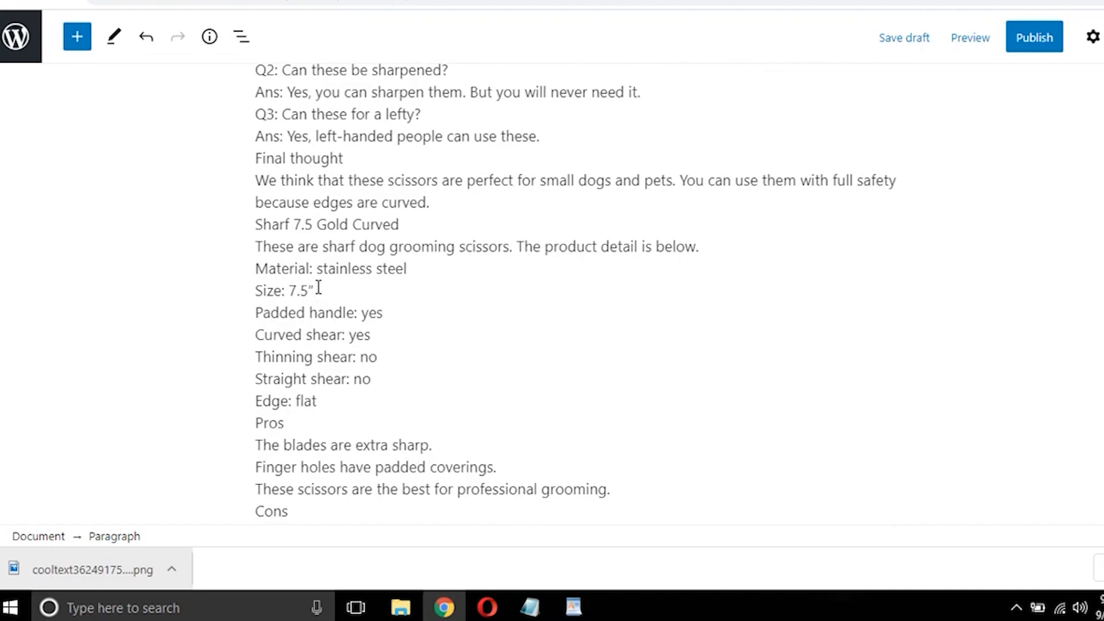
scroll(318, 287, up, 10)
scroll(318, 288, up, 12)
scroll(318, 288, up, 12)
scroll(318, 288, down, 15)
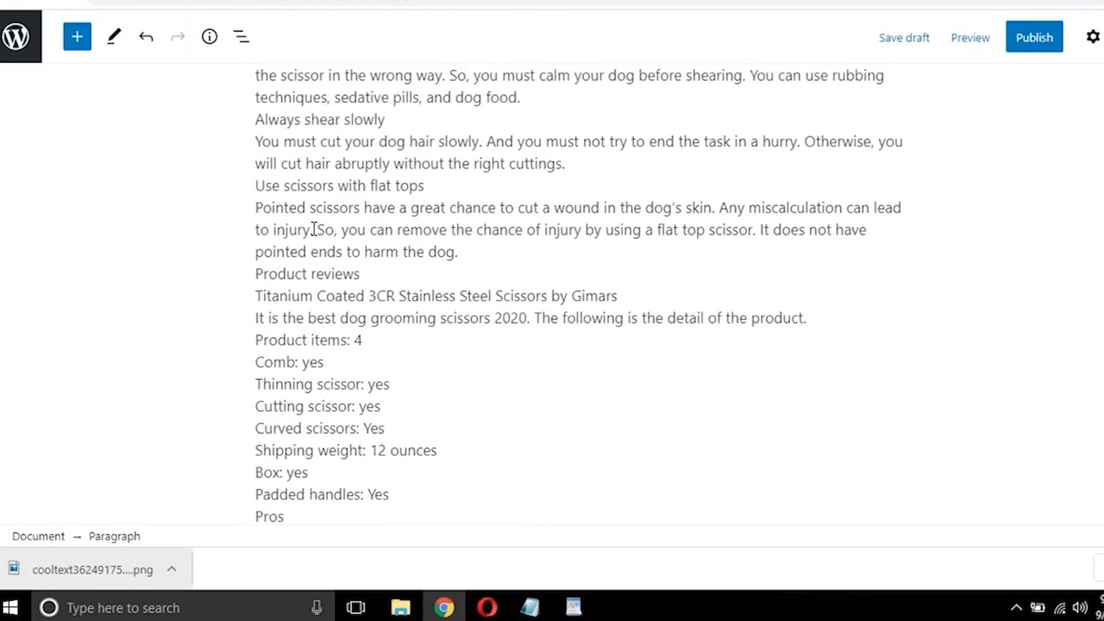
scroll(314, 230, up, 3)
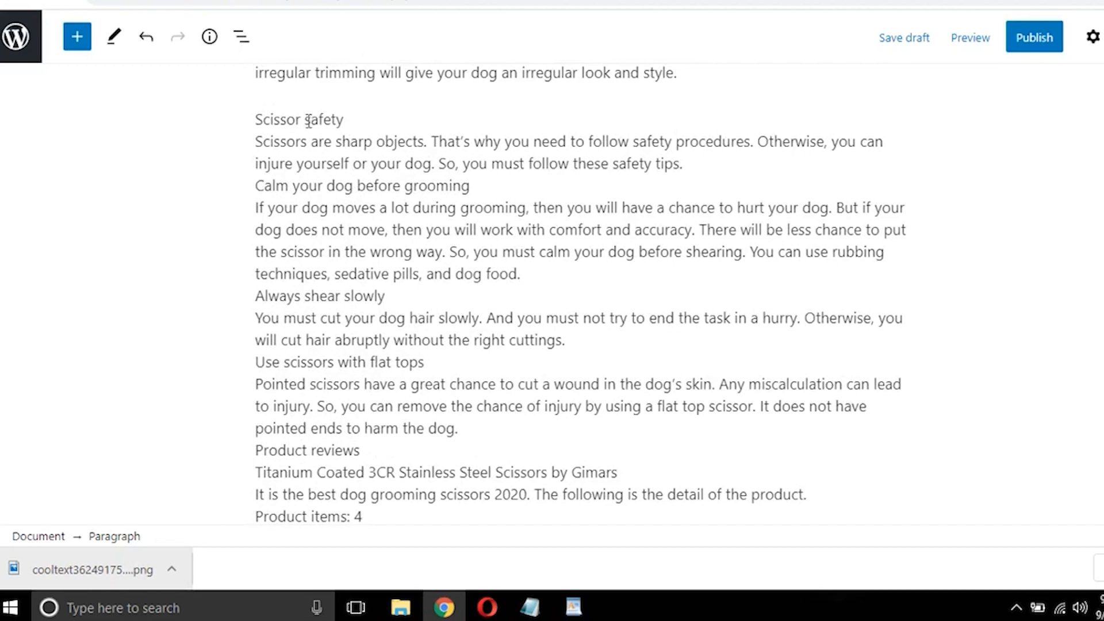
scroll(318, 271, down, 2)
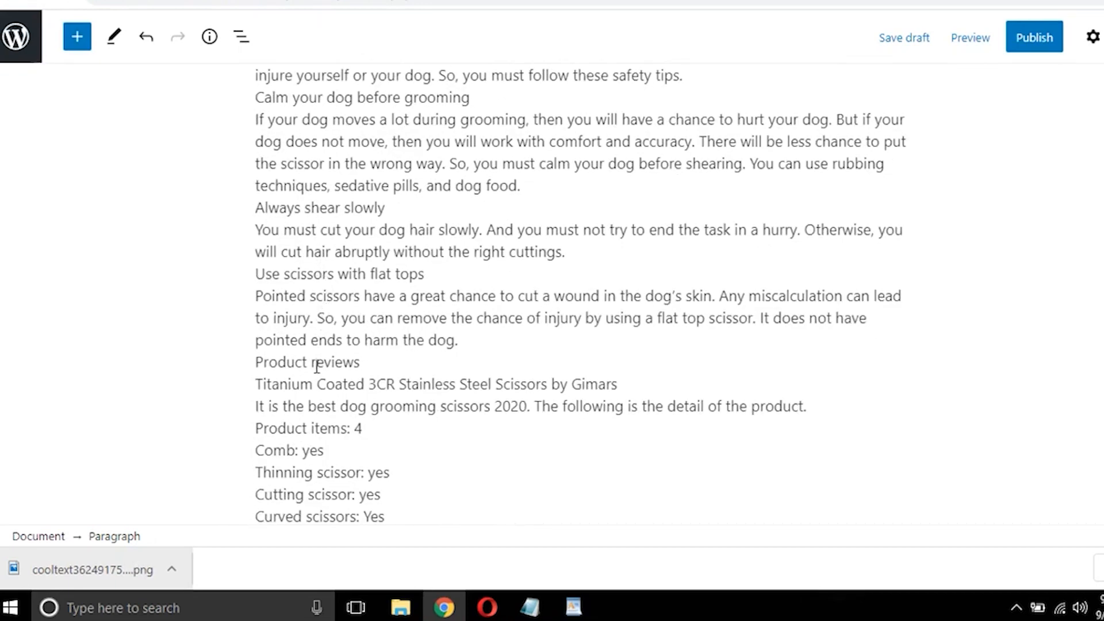
Step: Examine the first product review's title, "Titanium Coated 3CR Stainless Steel Scissors by Gimars", and its list of product details
drag(258, 384, 621, 382)
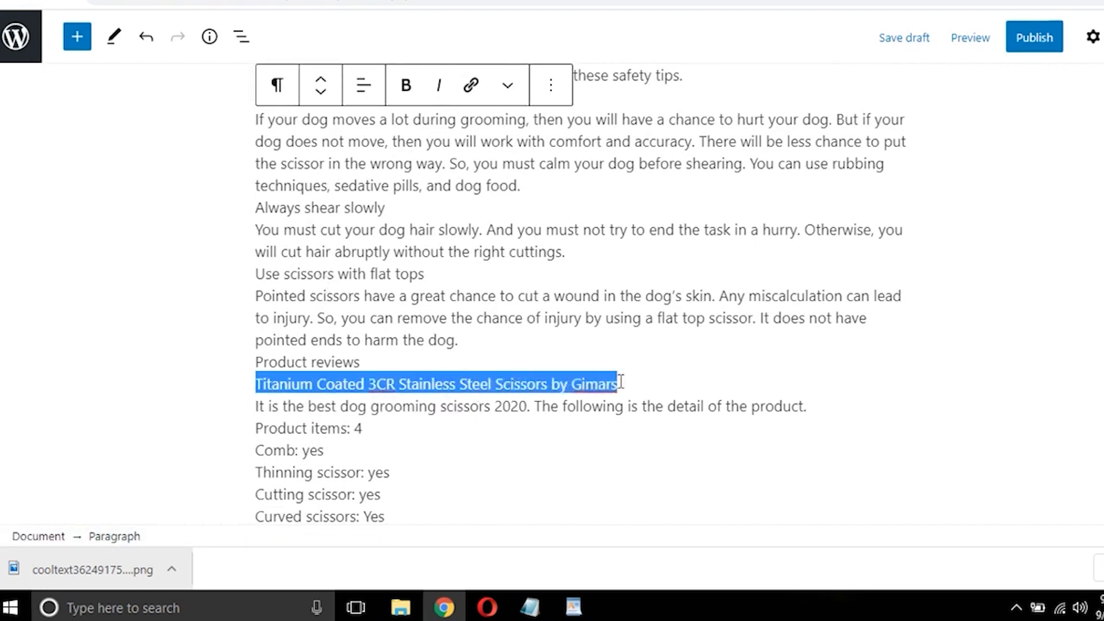
click(548, 395)
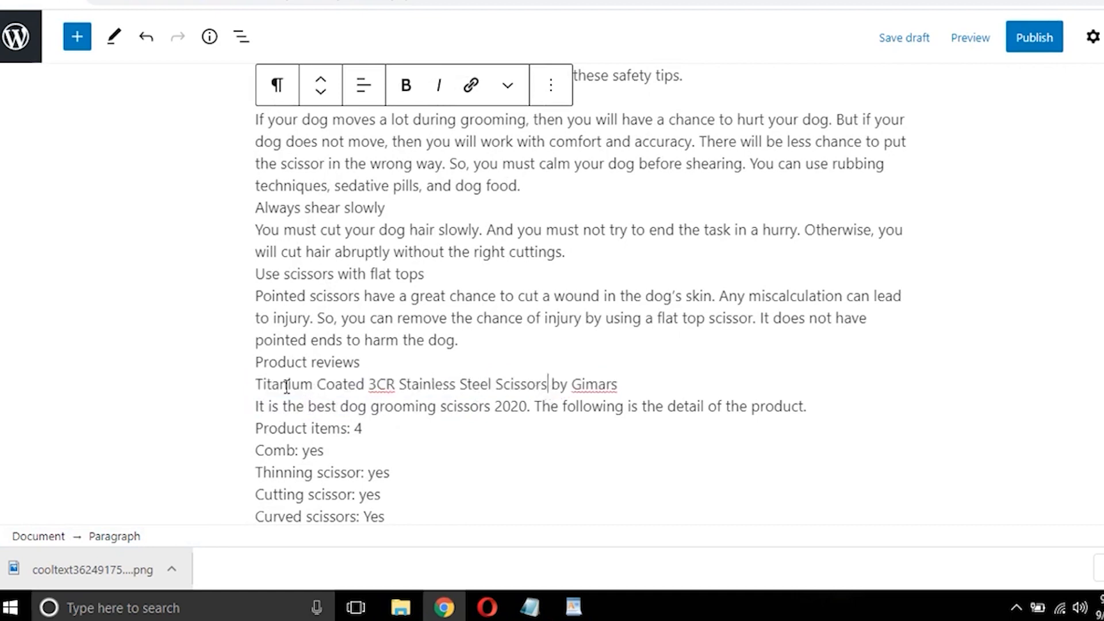
drag(258, 379, 624, 382)
click(564, 391)
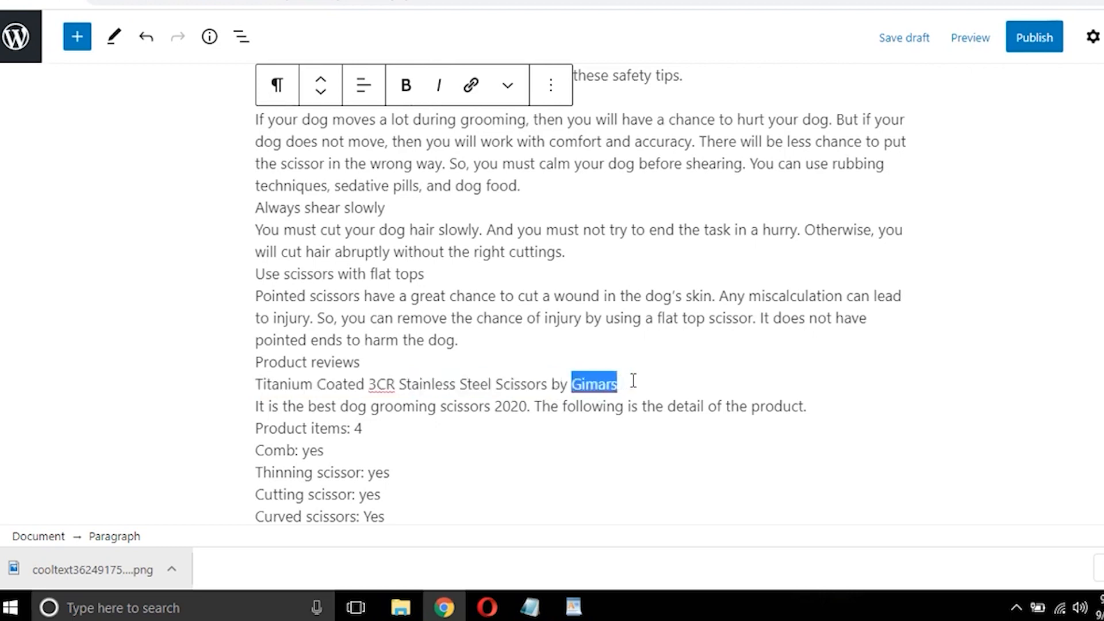
scroll(596, 391, down, 2)
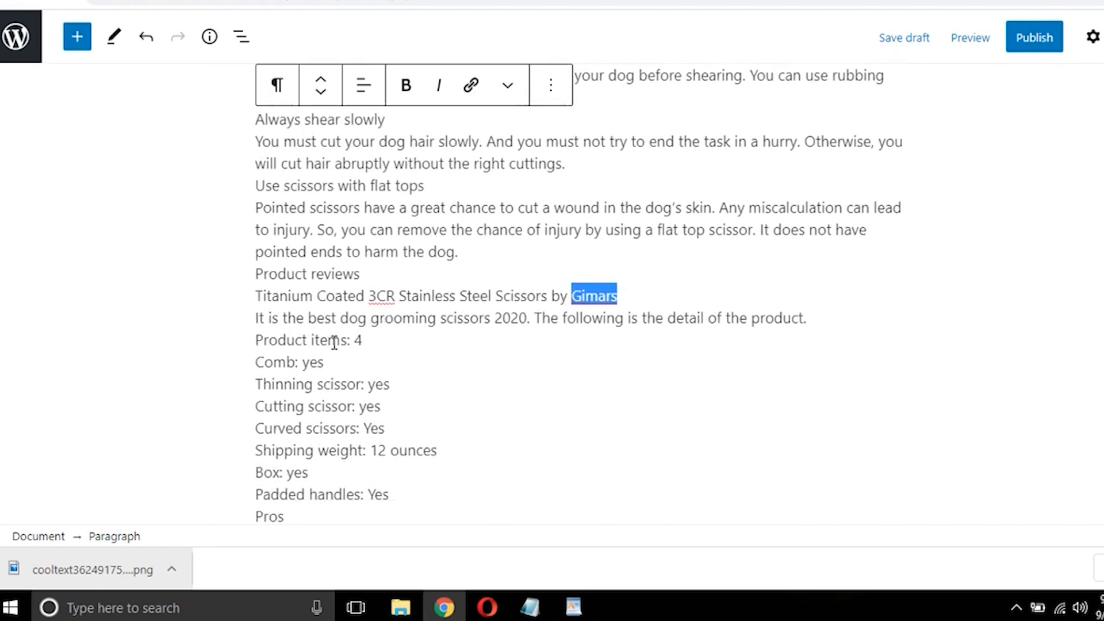
drag(255, 364, 384, 429)
click(346, 417)
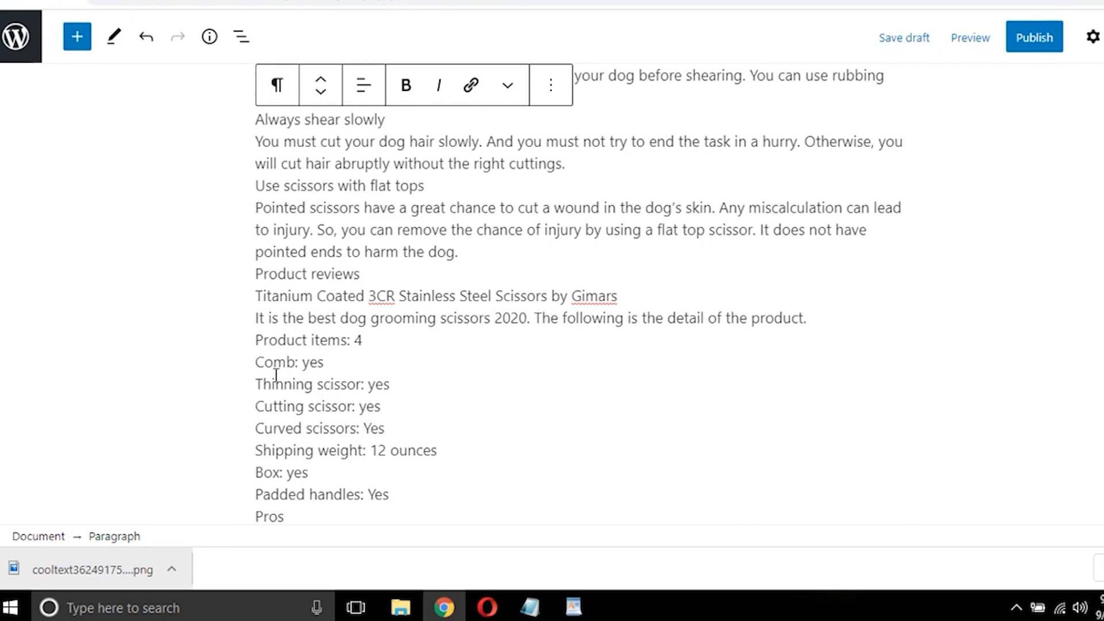
drag(257, 362, 377, 431)
click(379, 433)
scroll(378, 431, down, 3)
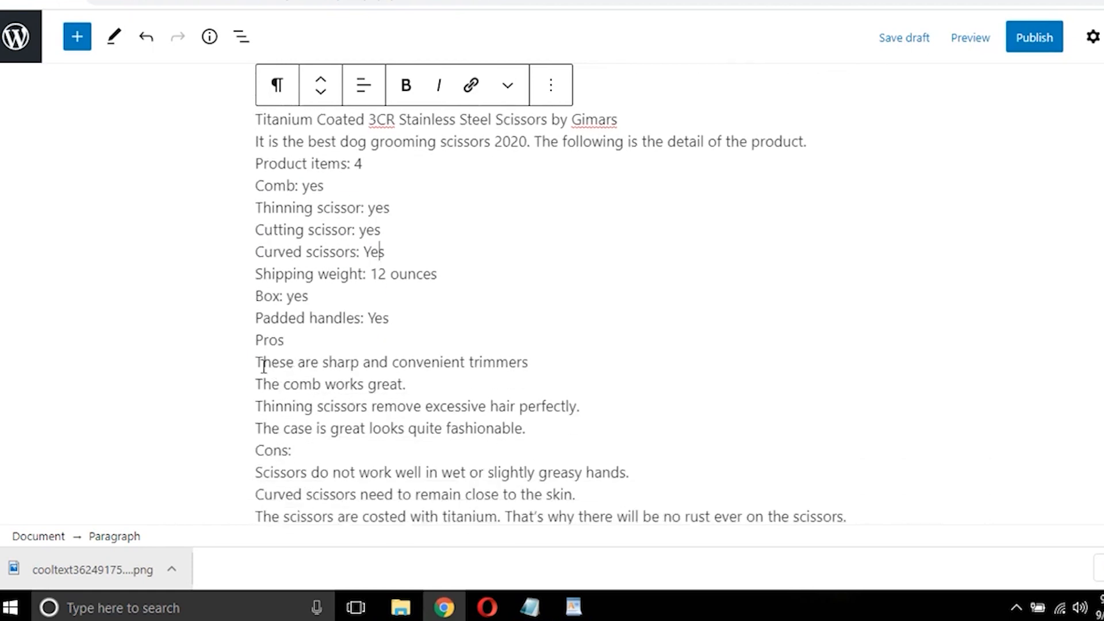
Step: Examine the first product's pros, cons, description, FAQs and final thought, then the start of the Kingstar set review
drag(256, 340, 539, 425)
drag(256, 451, 617, 511)
scroll(388, 315, down, 3)
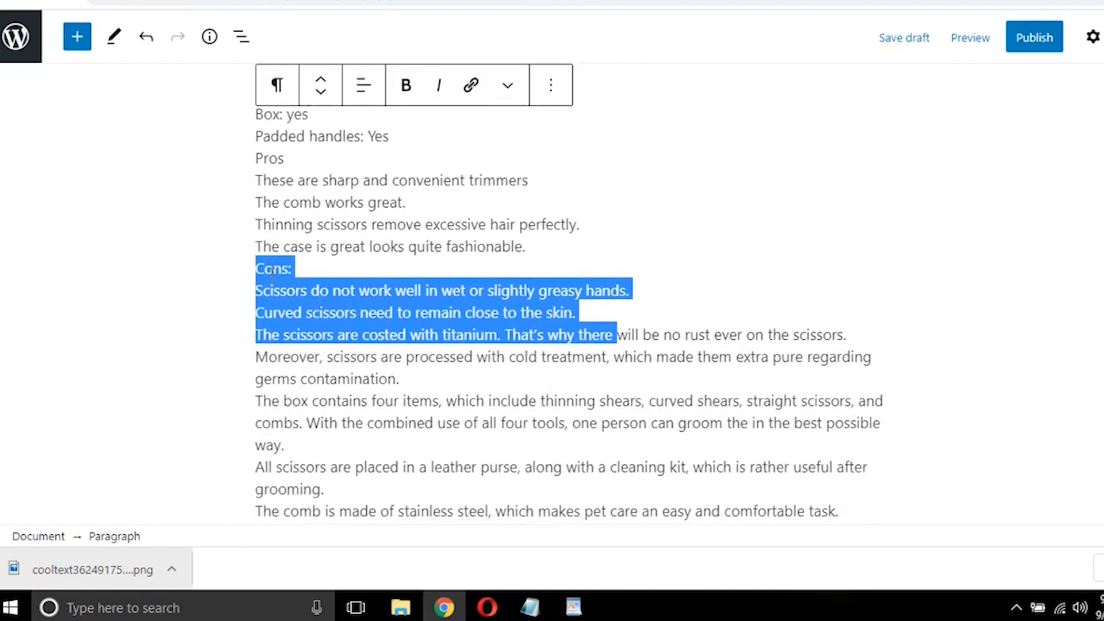
click(322, 299)
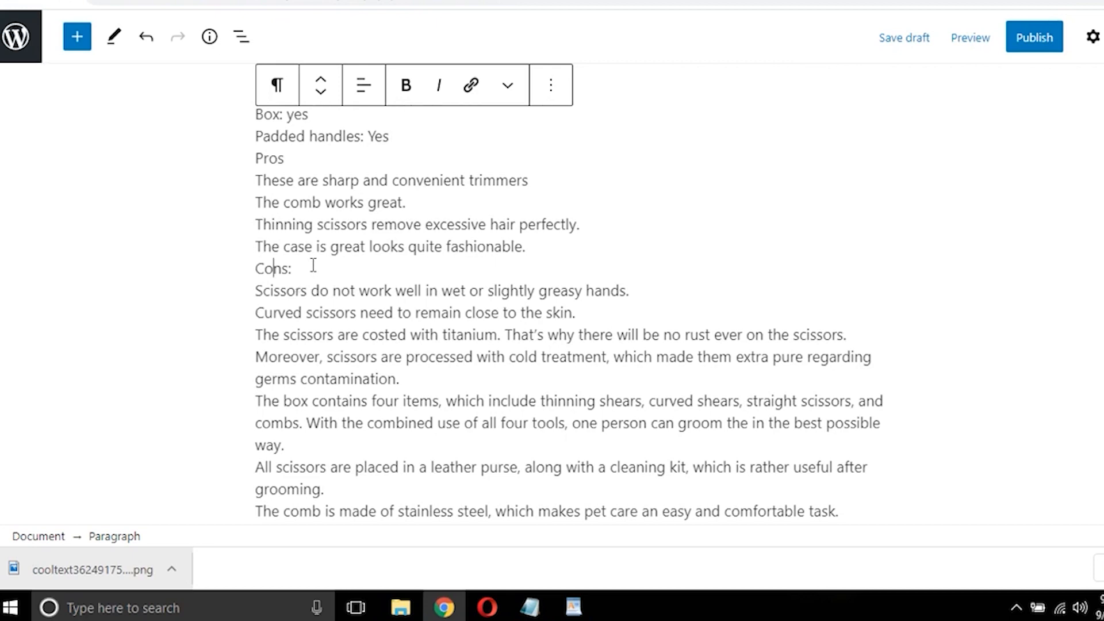
scroll(368, 245, down, 2)
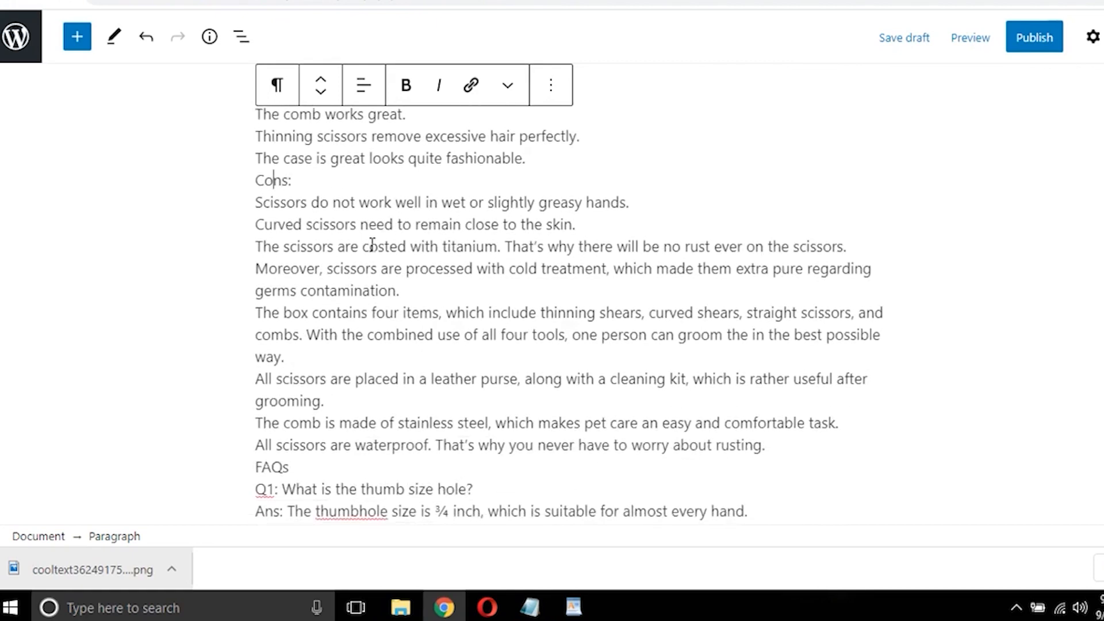
scroll(385, 236, down, 14)
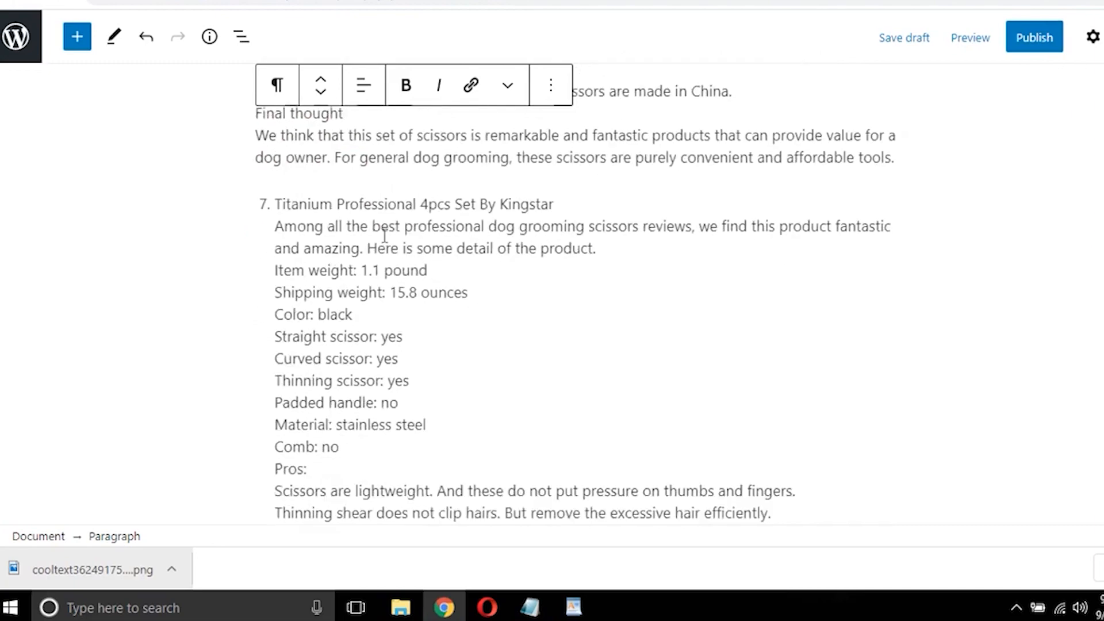
scroll(384, 236, down, 8)
scroll(384, 236, up, 15)
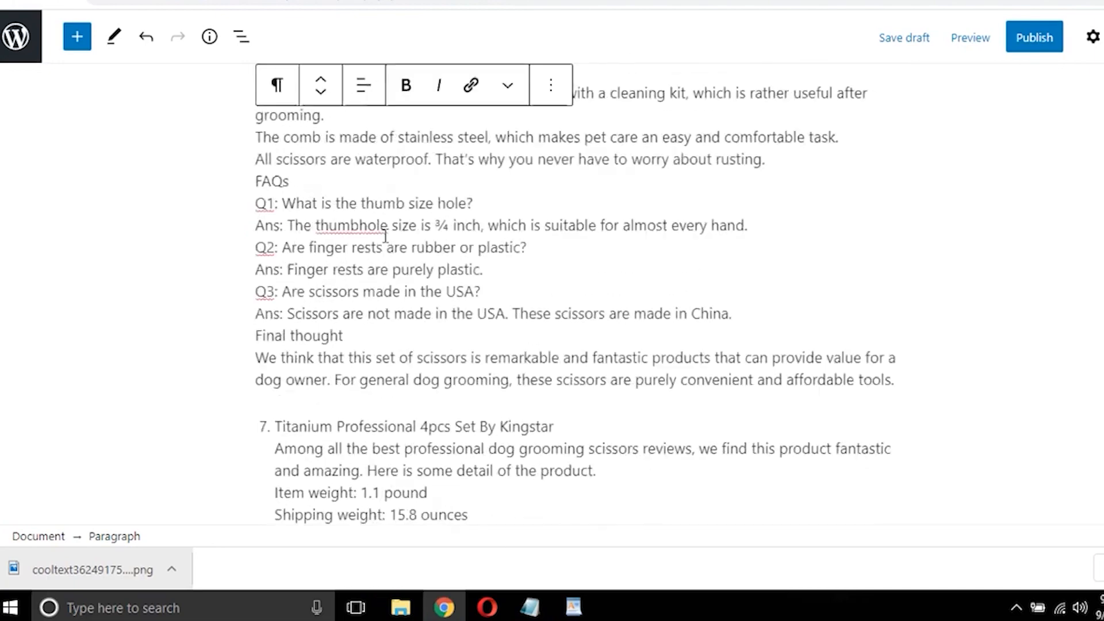
scroll(385, 237, up, 15)
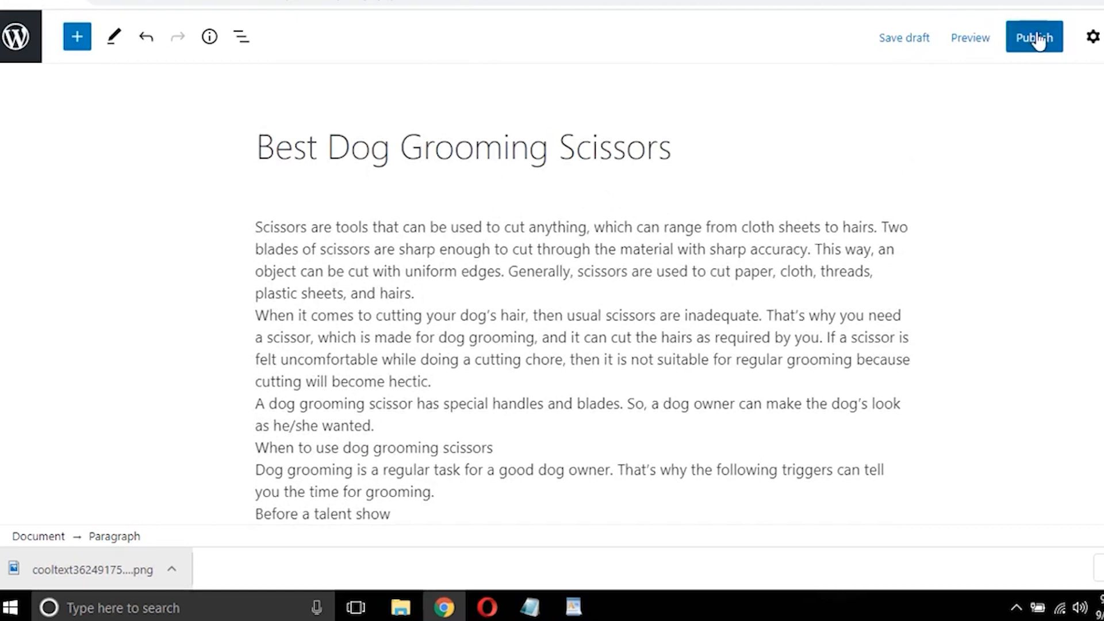
Step: Show the post's document settings and check the Yoast SEO readability and SEO analysis ratings
click(1092, 37)
click(984, 86)
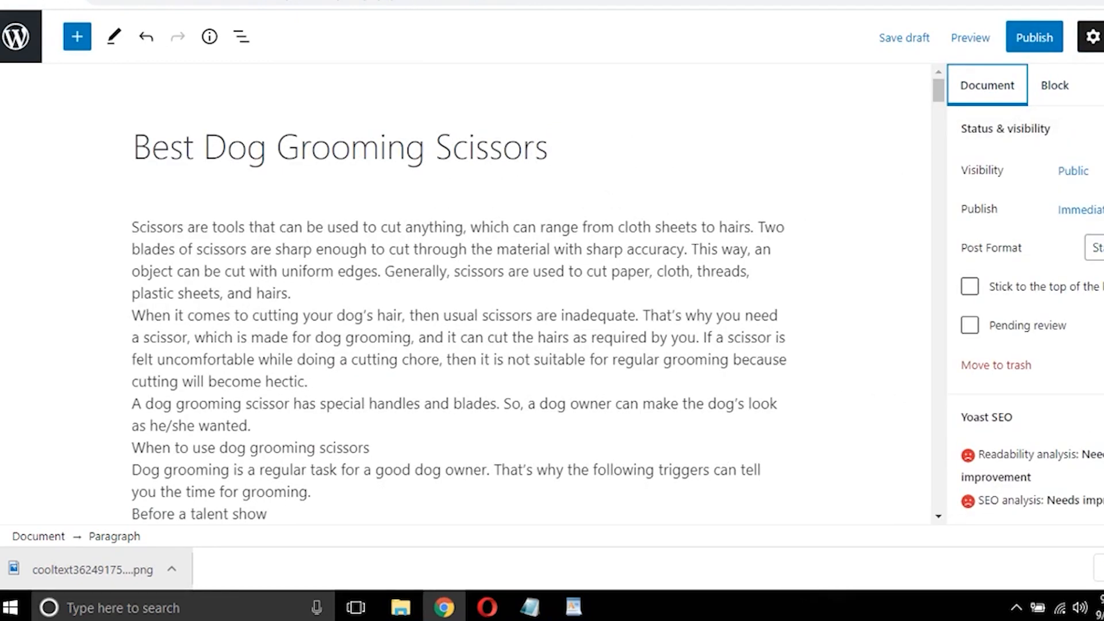
scroll(1100, 97, down, 6)
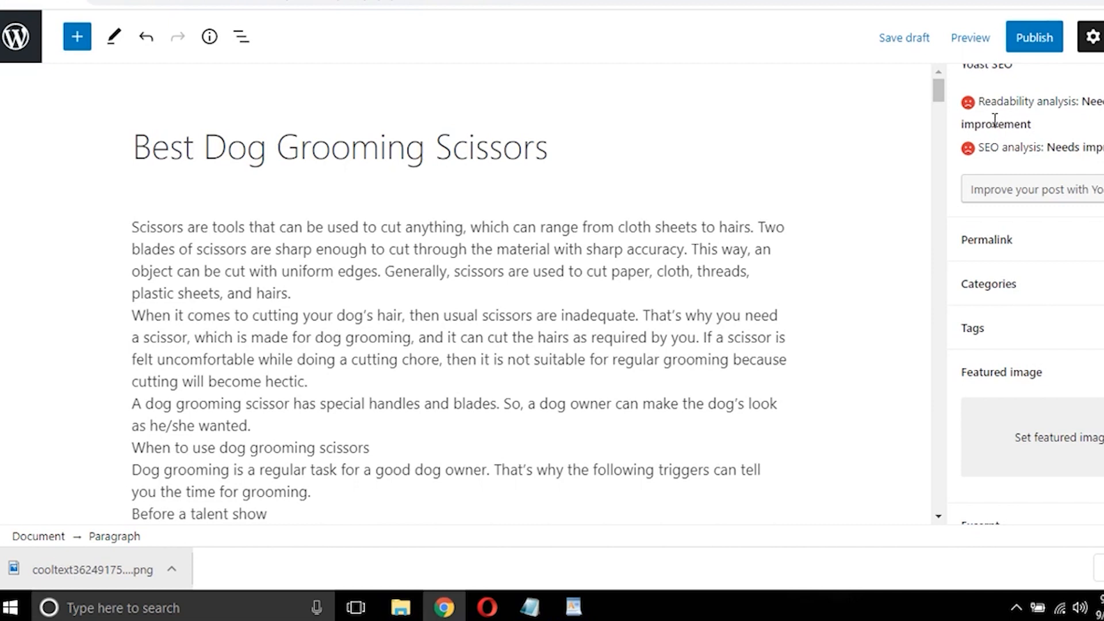
scroll(1001, 124, up, 2)
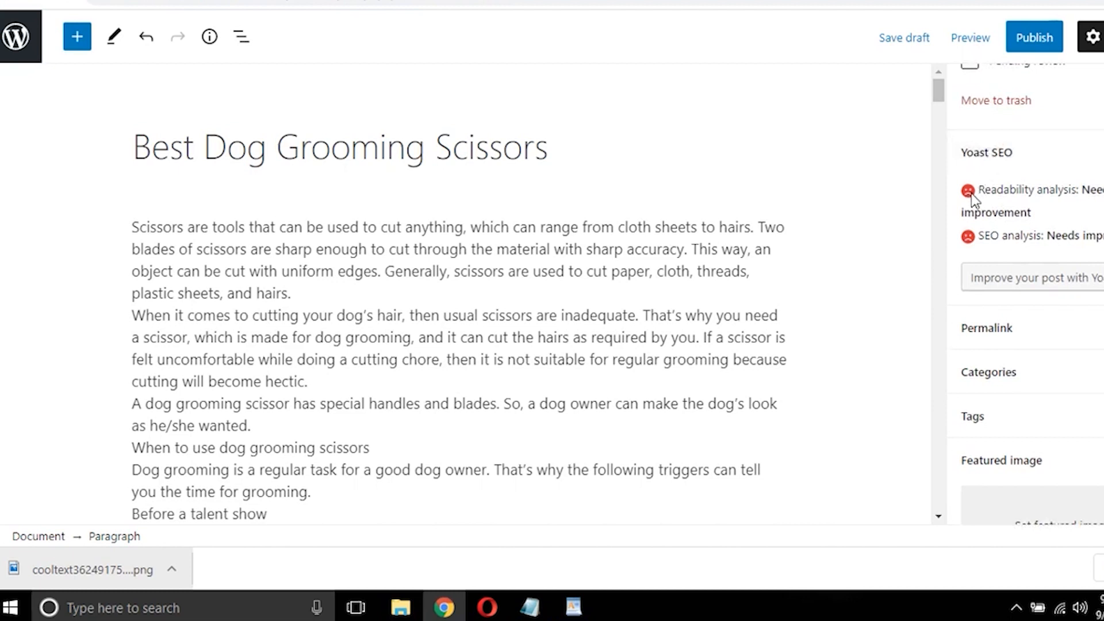
drag(976, 190, 1090, 191)
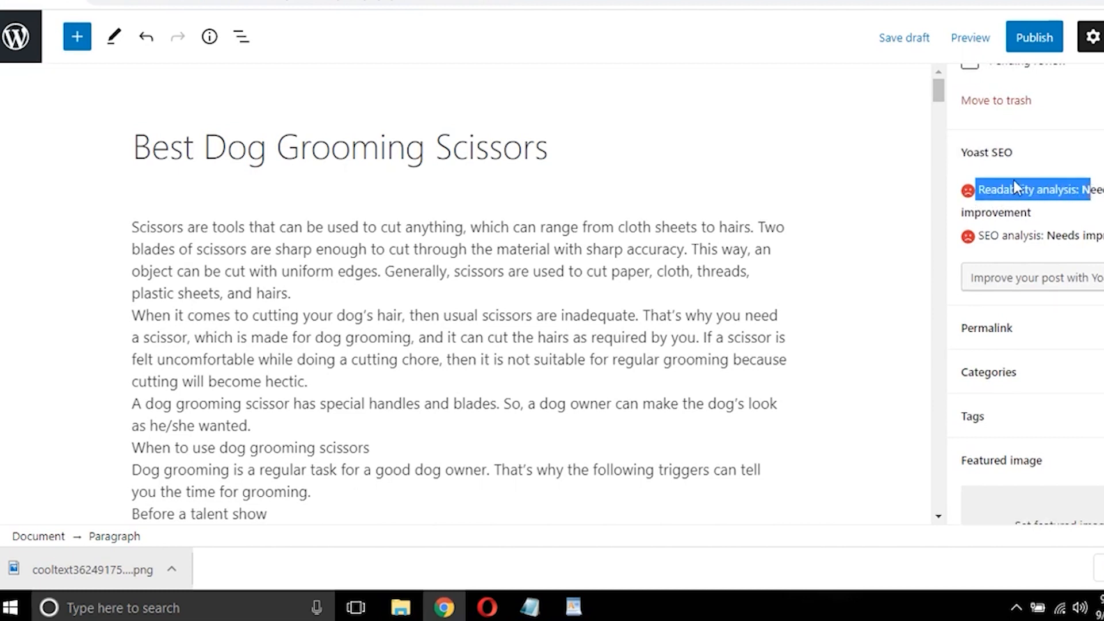
click(981, 190)
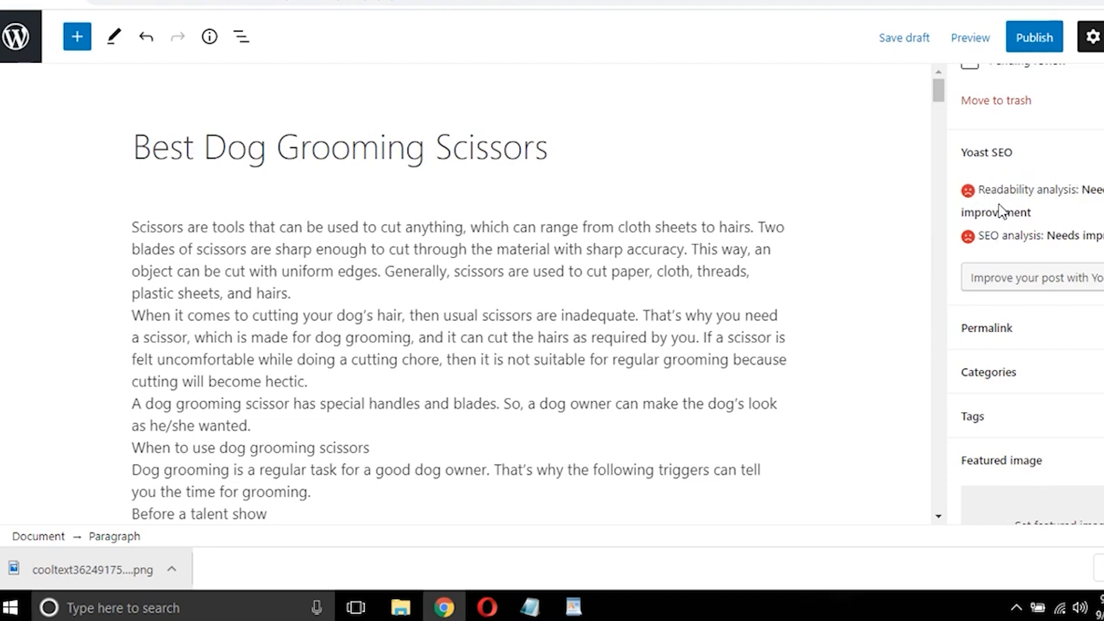
Step: Expand the post's permalink settings and check the URL slug
click(1084, 321)
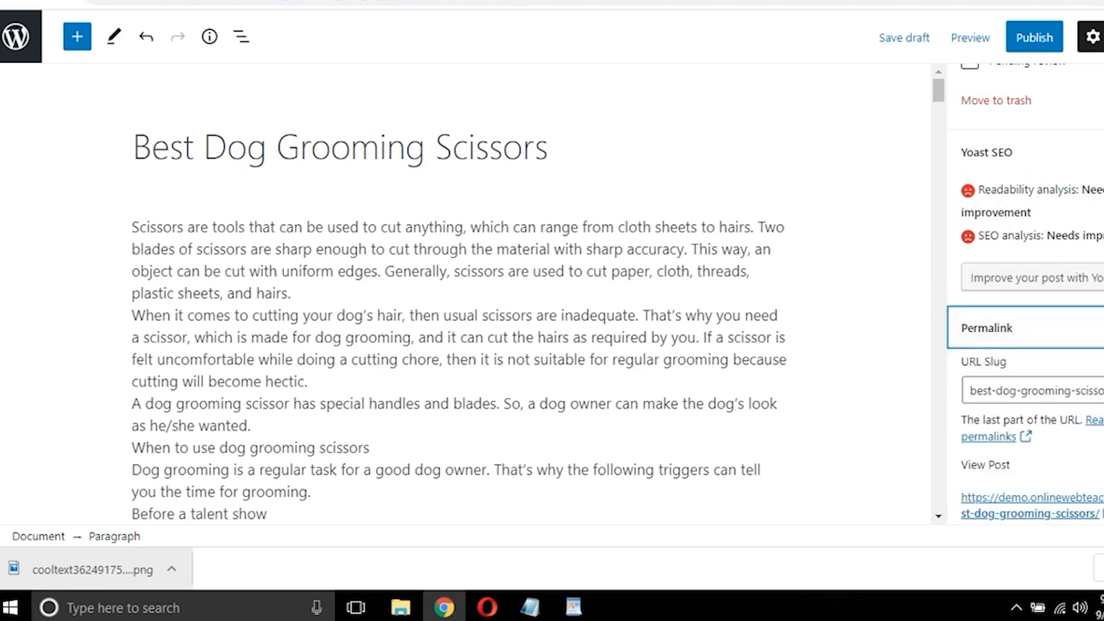
scroll(1024, 288, down, 2)
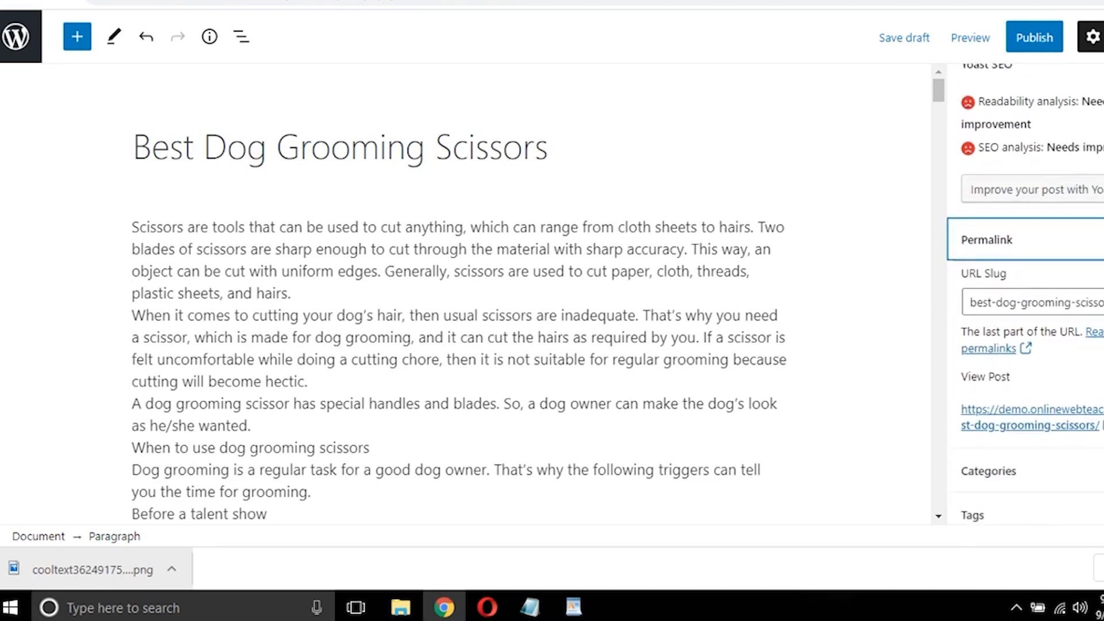
scroll(1024, 287, down, 2)
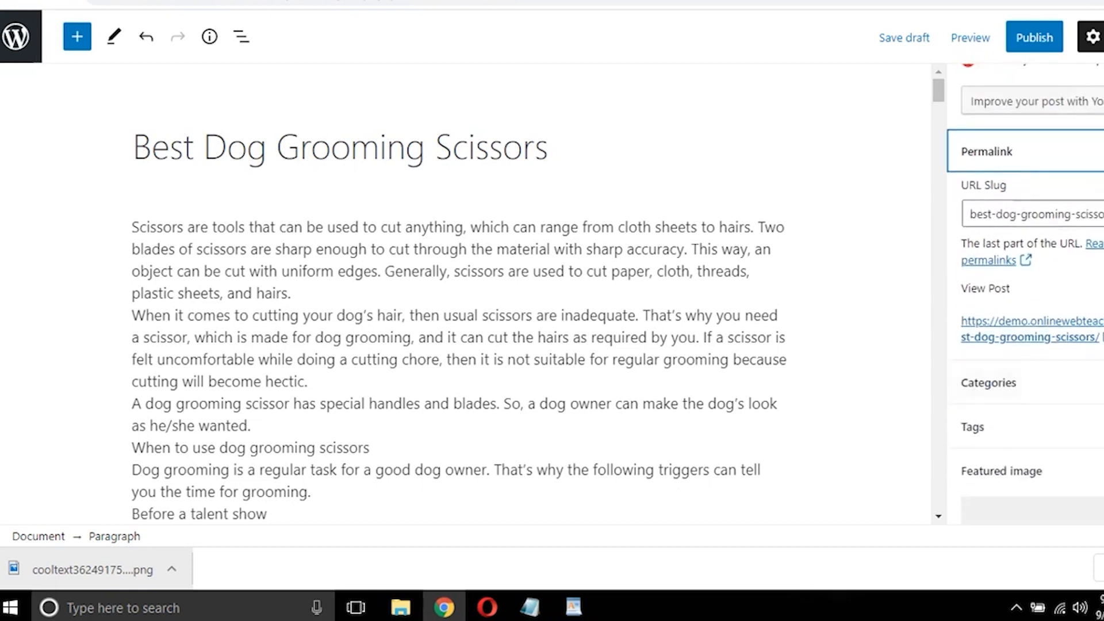
Step: Change the post's category from Uncategorized to Grooming
click(1068, 383)
scroll(1075, 386, down, 2)
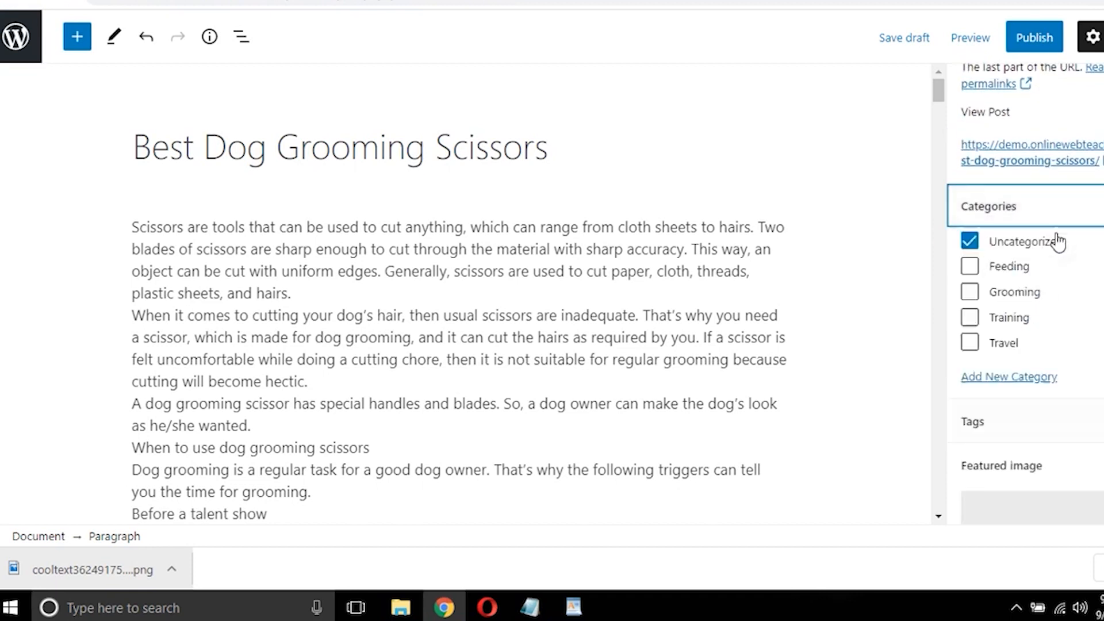
click(969, 241)
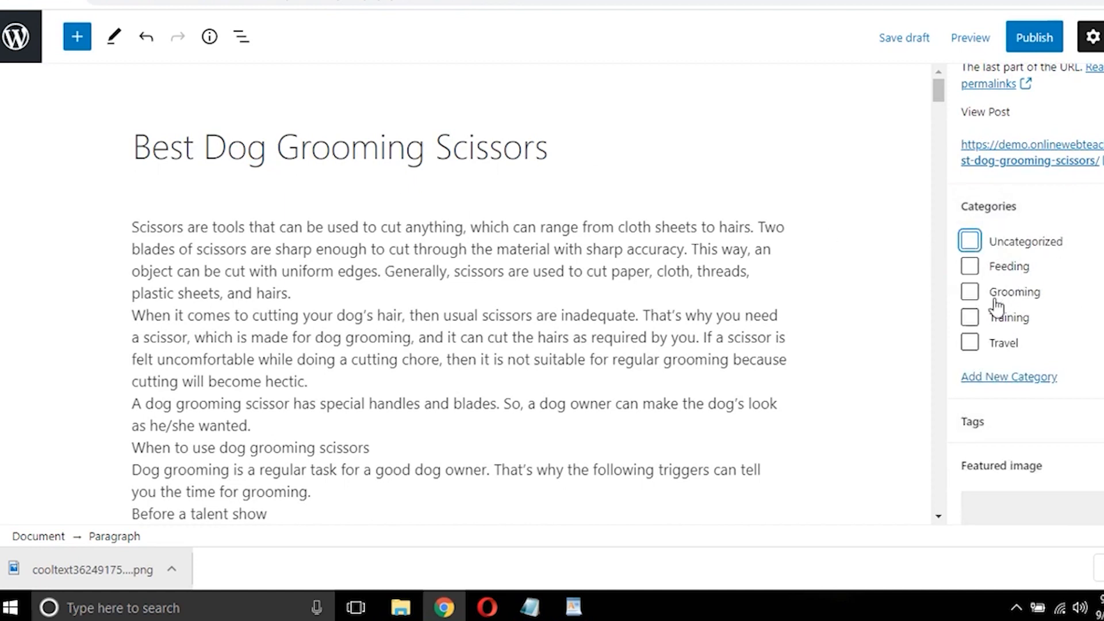
click(976, 295)
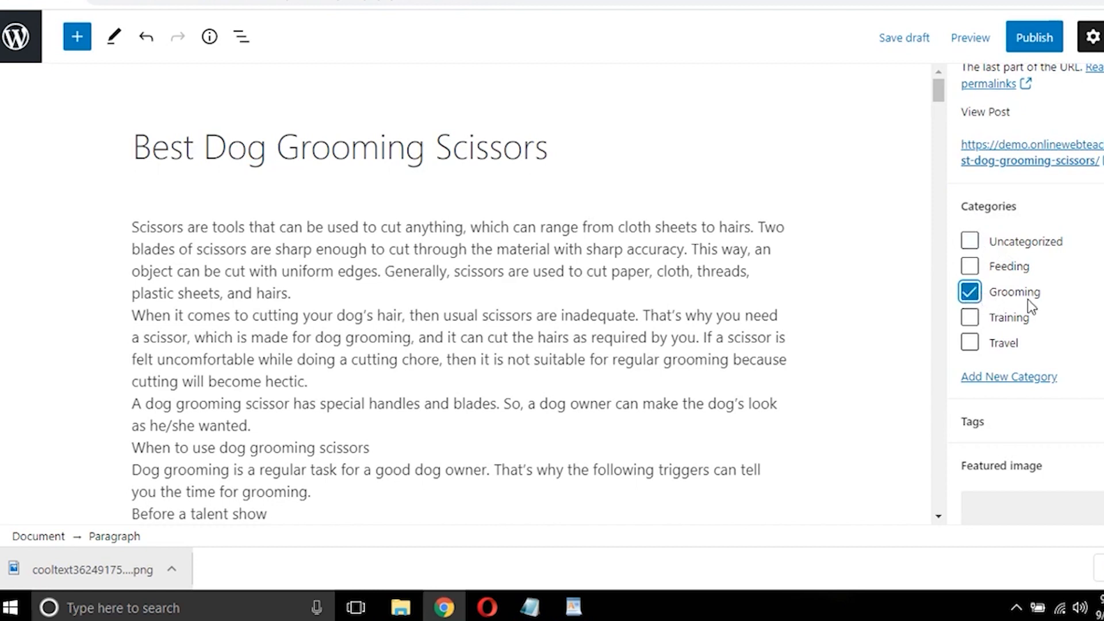
Step: Set the red 2020-landscape-1-1.png from the media library as the post's featured image and publish the post
scroll(996, 300, down, 1)
click(993, 334)
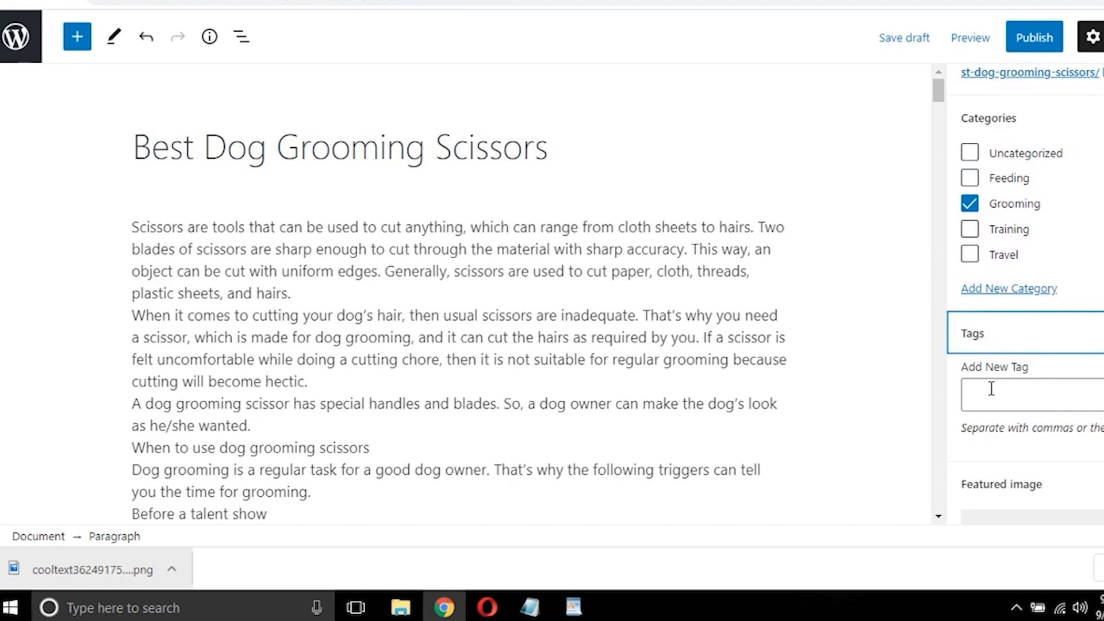
scroll(991, 389, down, 2)
click(1057, 477)
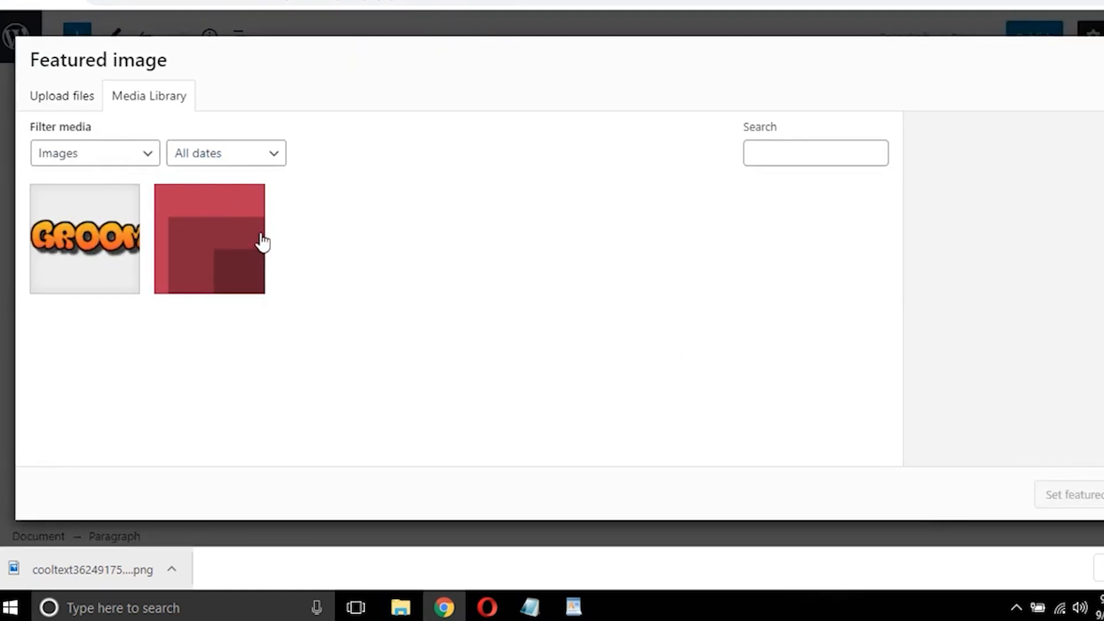
click(209, 243)
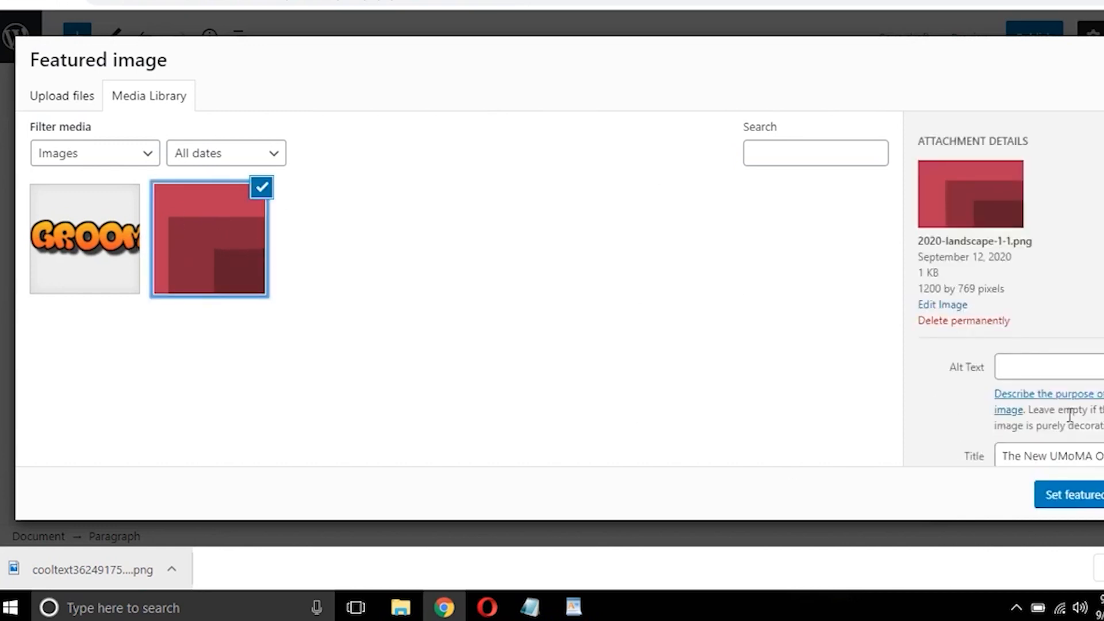
click(1099, 494)
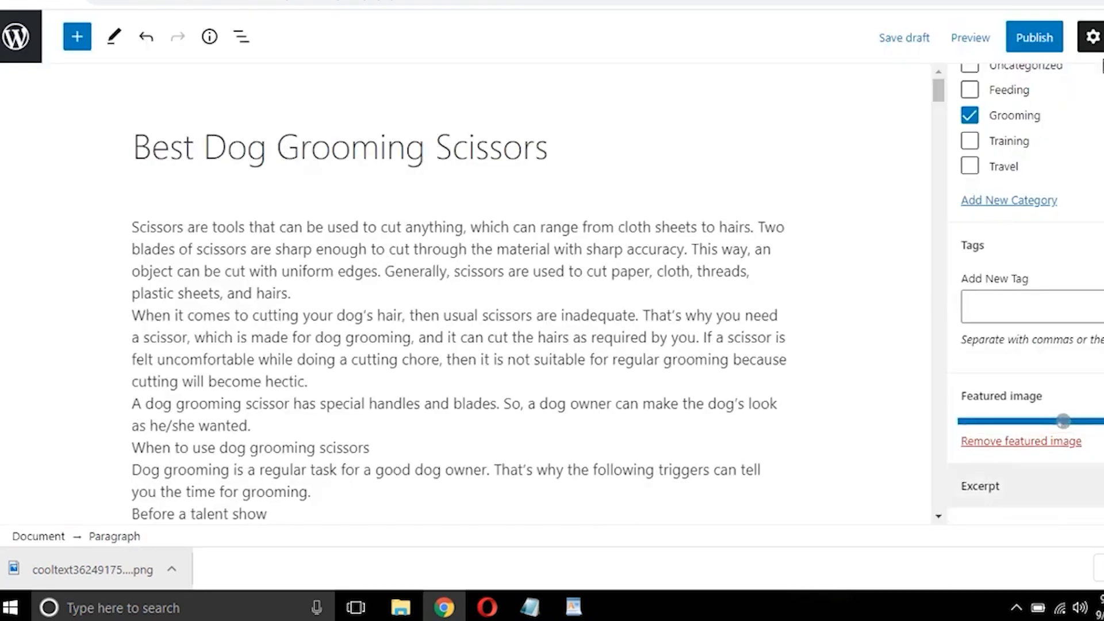
click(1032, 39)
click(1020, 49)
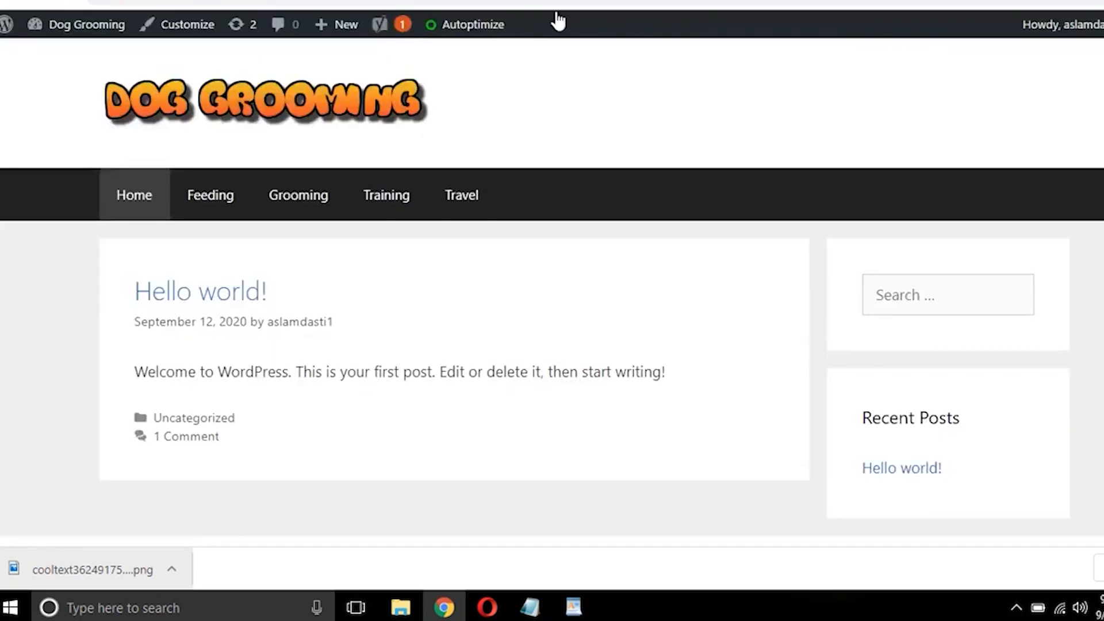
Step: Reload the live site's home page and examine the new post's title, featured image, excerpt, category and Recent Posts entry
click(185, 118)
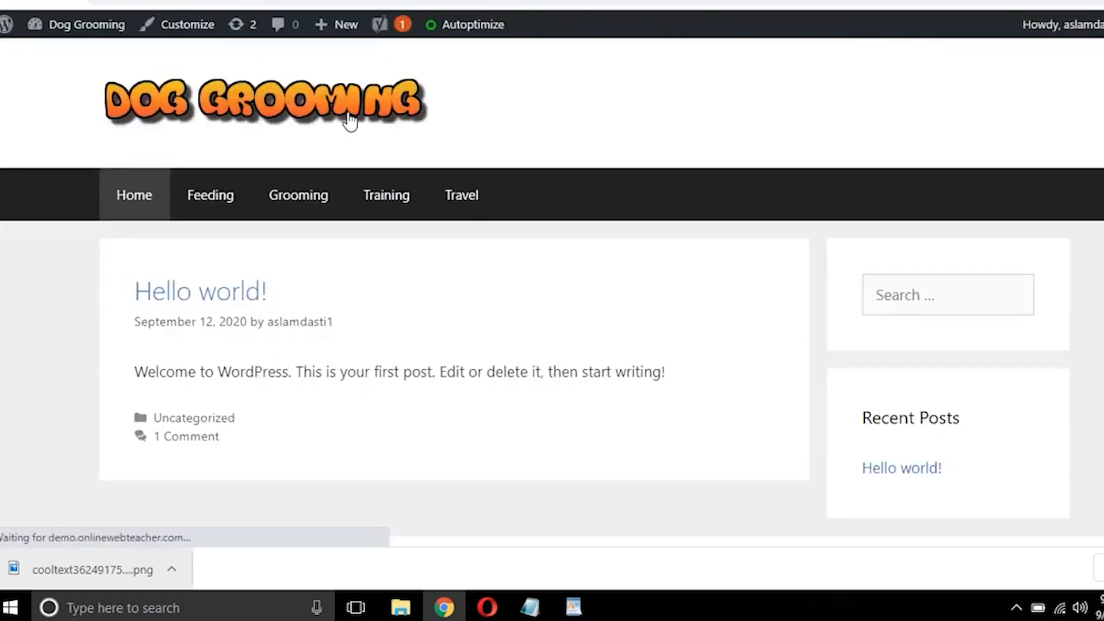
scroll(464, 121, down, 6)
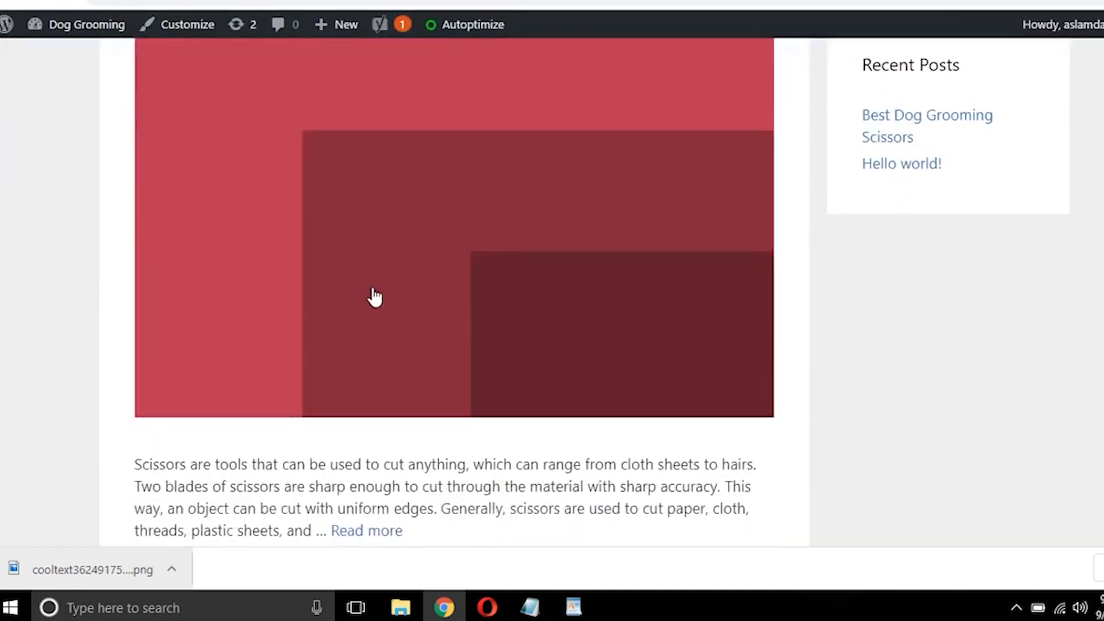
scroll(519, 230, up, 5)
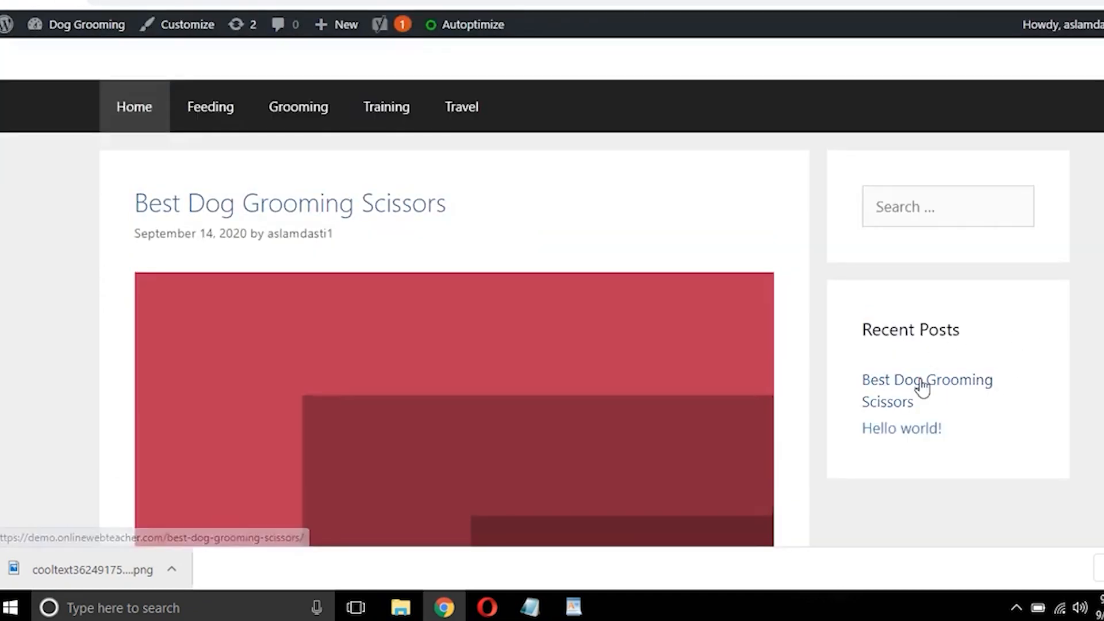
scroll(322, 257, down, 5)
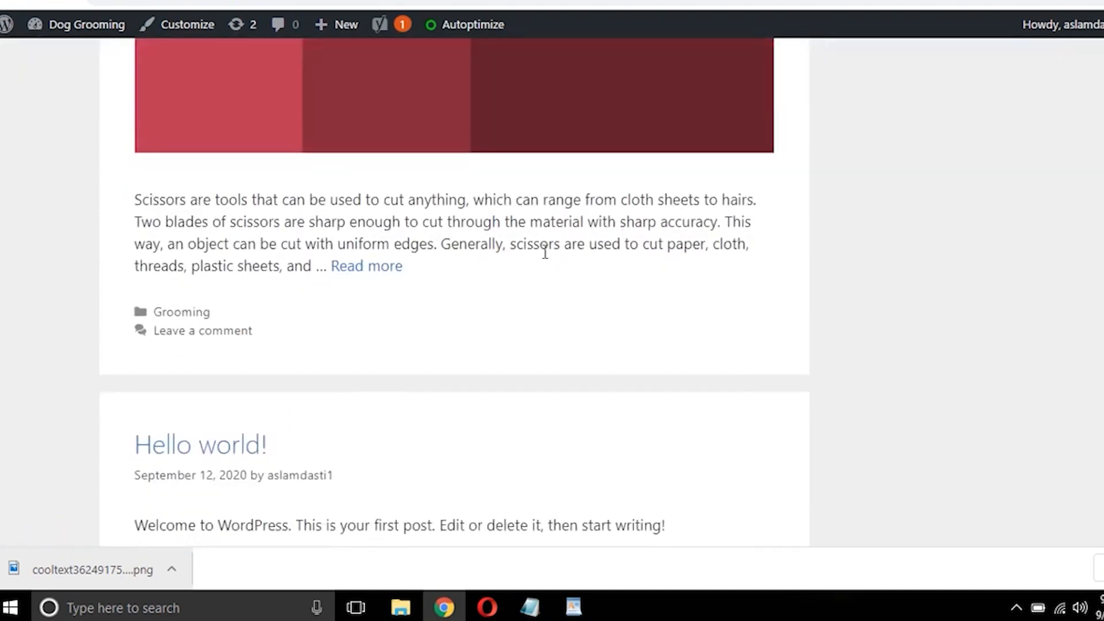
scroll(394, 145, up, 5)
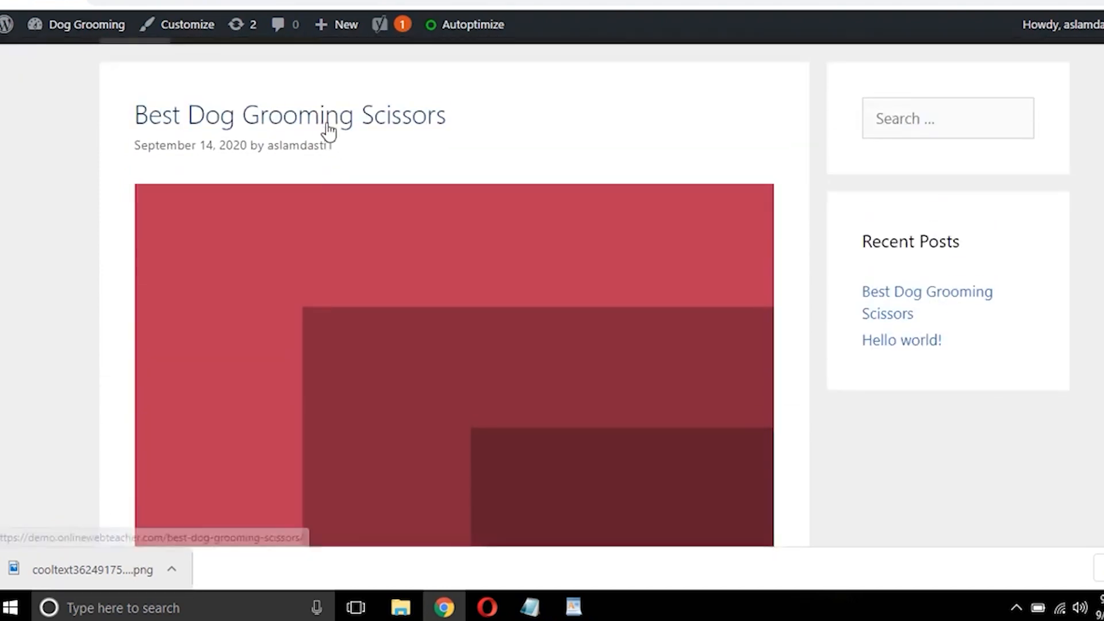